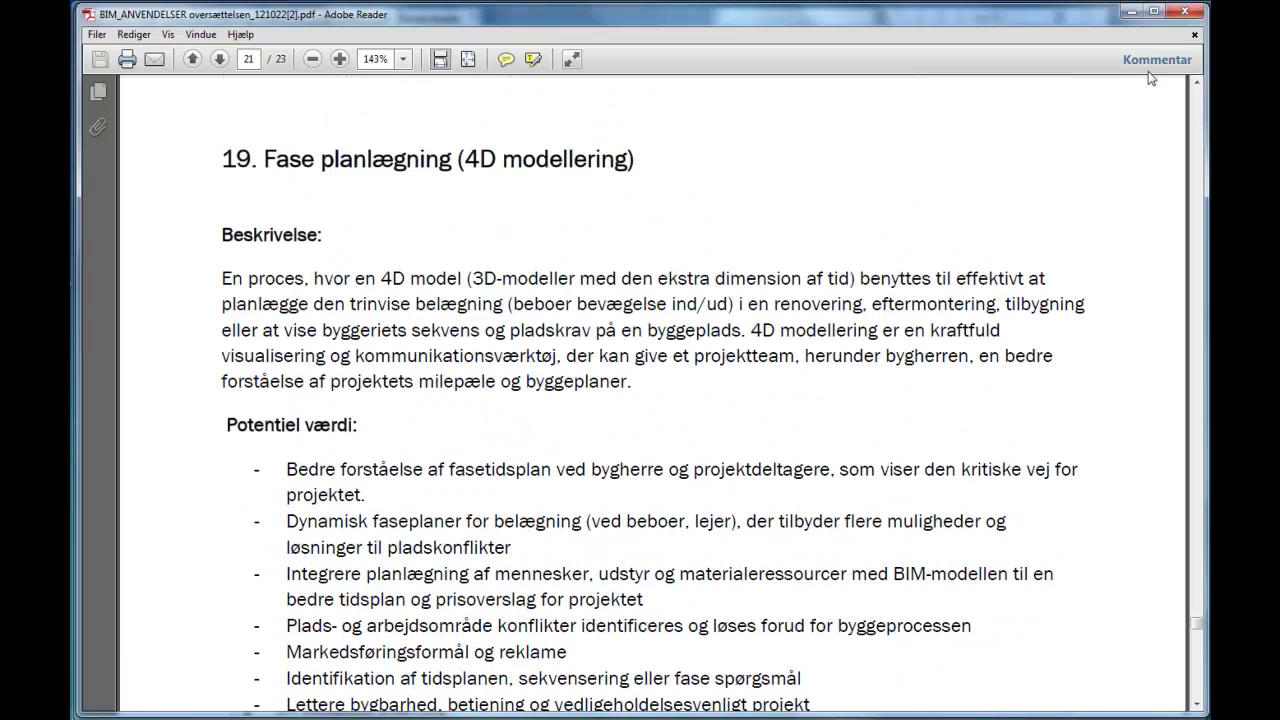
- Minimise the open BIM guide PDFs and switch by way of the basement WBS document to the building component library in Sigma
{"action": "left_click", "coordinate": [1131, 11]}
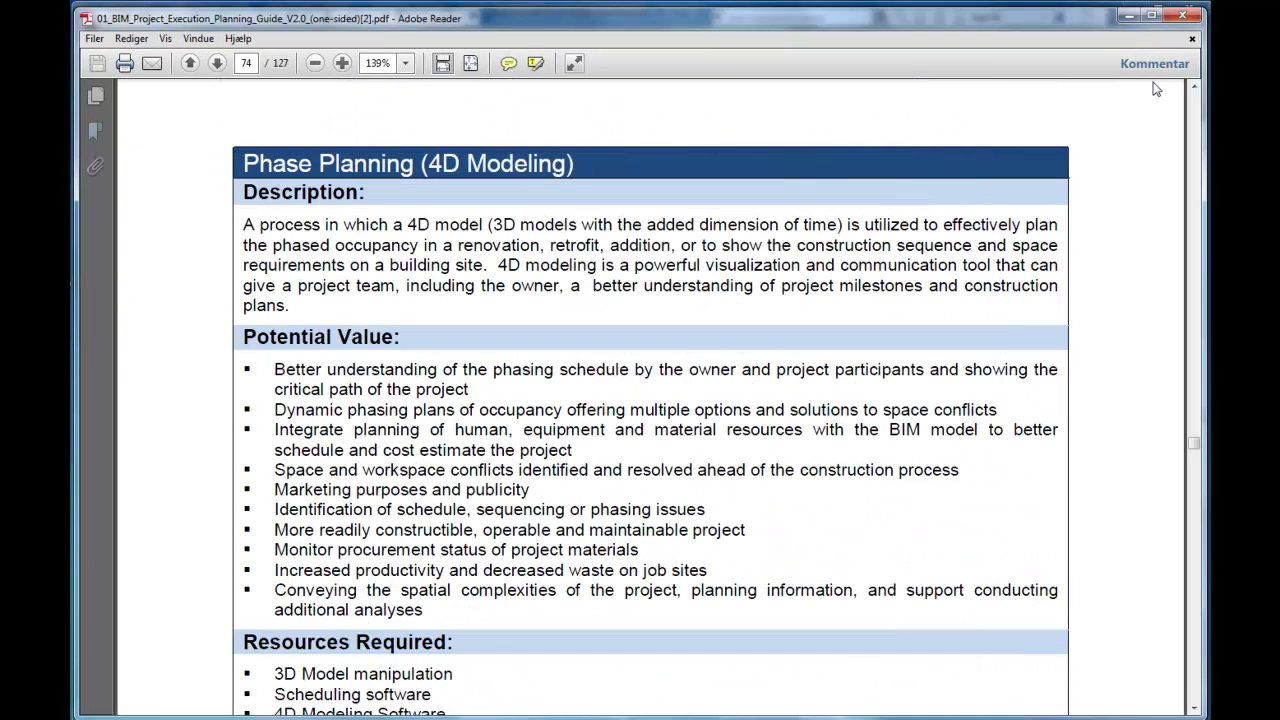
{"action": "left_click", "coordinate": [1129, 16]}
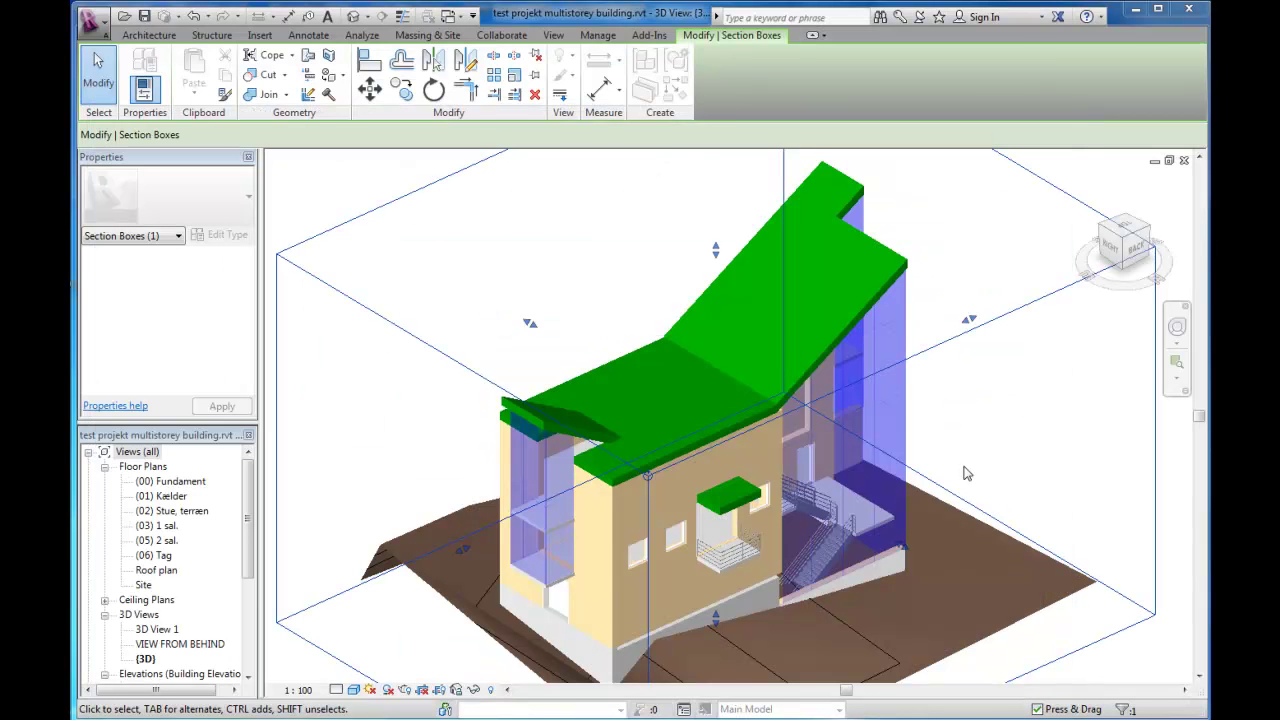
{"action": "mouse_move", "coordinate": [302, 712]}
{"action": "left_click", "coordinate": [445, 680]}
{"action": "mouse_move", "coordinate": [295, 719]}
{"action": "left_click", "coordinate": [430, 670]}
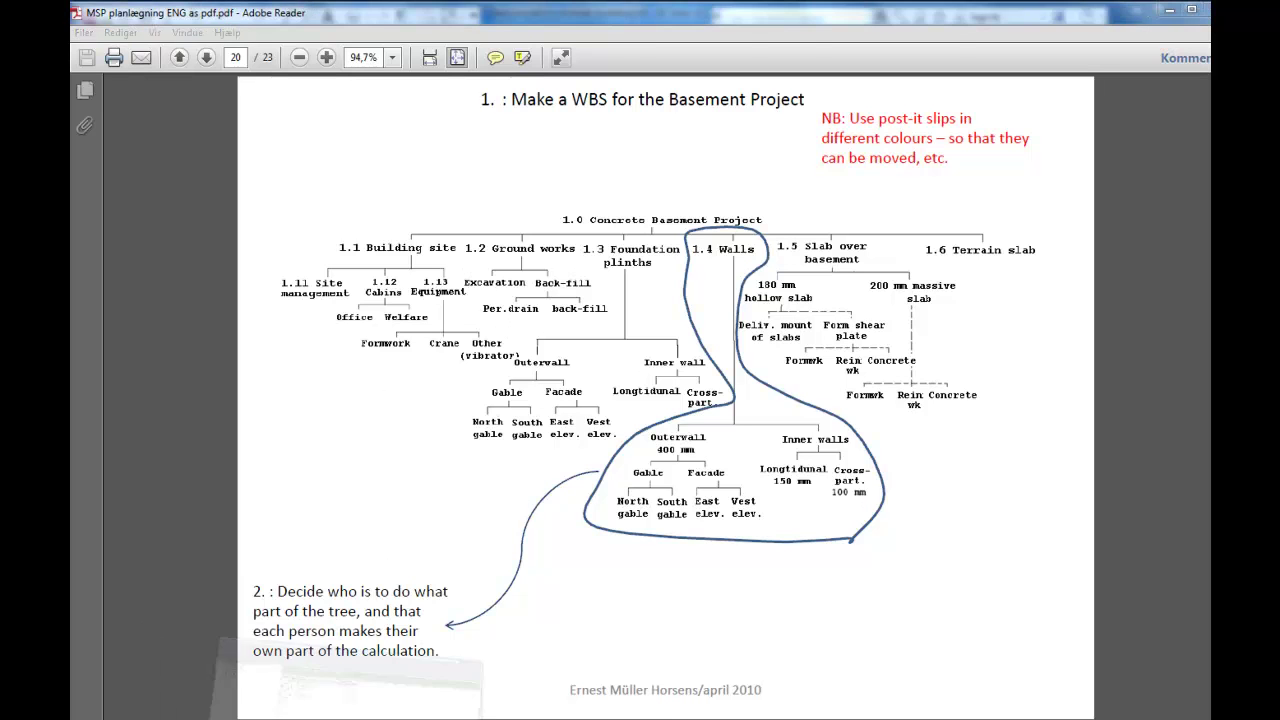
{"action": "key", "text": "alt+Tab"}
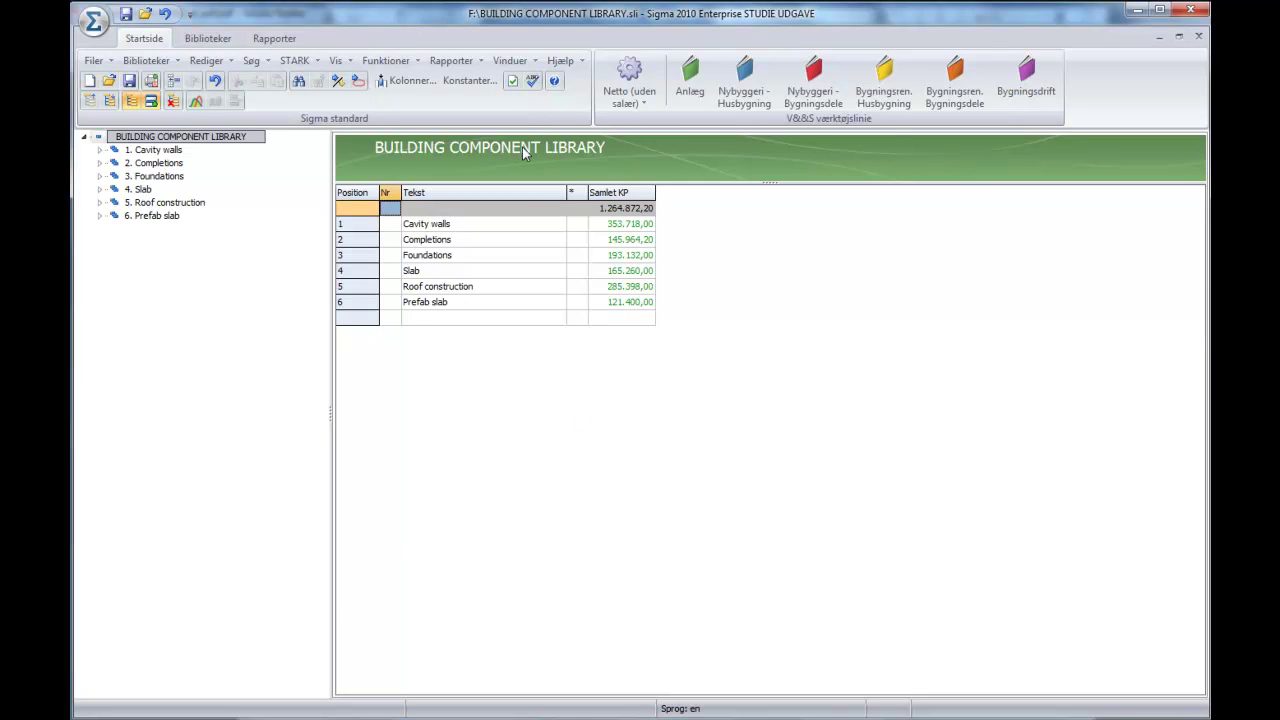
{"action": "left_click", "coordinate": [93, 61]}
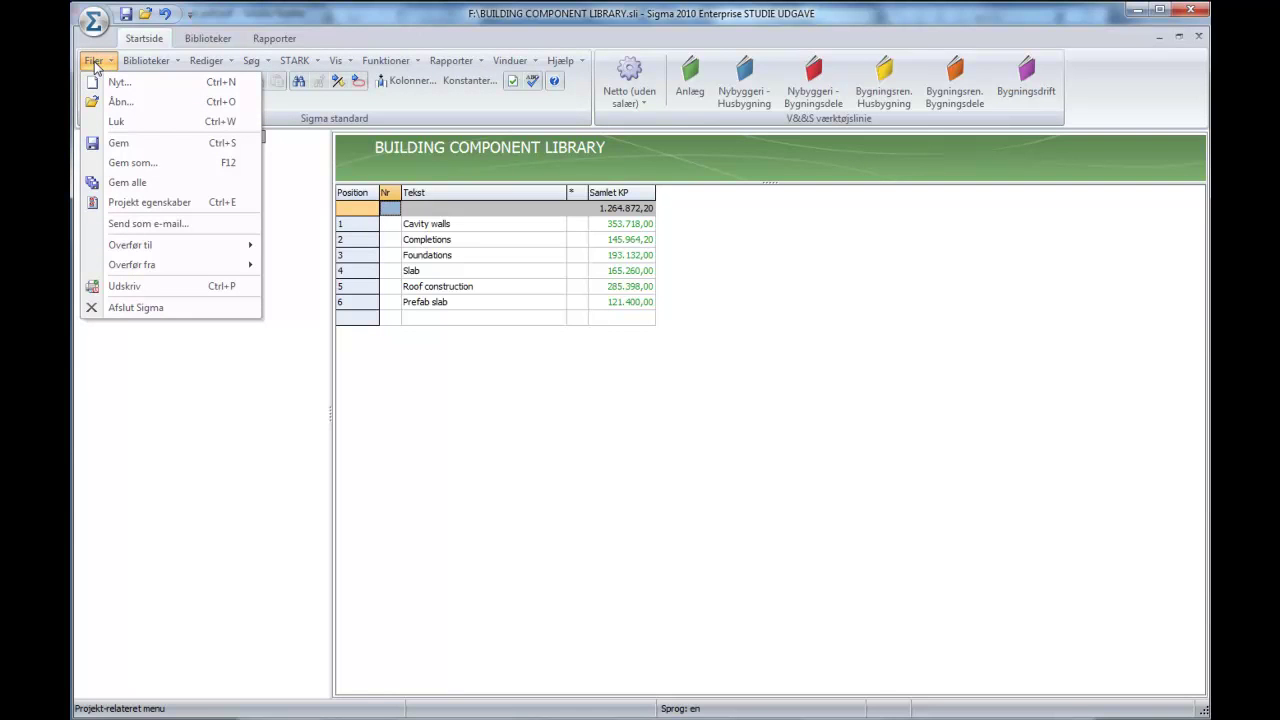
{"action": "left_click", "coordinate": [118, 82]}
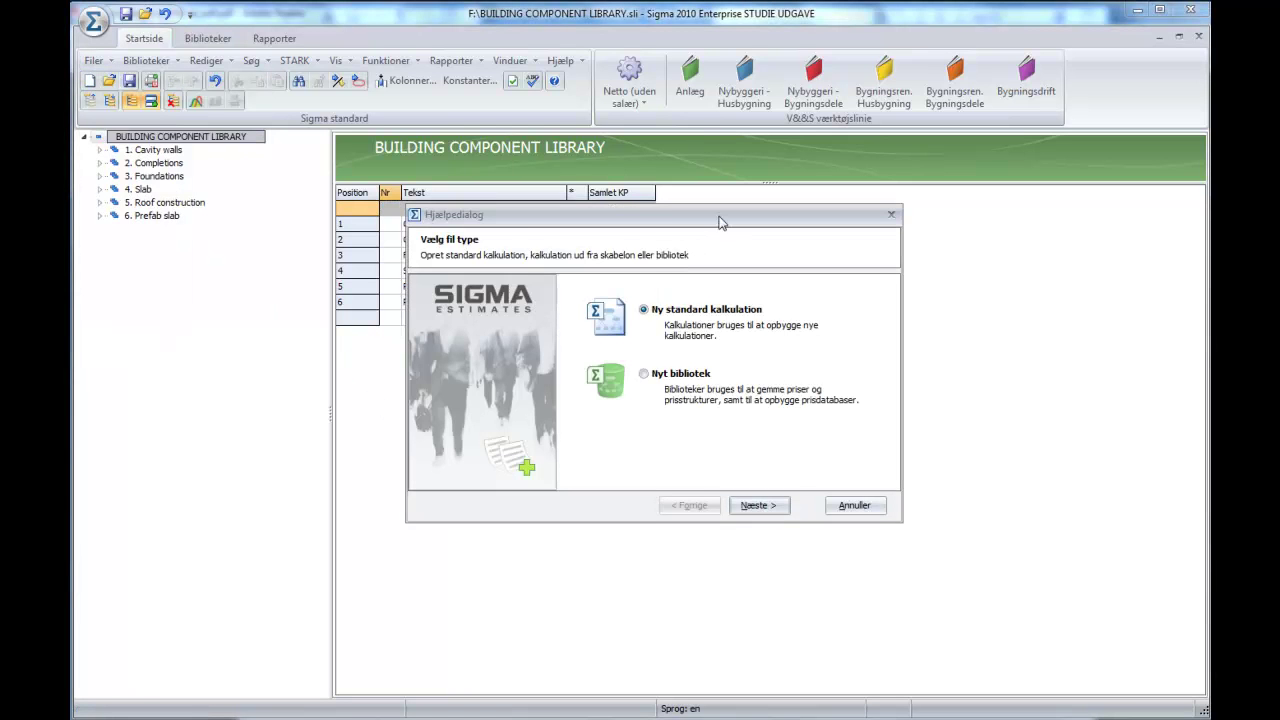
{"action": "left_click_drag", "start_coordinate": [720, 216], "coordinate": [729, 246]}
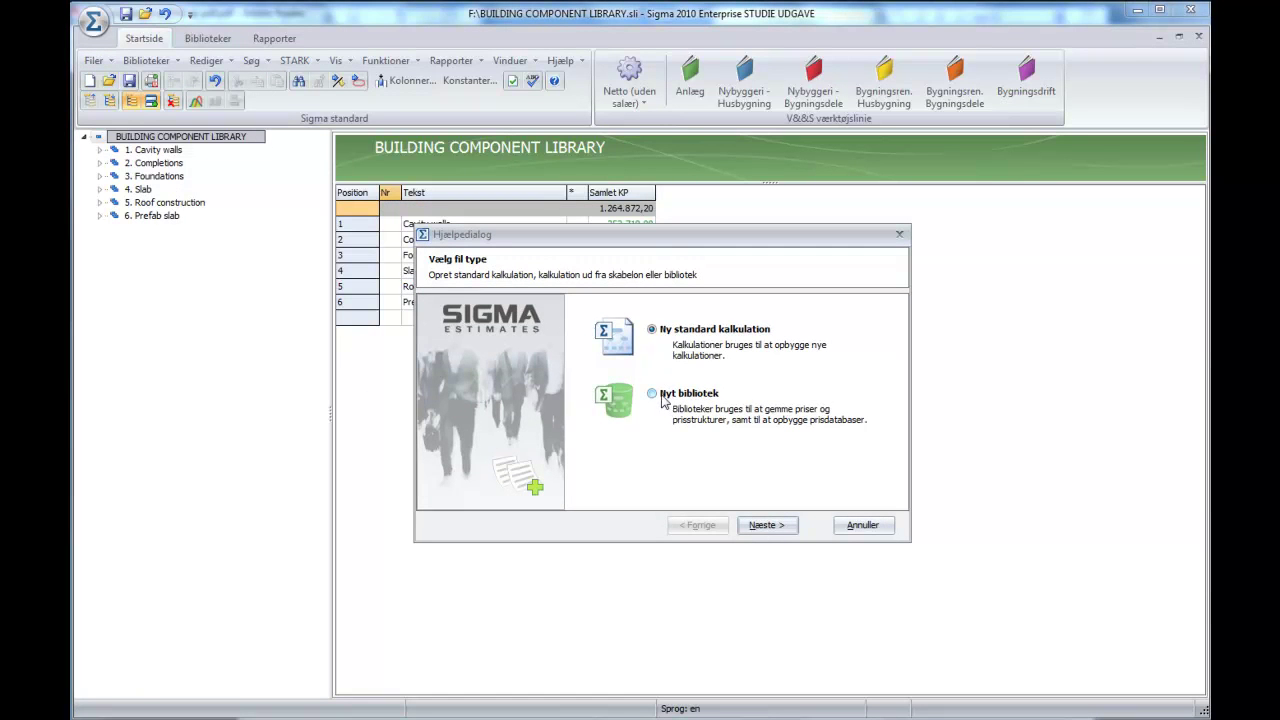
{"action": "left_click", "coordinate": [862, 526]}
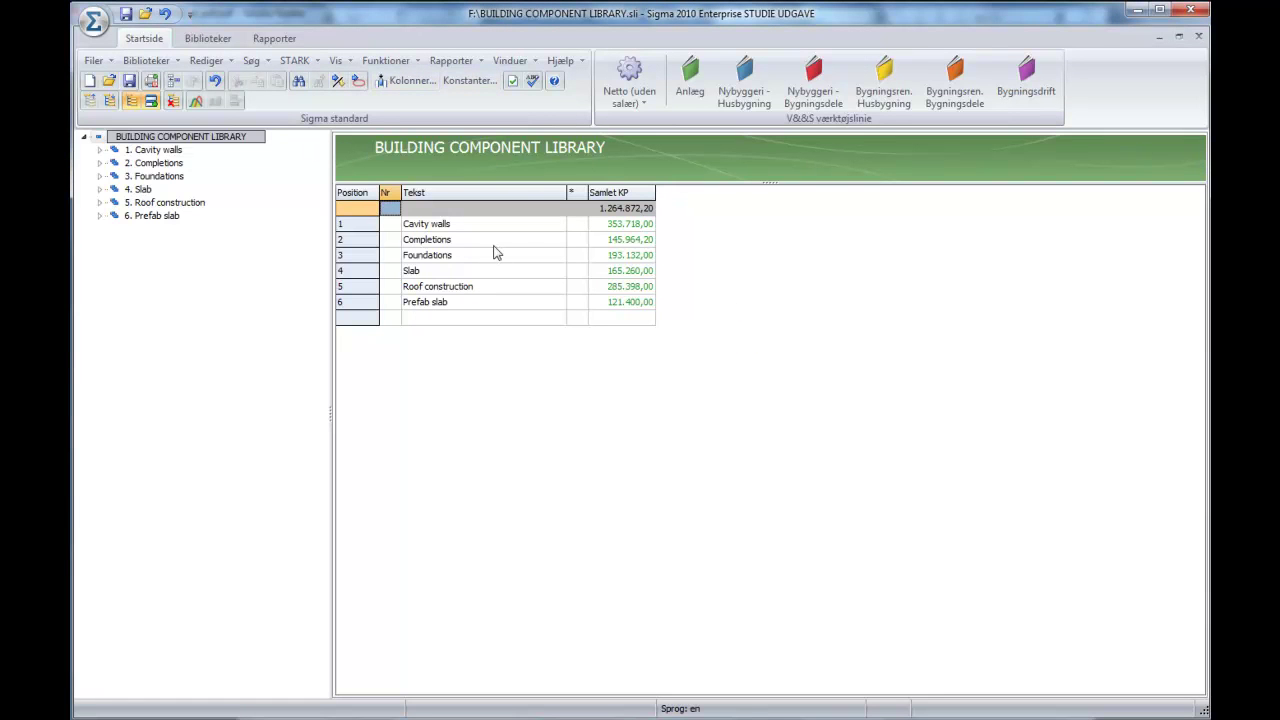
- Expand the six main categories of the building component library and the Windows group under Completions
{"action": "left_click", "coordinate": [100, 149]}
{"action": "left_click", "coordinate": [100, 176]}
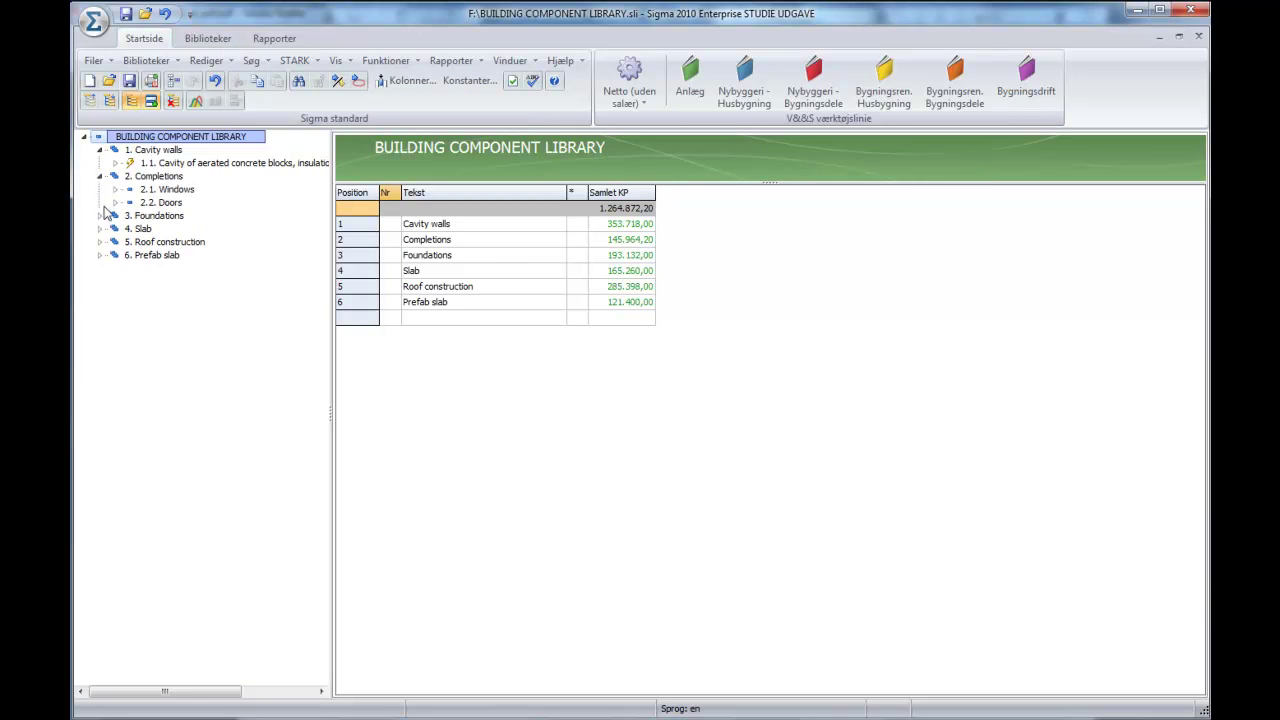
{"action": "left_click", "coordinate": [100, 215]}
{"action": "left_click", "coordinate": [100, 241]}
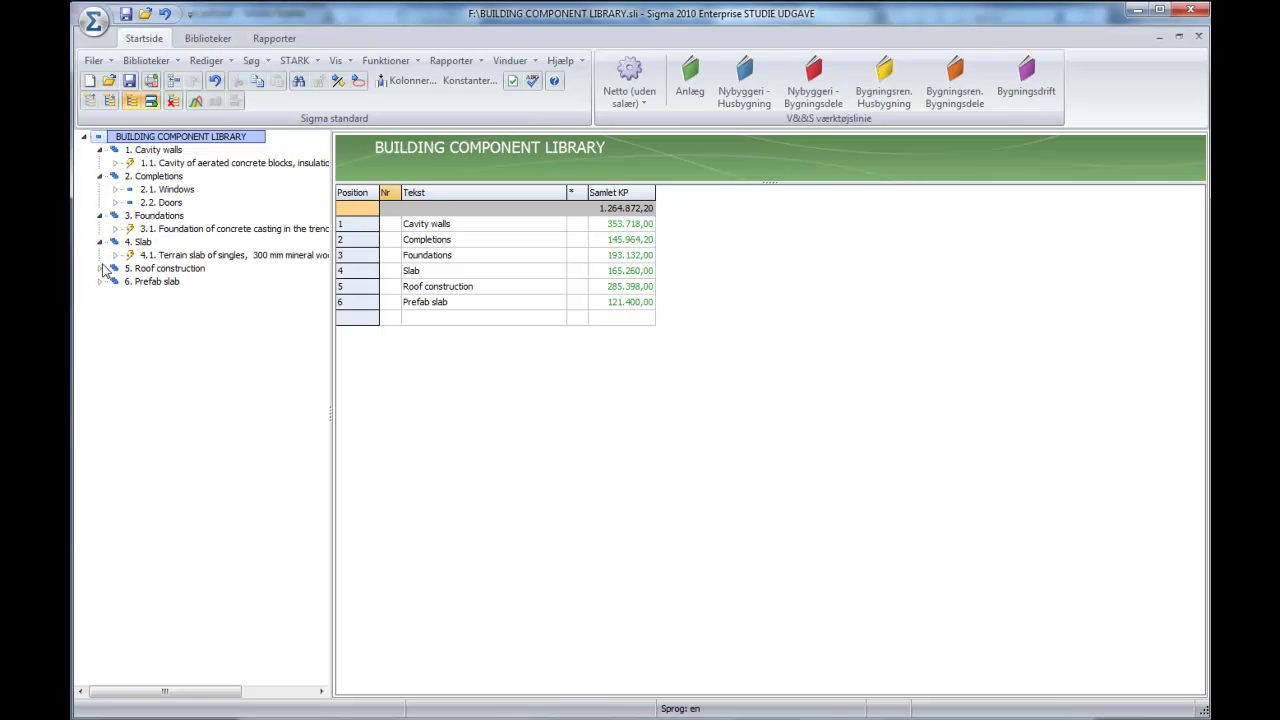
{"action": "left_click", "coordinate": [100, 268]}
{"action": "left_click", "coordinate": [100, 294]}
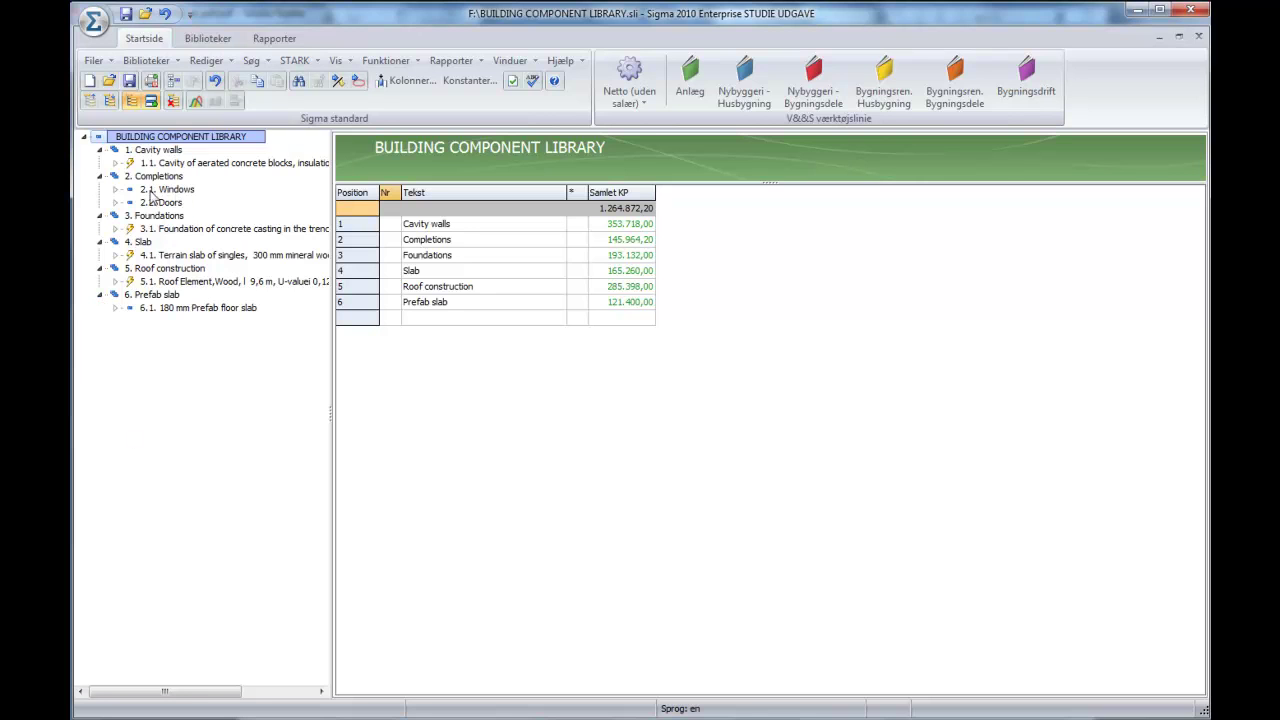
{"action": "left_click", "coordinate": [116, 189]}
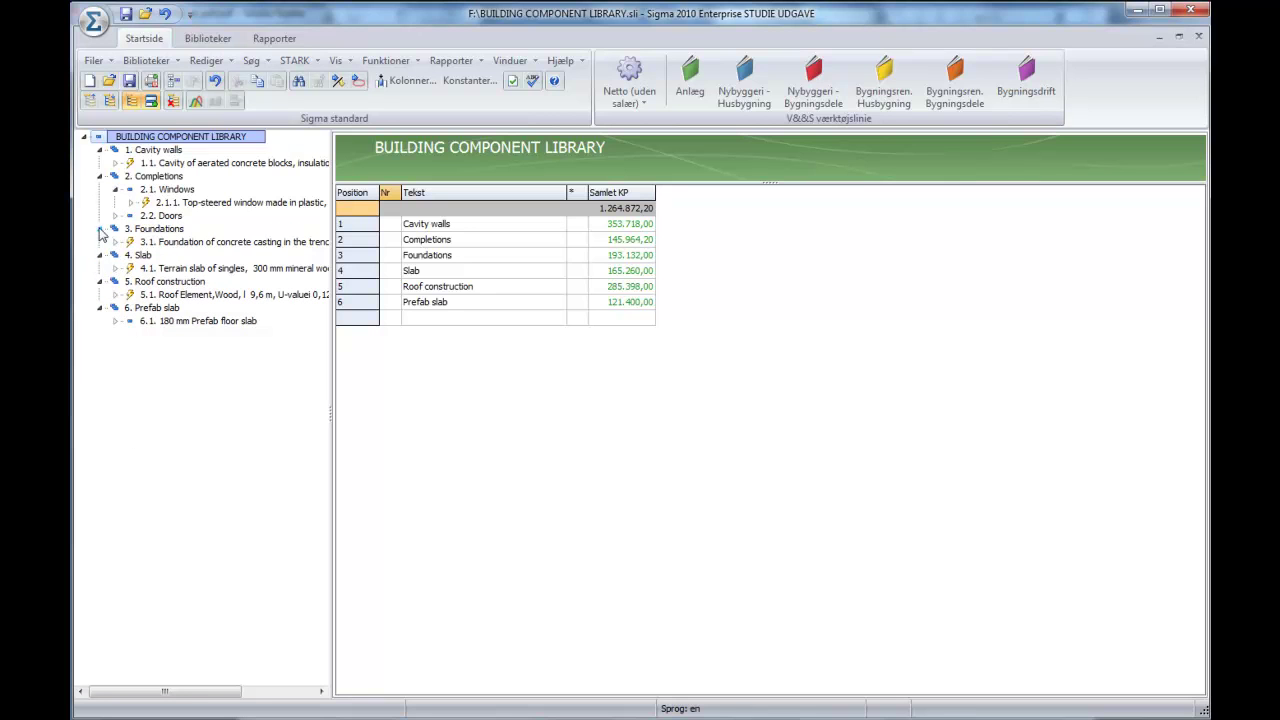
{"action": "left_click", "coordinate": [101, 229]}
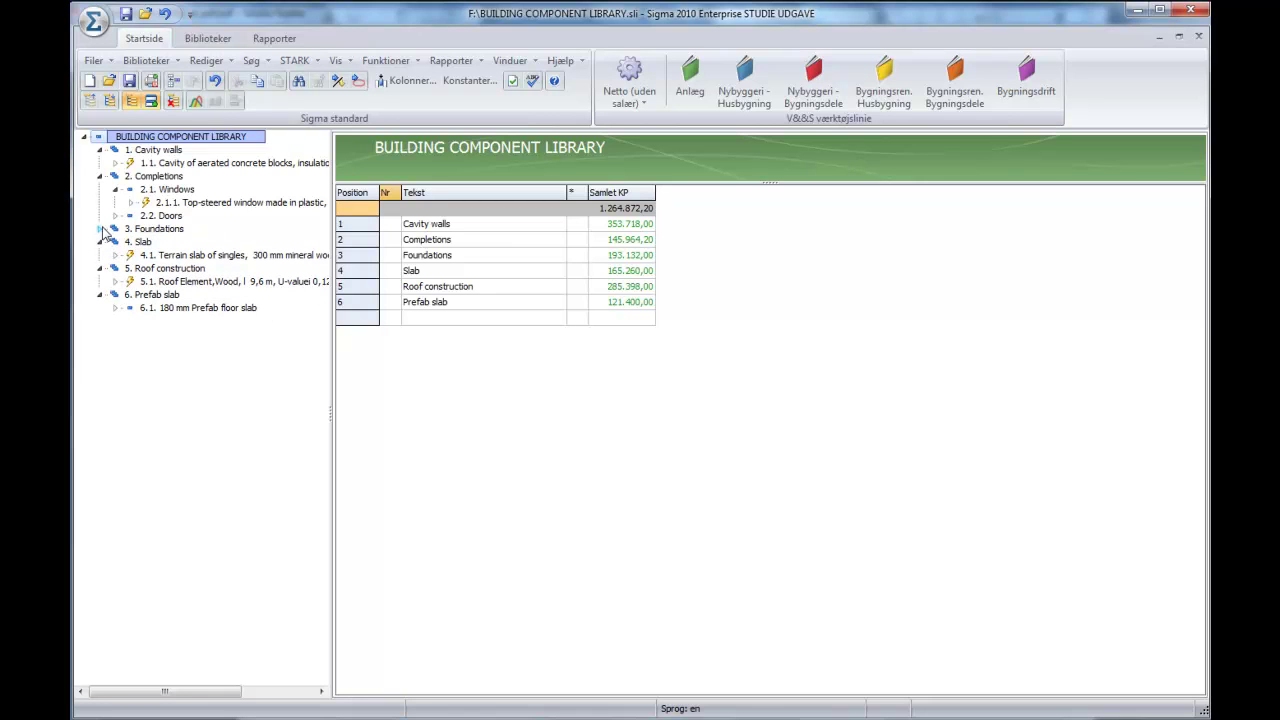
{"action": "left_click", "coordinate": [101, 229]}
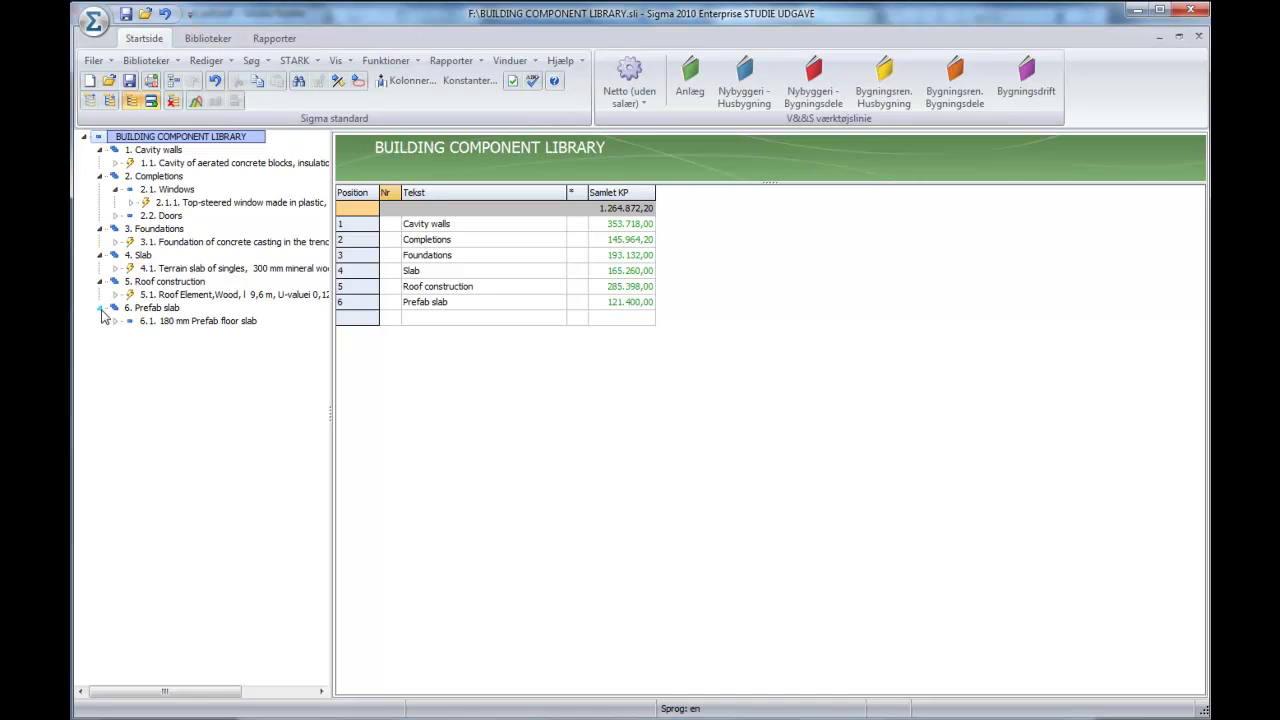
- Examine the Prefab slab category and the cost lines of its 180 mm Prefab floor slab
{"action": "left_click", "coordinate": [101, 310]}
{"action": "left_click", "coordinate": [101, 310]}
{"action": "left_click", "coordinate": [152, 310]}
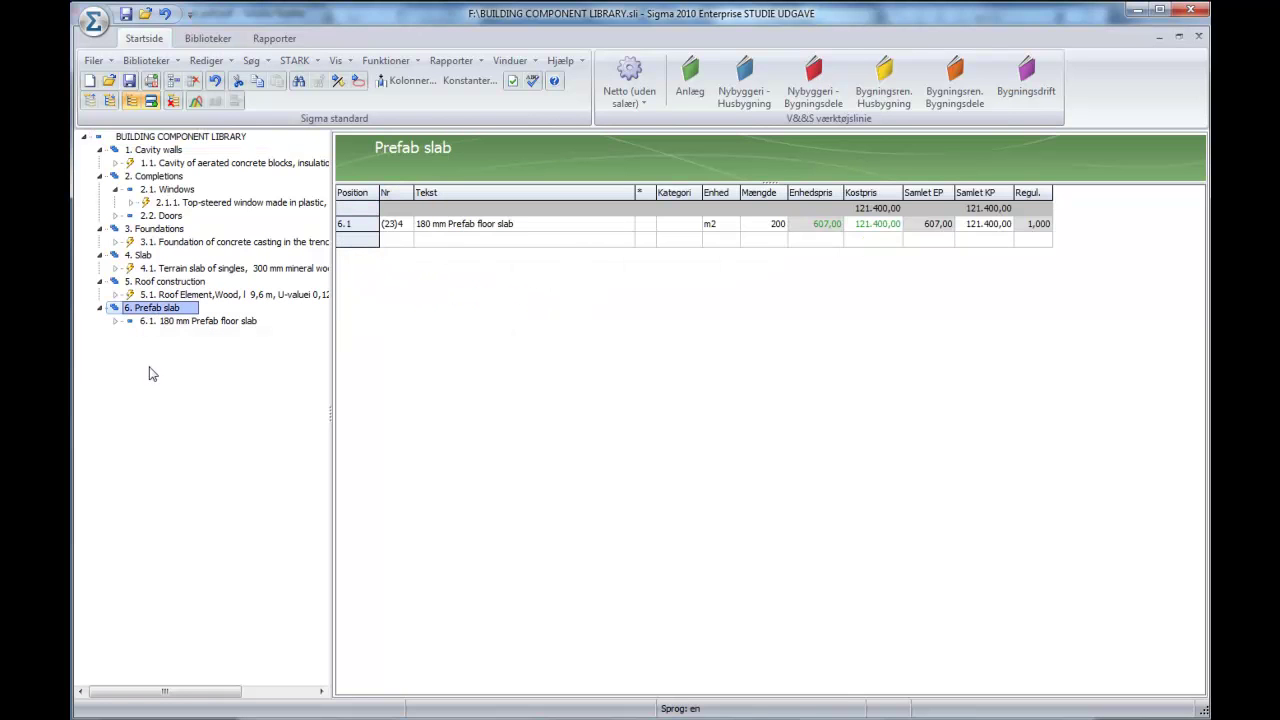
{"action": "left_click", "coordinate": [170, 321]}
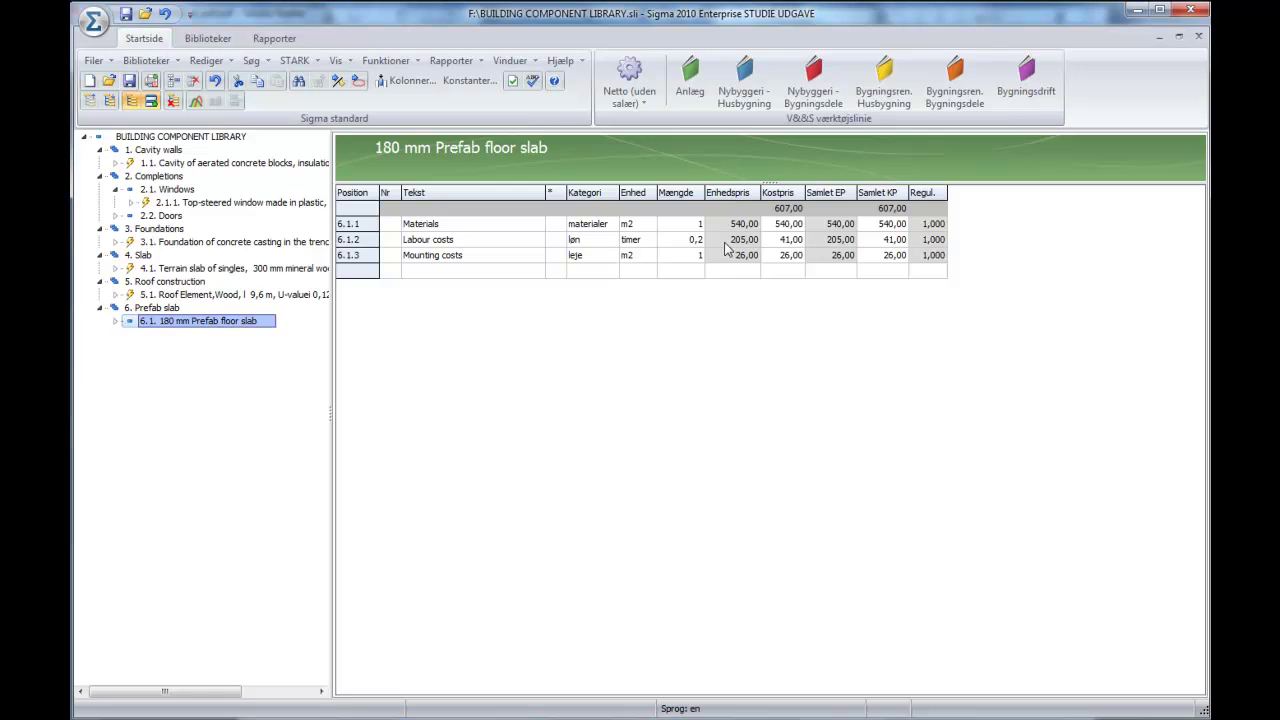
- Examine the parts of the concrete trench foundation and the cost lines of its 300 mm machine-excavated trench
{"action": "left_click", "coordinate": [189, 244]}
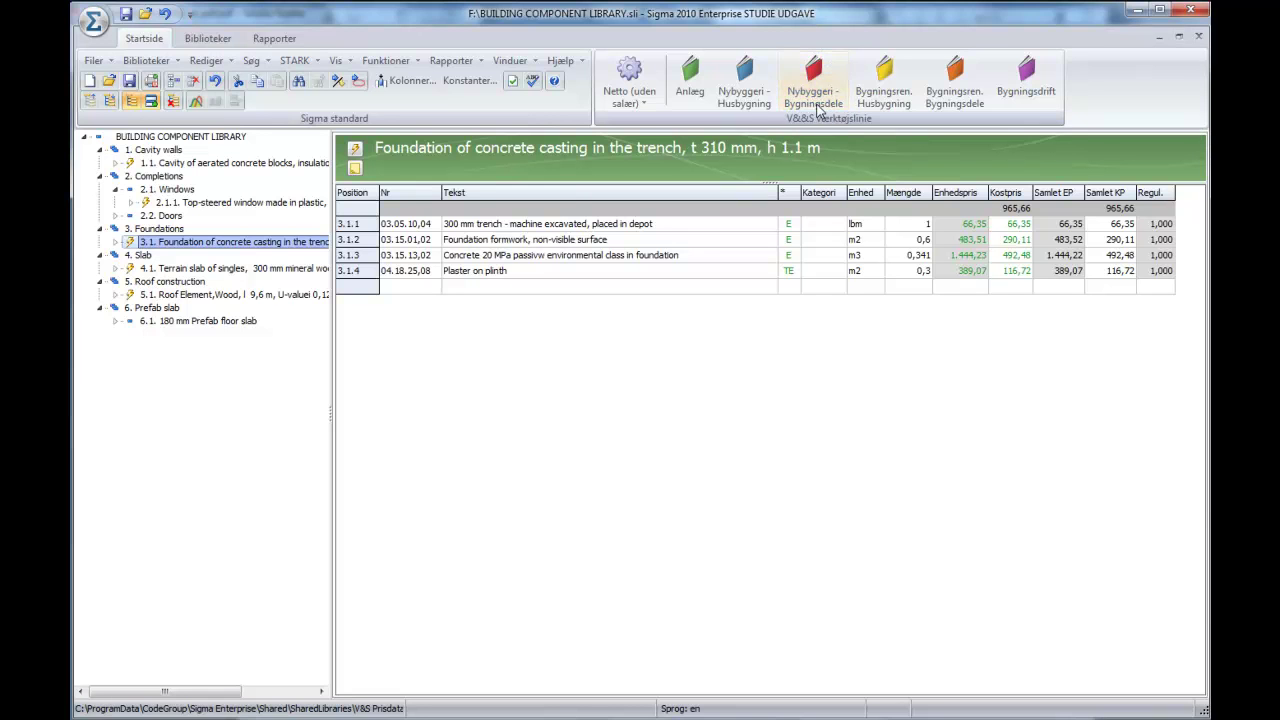
{"action": "left_click", "coordinate": [116, 243]}
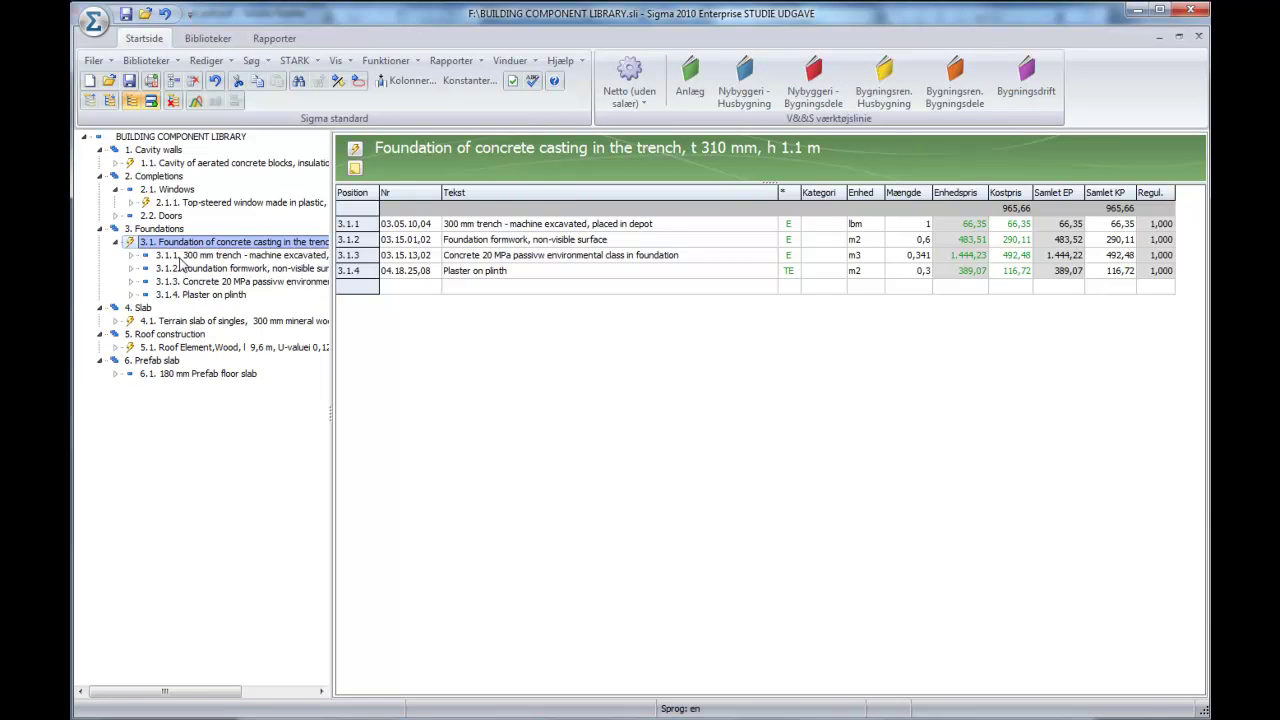
{"action": "left_click", "coordinate": [184, 257]}
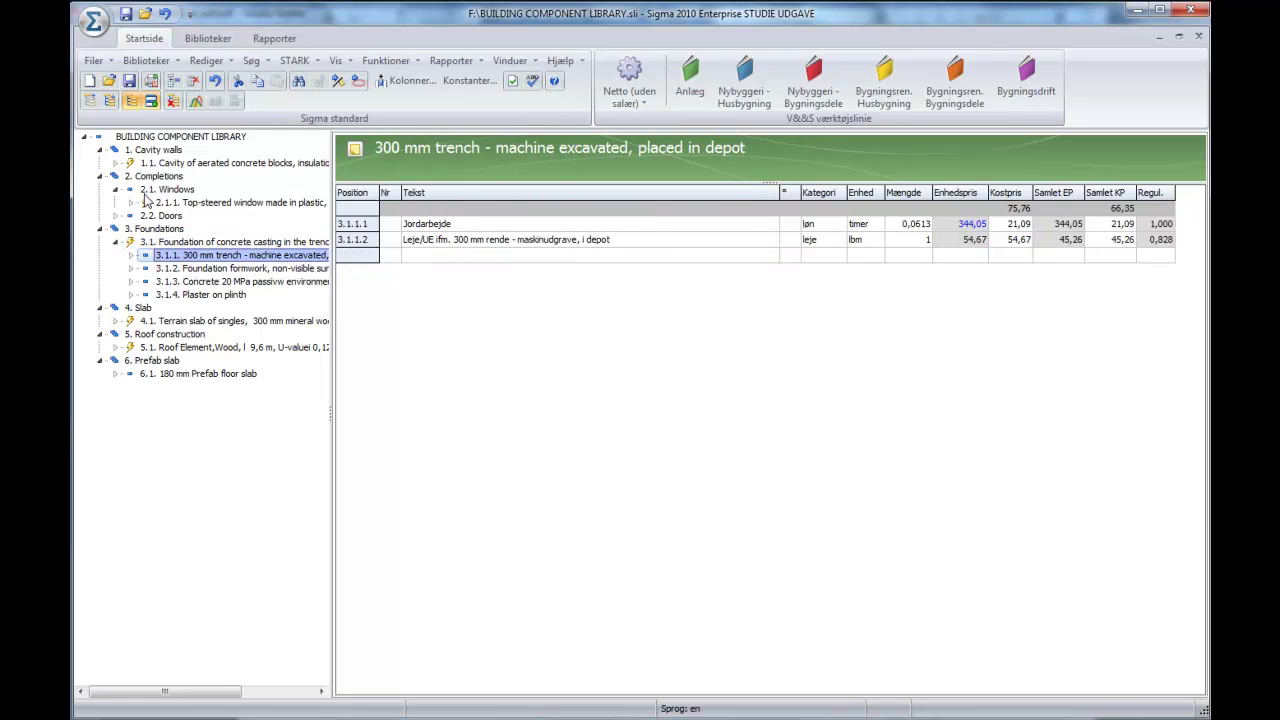
- Examine the parts of the aerated concrete cavity wall and the material, labour and rental lines of its 100 mm outer blockwork
{"action": "left_click", "coordinate": [146, 163]}
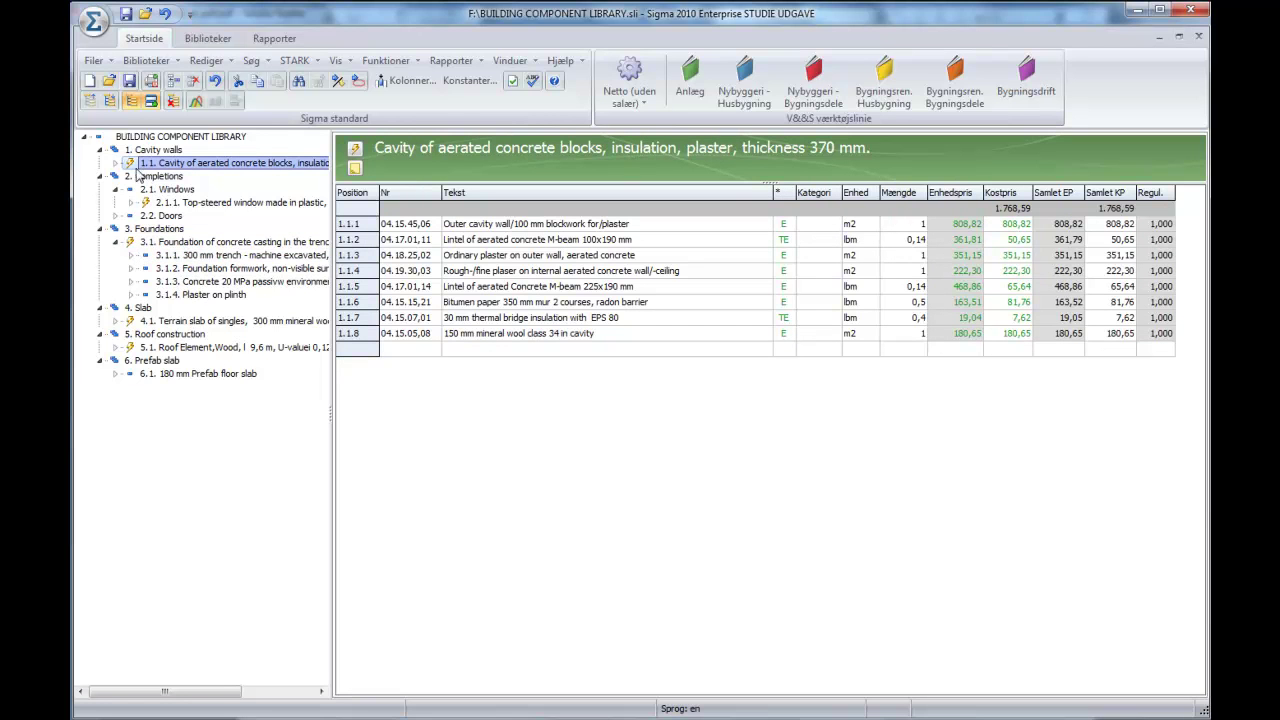
{"action": "left_click", "coordinate": [116, 163]}
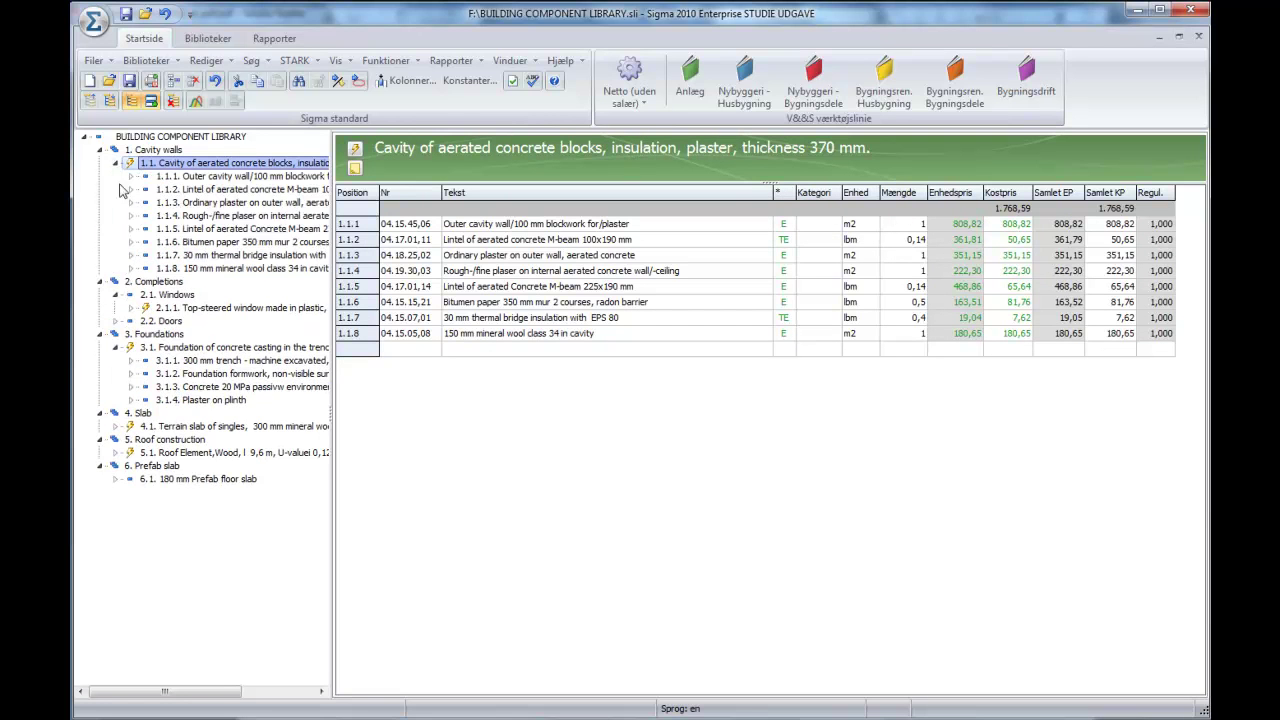
{"action": "left_click", "coordinate": [186, 176]}
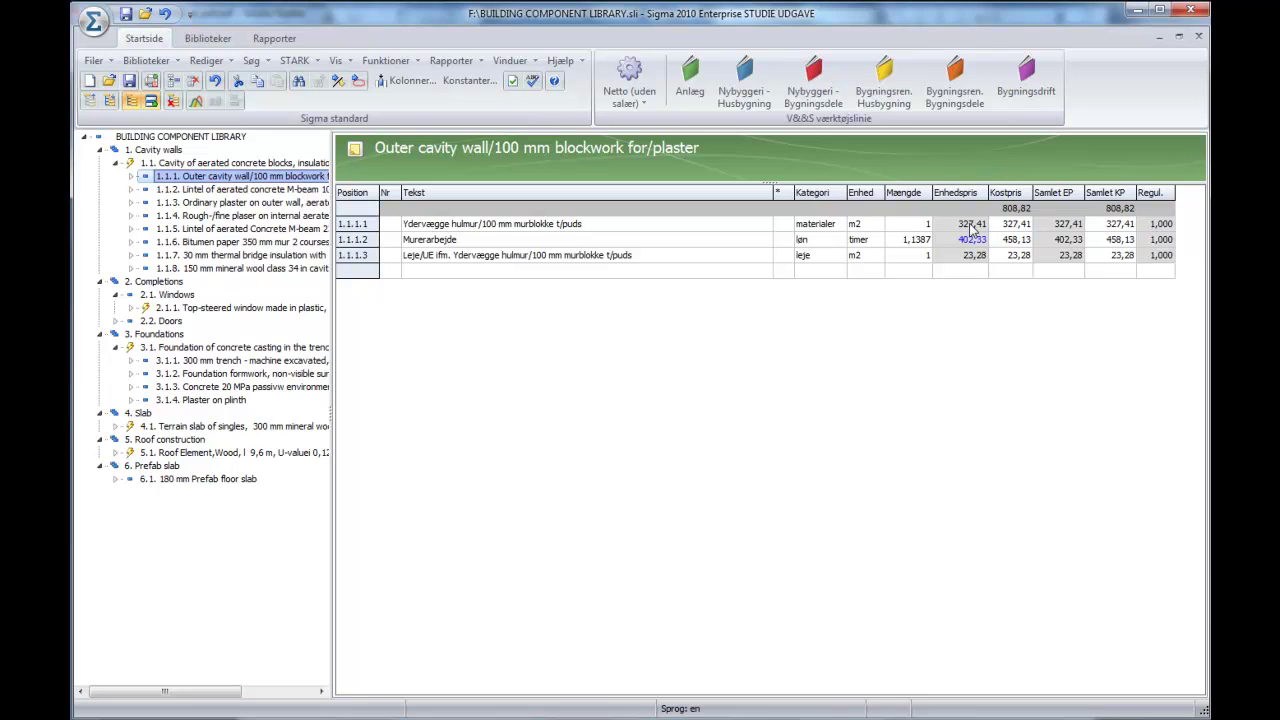
{"action": "left_click", "coordinate": [915, 241]}
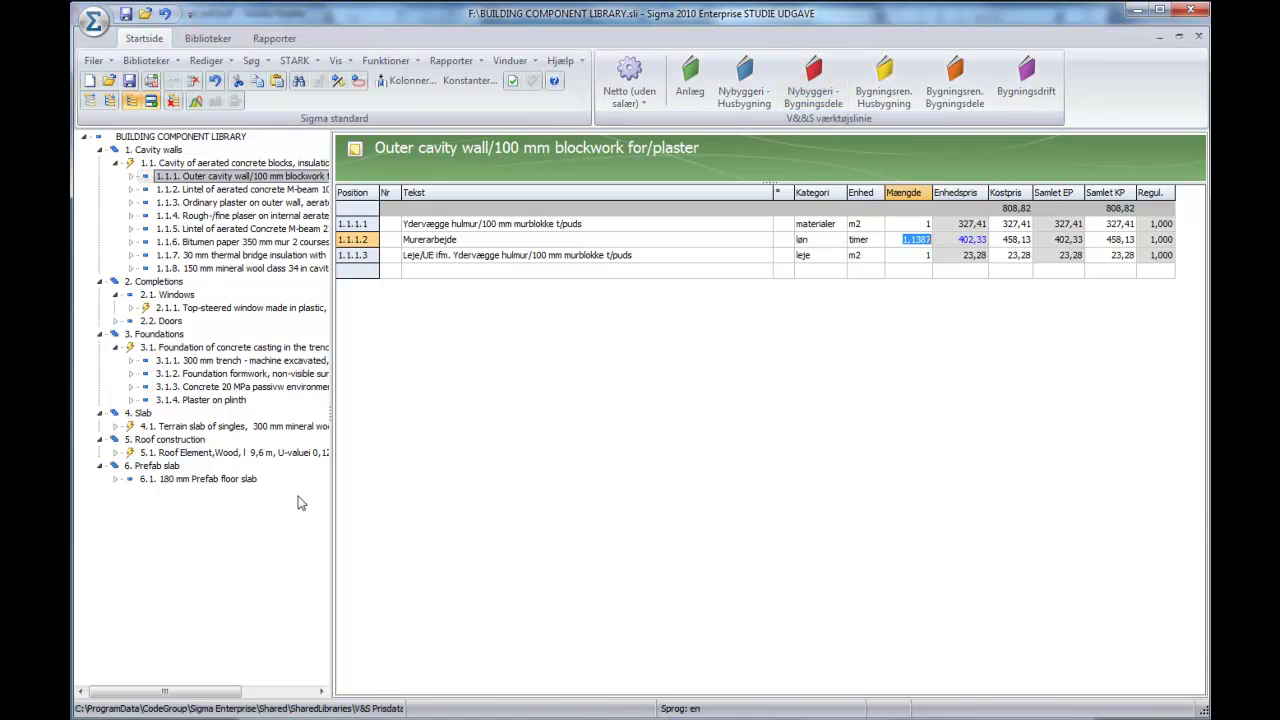
{"action": "left_click", "coordinate": [135, 505]}
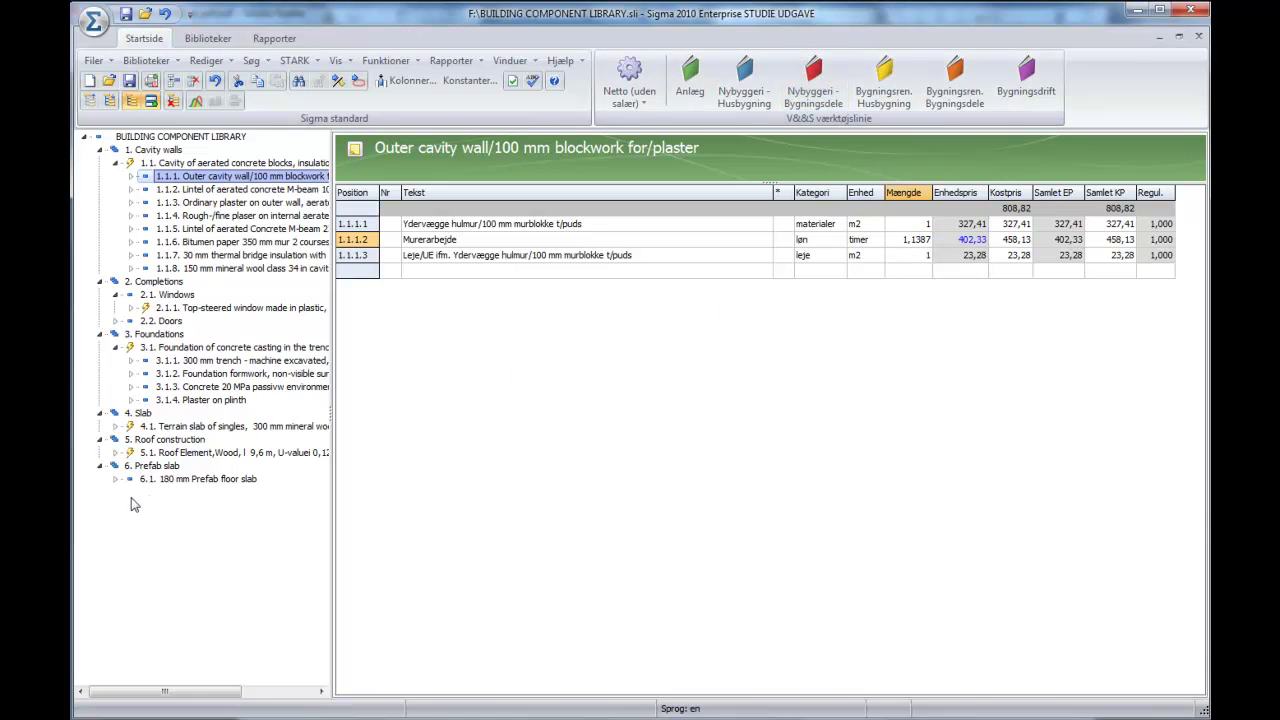
- Expand the 180 mm Prefab floor slab under Prefab slab and view its Materials item
{"action": "left_click", "coordinate": [150, 467]}
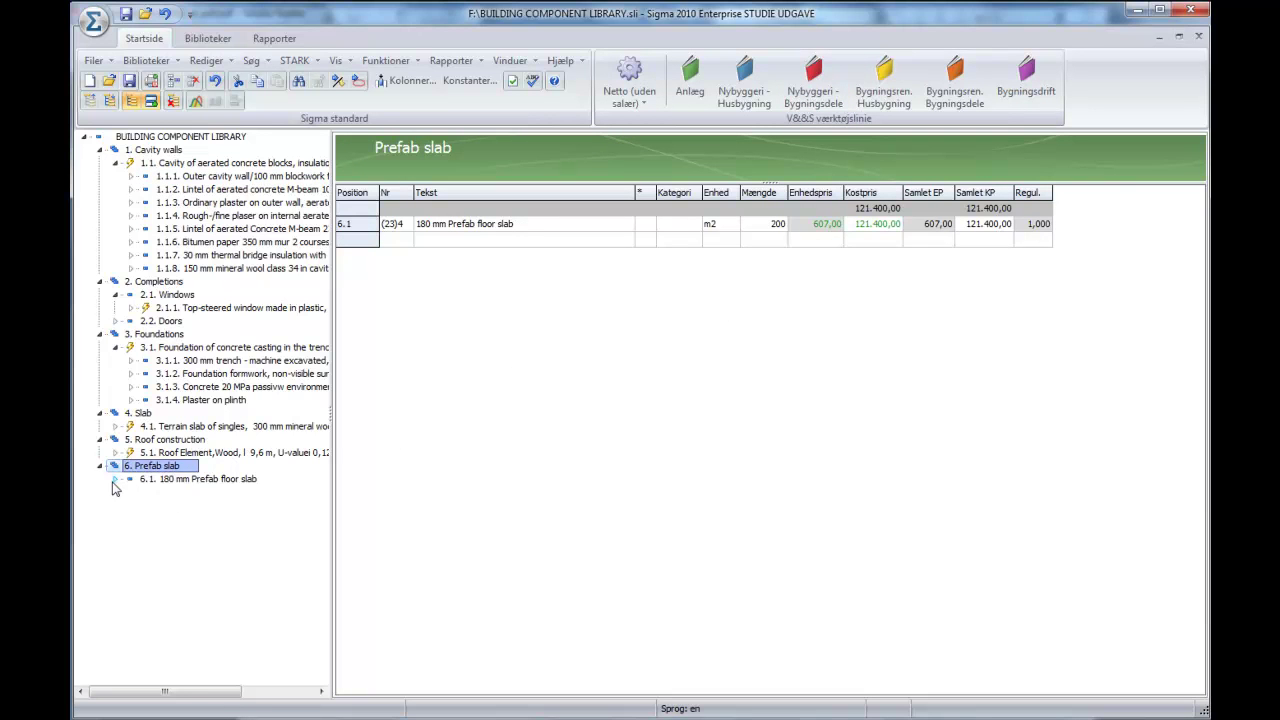
{"action": "left_click", "coordinate": [115, 480]}
{"action": "left_click", "coordinate": [186, 493]}
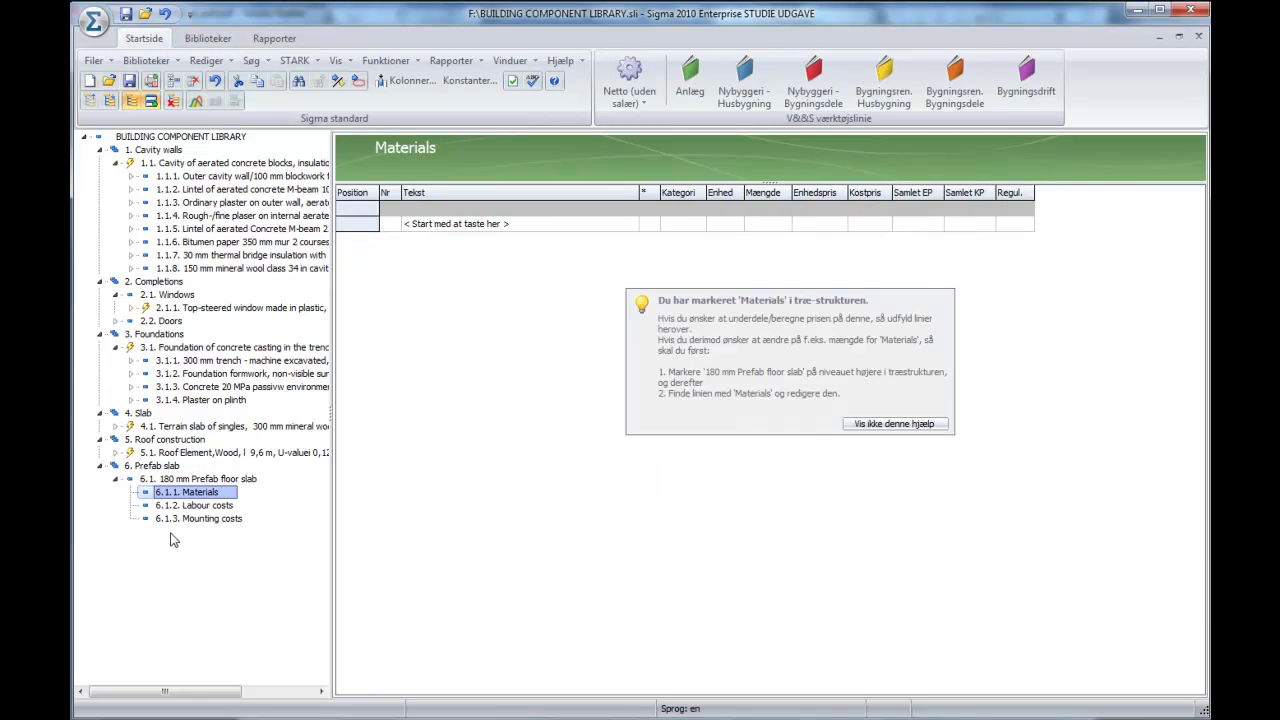
{"action": "key", "text": "Up"}
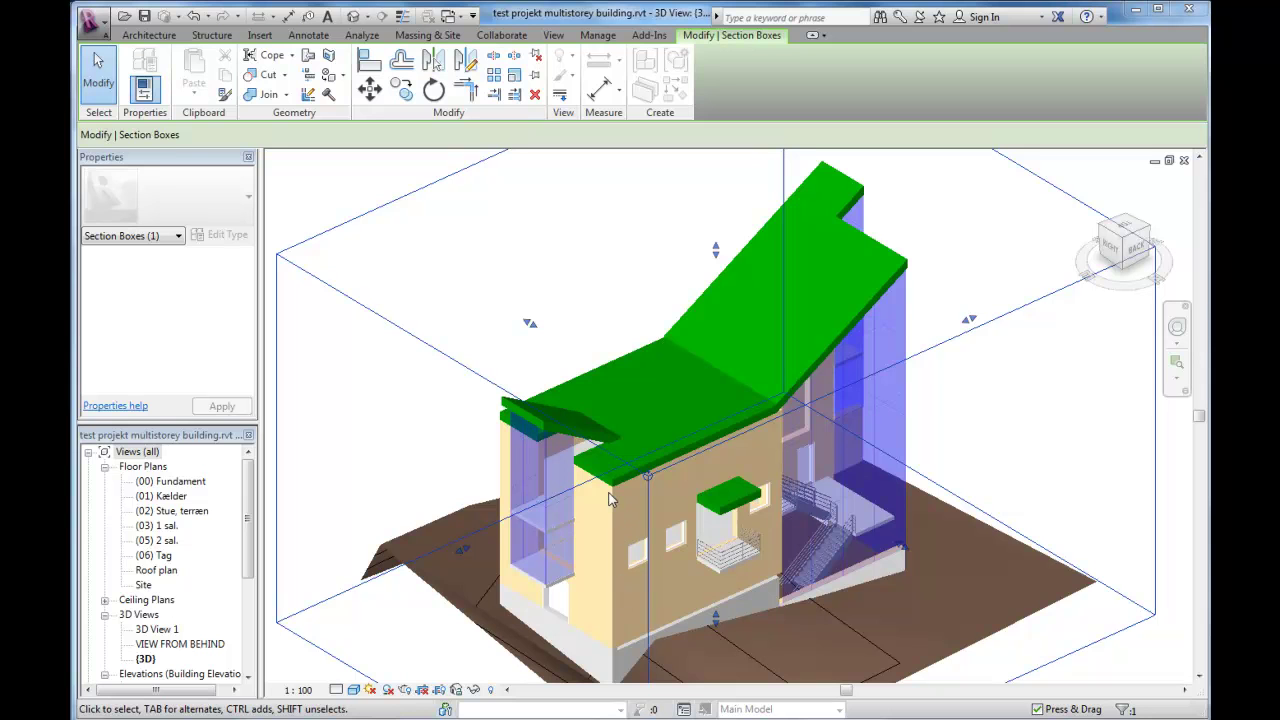
- Switch to the Revit model and open the Sigma element type parameters of the 2 sal. outer wall directly below the roof
{"action": "left_click", "coordinate": [652, 36]}
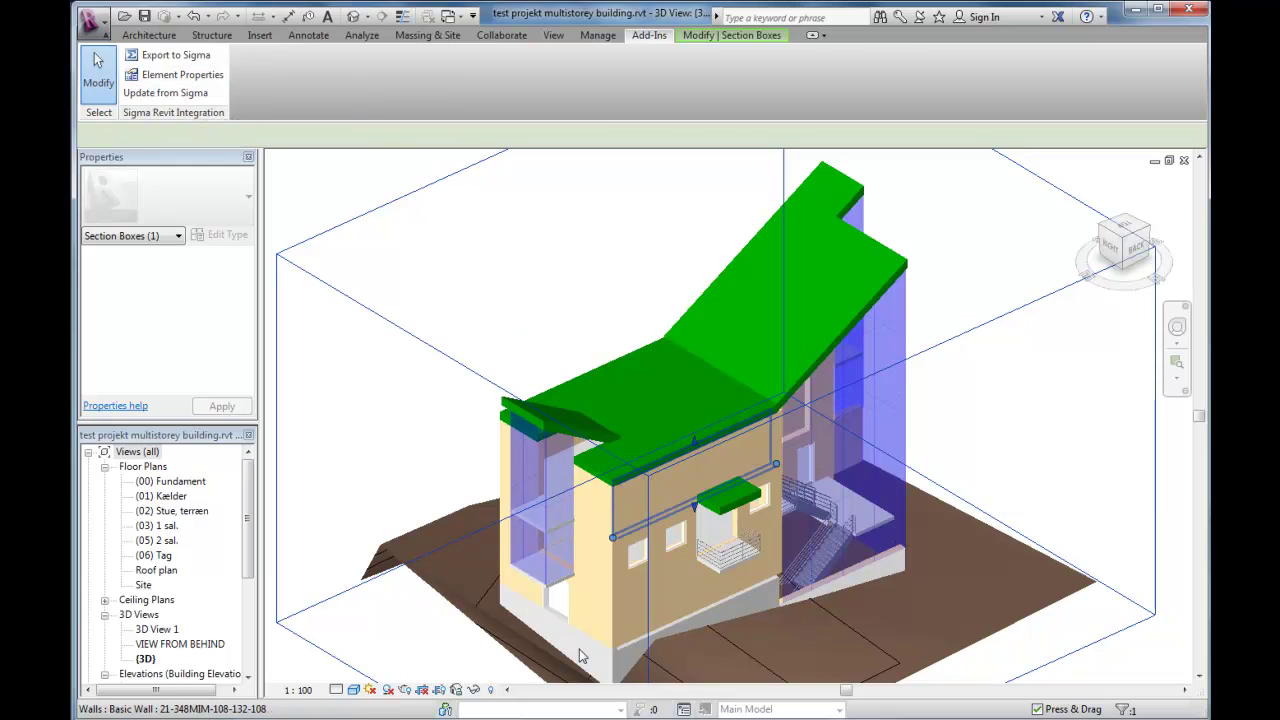
{"action": "left_click", "coordinate": [622, 491]}
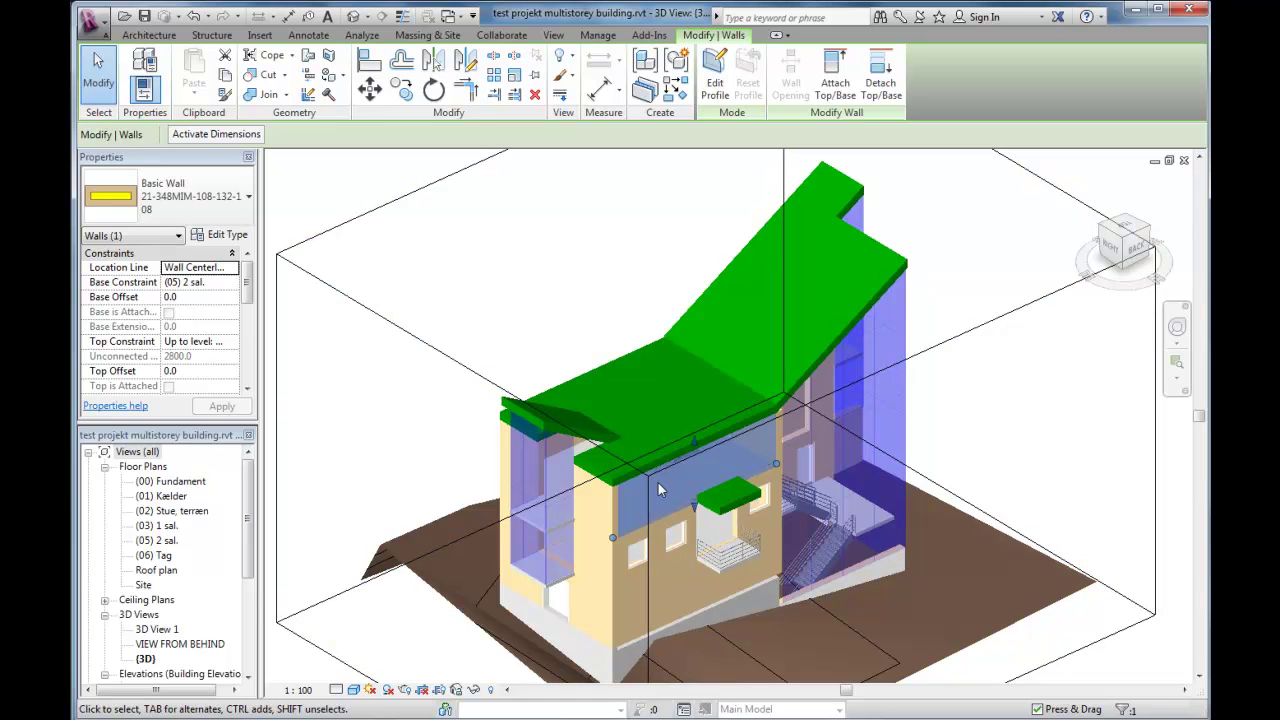
{"action": "left_click", "coordinate": [662, 37]}
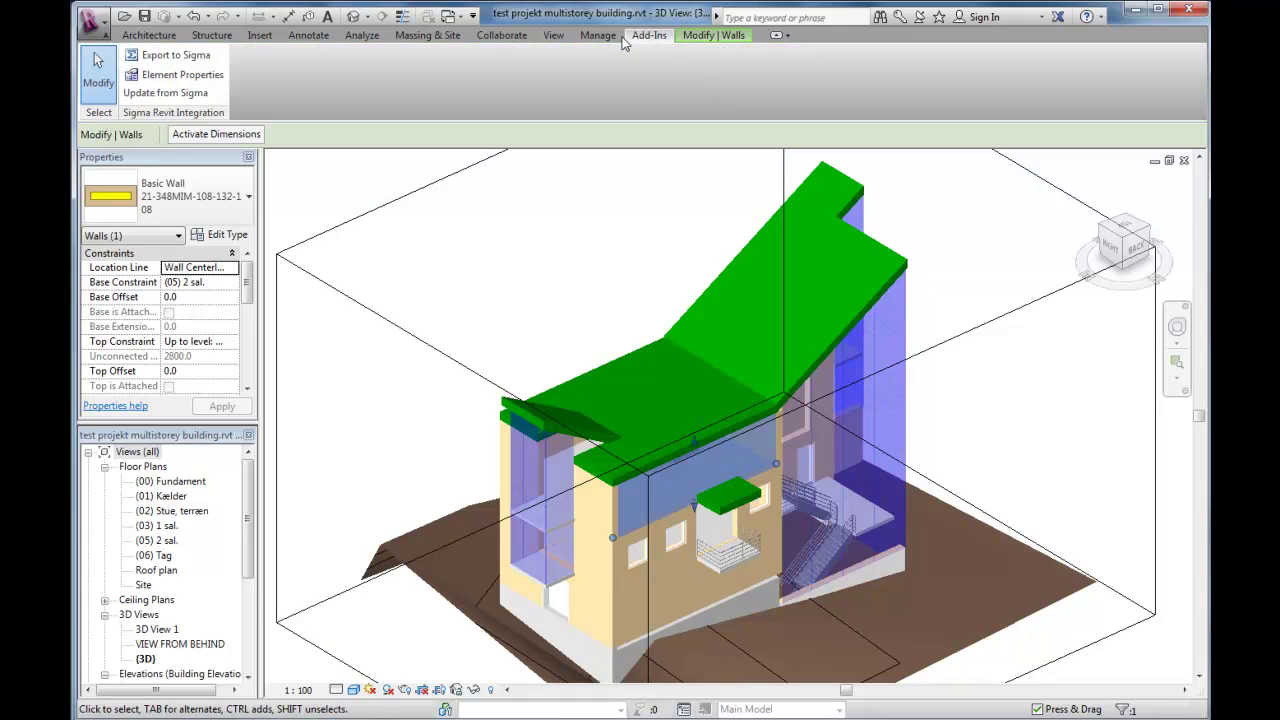
{"action": "left_click", "coordinate": [206, 78]}
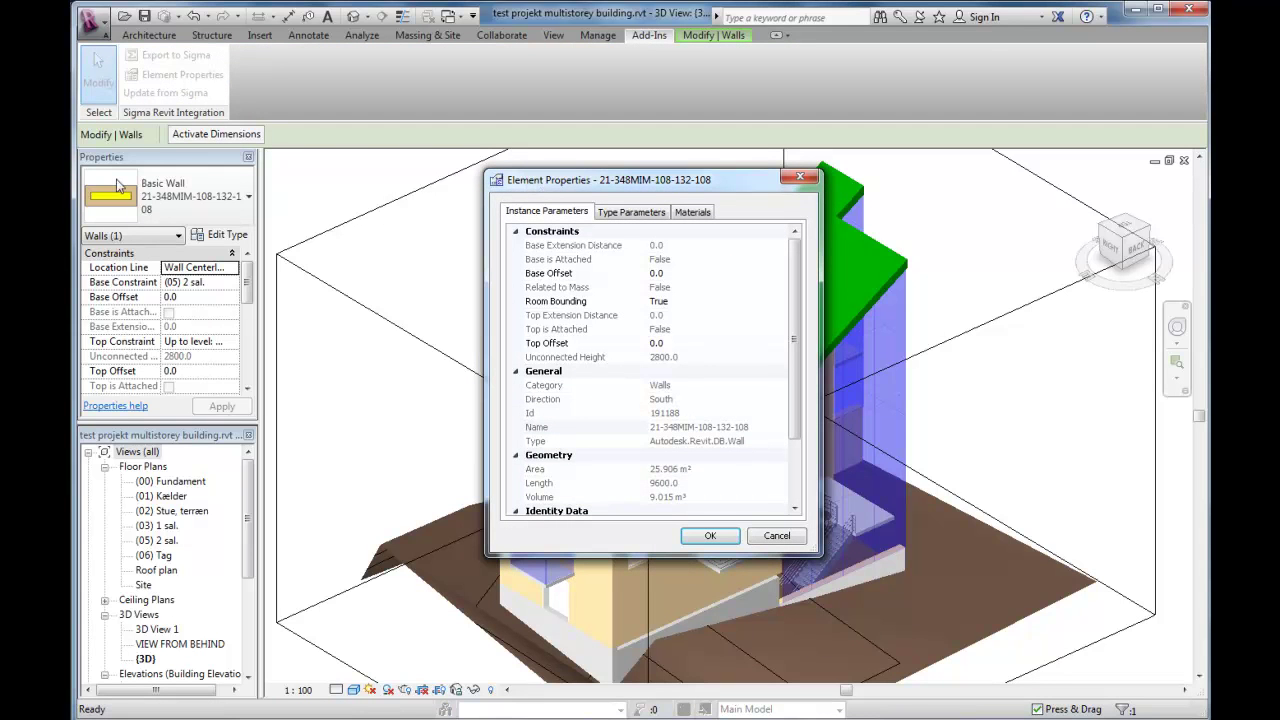
{"action": "left_click", "coordinate": [642, 213]}
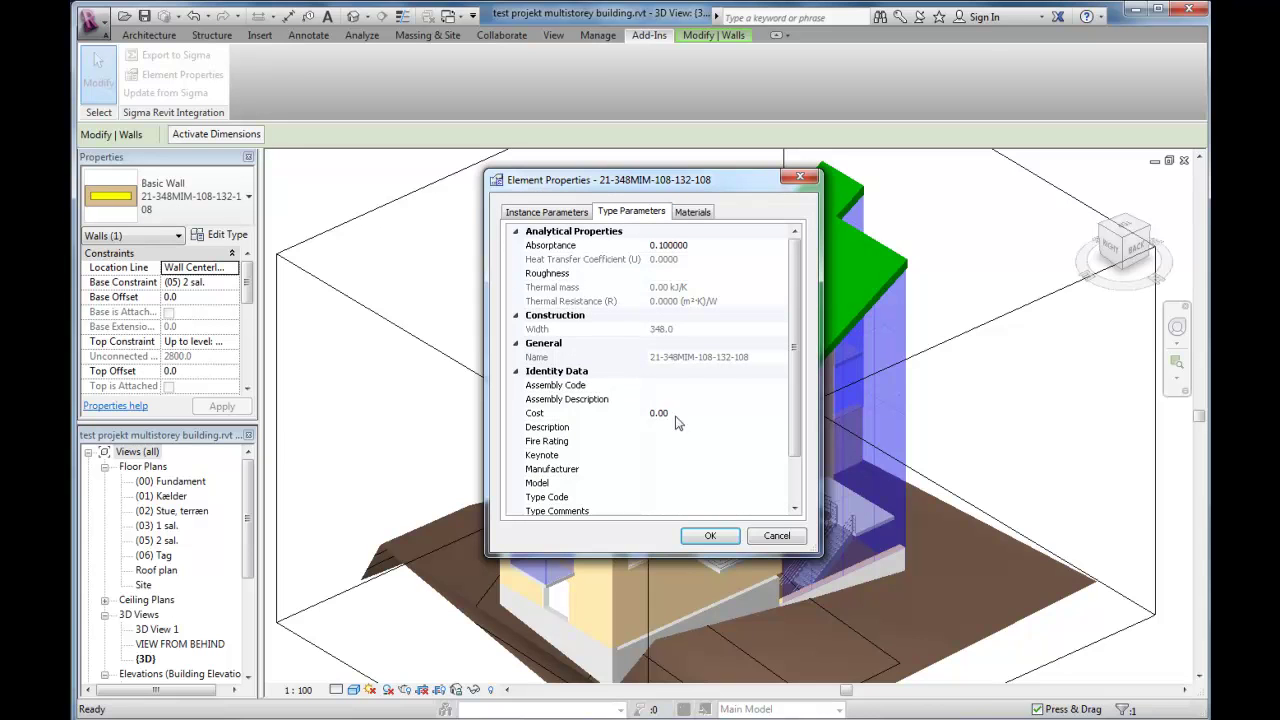
{"action": "scroll", "coordinate": [798, 424], "scroll_direction": "down", "scroll_amount": 2}
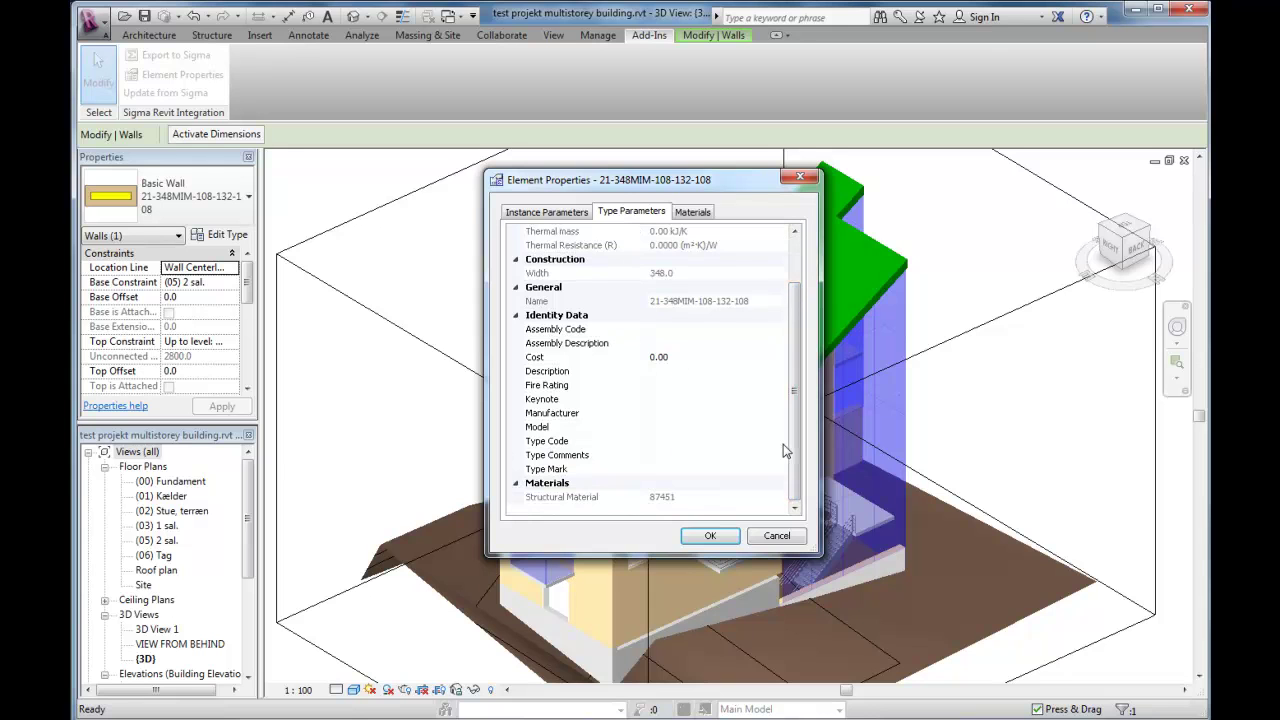
- Look up the wall's Type Code and choose BUILDING COMPONENT LIBRARY.sli as the Sigma source file
{"action": "left_click", "coordinate": [784, 443]}
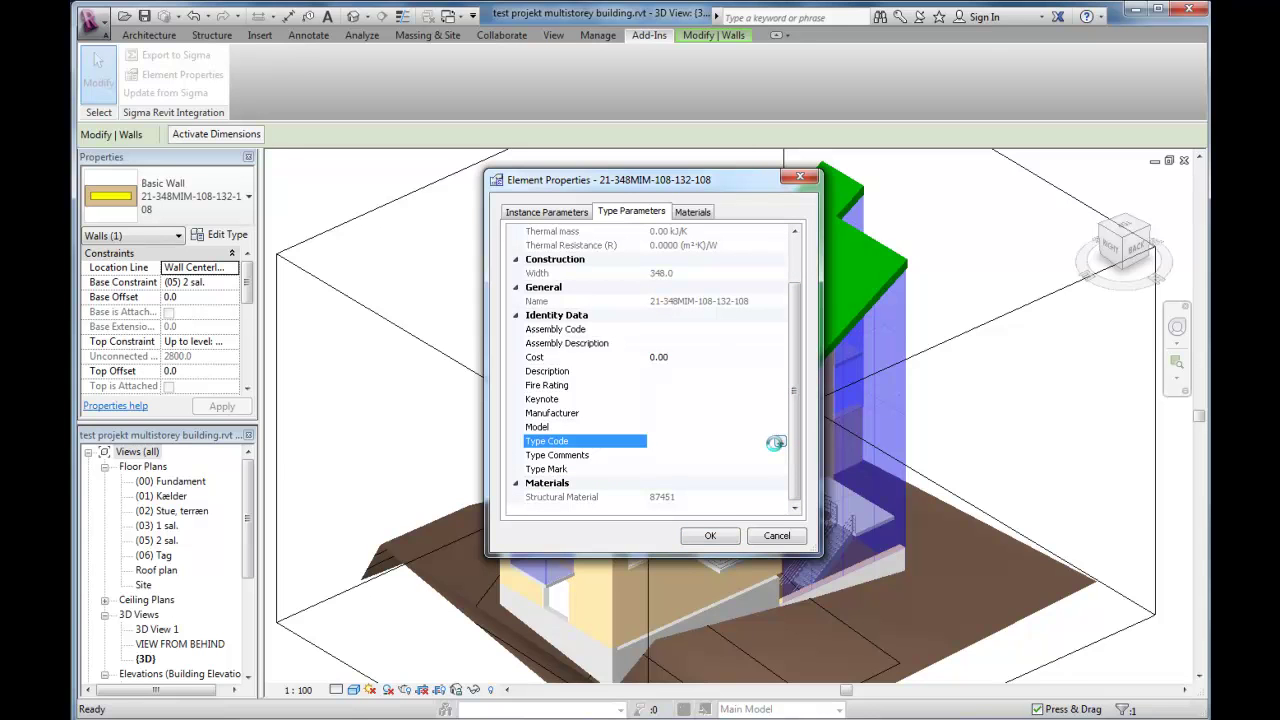
{"action": "left_click", "coordinate": [469, 214]}
{"action": "left_click", "coordinate": [841, 278]}
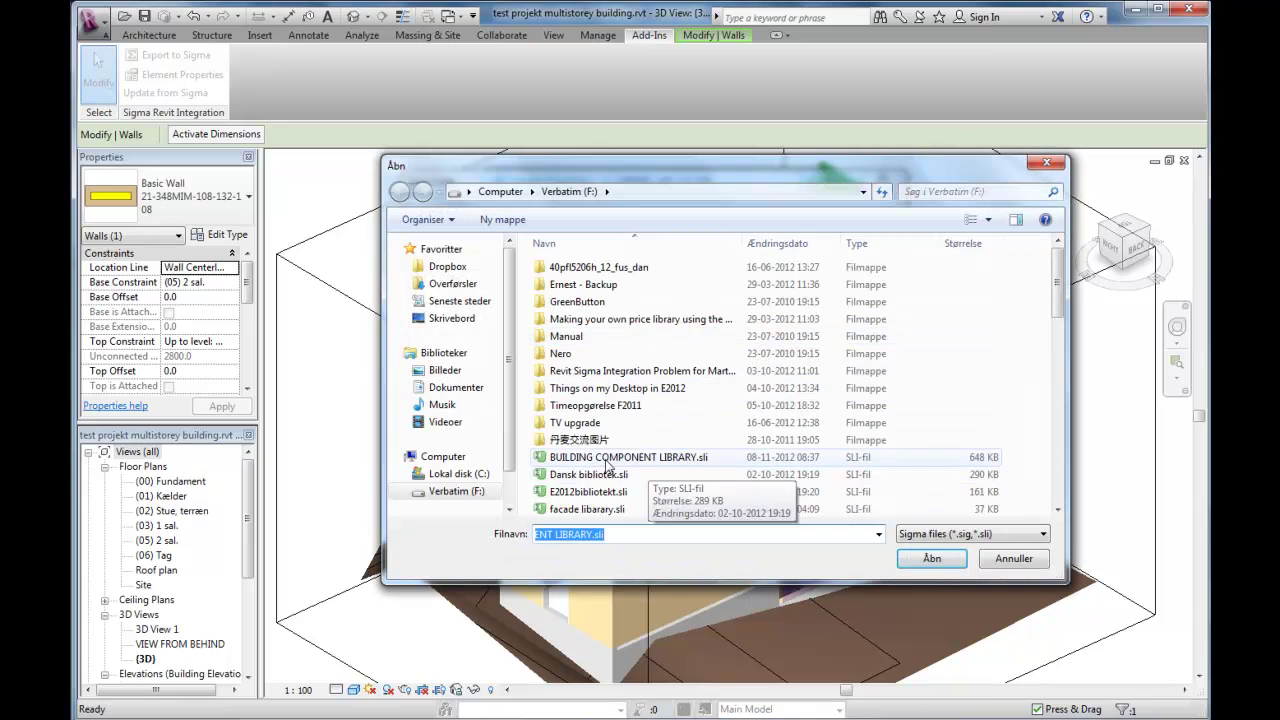
{"action": "left_click", "coordinate": [610, 457]}
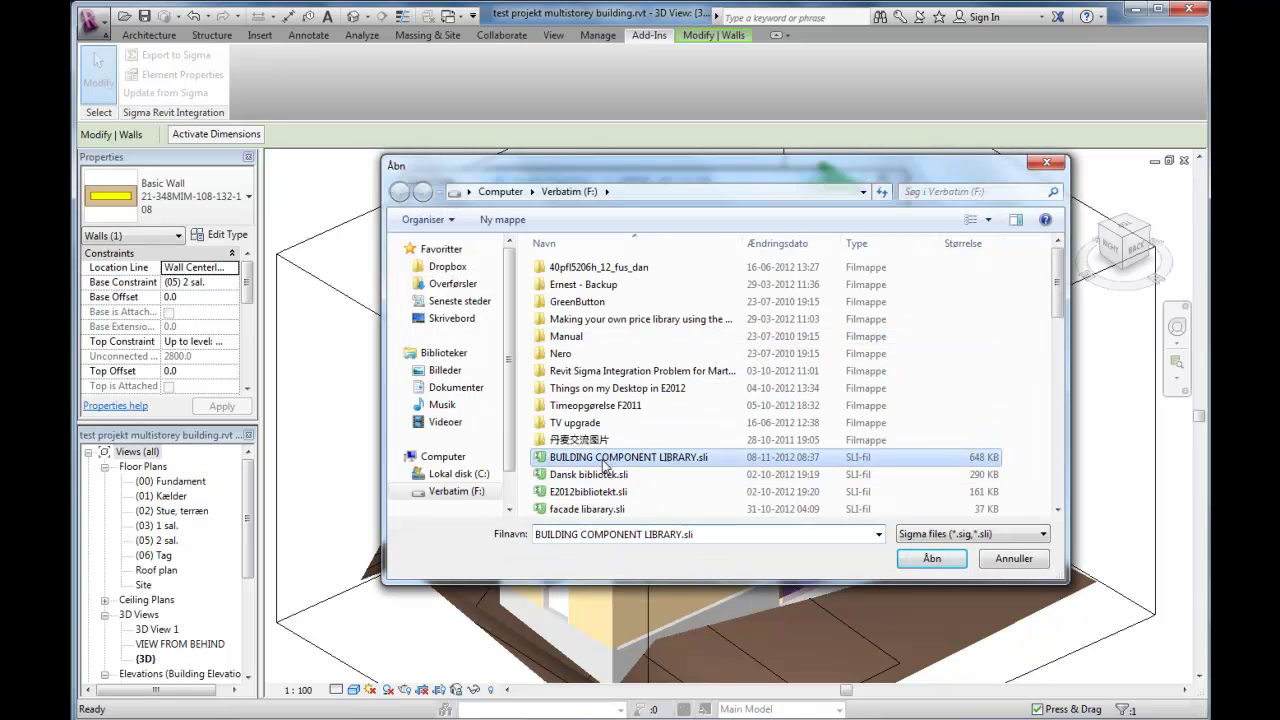
{"action": "left_click", "coordinate": [940, 562]}
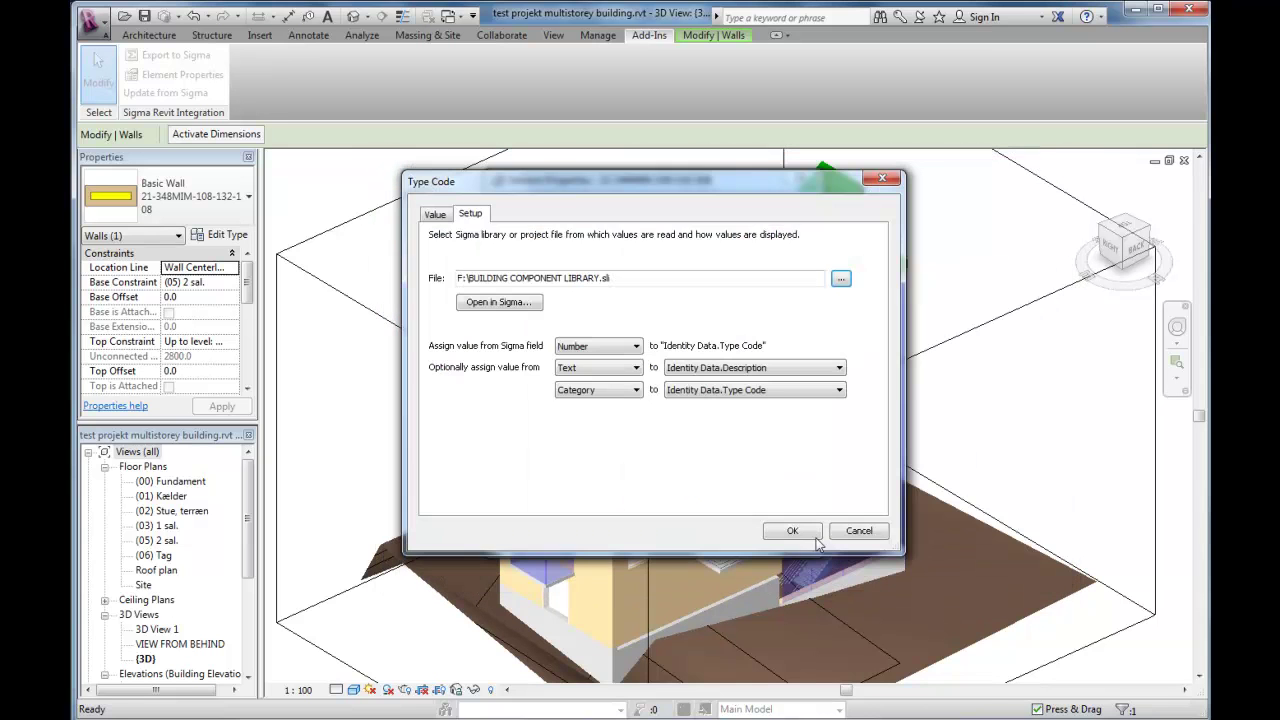
- Assign the 370 mm aerated concrete cavity wall (21)33.11,01 from Cavity walls as the wall's Type Code and apply the properties
{"action": "left_click", "coordinate": [436, 215]}
{"action": "left_click", "coordinate": [455, 272]}
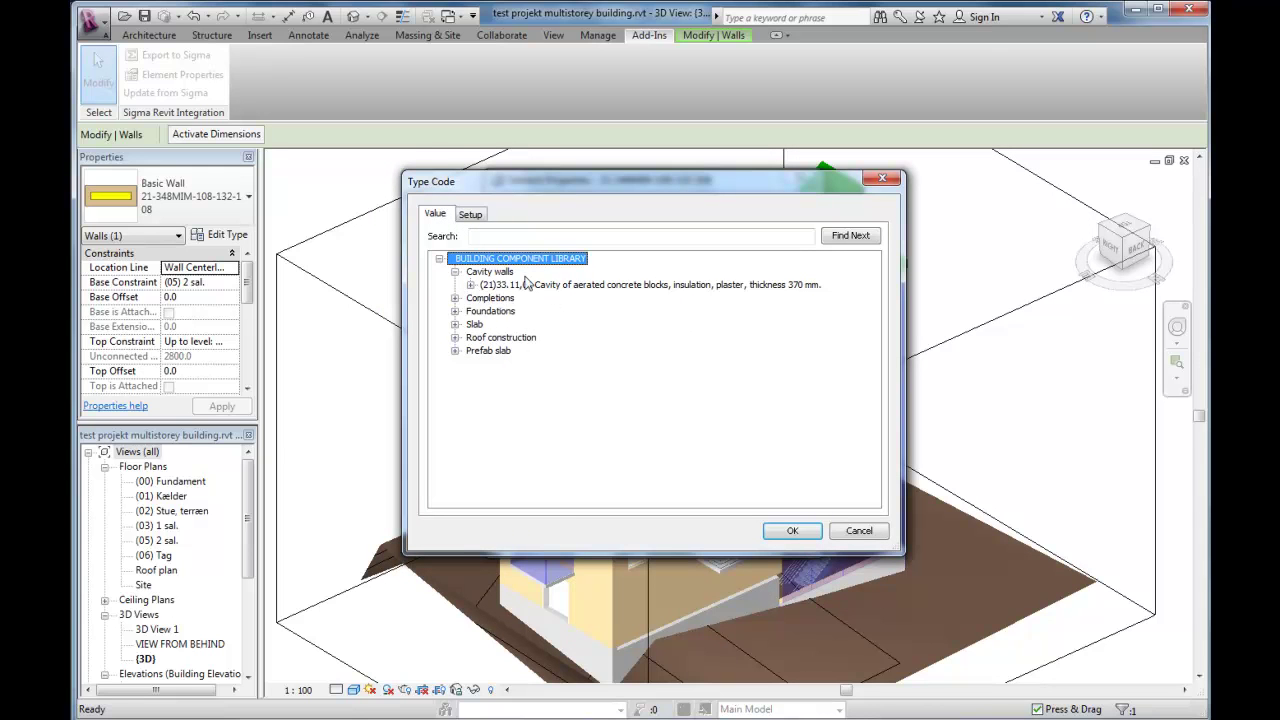
{"action": "left_click", "coordinate": [454, 351]}
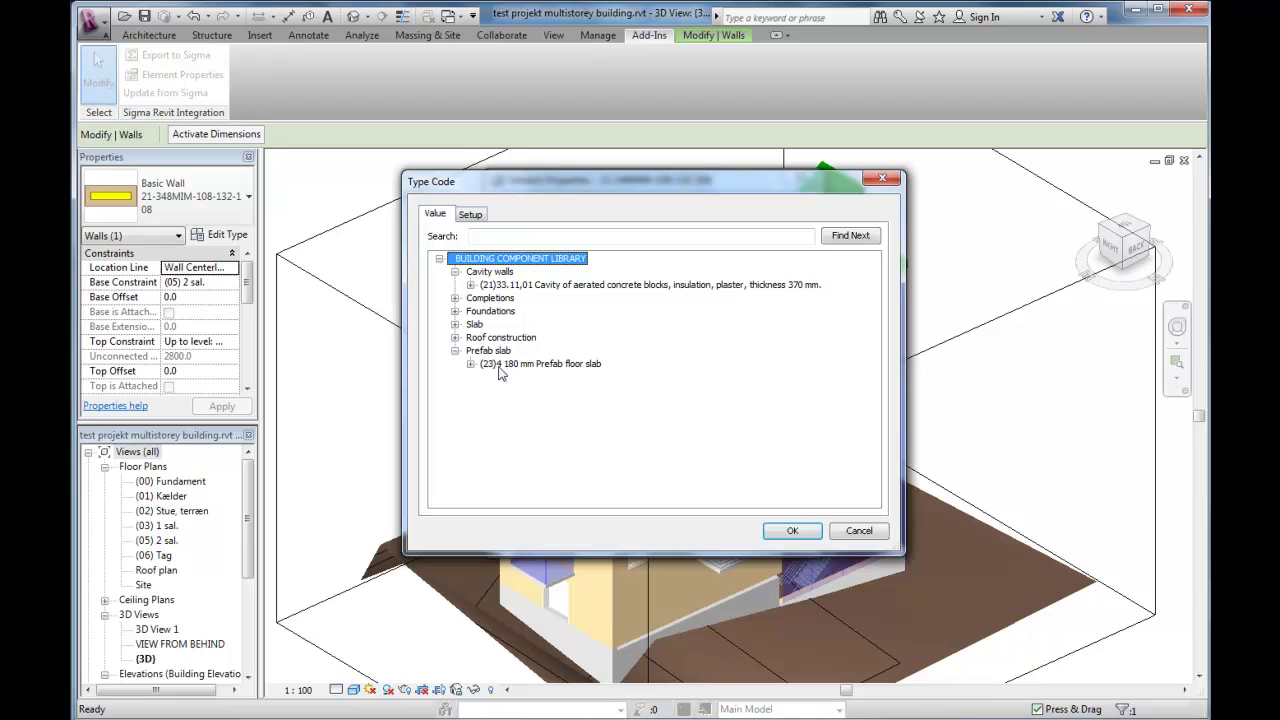
{"action": "left_click", "coordinate": [530, 286]}
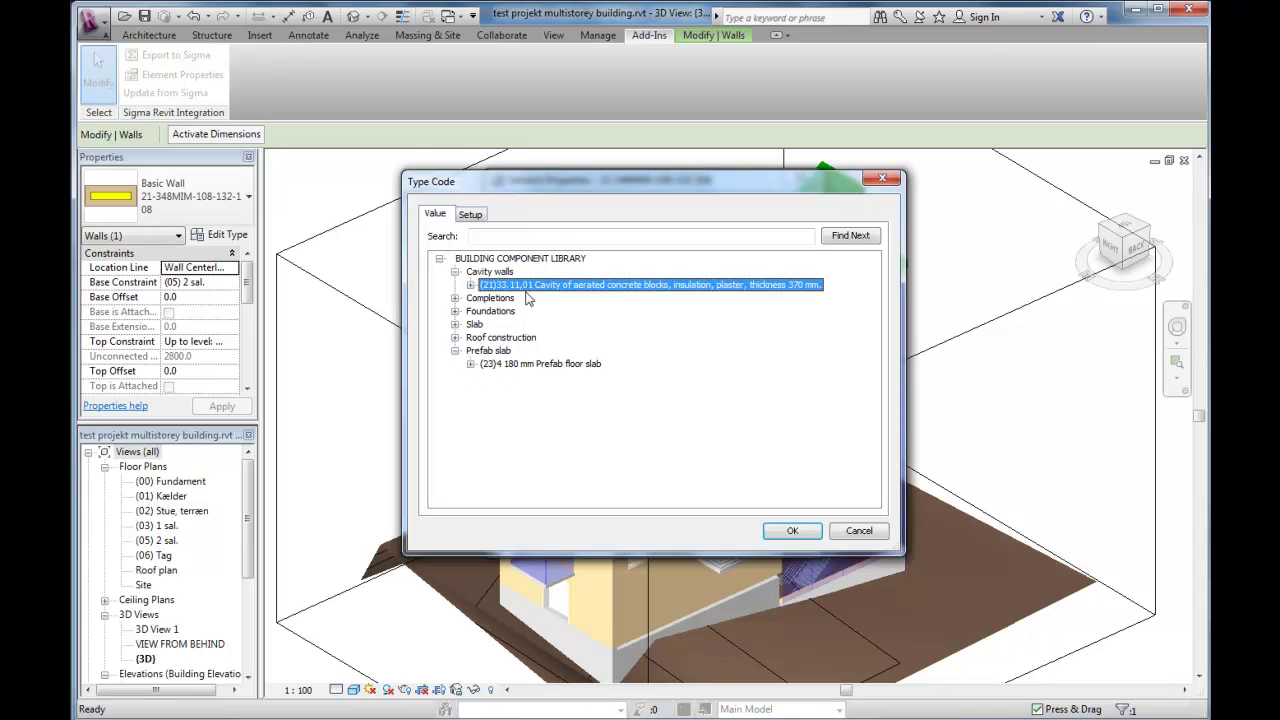
{"action": "left_click", "coordinate": [805, 533]}
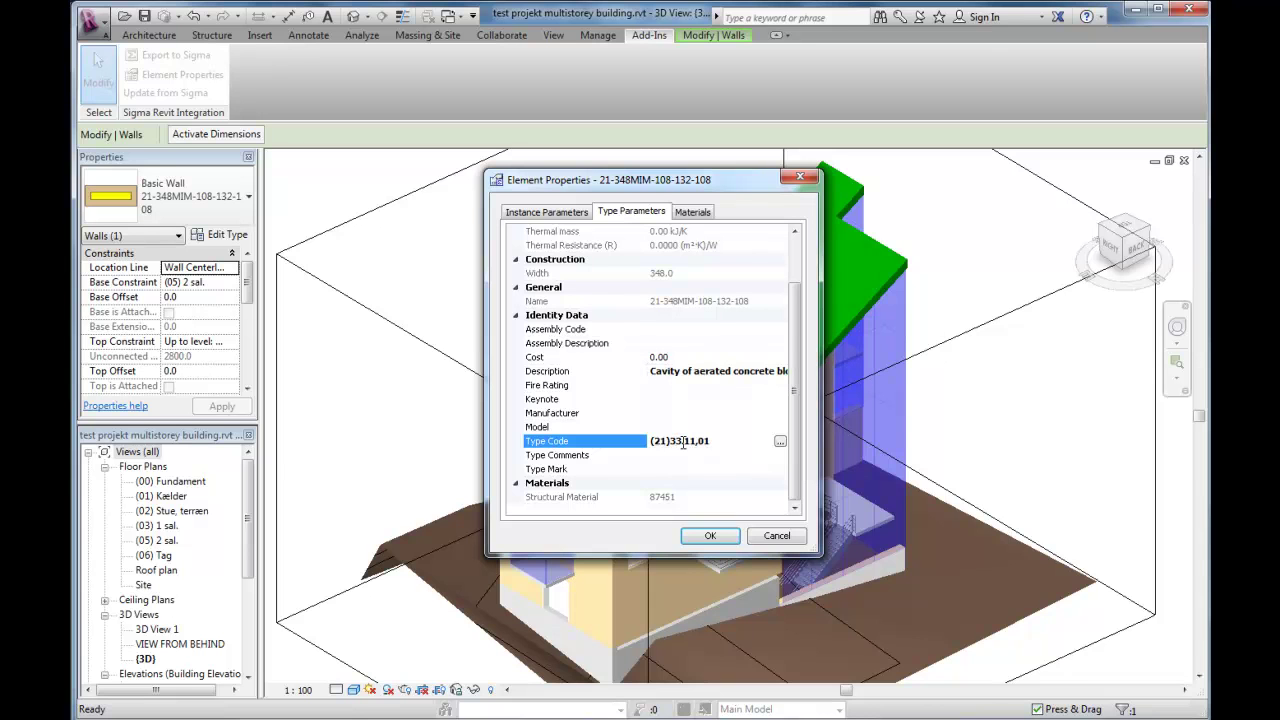
{"action": "left_click", "coordinate": [711, 536]}
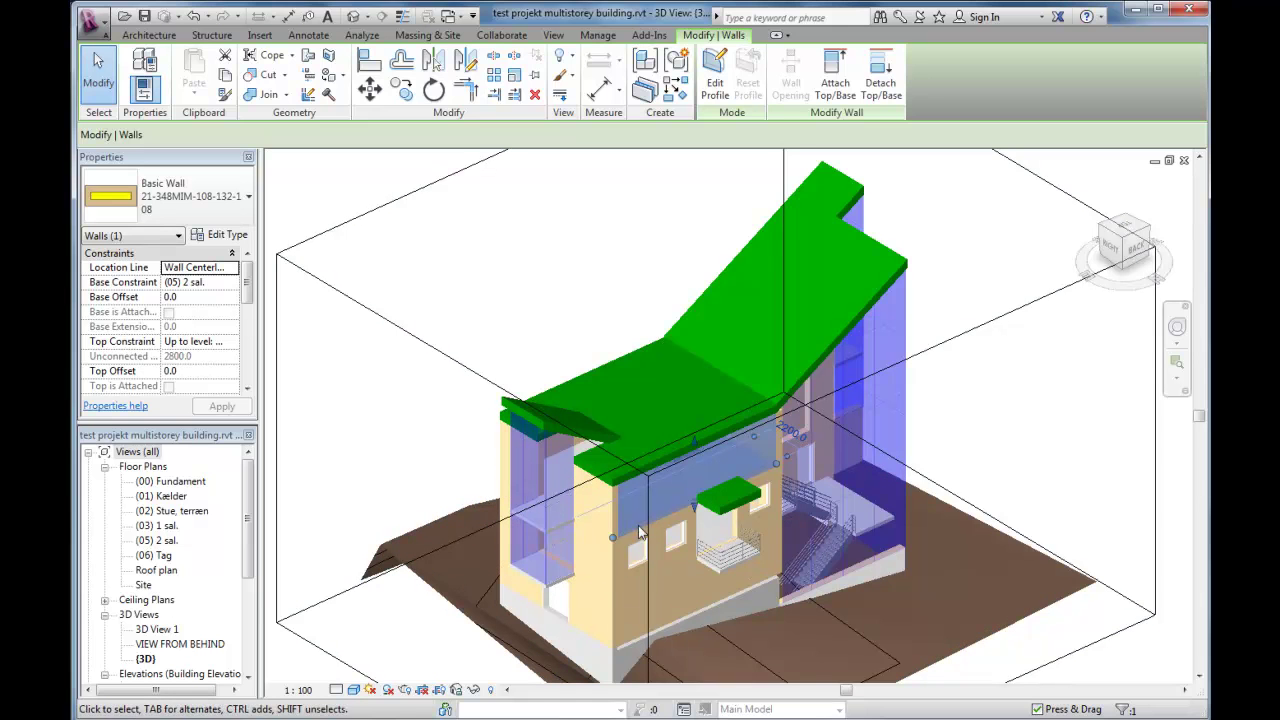
- Select the 23-180B-180 floor on level 2 sal. and open its Sigma element type parameters
{"action": "left_click", "coordinate": [649, 35]}
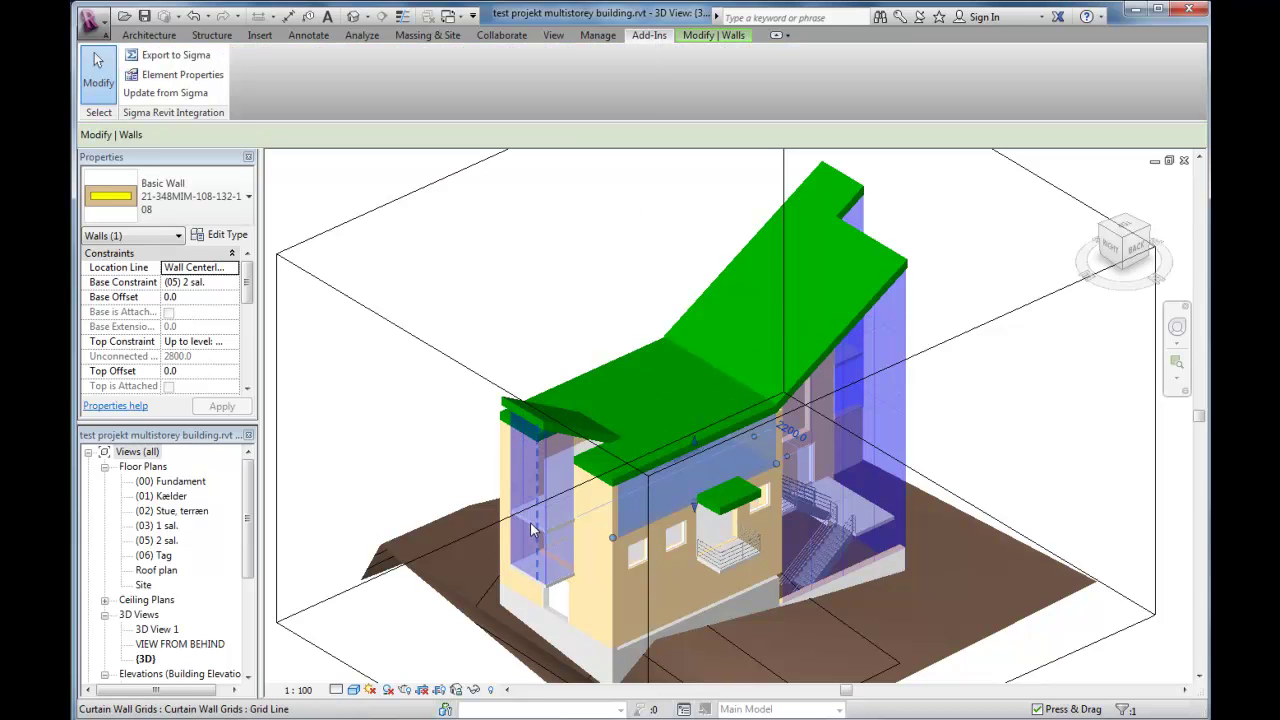
{"action": "left_click", "coordinate": [512, 563]}
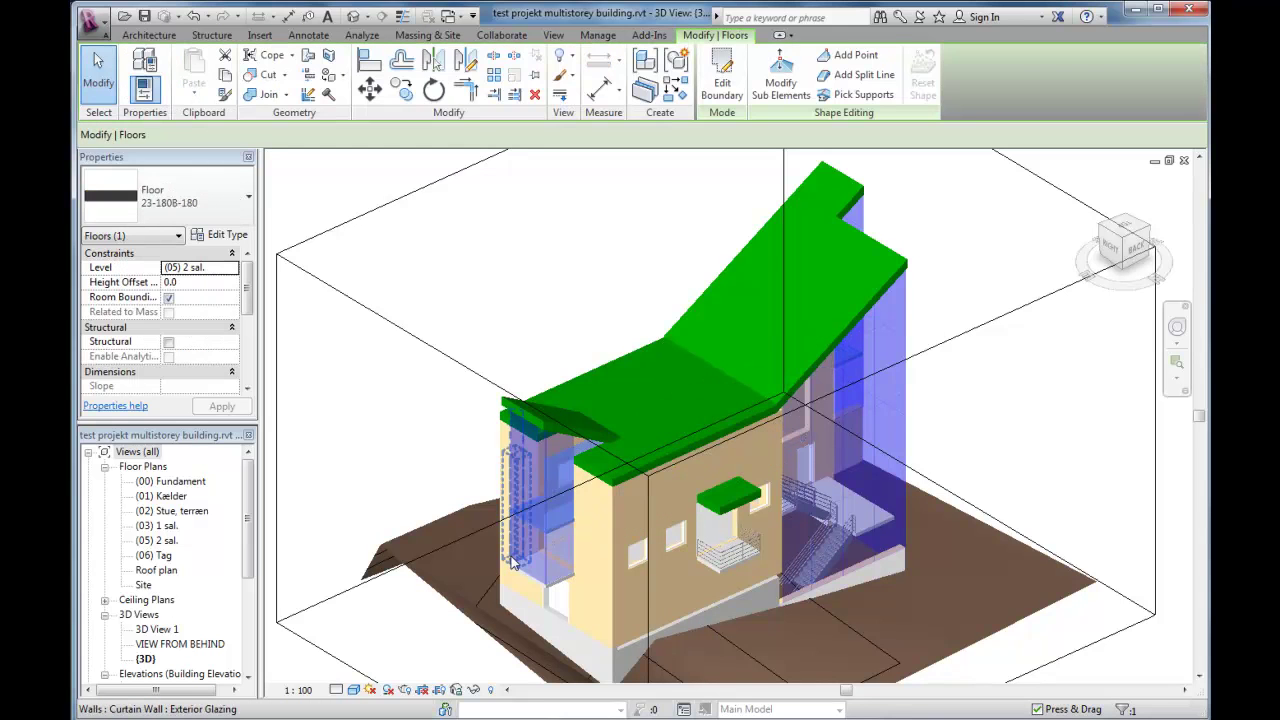
{"action": "left_click", "coordinate": [649, 36]}
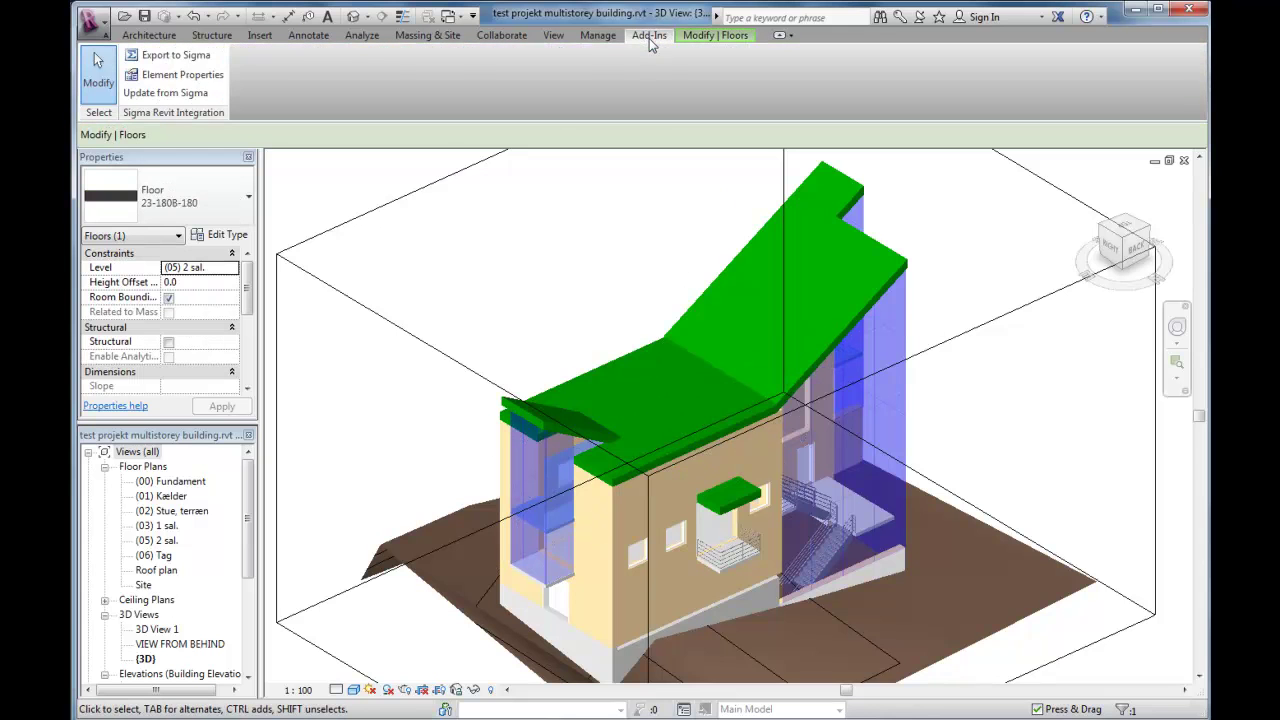
{"action": "left_click", "coordinate": [180, 75]}
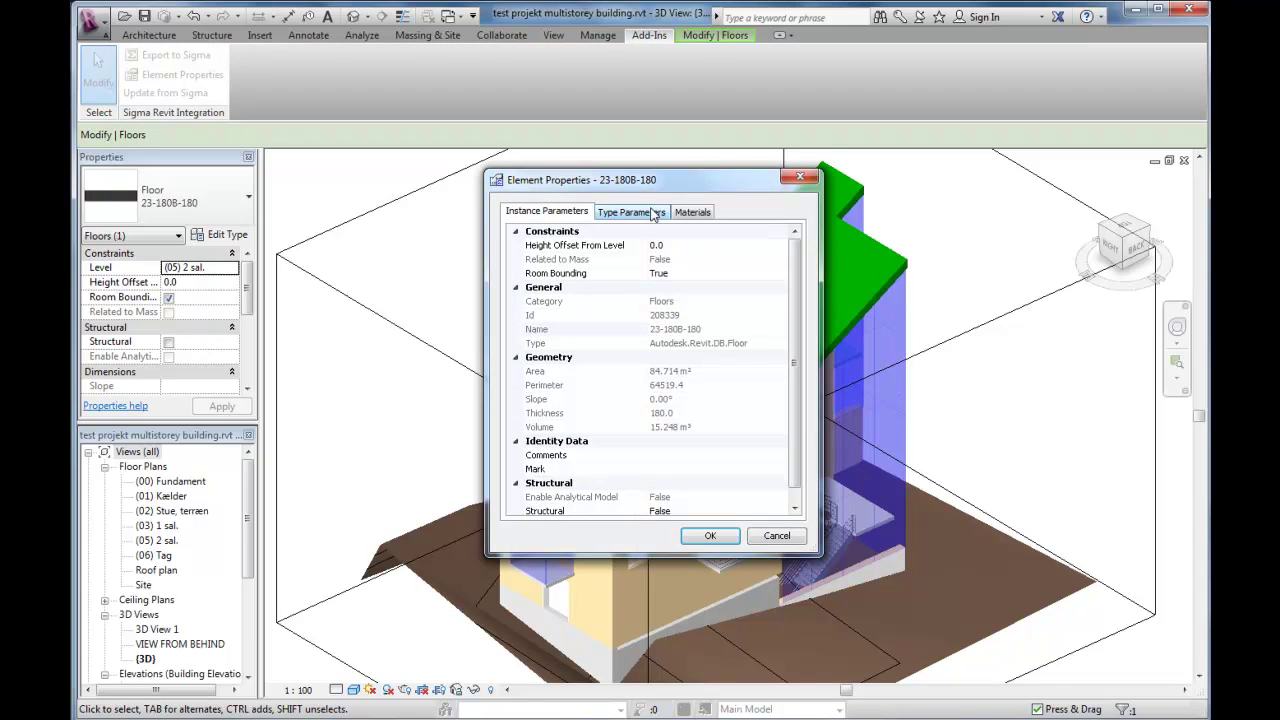
{"action": "left_click", "coordinate": [631, 212]}
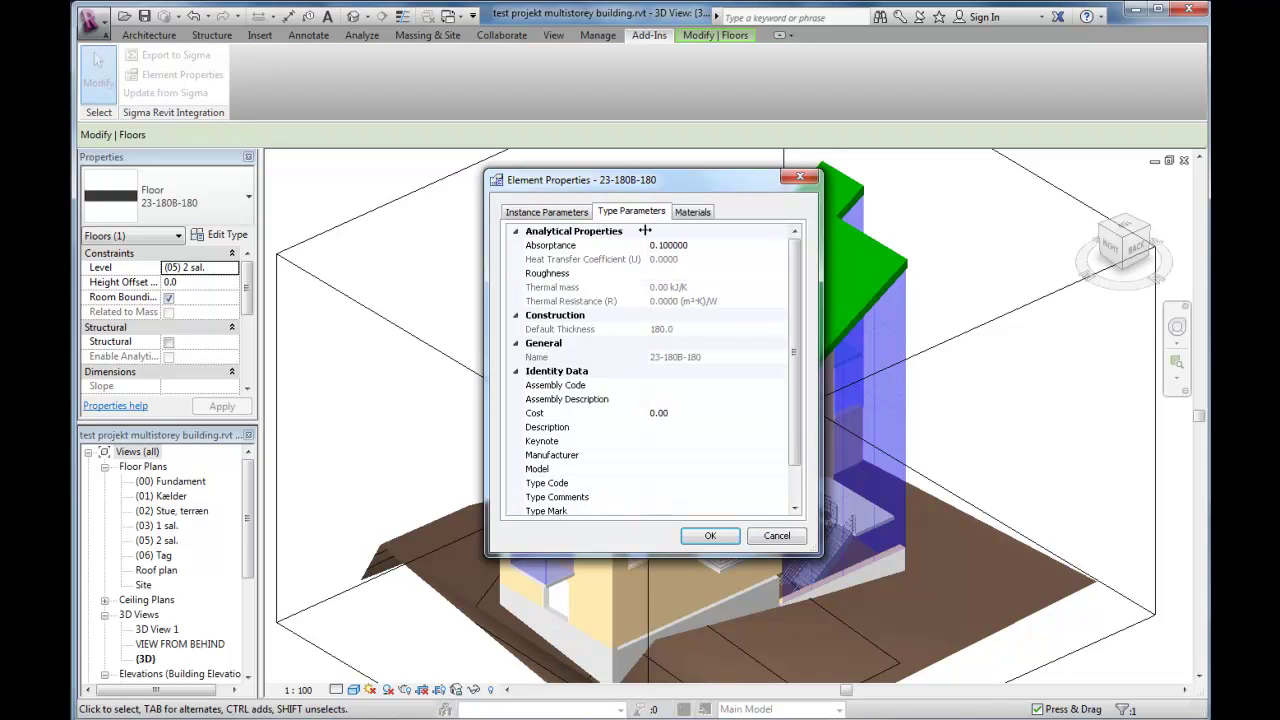
- Look up the floor's Type Code and select BUILDING COMPONENT LIBRARY.sli as the Sigma source file
{"action": "left_click", "coordinate": [774, 486]}
{"action": "left_click", "coordinate": [780, 486]}
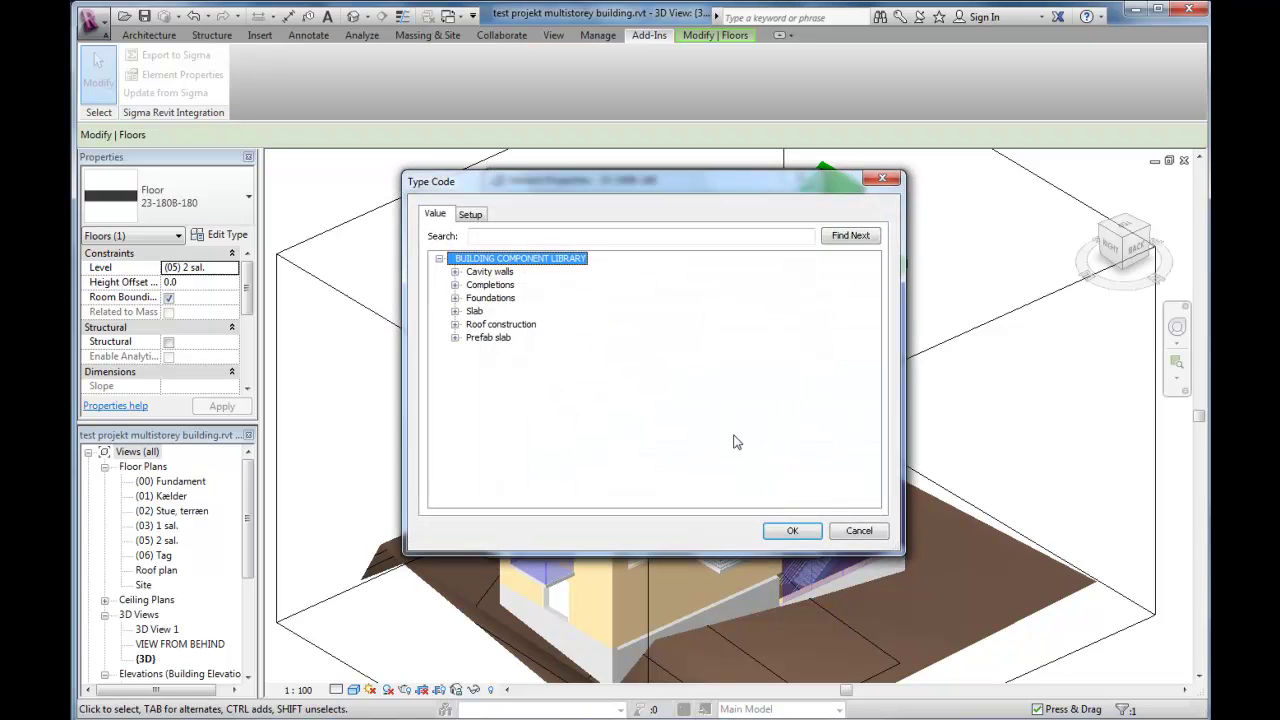
{"action": "left_click", "coordinate": [470, 213]}
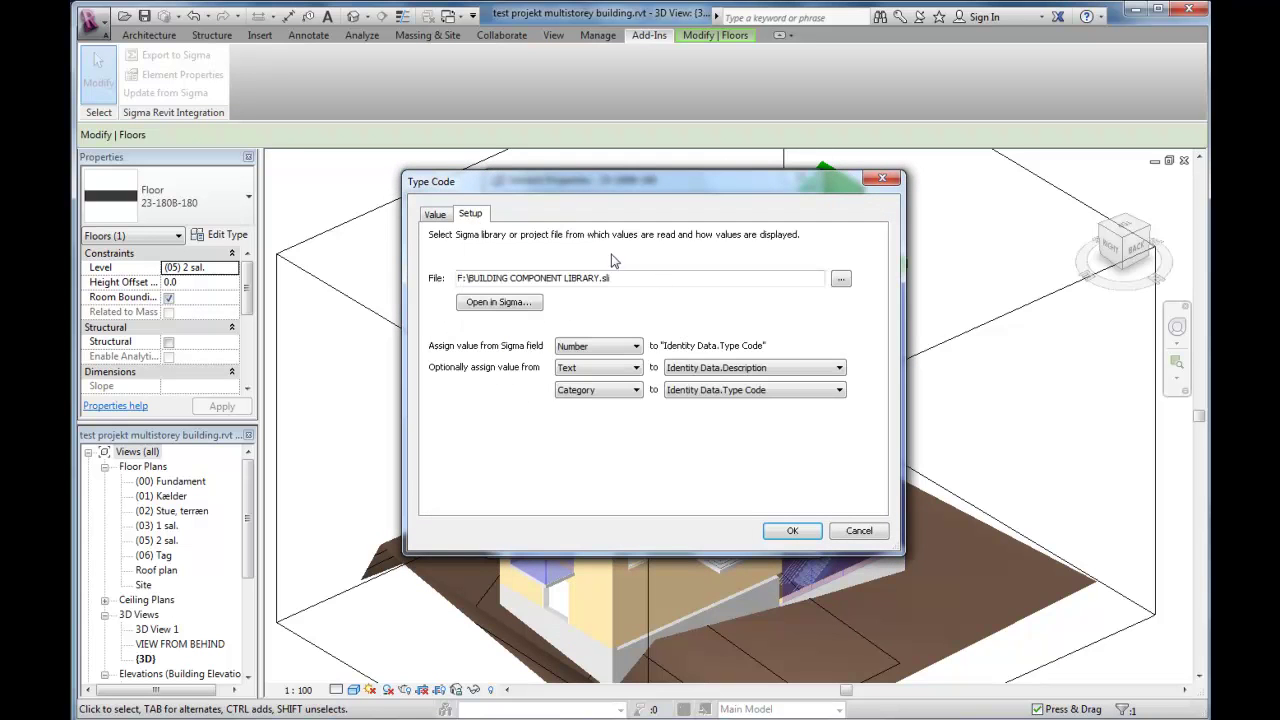
{"action": "left_click", "coordinate": [841, 280]}
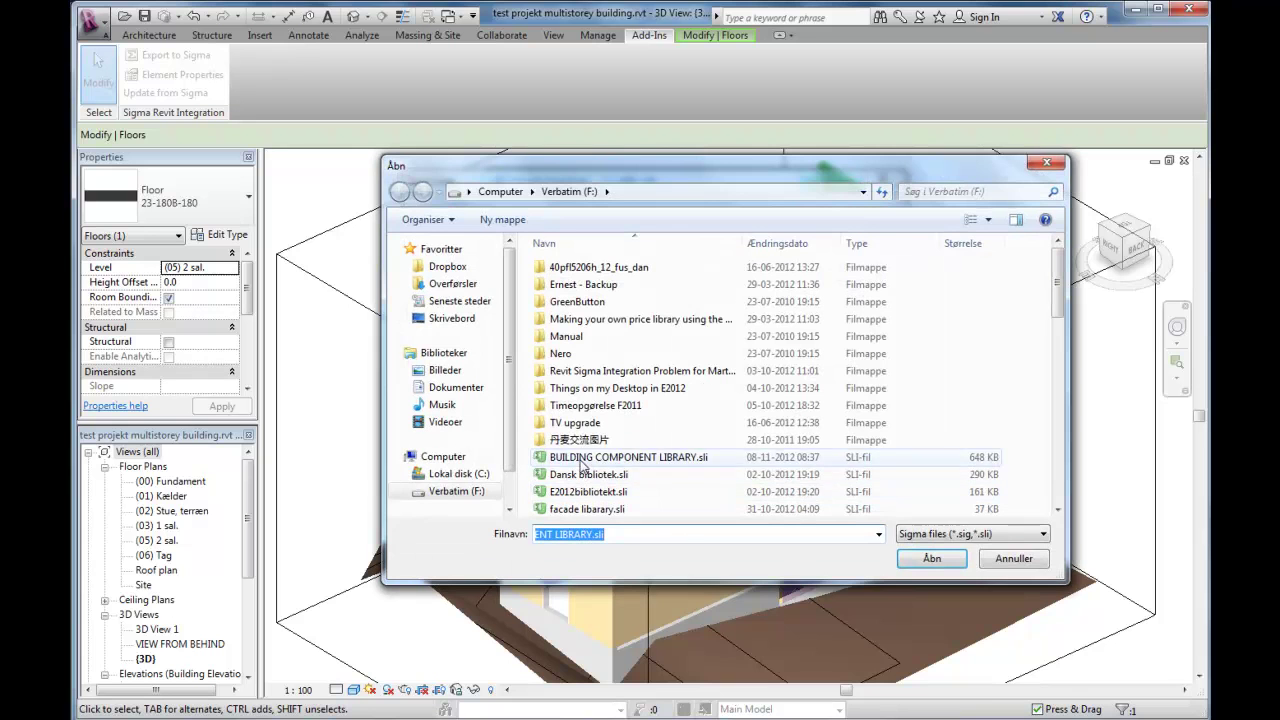
{"action": "left_click", "coordinate": [585, 458]}
{"action": "left_click", "coordinate": [917, 559]}
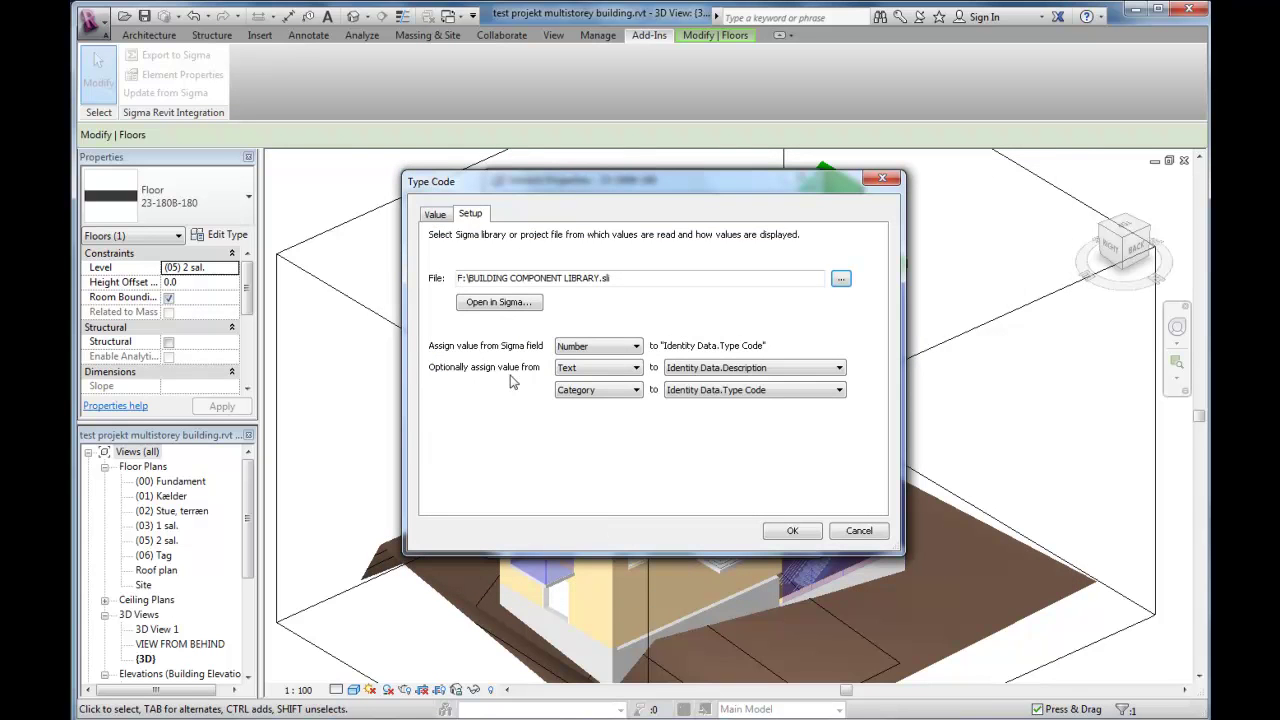
- Assign (23)4 180 mm Prefab floor slab from Prefab slab as the floor's Type Code and apply the properties
{"action": "left_click", "coordinate": [435, 214]}
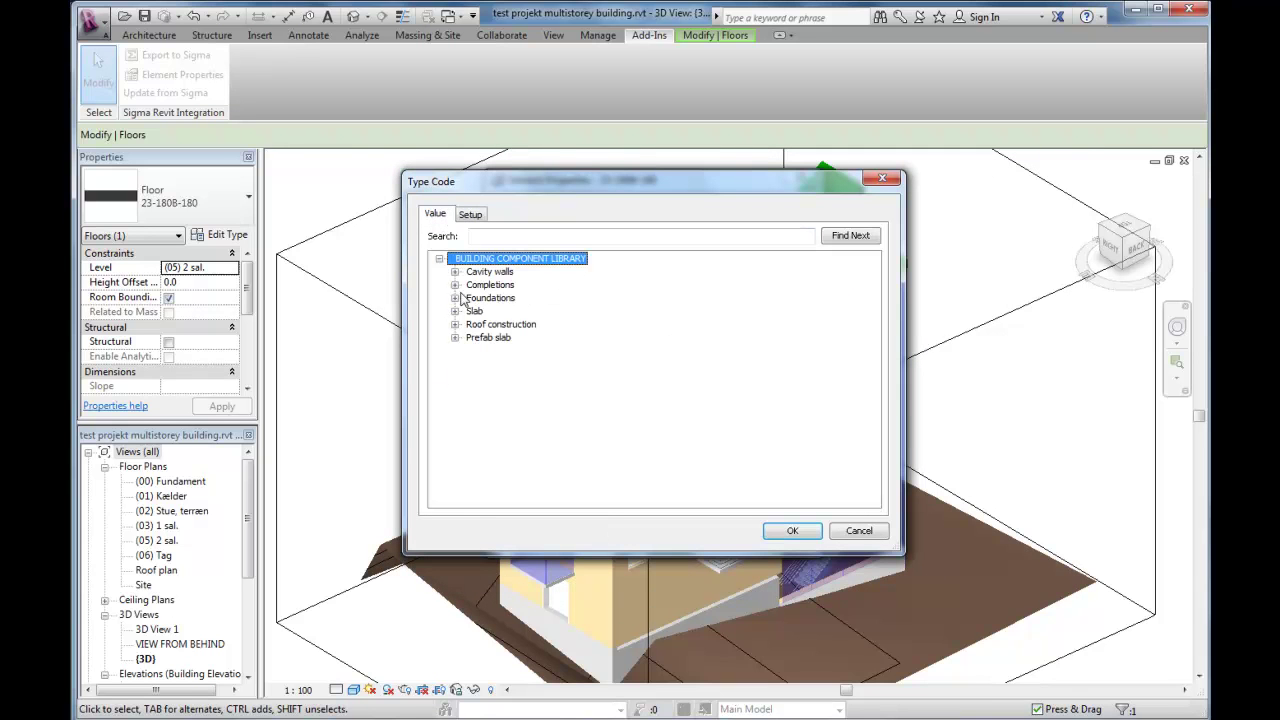
{"action": "left_click", "coordinate": [455, 338]}
{"action": "left_click", "coordinate": [471, 351]}
{"action": "left_click", "coordinate": [507, 352]}
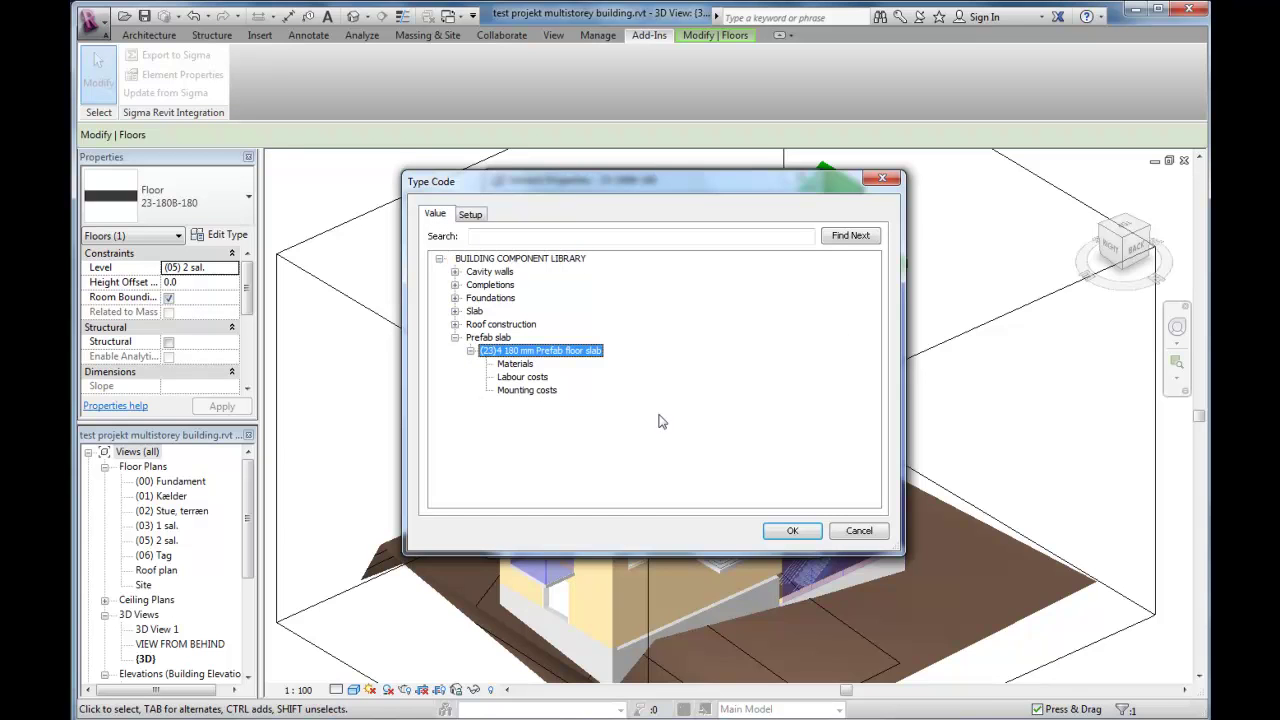
{"action": "left_click", "coordinate": [799, 535]}
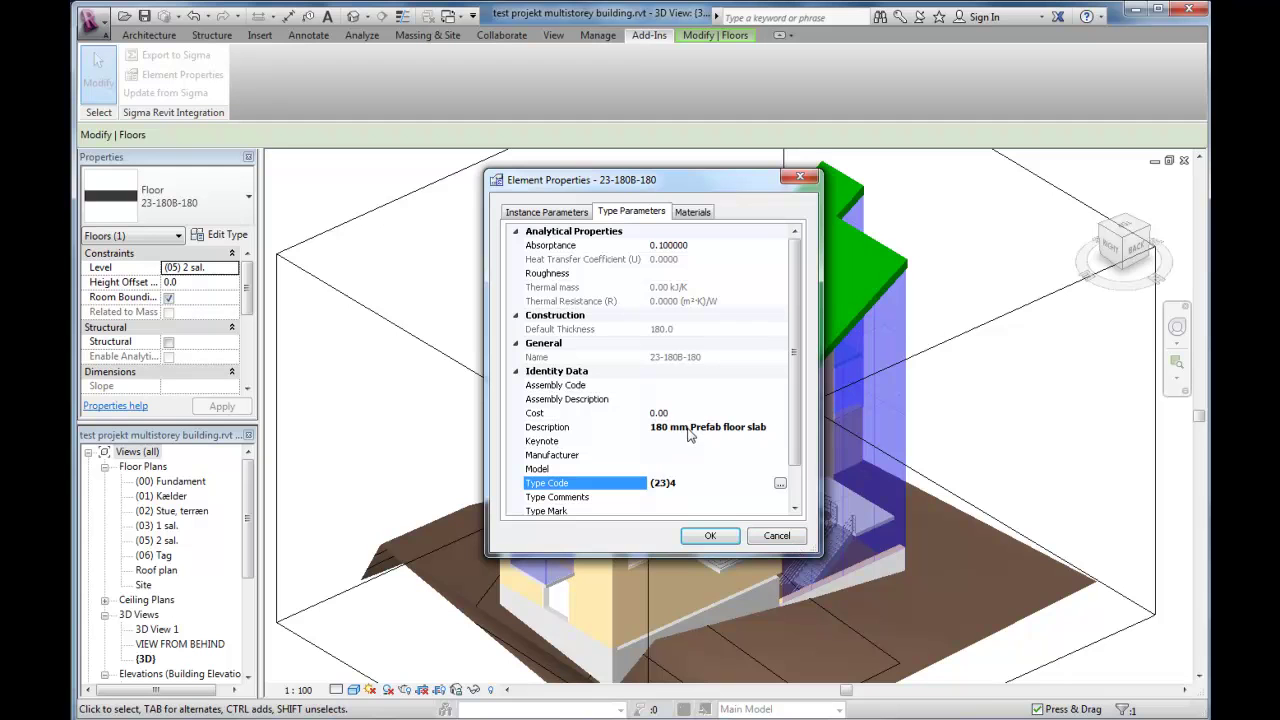
{"action": "left_click", "coordinate": [710, 535]}
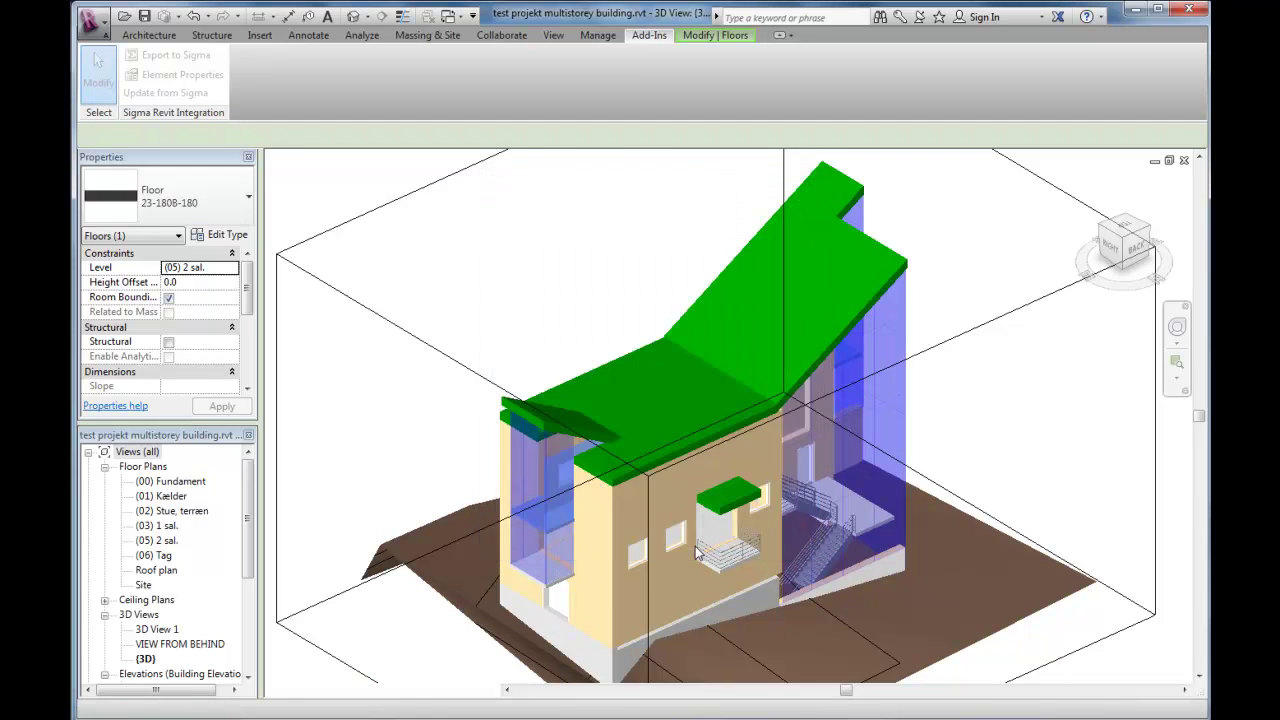
- Link the 1188 x 1188 mm facade window to Type Code (31)42.07,00, the top-steered plastic window under Completions
{"action": "left_click", "coordinate": [629, 566]}
{"action": "left_click", "coordinate": [645, 36]}
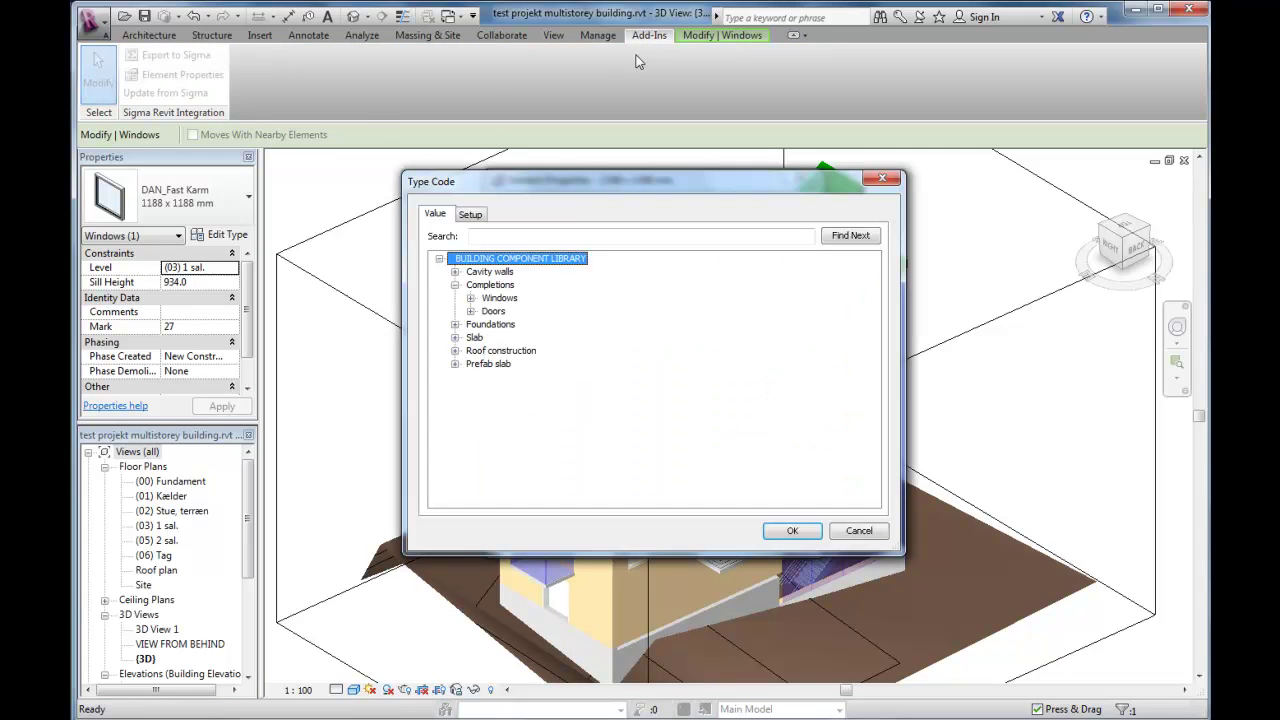
{"action": "left_click", "coordinate": [471, 298]}
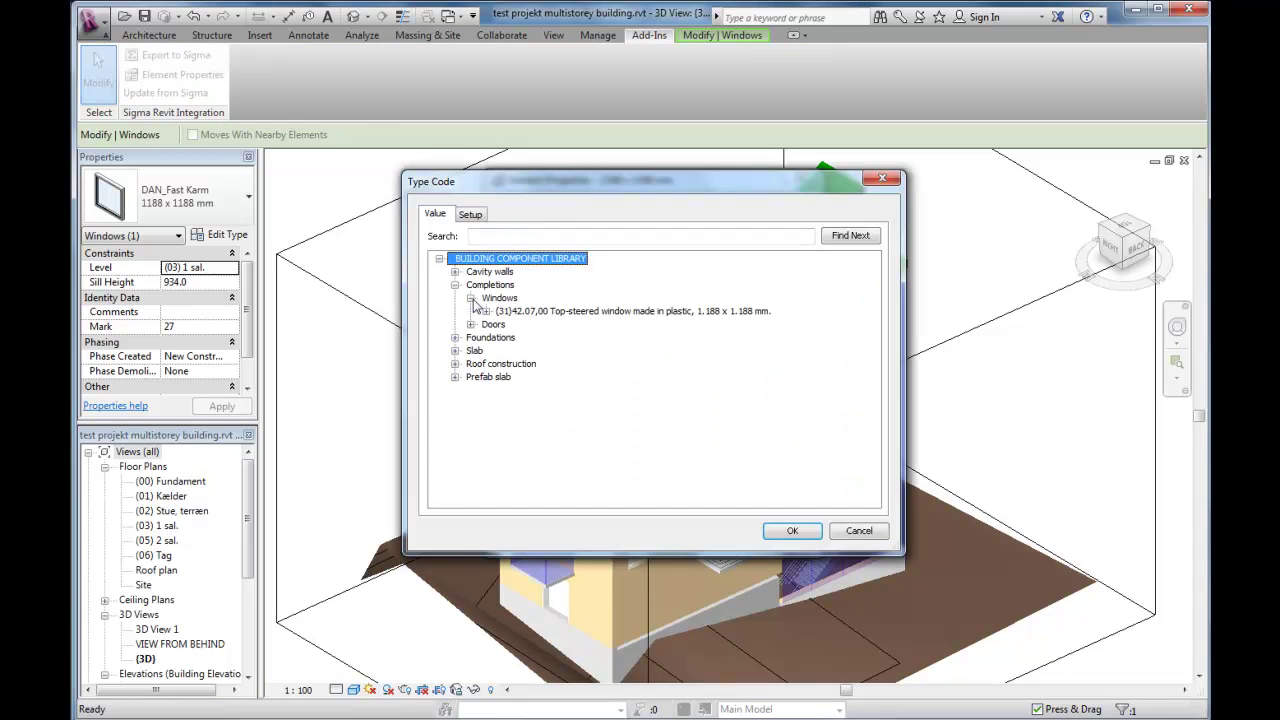
{"action": "left_click", "coordinate": [520, 311]}
{"action": "left_click", "coordinate": [787, 531]}
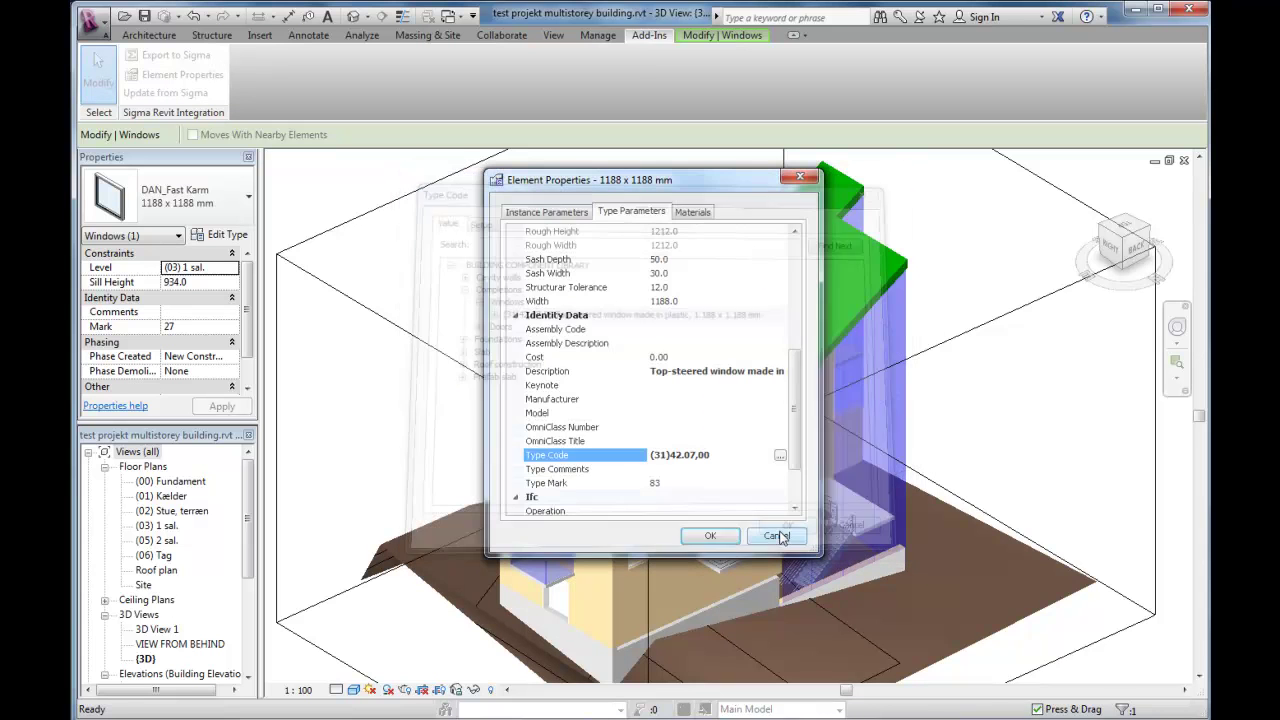
{"action": "left_click", "coordinate": [706, 540]}
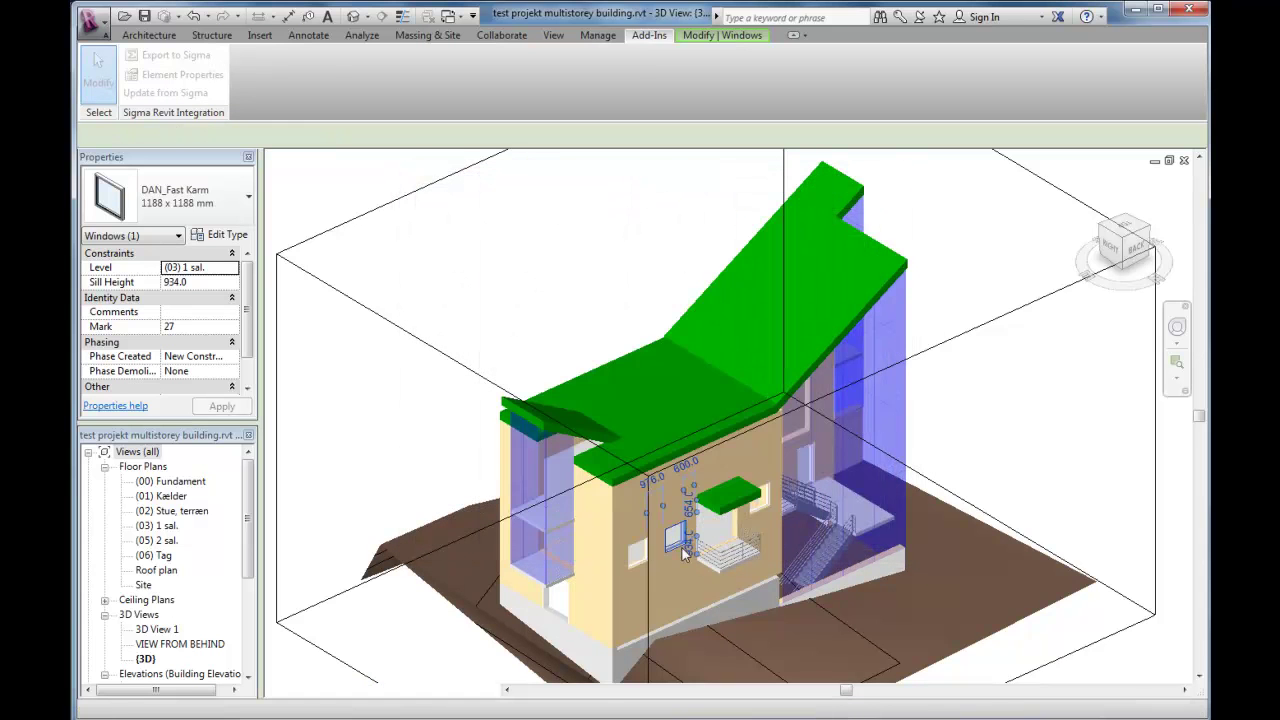
- Select the flat Generic - 400mm roof and open its Sigma element type parameters
{"action": "left_click", "coordinate": [696, 437]}
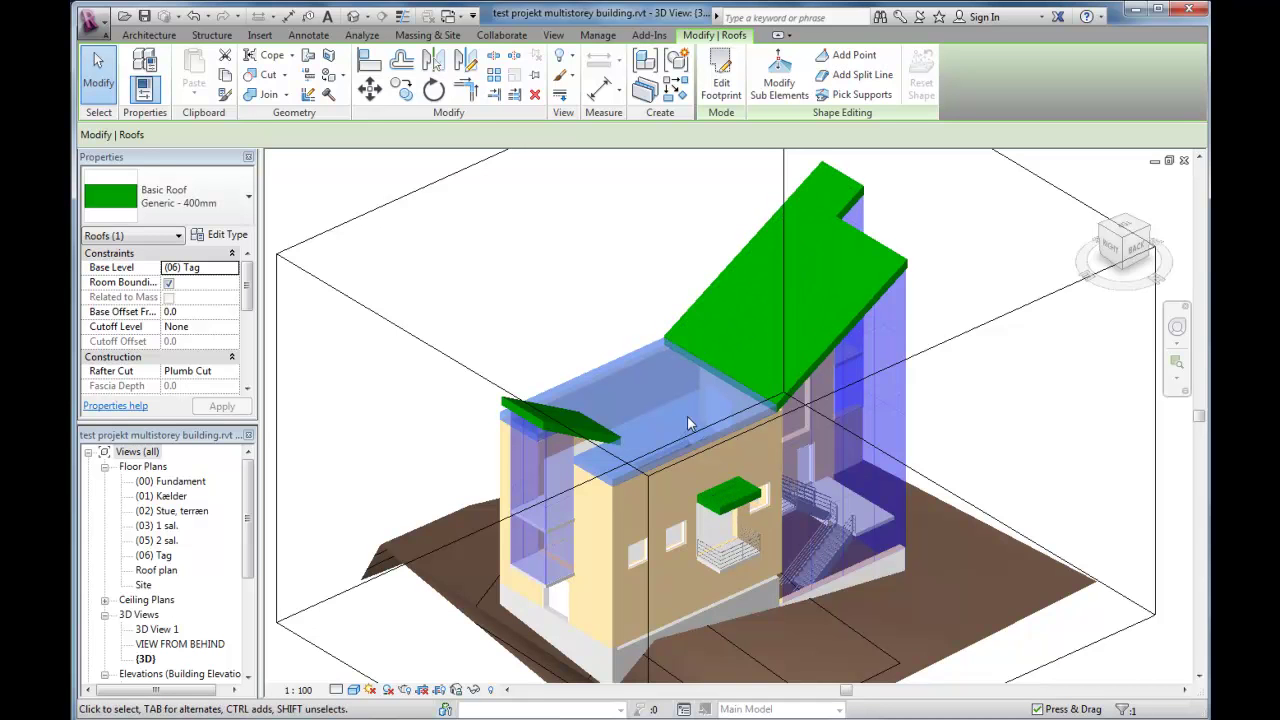
{"action": "left_click", "coordinate": [639, 40]}
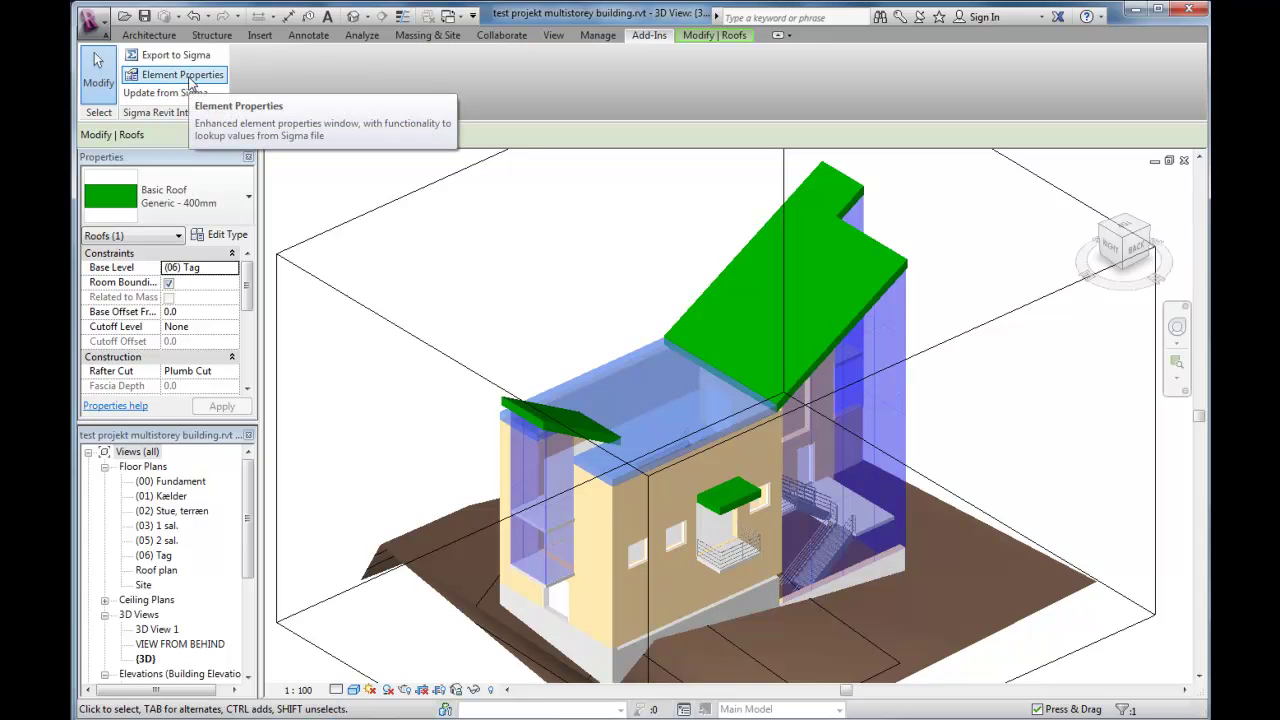
{"action": "left_click", "coordinate": [190, 80]}
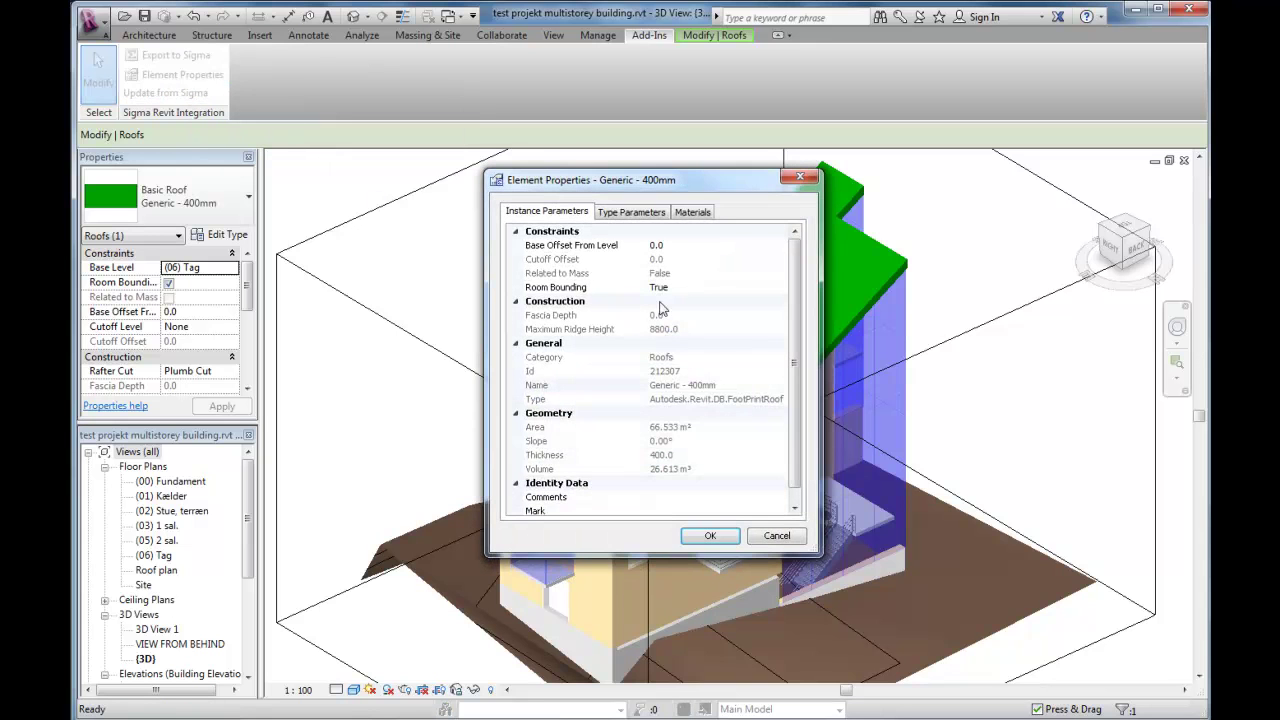
{"action": "left_click", "coordinate": [633, 212]}
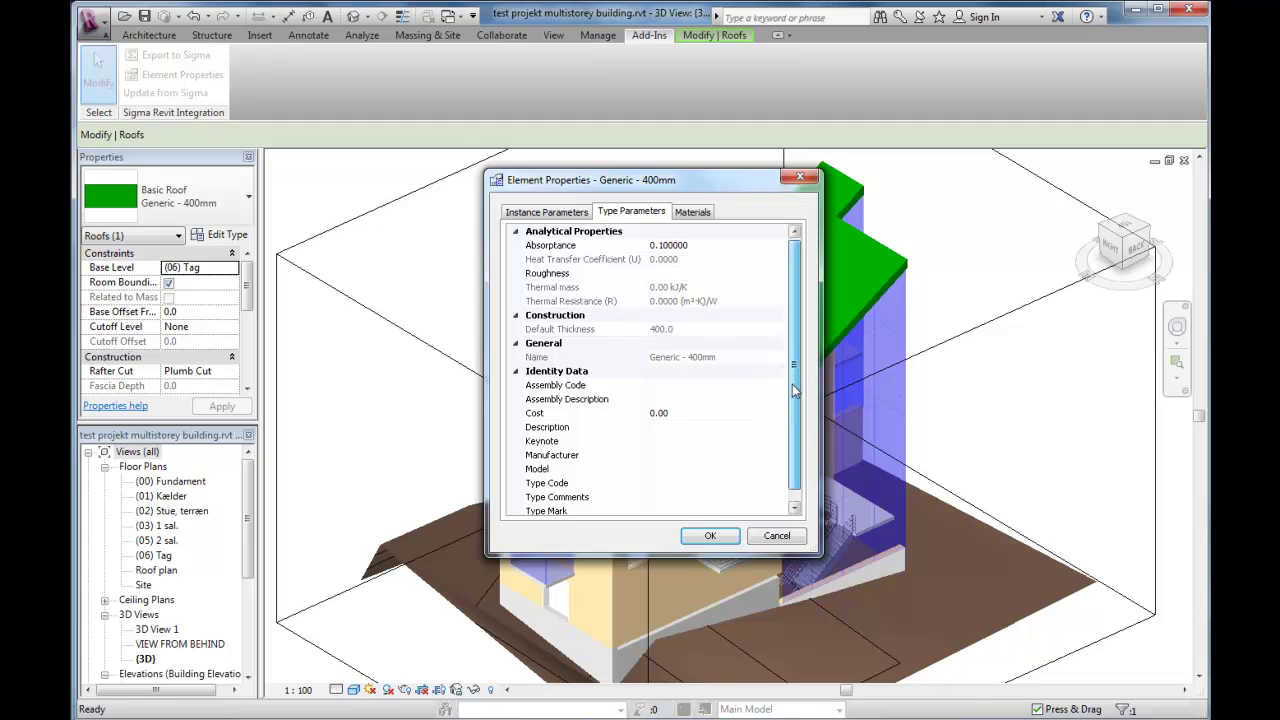
- Assign the wooden roof element (27)19.10,06 from Roof construction as the roof's Type Code and apply the properties
{"action": "scroll", "coordinate": [794, 440], "scroll_direction": "down", "scroll_amount": 1}
{"action": "left_click", "coordinate": [756, 470]}
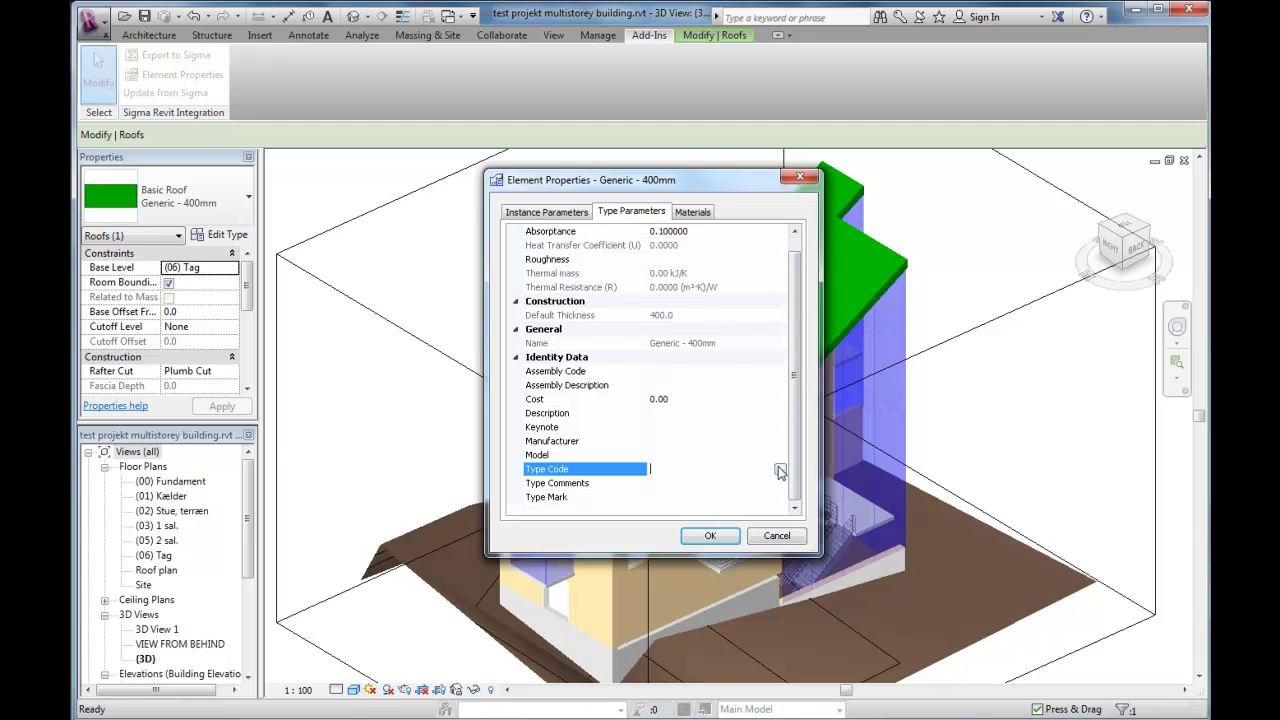
{"action": "left_click", "coordinate": [780, 471]}
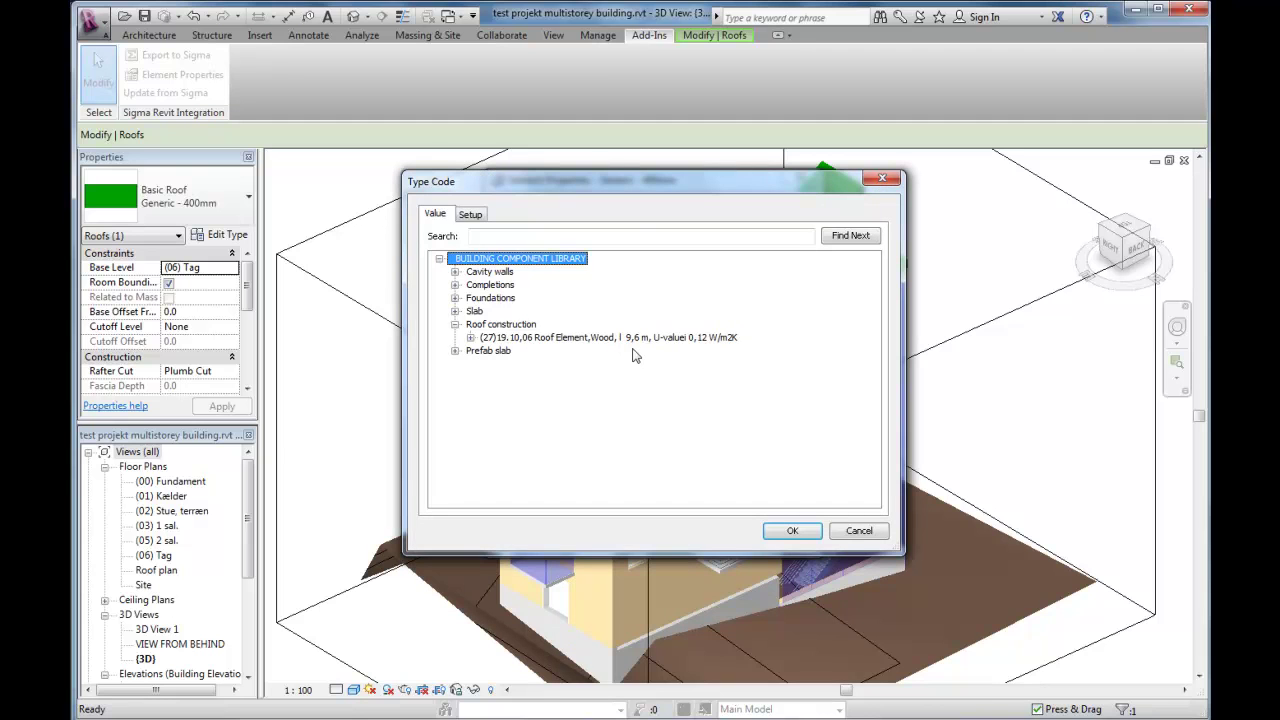
{"action": "left_click", "coordinate": [601, 340]}
{"action": "left_click", "coordinate": [788, 531]}
{"action": "left_click", "coordinate": [710, 536]}
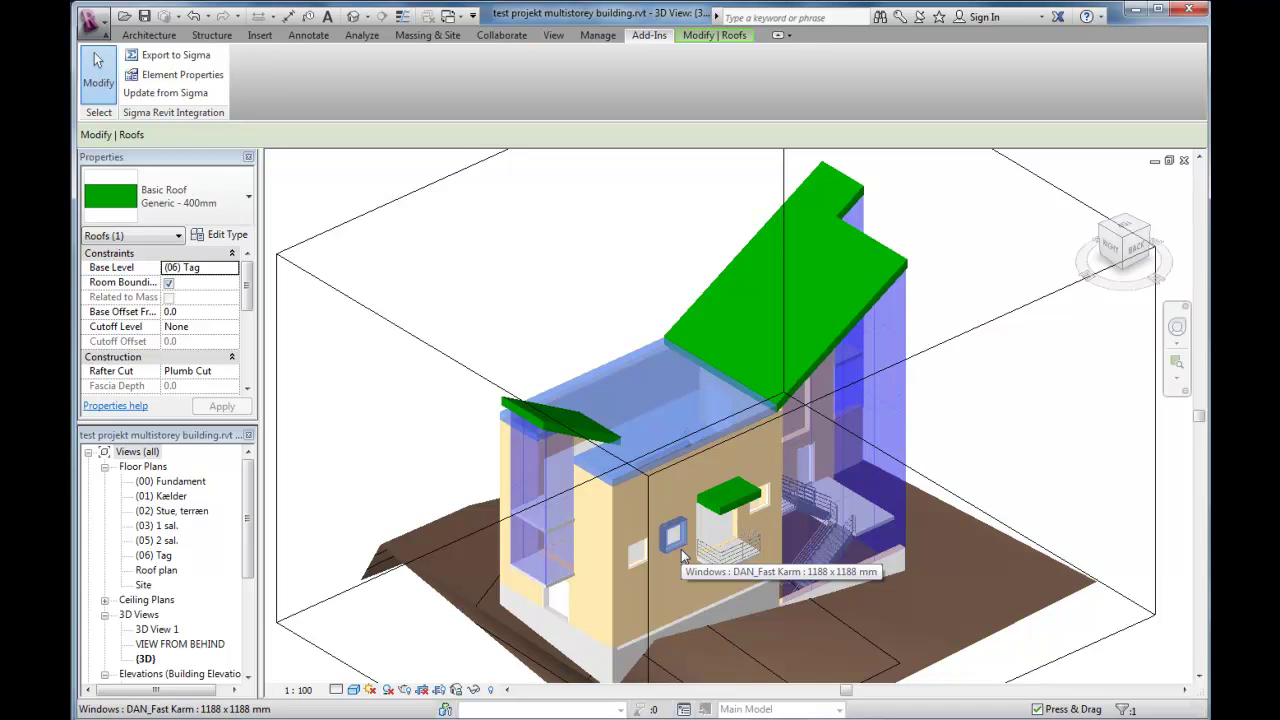
- Deselect the roof, open the Sigma export settings and set the Sigma file to F:\test40.sig
{"action": "key", "text": "Escape"}
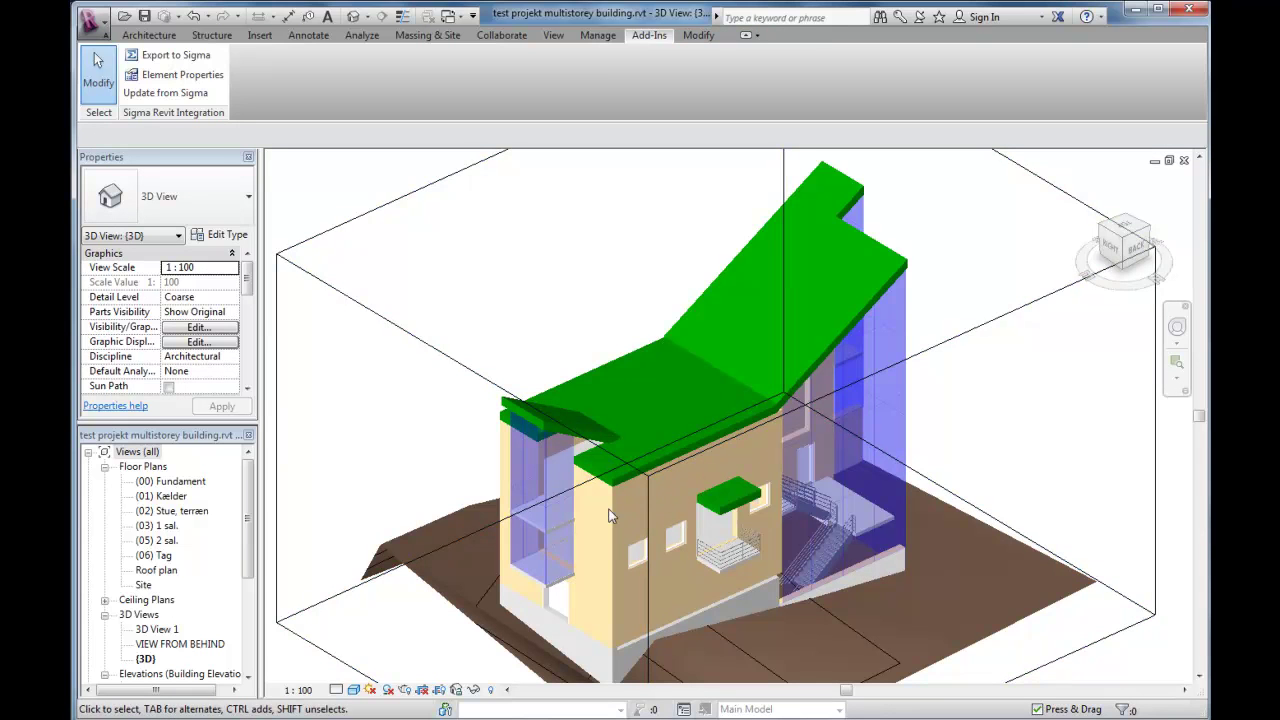
{"action": "left_click", "coordinate": [168, 56]}
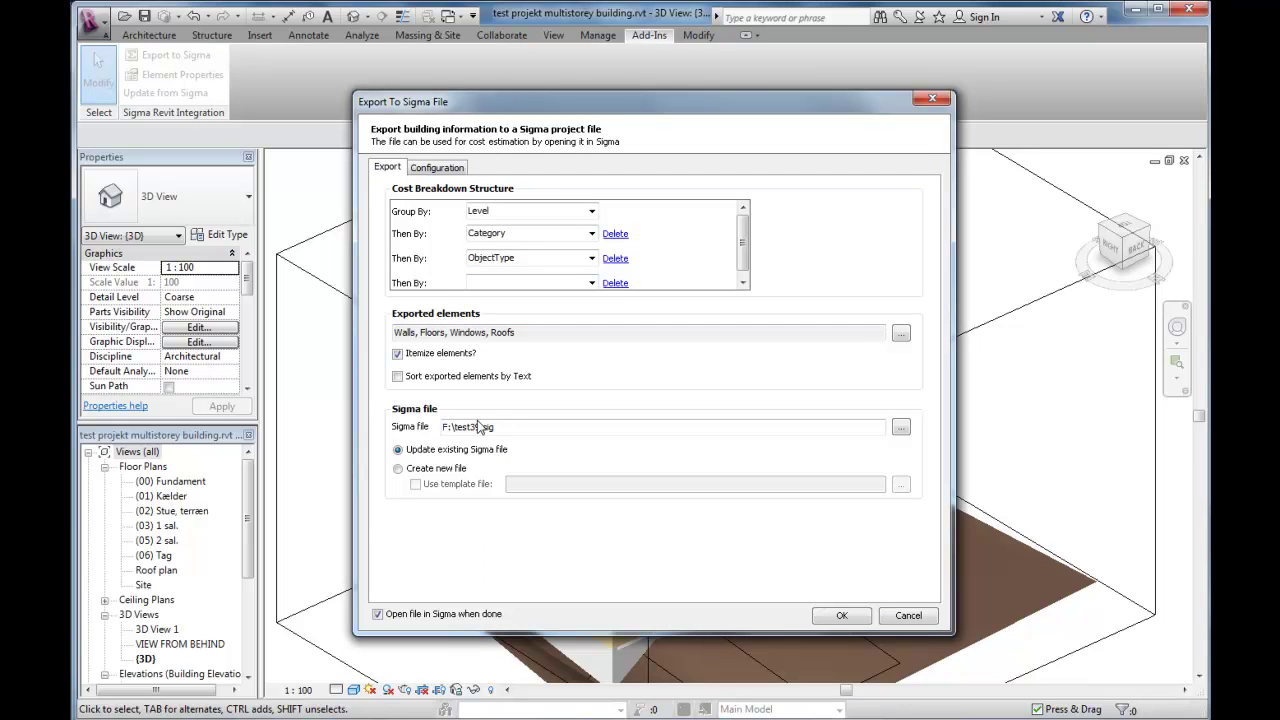
{"action": "left_click_drag", "start_coordinate": [471, 426], "coordinate": [484, 426]}
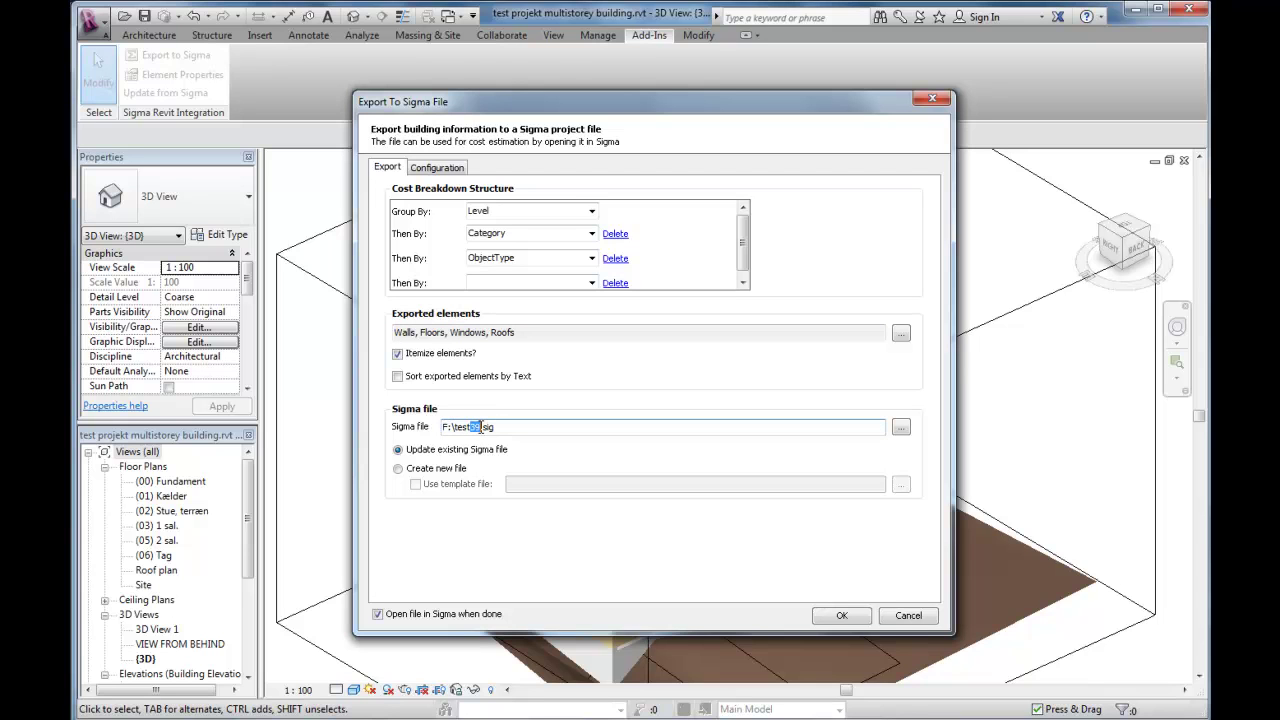
{"action": "type", "text": "4"}
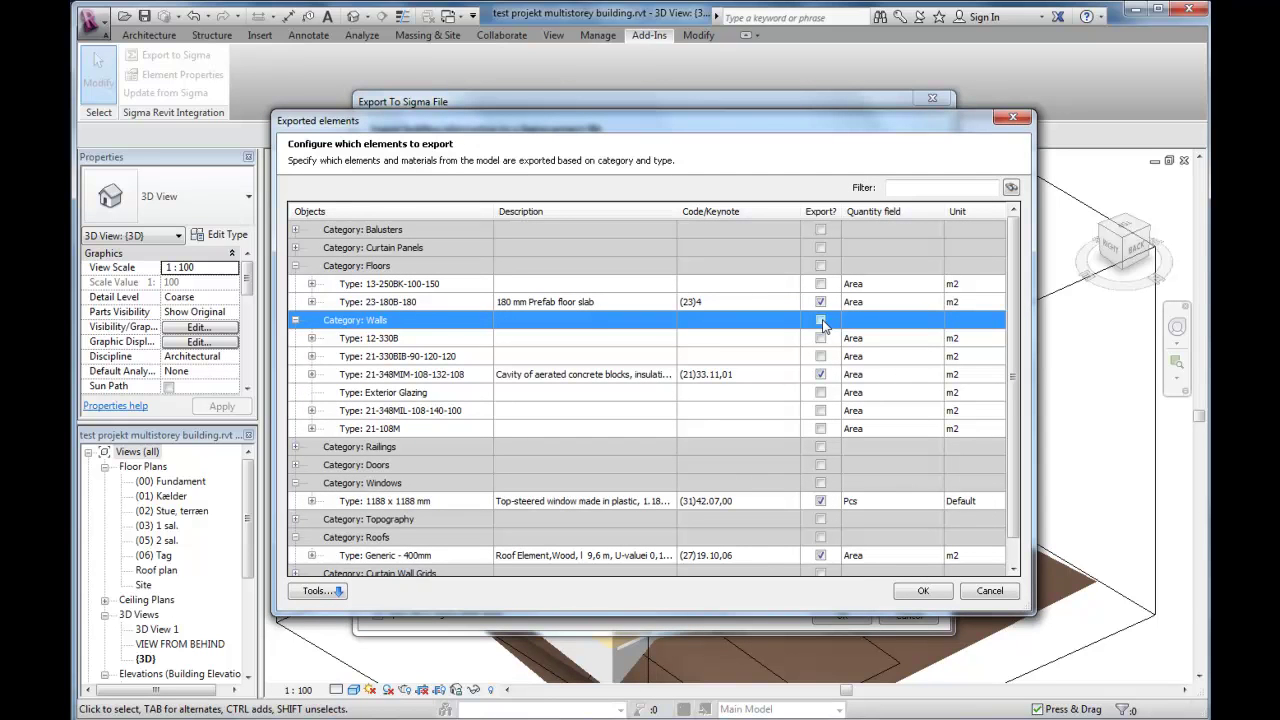
- Include the Floors category in the export but exclude floor type 13-250BK-100-150
{"action": "left_click", "coordinate": [820, 266]}
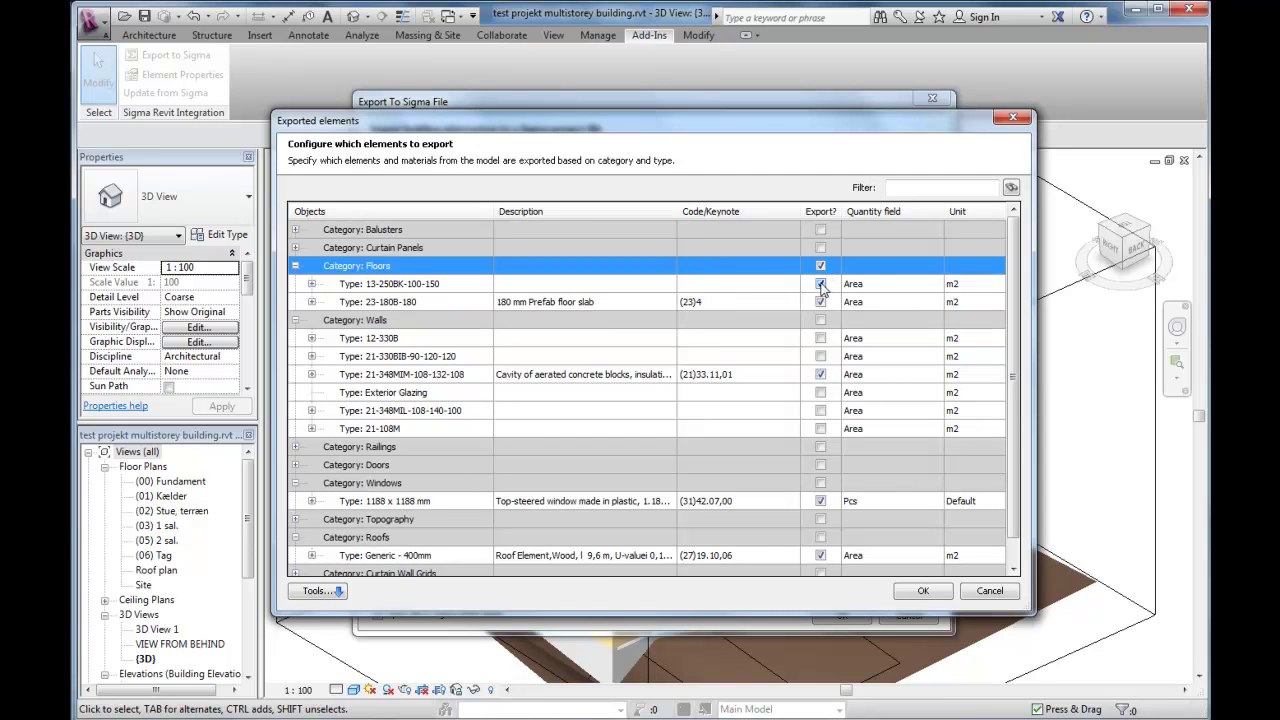
{"action": "left_click", "coordinate": [821, 285]}
{"action": "left_click", "coordinate": [821, 284]}
- Include the Walls category in the export and exclude every wall type except 21-348MIM-108-132-108
{"action": "left_click", "coordinate": [821, 320]}
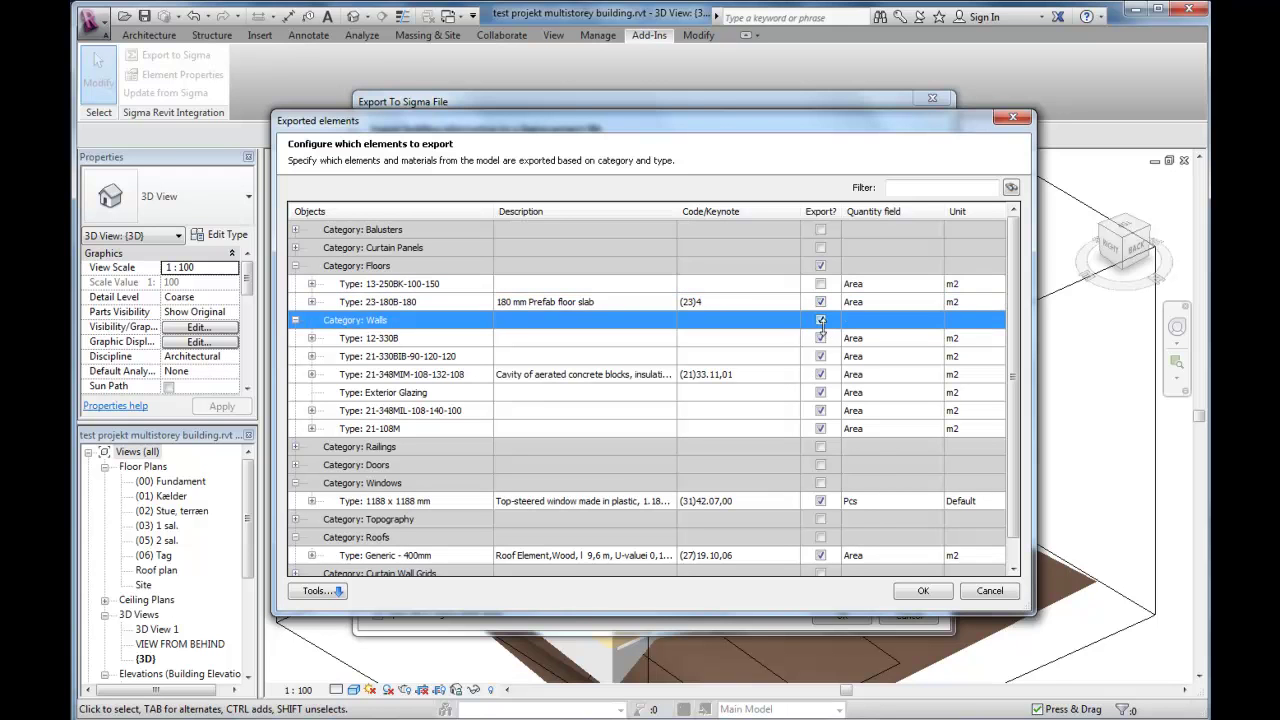
{"action": "left_click", "coordinate": [821, 338]}
{"action": "left_click", "coordinate": [821, 356]}
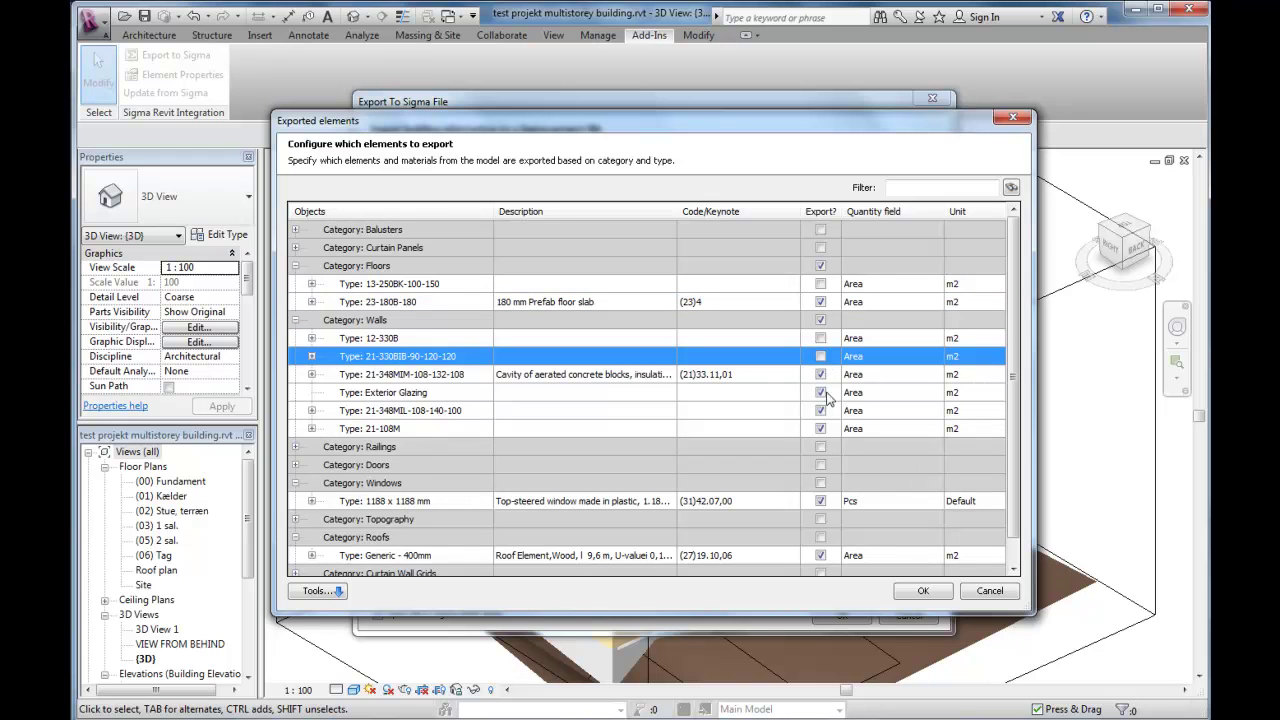
{"action": "left_click", "coordinate": [821, 392]}
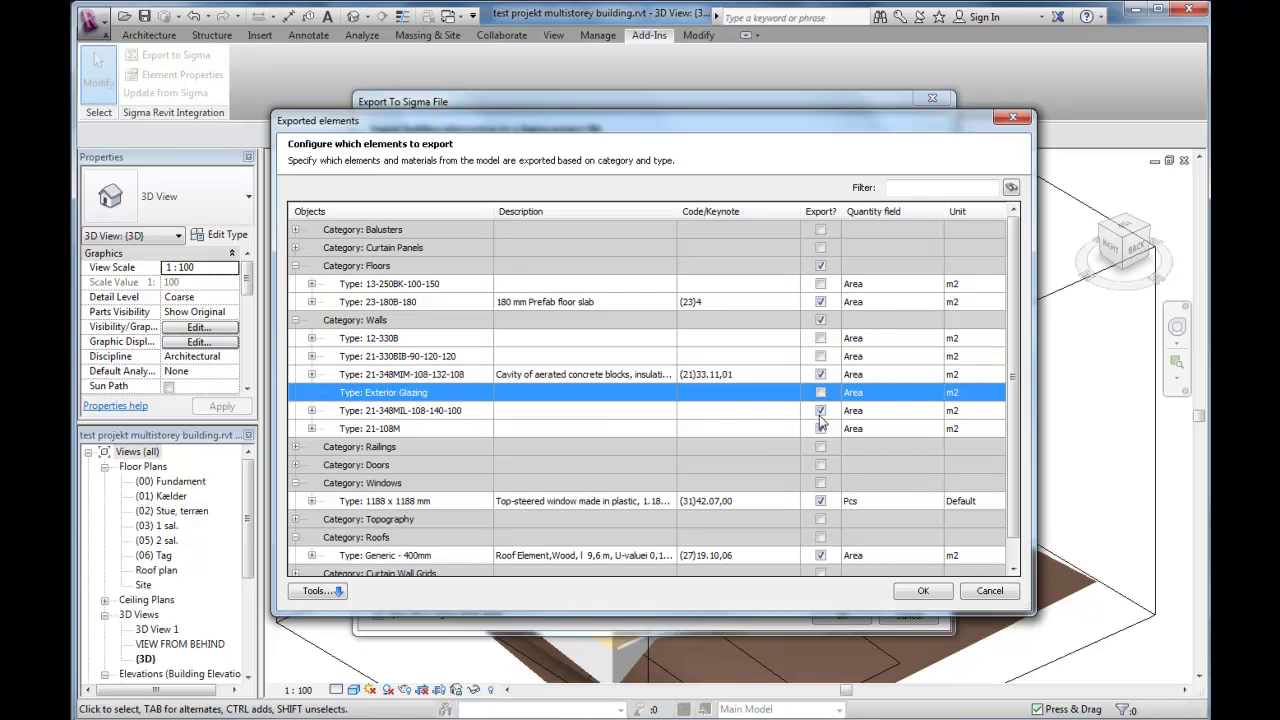
{"action": "left_click", "coordinate": [821, 410]}
{"action": "left_click", "coordinate": [821, 428]}
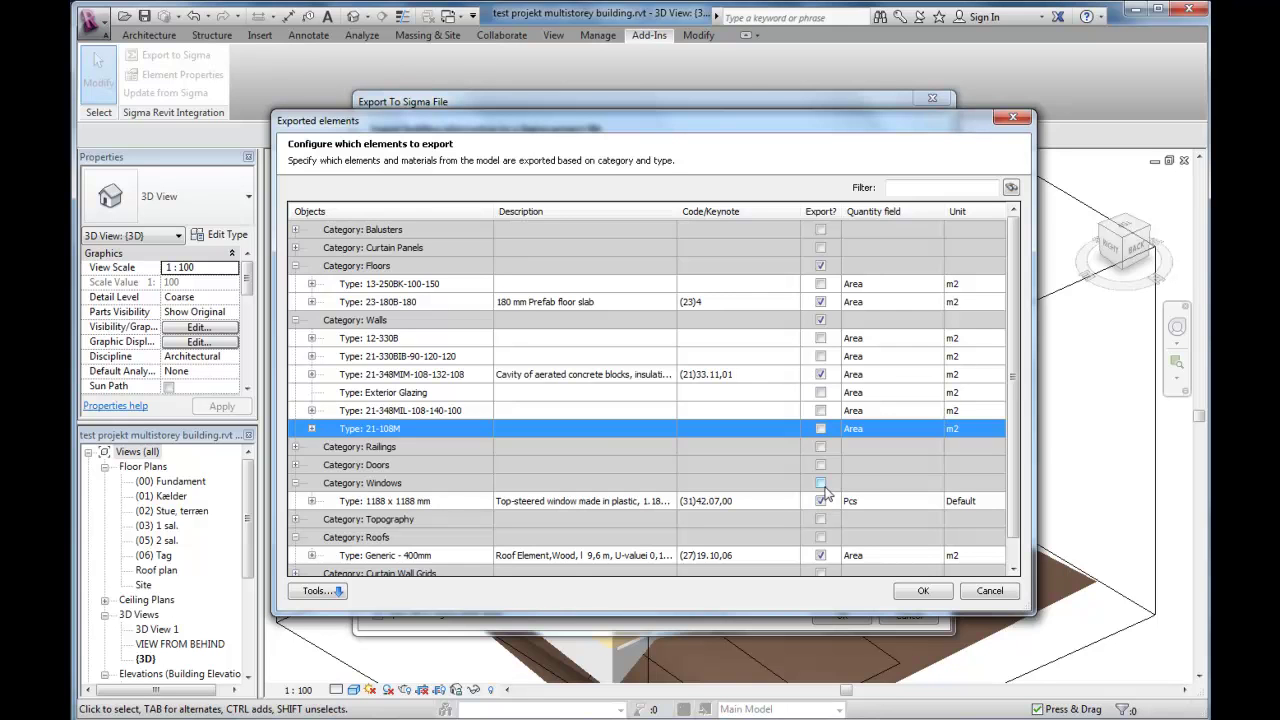
- Include the Windows and Roofs categories, confirm the exported elements and export the model to Sigma
{"action": "left_click", "coordinate": [821, 484]}
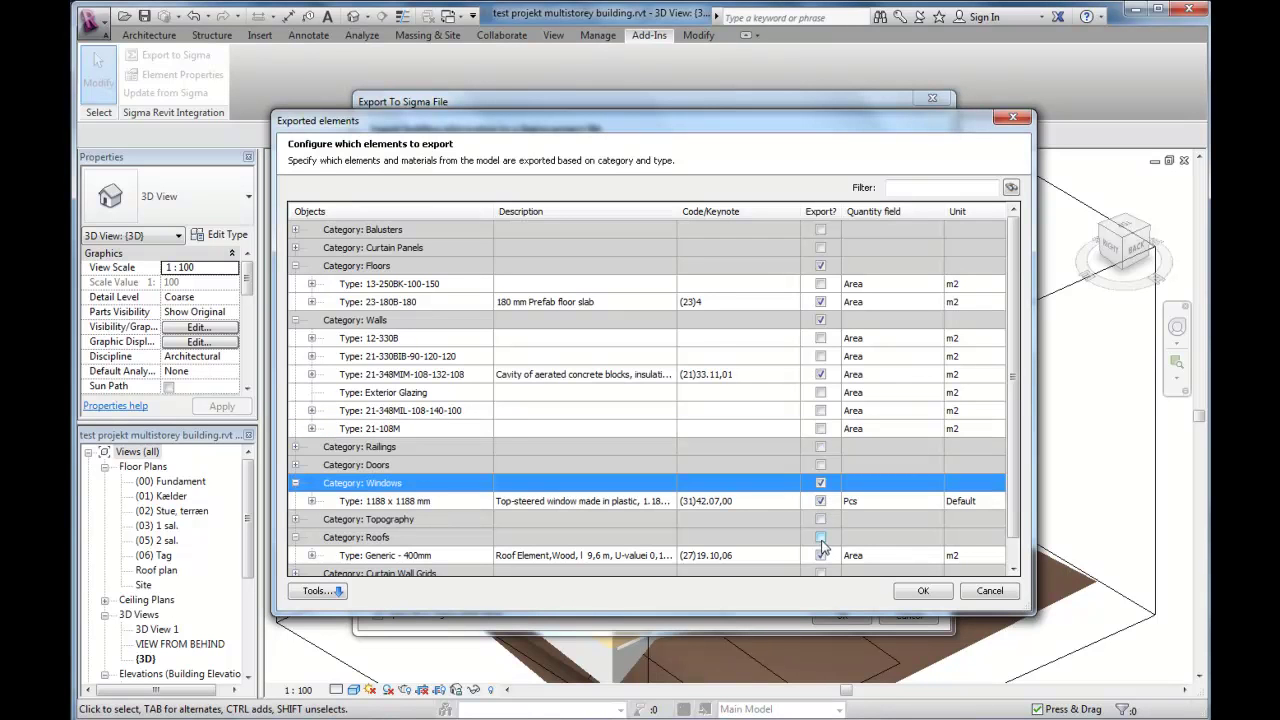
{"action": "left_click", "coordinate": [821, 538]}
{"action": "left_click", "coordinate": [923, 592]}
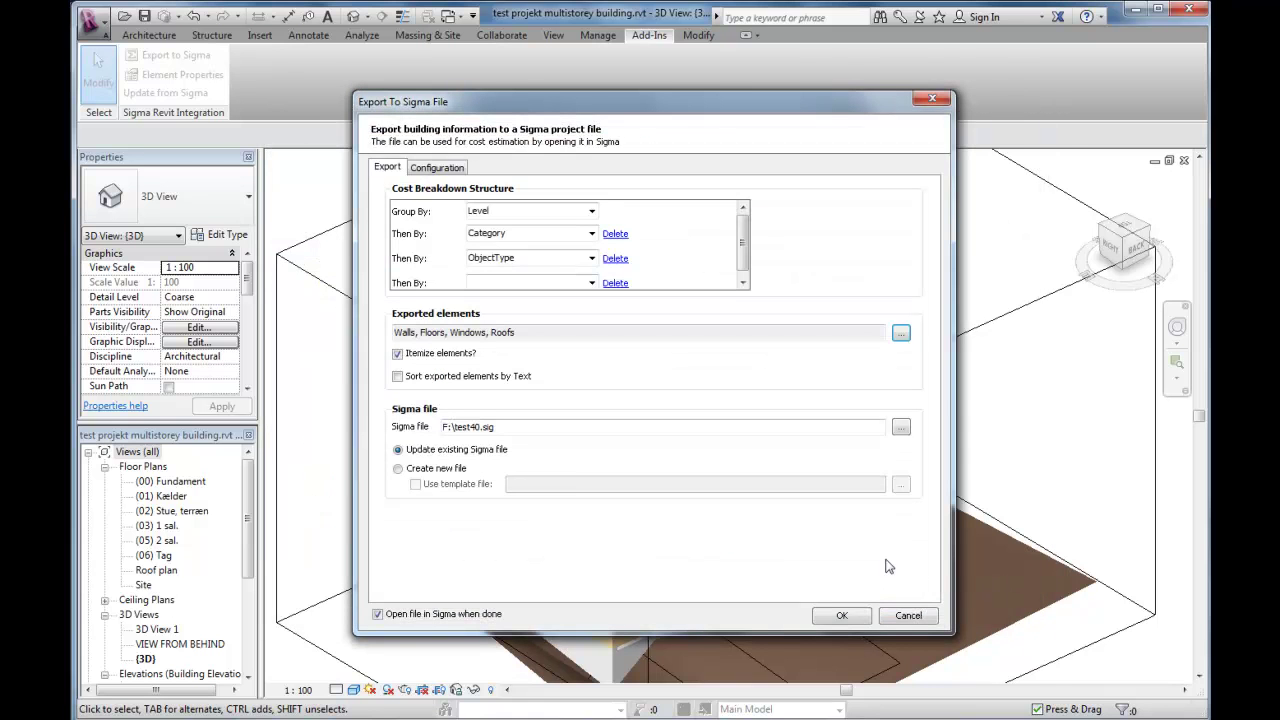
{"action": "left_click", "coordinate": [845, 615]}
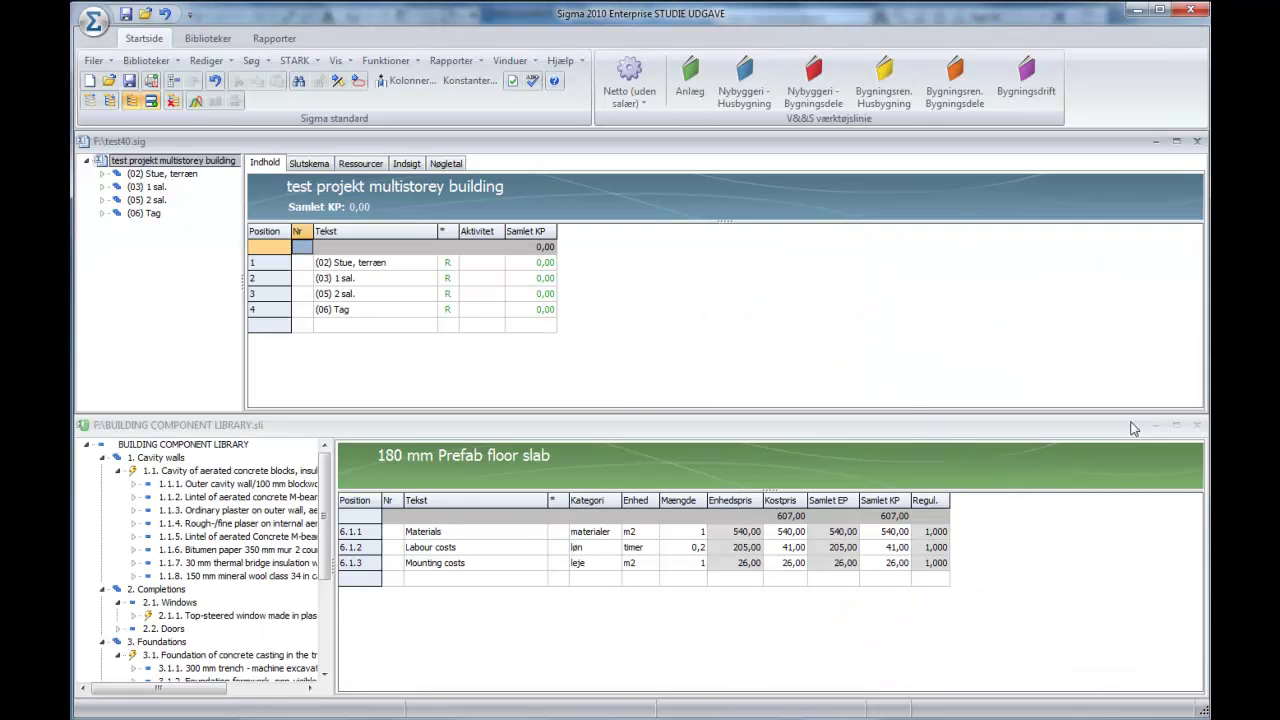
- Minimise the building component library and view the 23-180B-180 floor entries on level (02) Stue, terræn
{"action": "left_click", "coordinate": [1176, 425]}
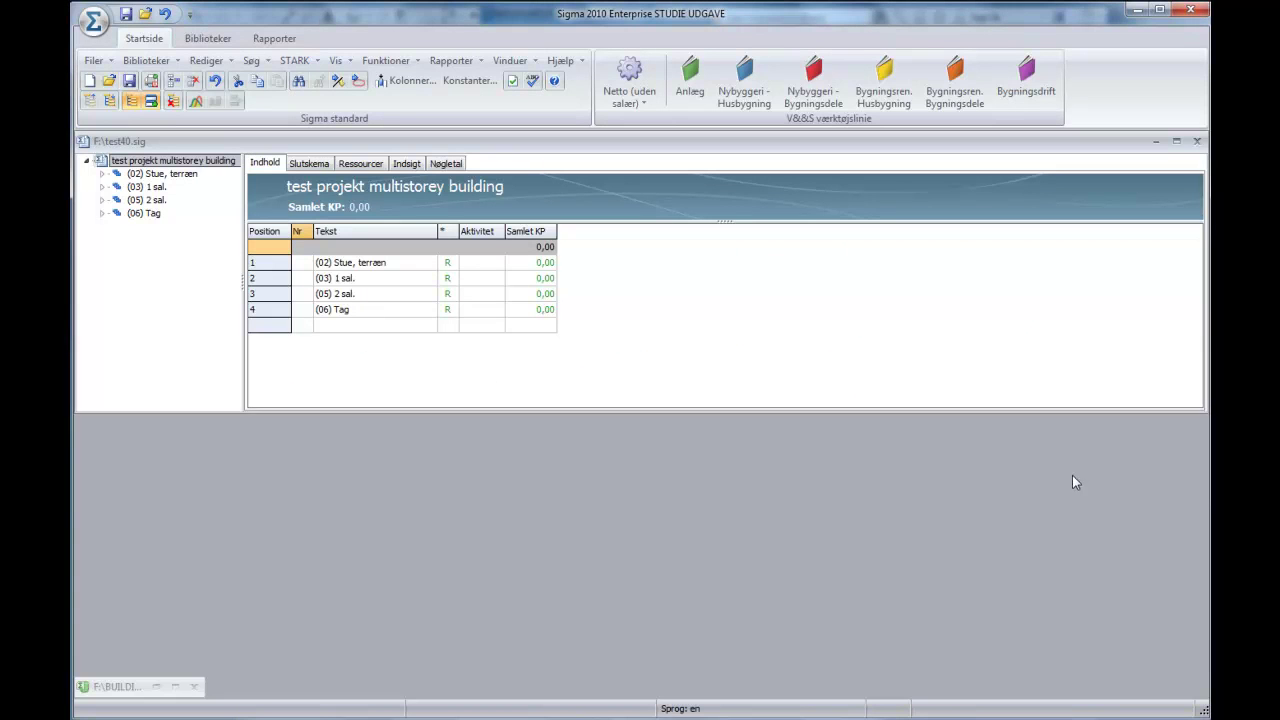
{"action": "left_click", "coordinate": [103, 174]}
{"action": "left_click", "coordinate": [118, 187]}
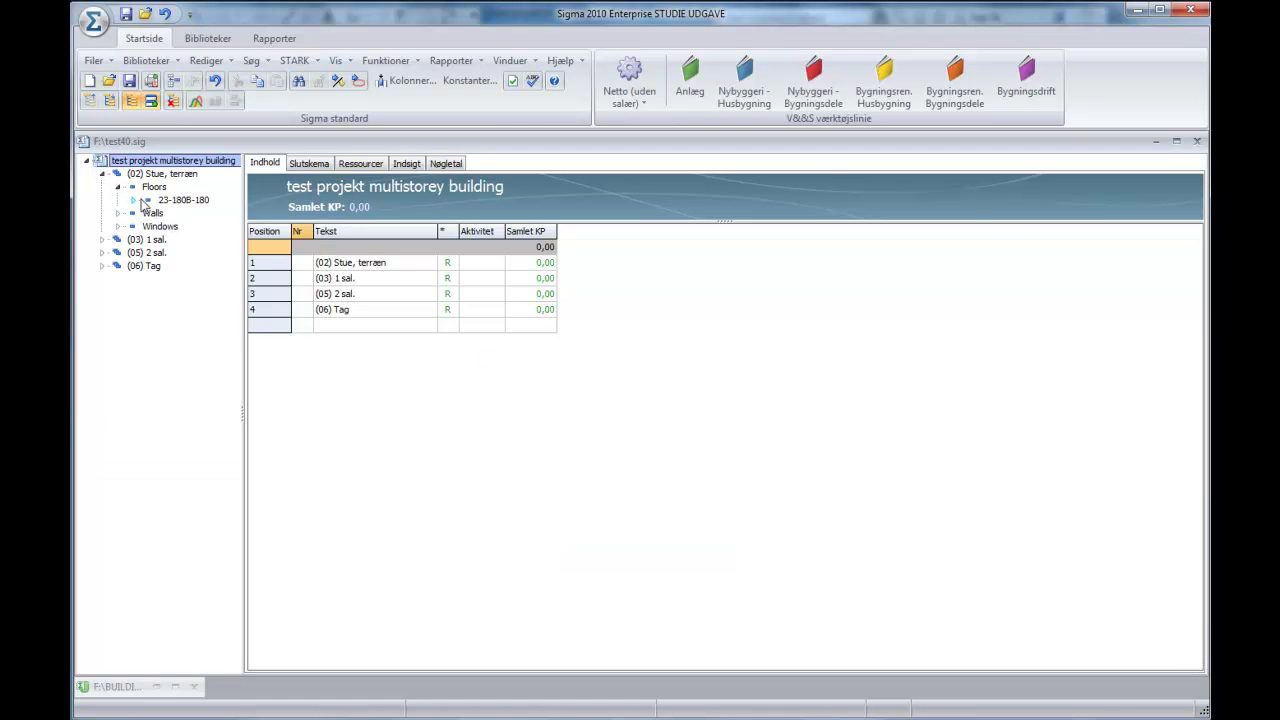
{"action": "left_click", "coordinate": [152, 201]}
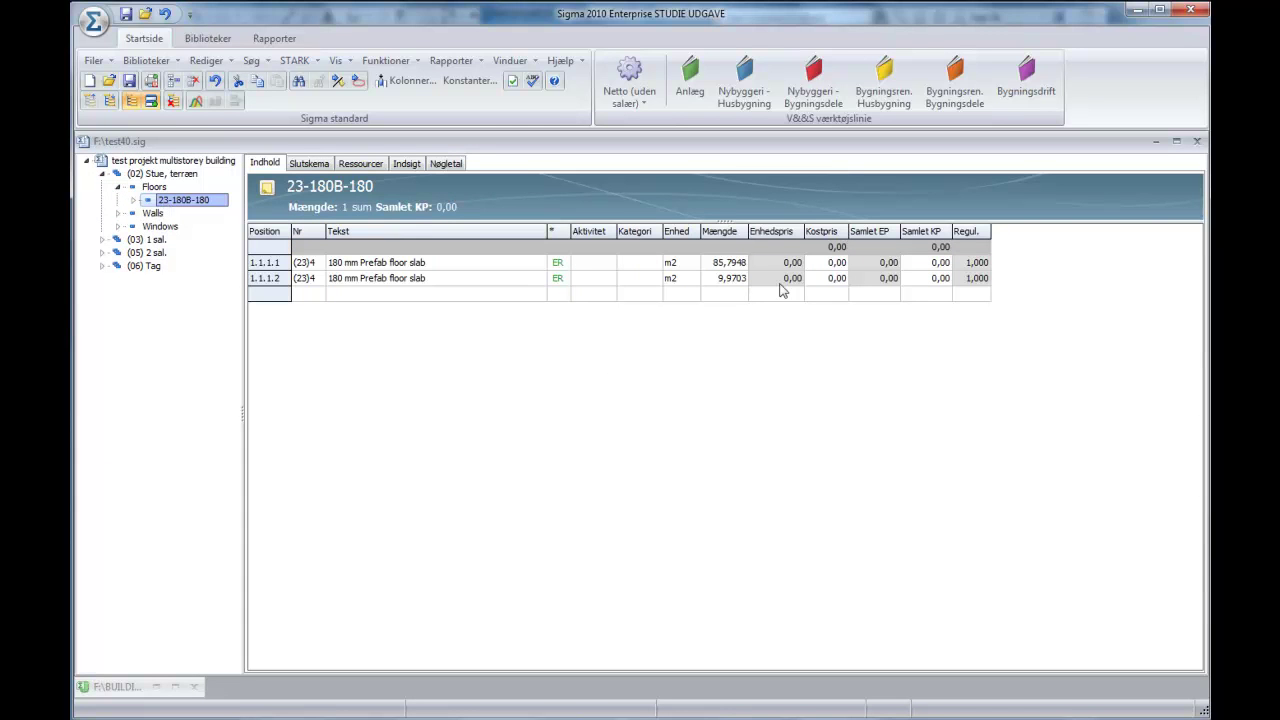
- Examine the exported 21-348MIM-108-132-108 wall and 1188 x 1188 mm window entries on level (02) Stue, terræn
{"action": "left_click", "coordinate": [117, 214]}
{"action": "left_click", "coordinate": [172, 229]}
{"action": "left_click", "coordinate": [133, 228]}
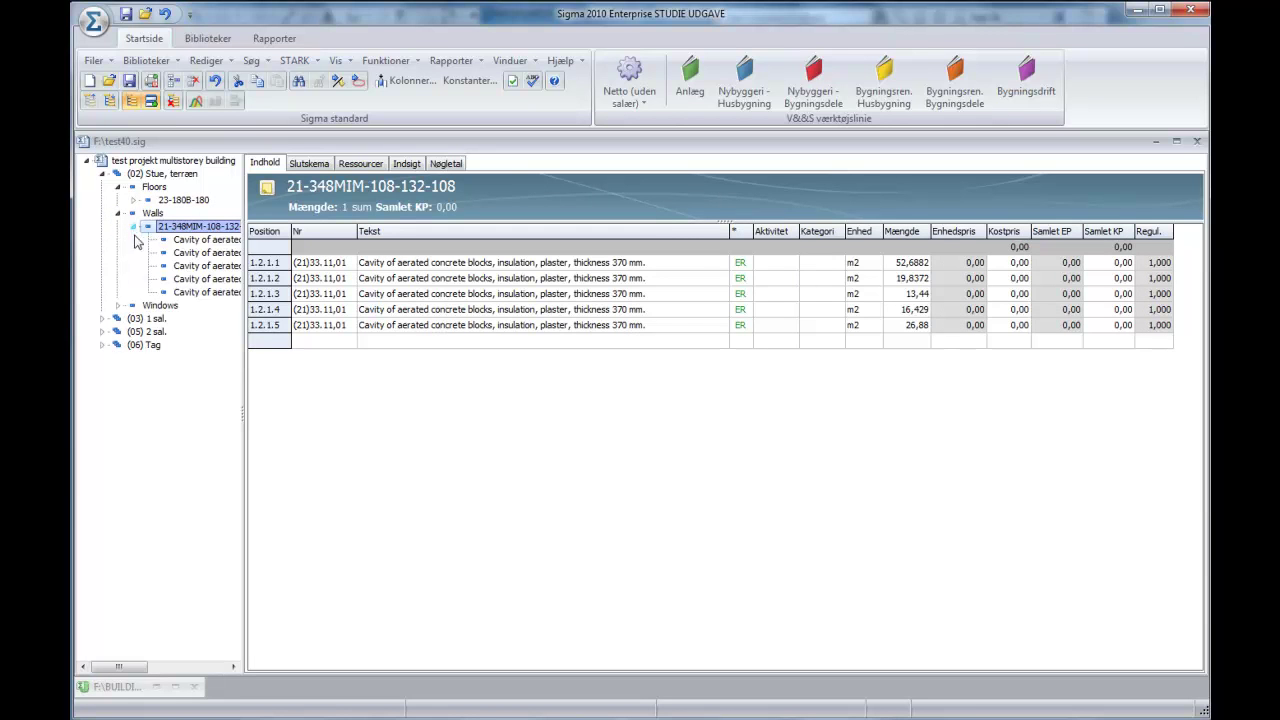
{"action": "left_click", "coordinate": [184, 241]}
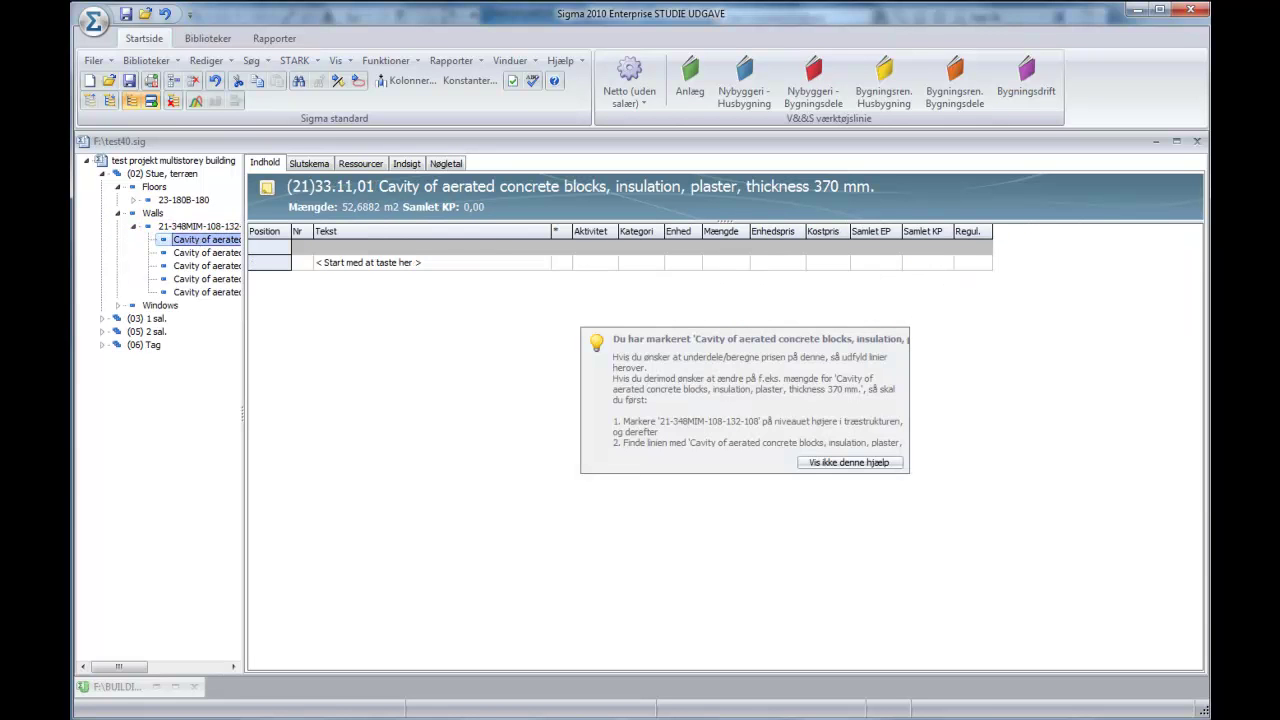
{"action": "key", "text": "Up"}
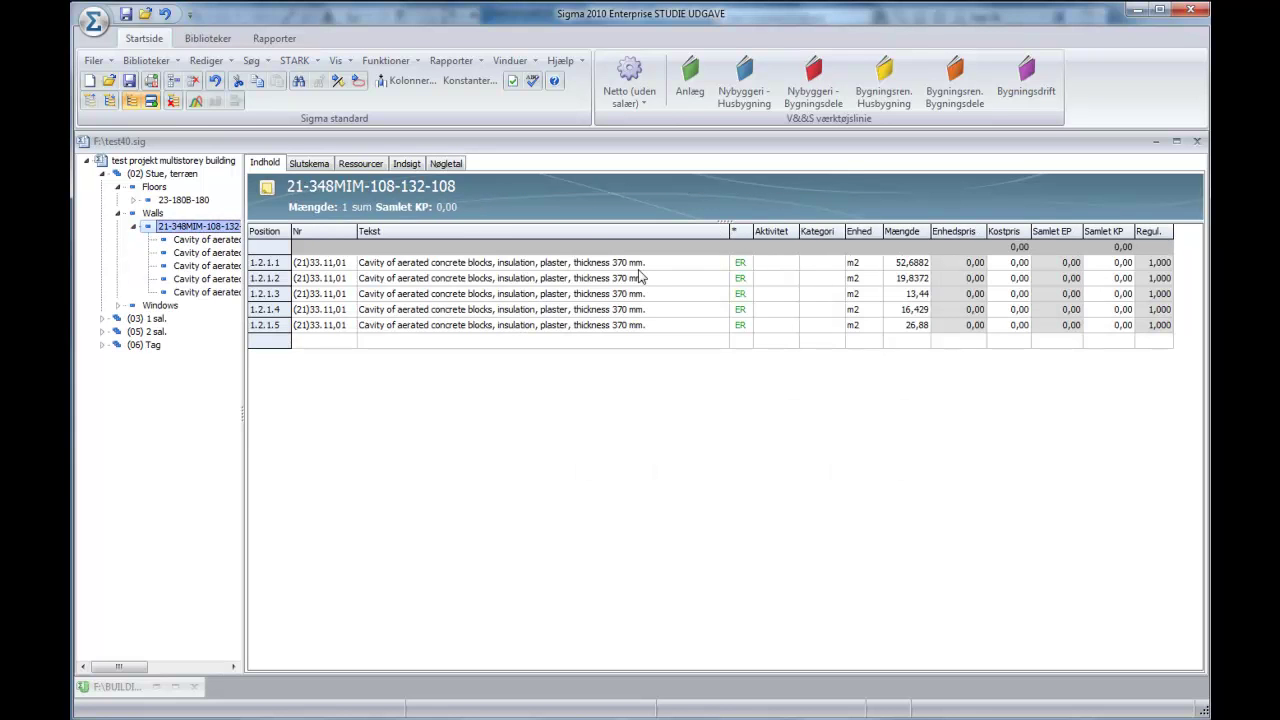
{"action": "left_click", "coordinate": [118, 306]}
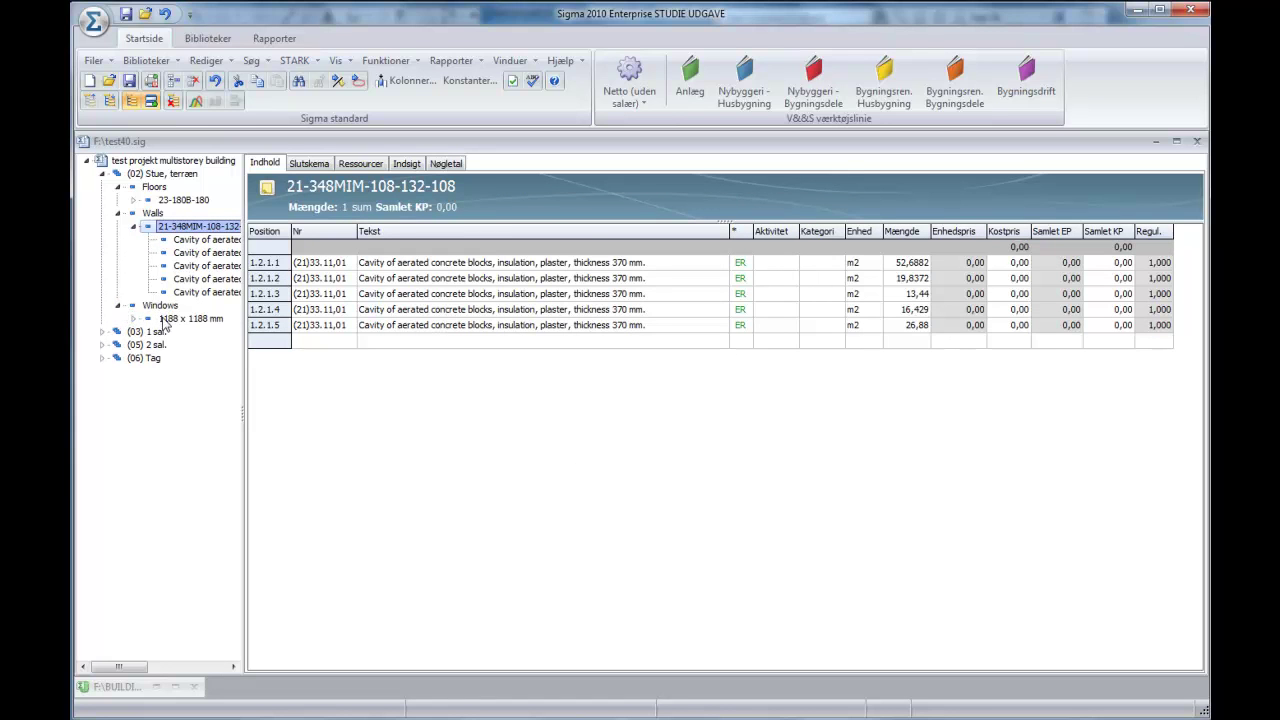
{"action": "left_click", "coordinate": [164, 320]}
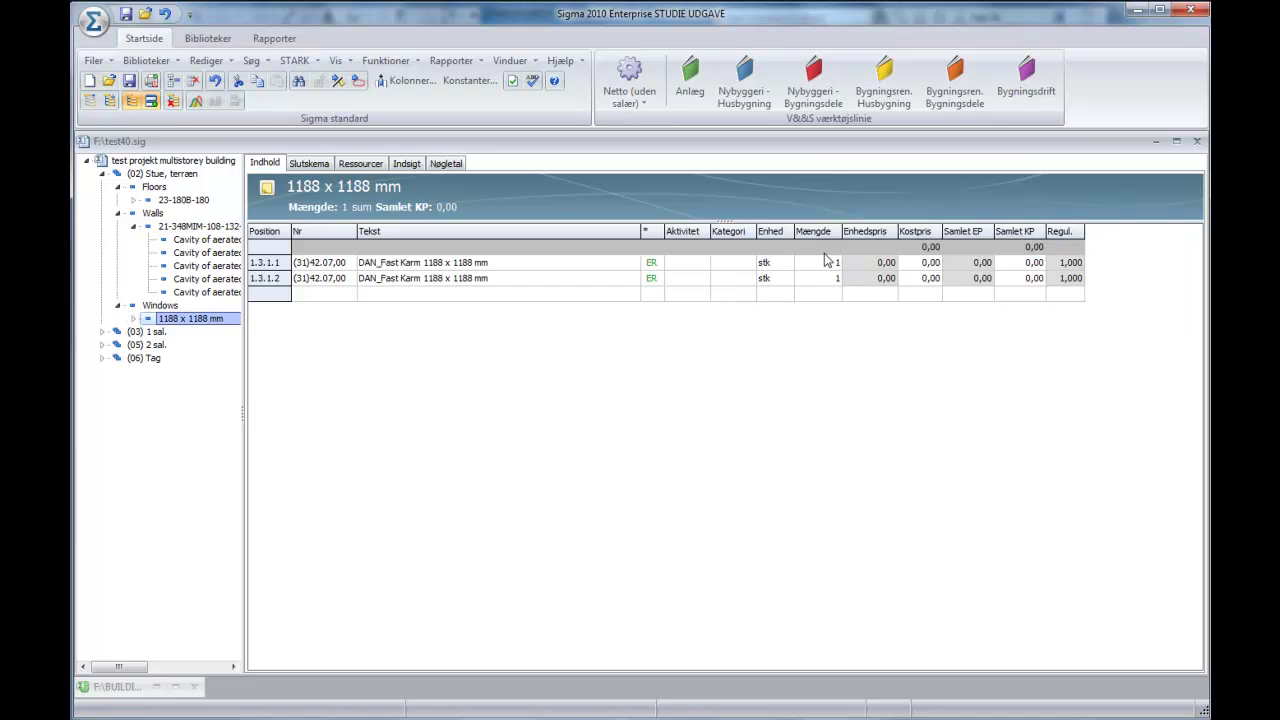
- Expand levels (03) 1 sal., (05) 2 sal. and (06) Tag to examine their floor, wall, window and roof types
{"action": "left_click", "coordinate": [103, 332]}
{"action": "left_click", "coordinate": [118, 345]}
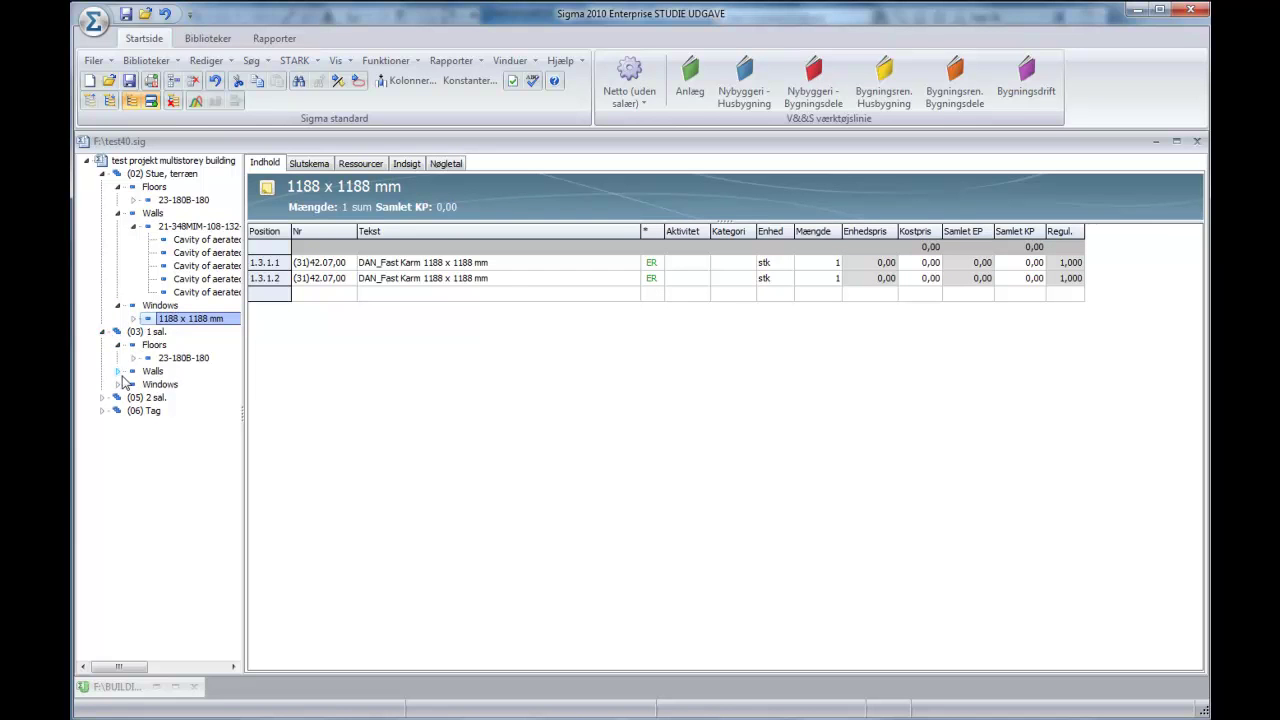
{"action": "left_click", "coordinate": [118, 371]}
{"action": "left_click", "coordinate": [118, 398]}
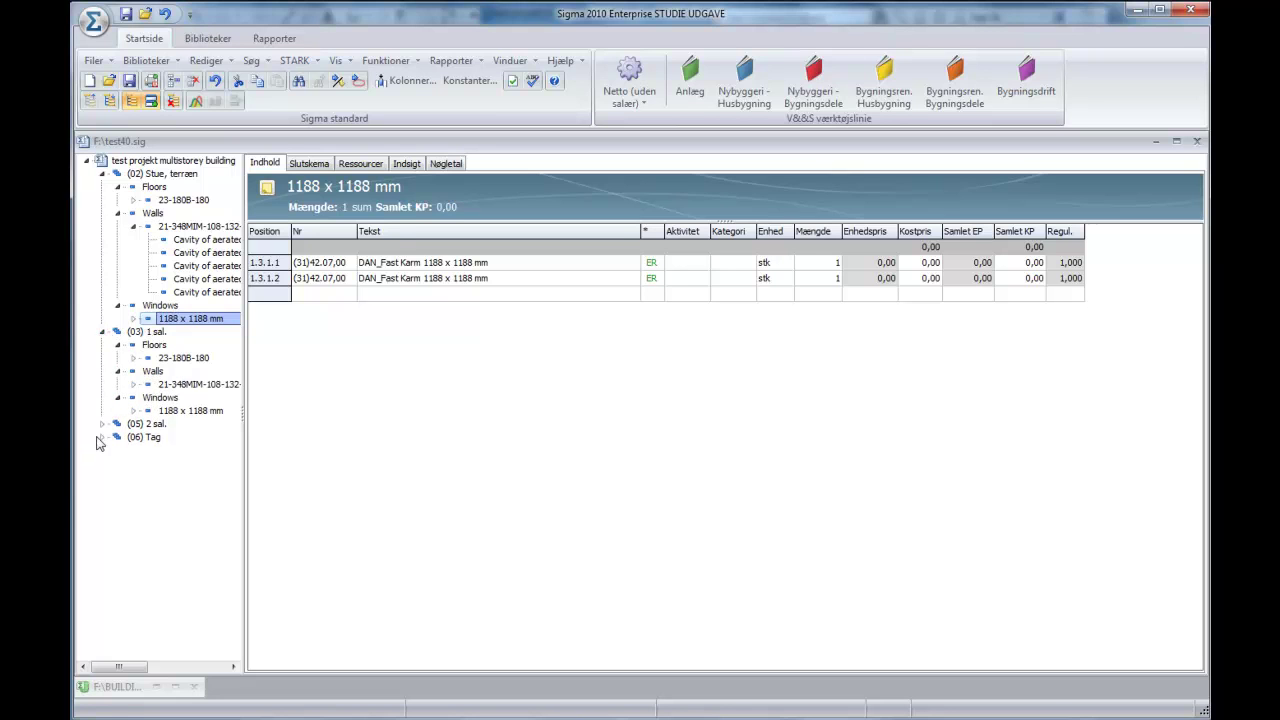
{"action": "left_click", "coordinate": [103, 424]}
{"action": "left_click", "coordinate": [118, 437]}
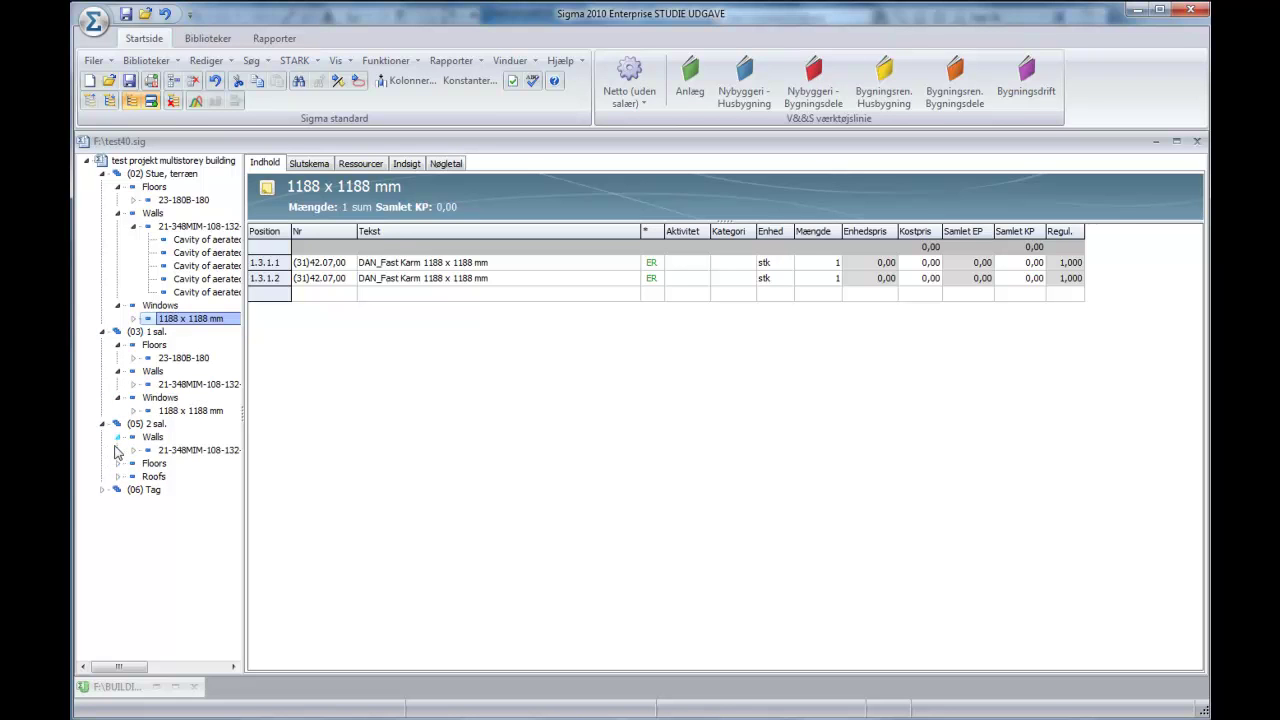
{"action": "left_click", "coordinate": [118, 463]}
{"action": "left_click", "coordinate": [118, 490]}
{"action": "left_click", "coordinate": [118, 529]}
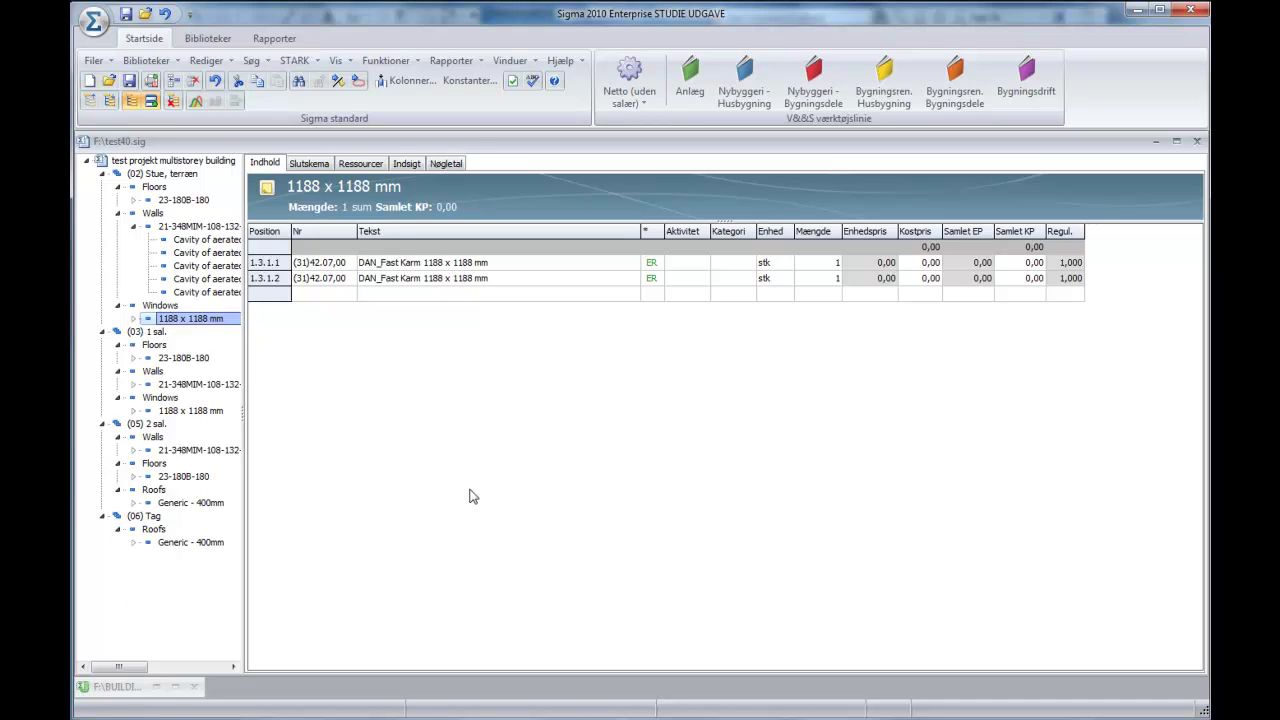
- Update the project's components from the library file BUILDING COMPONENT LIBRARY.sli on drive F:
{"action": "left_click", "coordinate": [140, 61]}
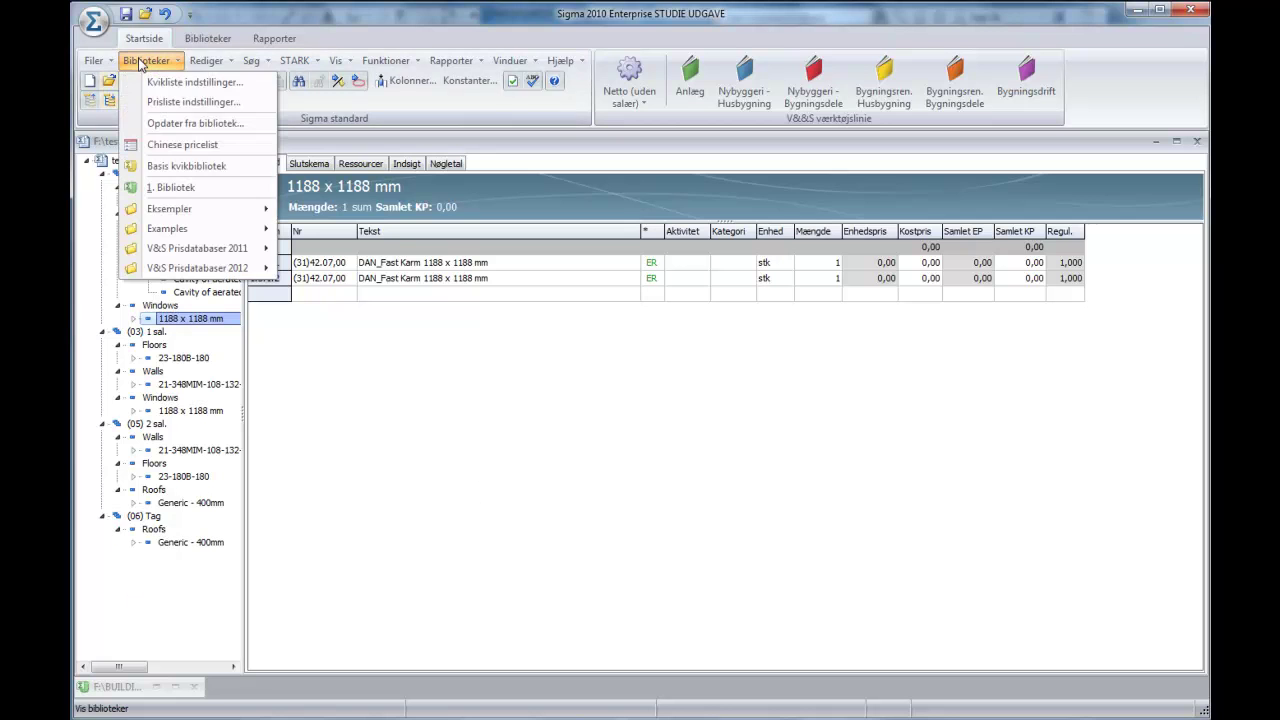
{"action": "left_click", "coordinate": [195, 123]}
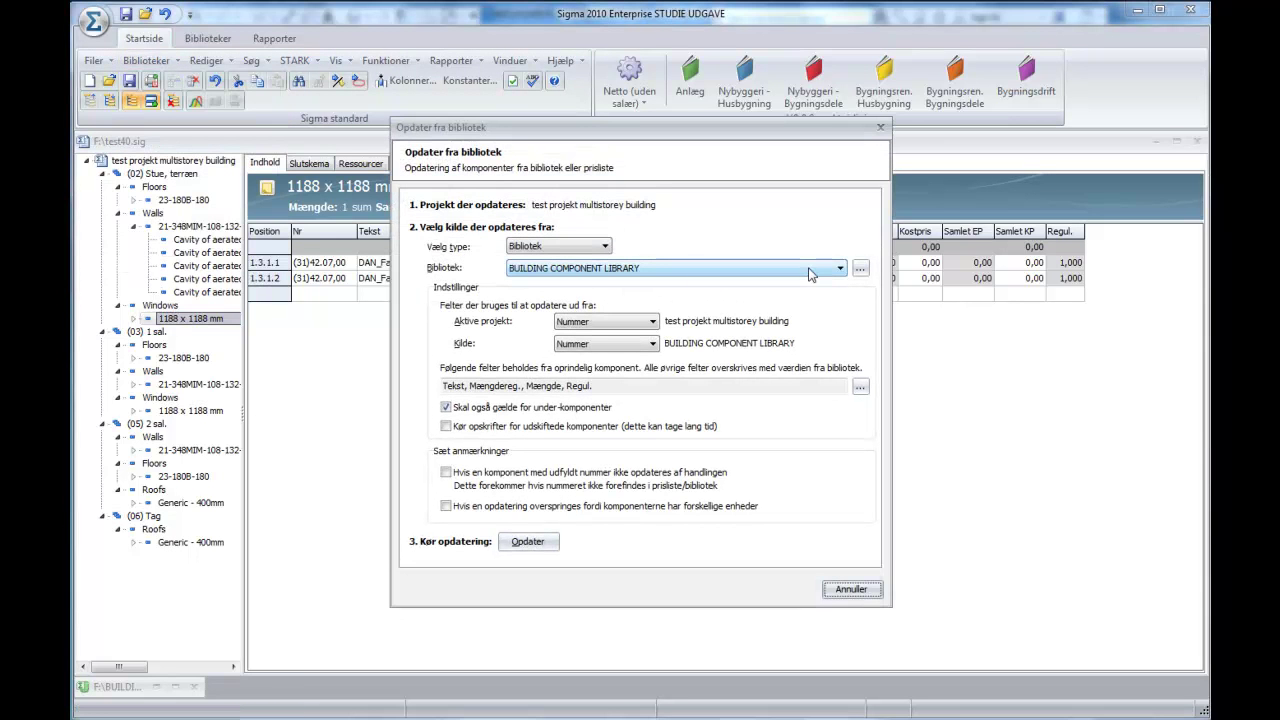
{"action": "left_click", "coordinate": [860, 268]}
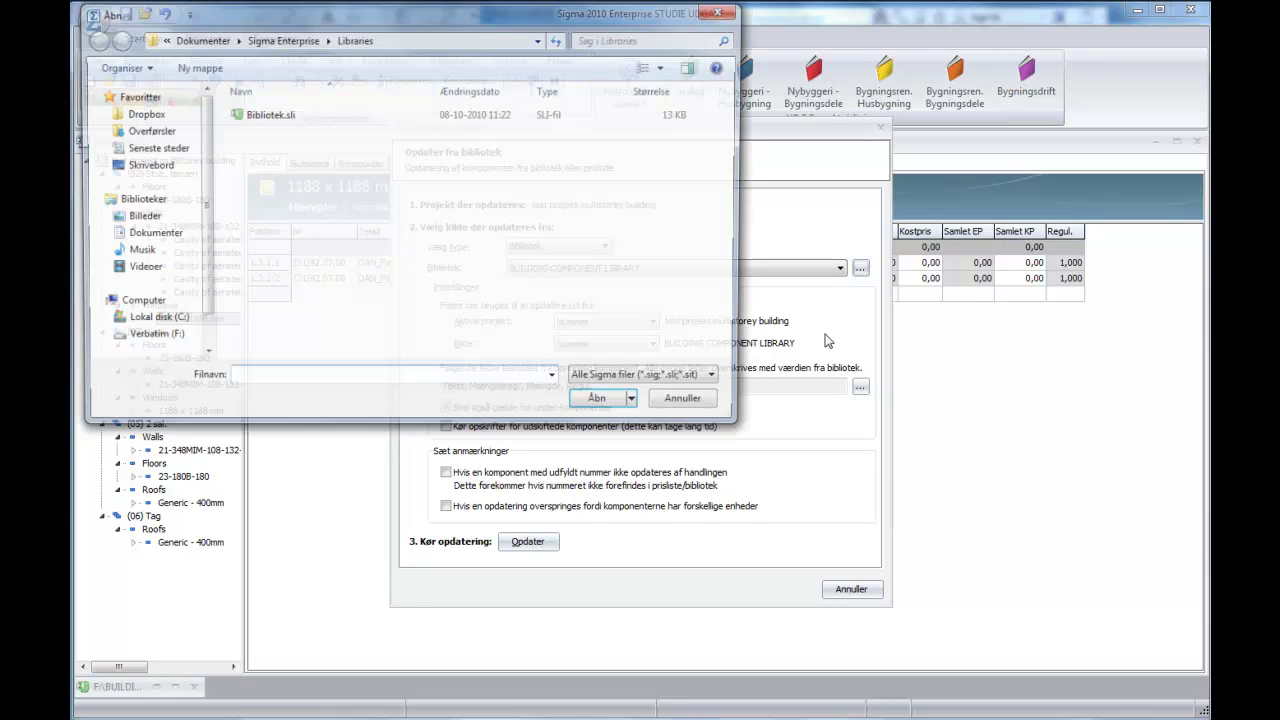
{"action": "left_click", "coordinate": [129, 340]}
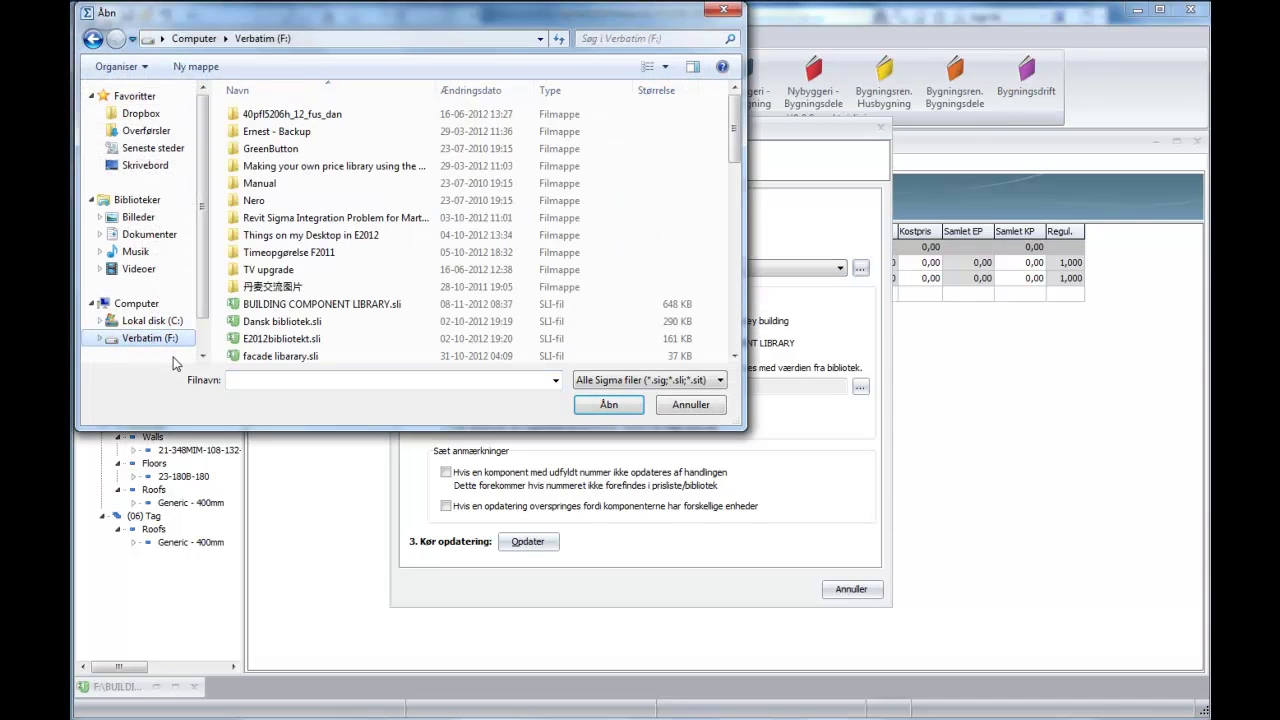
{"action": "left_click", "coordinate": [285, 306]}
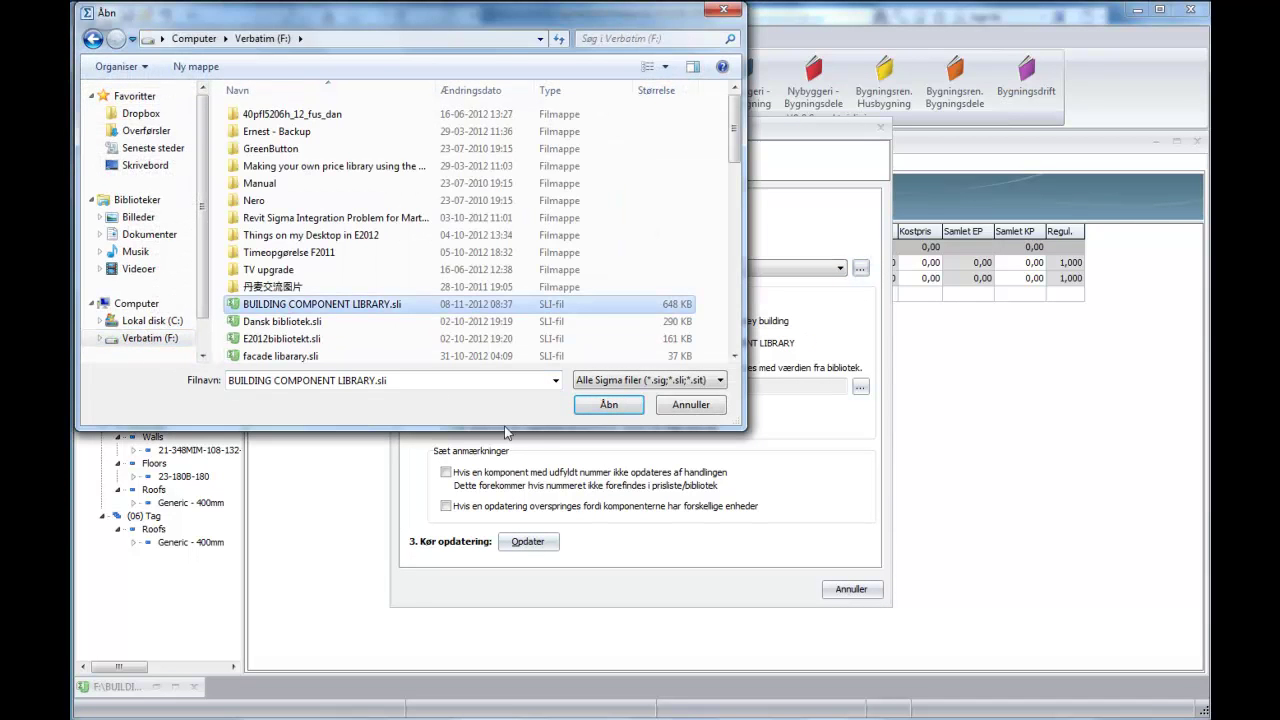
{"action": "left_click", "coordinate": [607, 406]}
{"action": "left_click", "coordinate": [528, 541]}
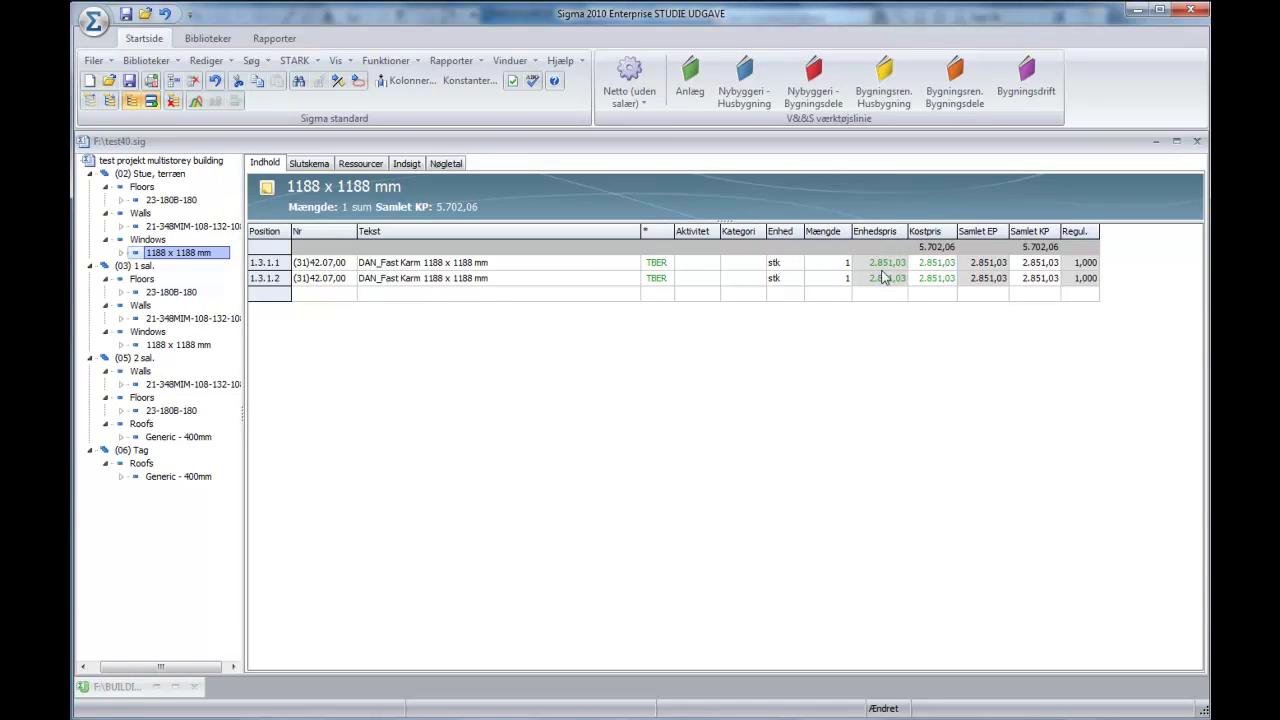
- View the project's final cost summary (Slutskema) and enable automatic surcharges in the calculation
{"action": "left_click", "coordinate": [309, 164]}
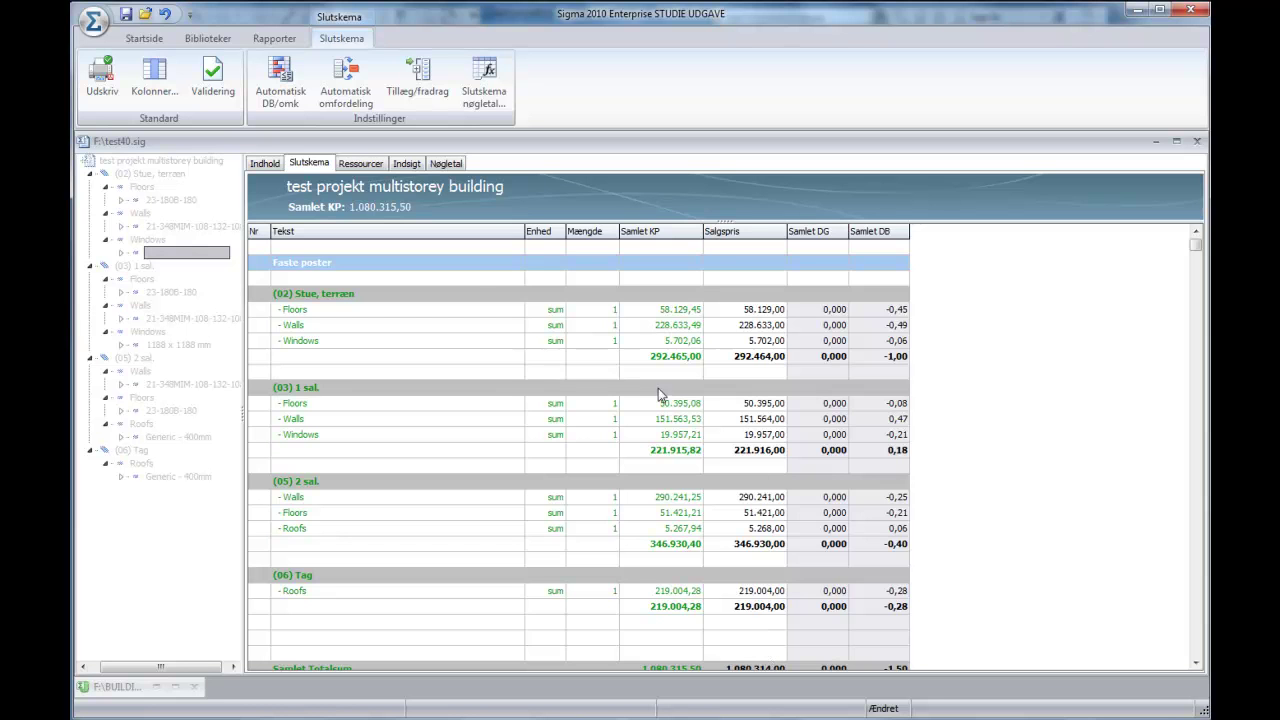
{"action": "left_click", "coordinate": [274, 95]}
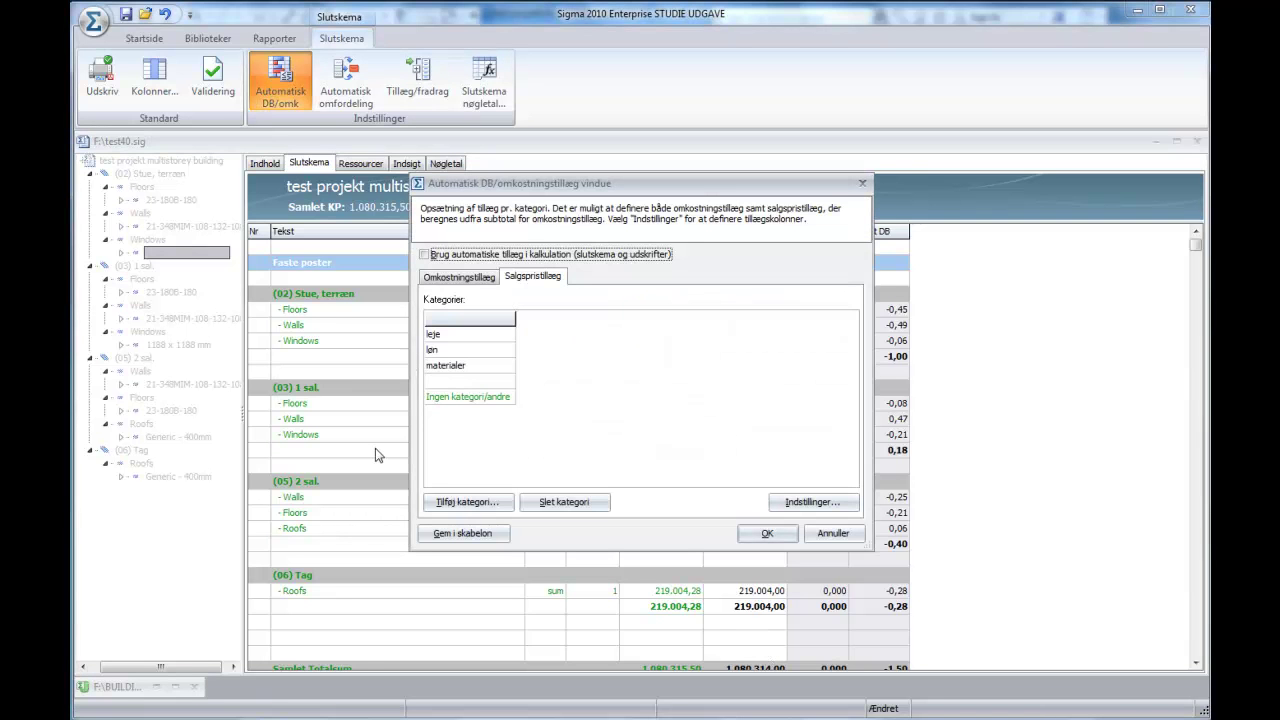
{"action": "left_click", "coordinate": [424, 254]}
- Define a sales price surcharge column named Margin (DB), calculated in relation to Grundpris
{"action": "left_click", "coordinate": [814, 503]}
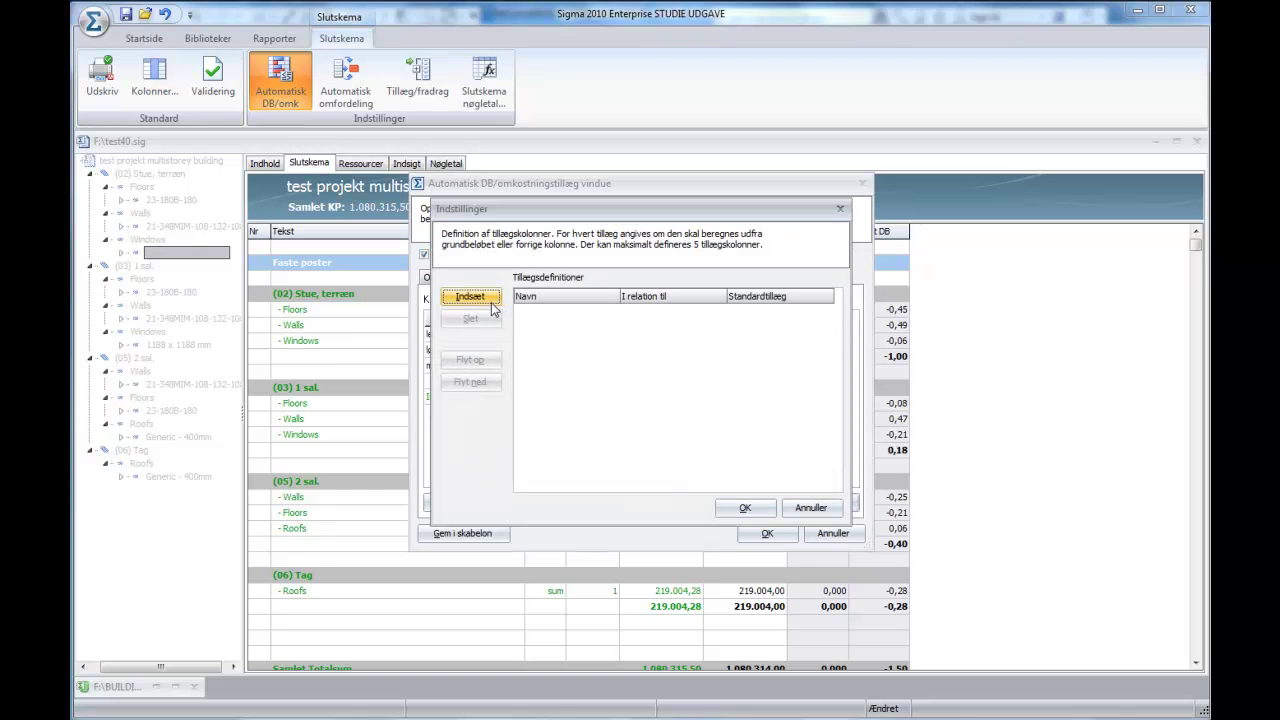
{"action": "left_click", "coordinate": [470, 297]}
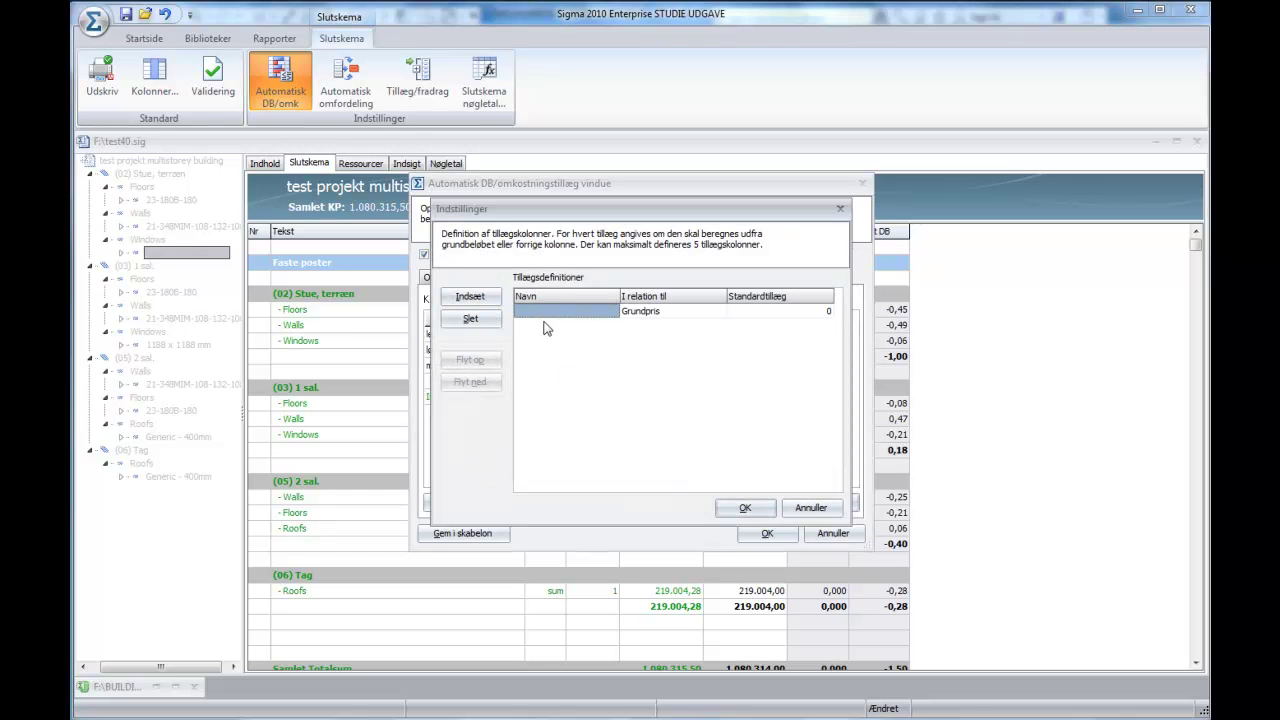
{"action": "left_click", "coordinate": [552, 311]}
{"action": "left_click", "coordinate": [745, 508]}
- Set the Margin (DB) surcharge to 5 for leje, 30 for løn and 30 for materialer, and apply it to the cost summary
{"action": "left_click", "coordinate": [580, 334]}
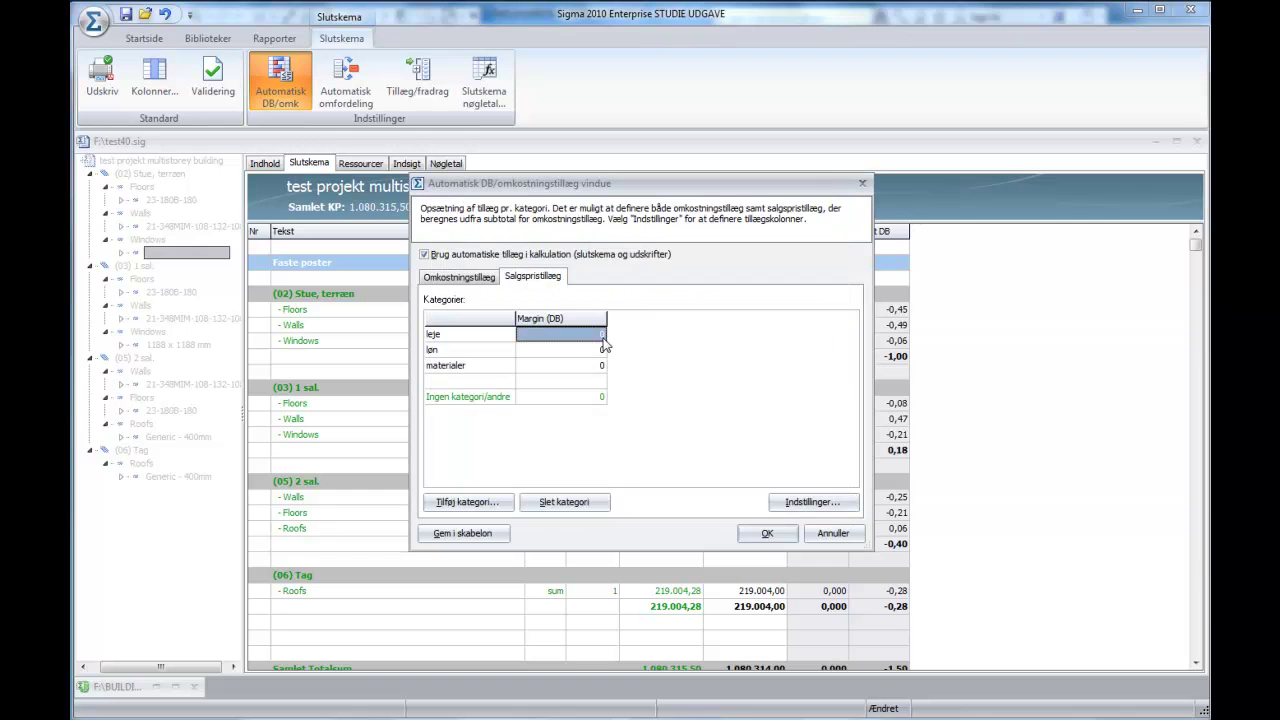
{"action": "left_click", "coordinate": [602, 336]}
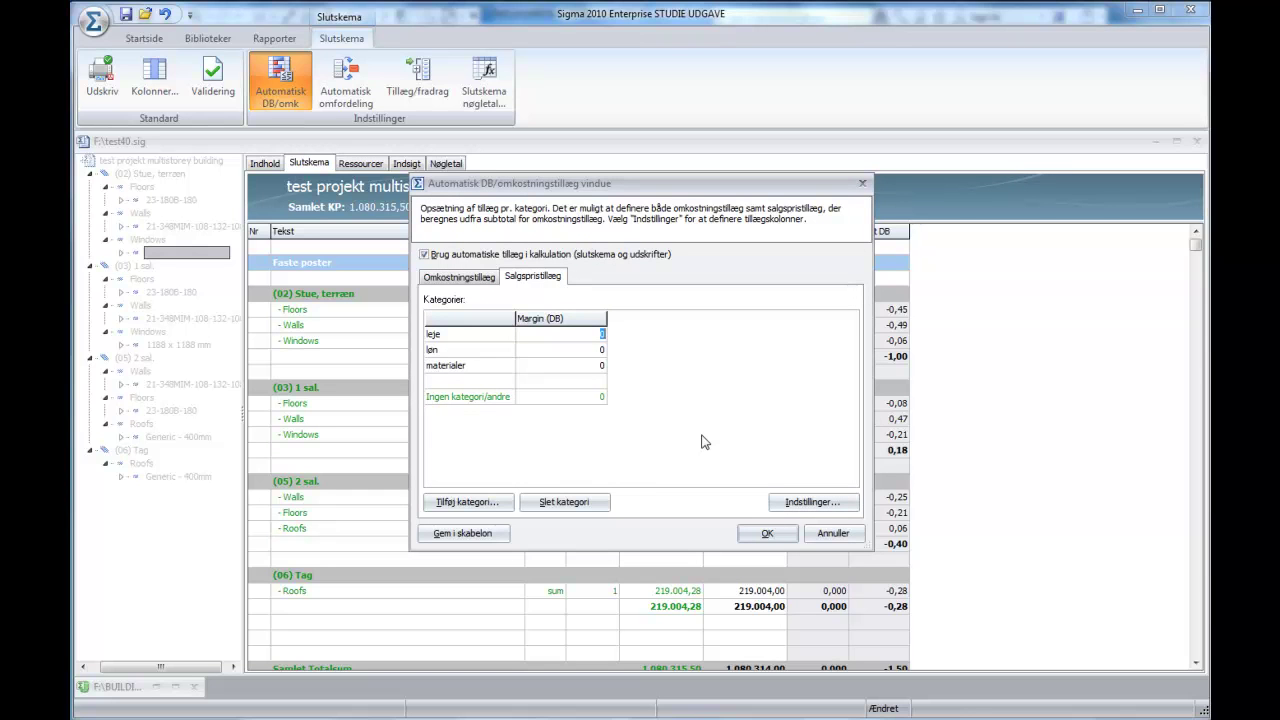
{"action": "type", "text": "5"}
{"action": "left_click", "coordinate": [601, 351]}
{"action": "left_click", "coordinate": [602, 351]}
{"action": "type", "text": "30"}
{"action": "left_click", "coordinate": [602, 366]}
{"action": "left_click", "coordinate": [602, 366]}
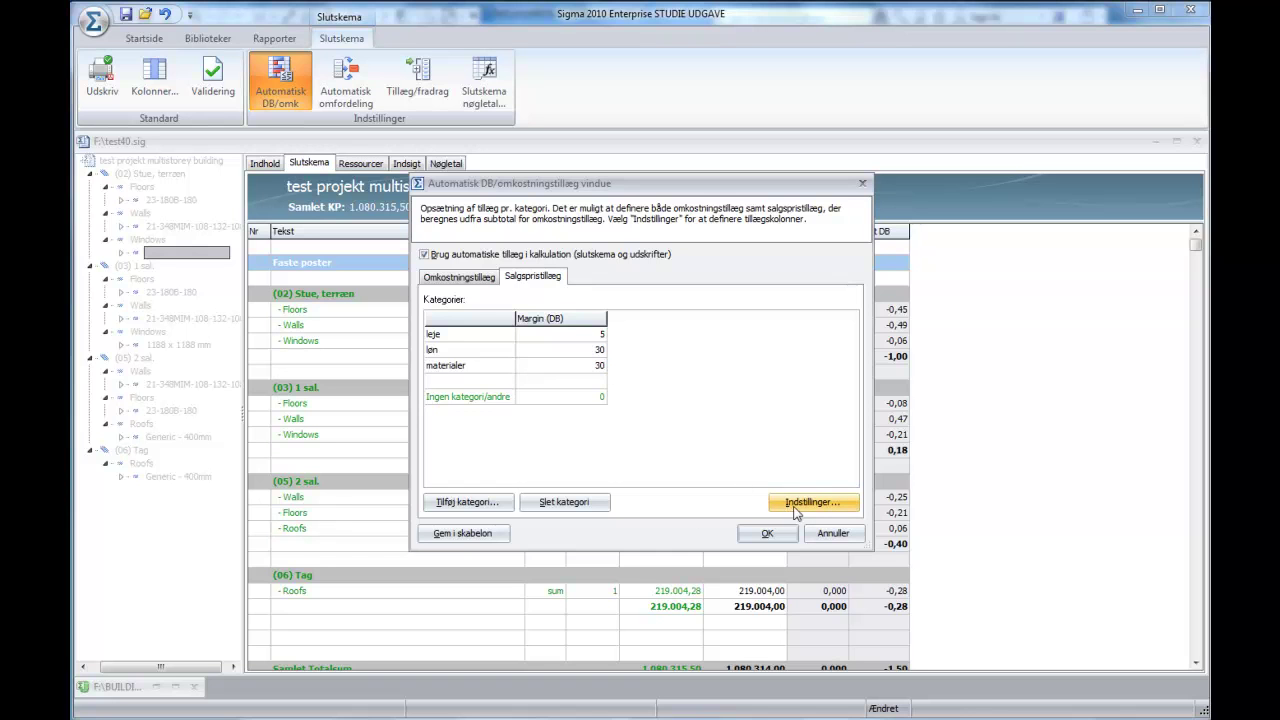
{"action": "left_click", "coordinate": [767, 533]}
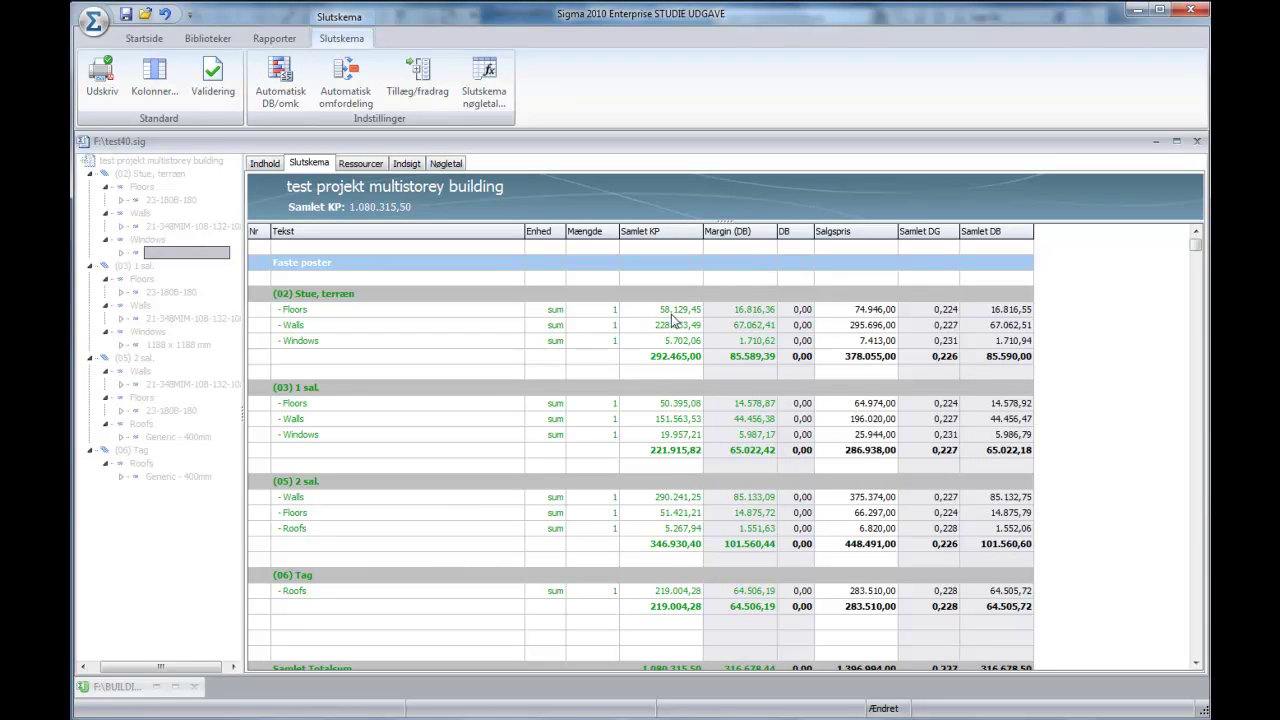
{"action": "left_click", "coordinate": [765, 314]}
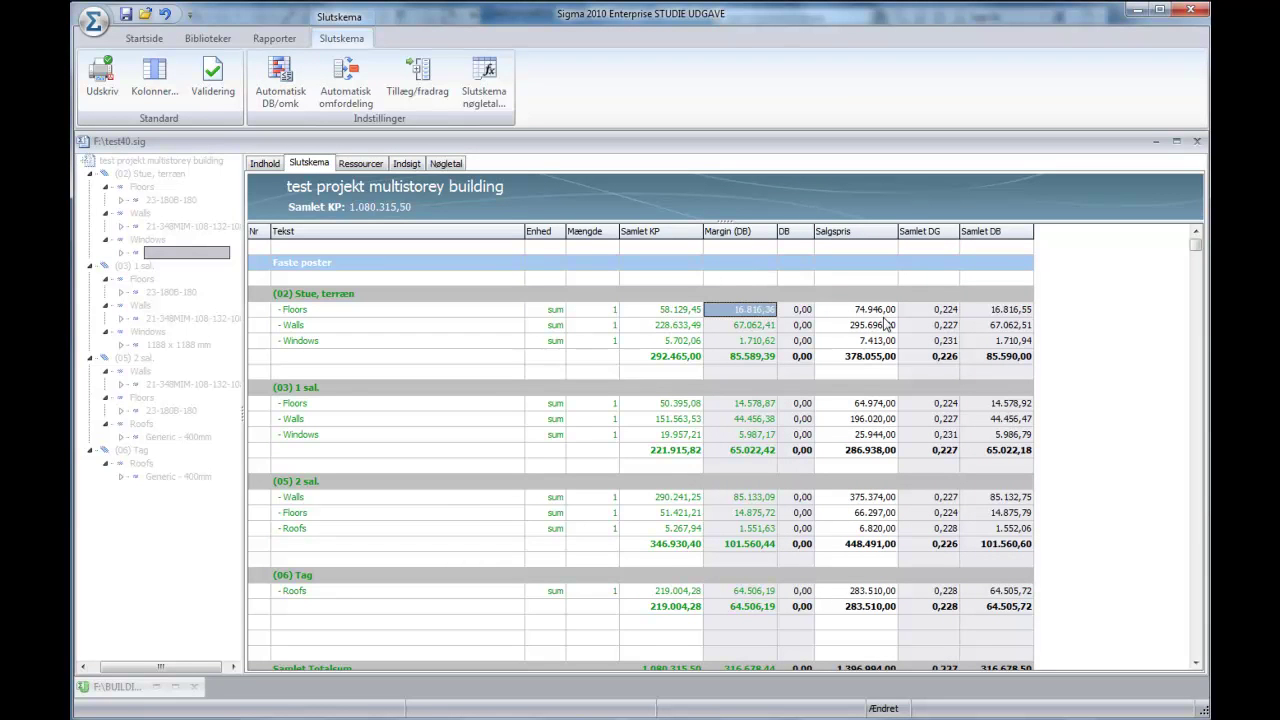
{"action": "left_click", "coordinate": [884, 313]}
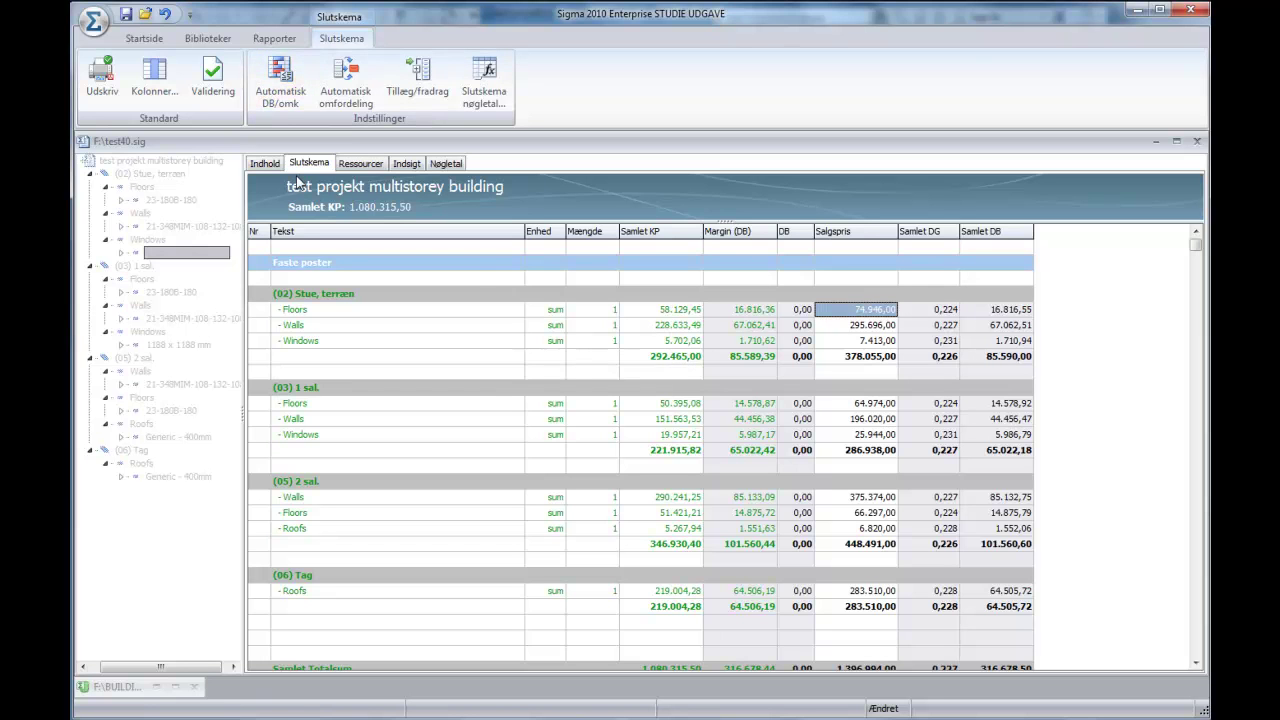
- Define a cost surcharge column named Social costs and set it to 43,6 for the løn category
{"action": "left_click", "coordinate": [280, 80]}
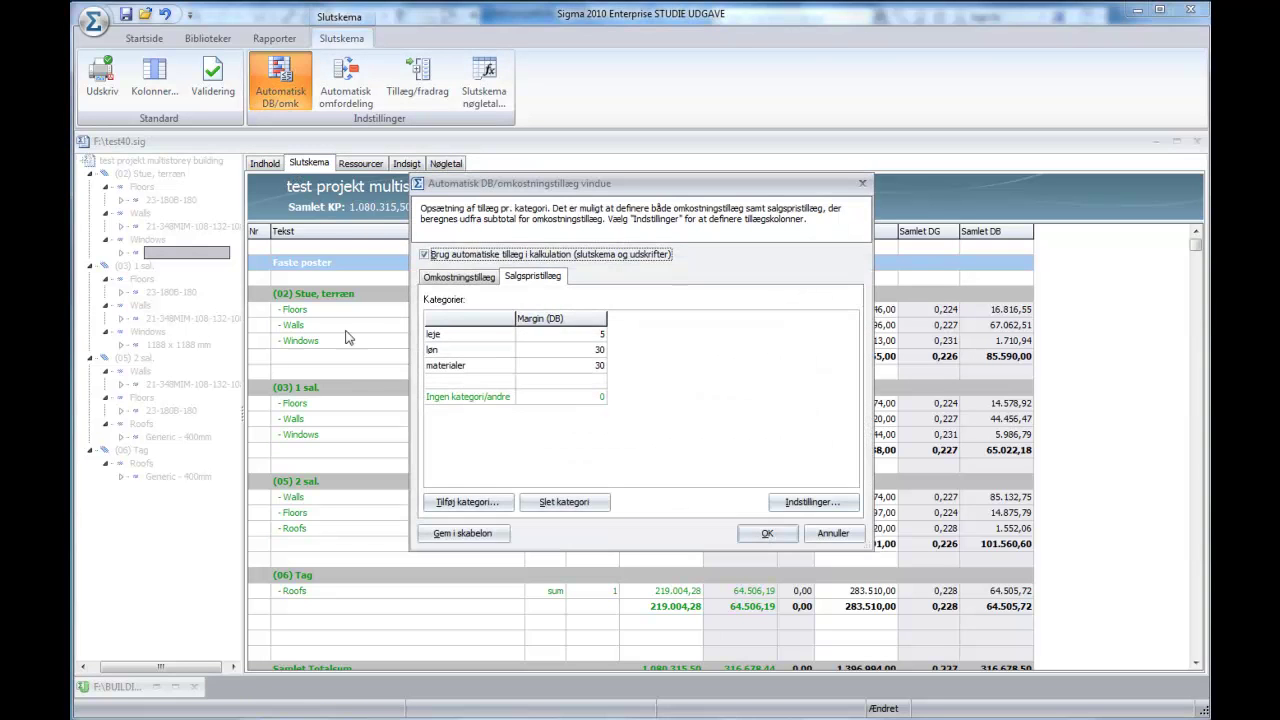
{"action": "left_click", "coordinate": [456, 277]}
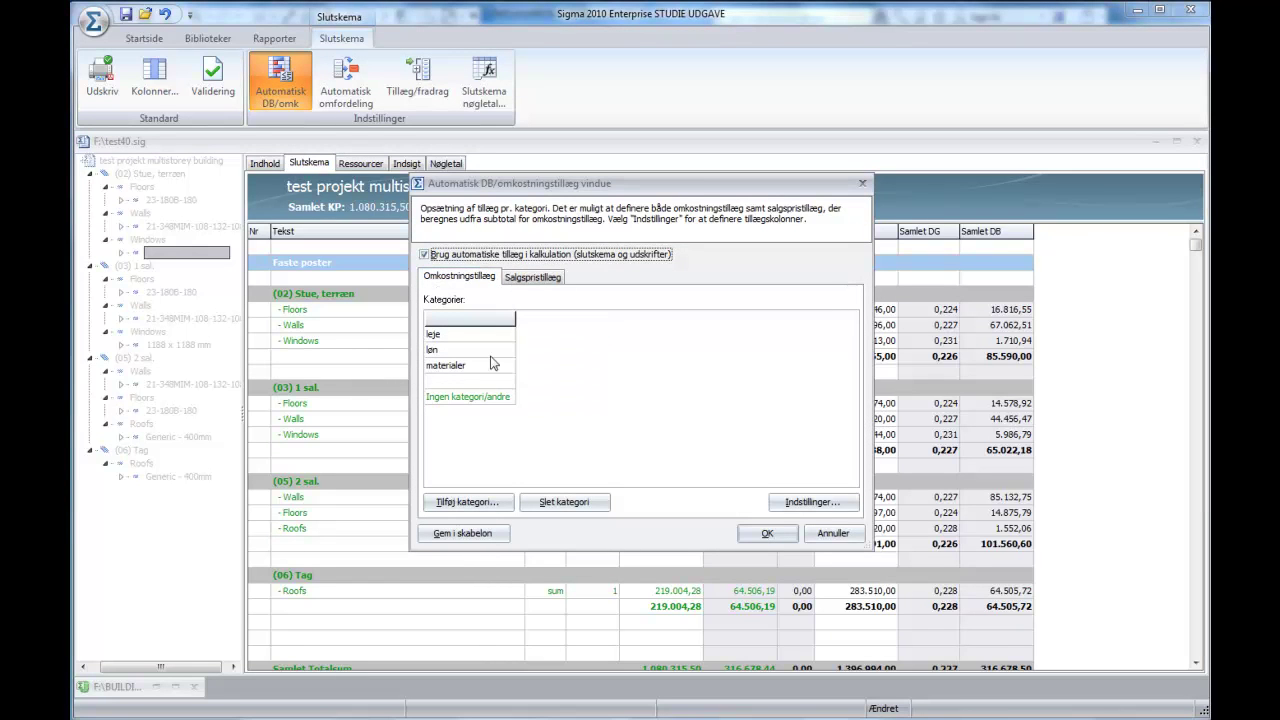
{"action": "left_click", "coordinate": [810, 502]}
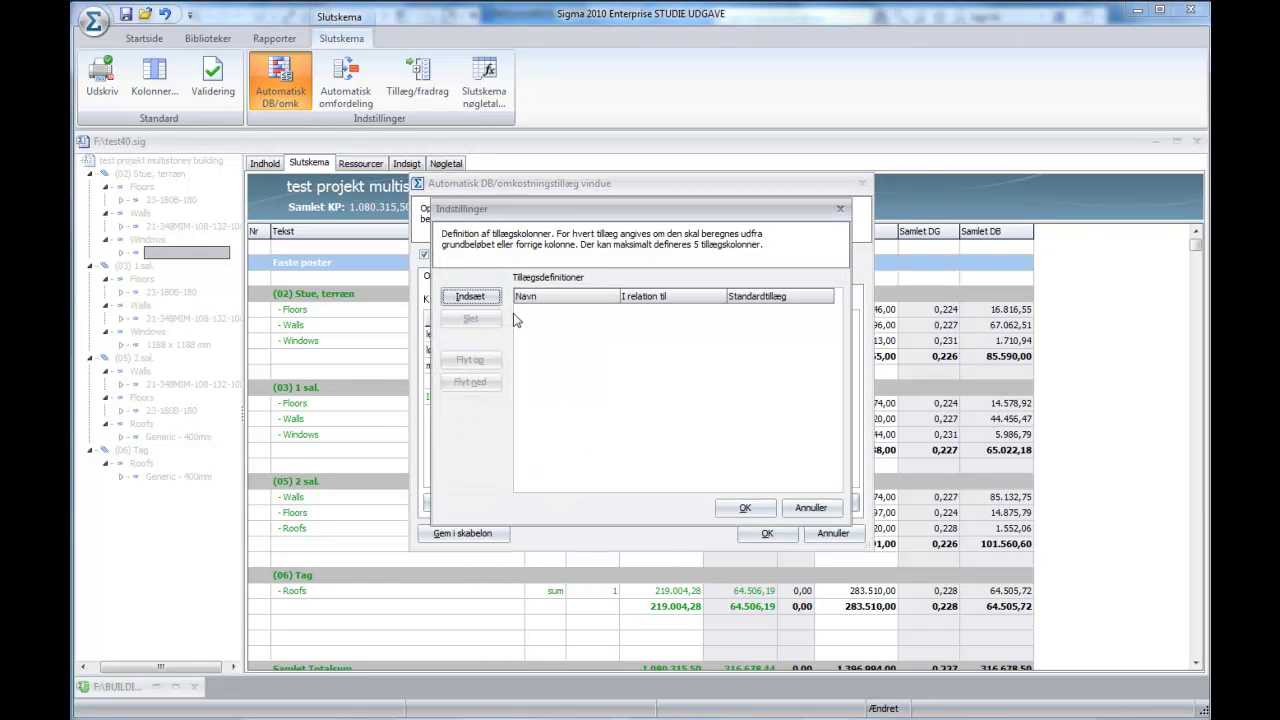
{"action": "left_click", "coordinate": [472, 297]}
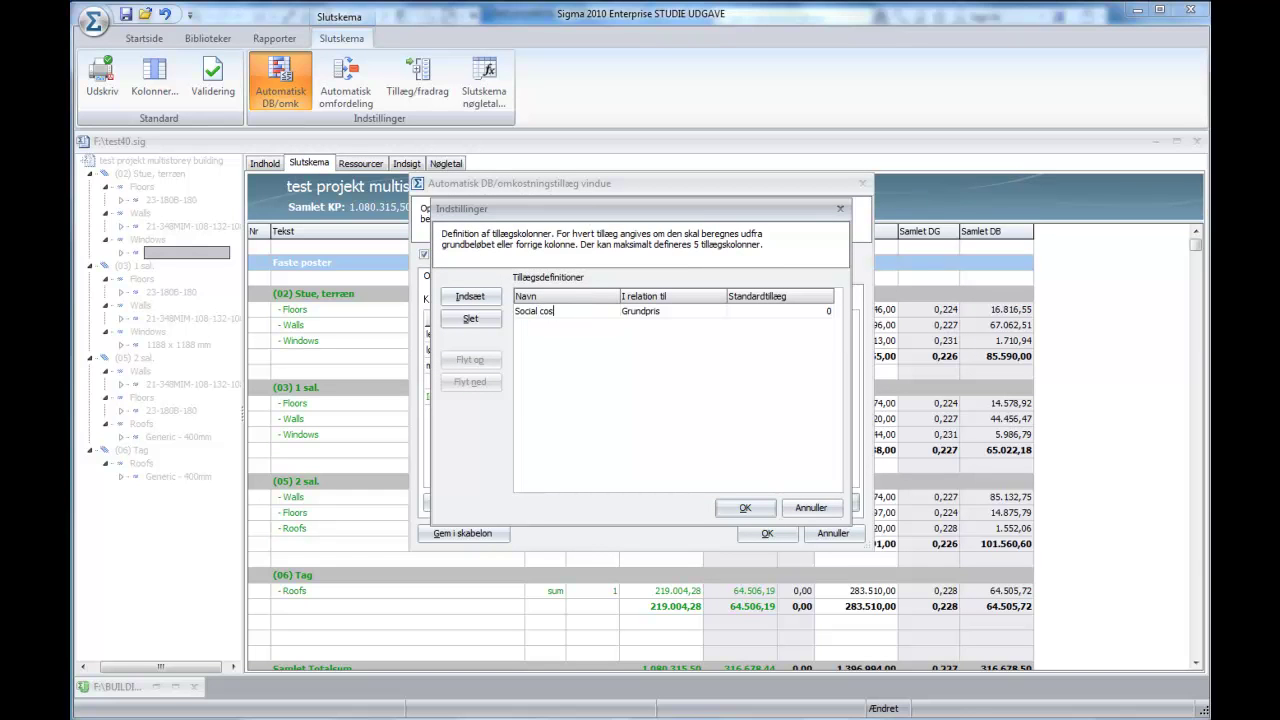
{"action": "left_click", "coordinate": [740, 509]}
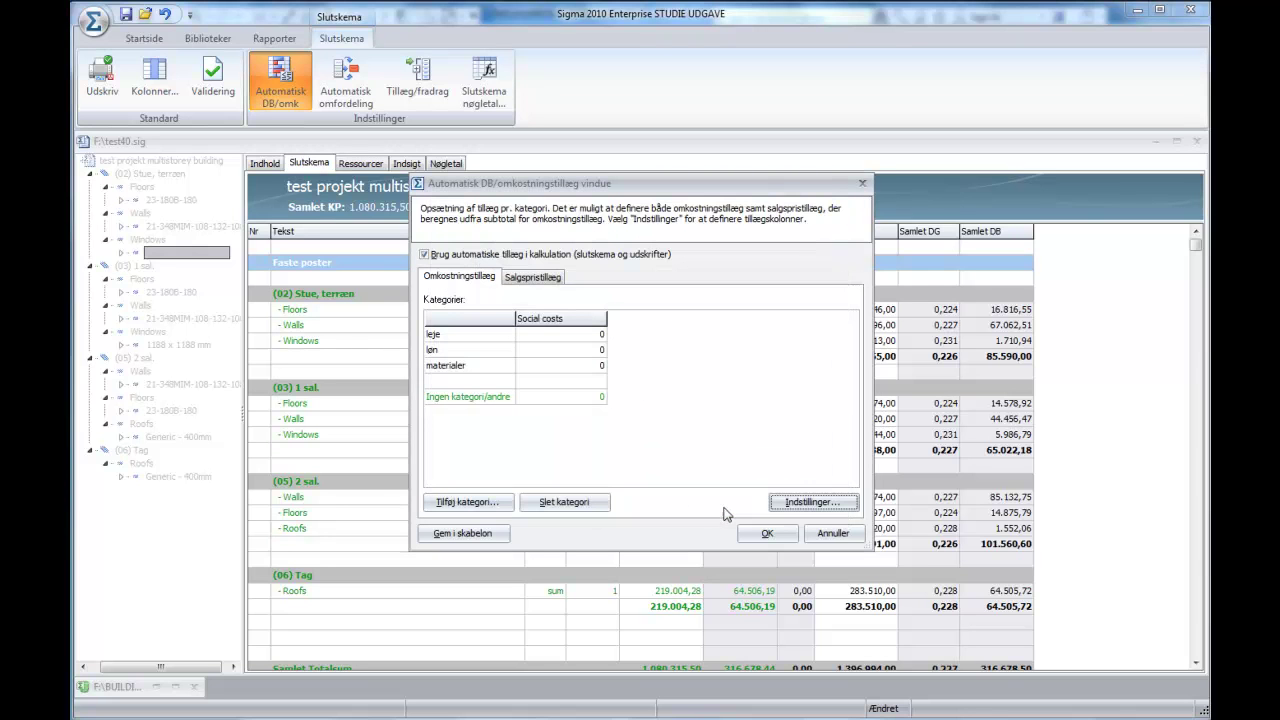
{"action": "left_click", "coordinate": [603, 350]}
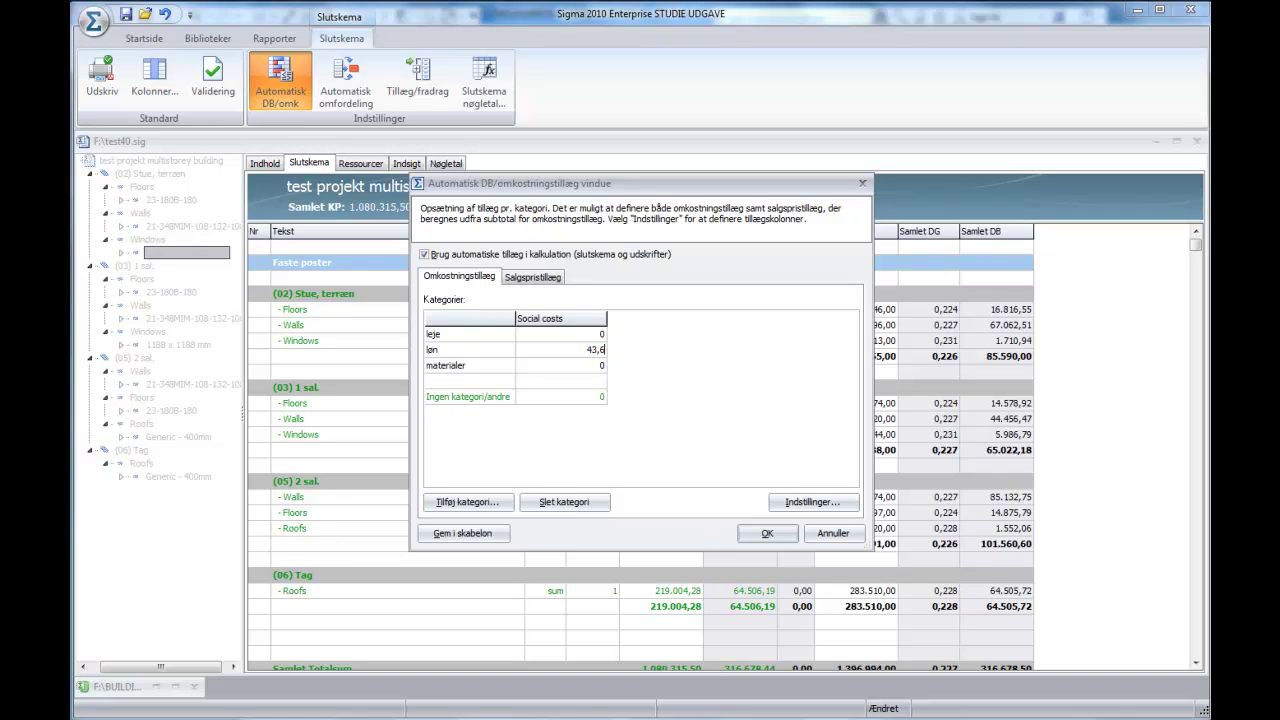
{"action": "left_click", "coordinate": [767, 533]}
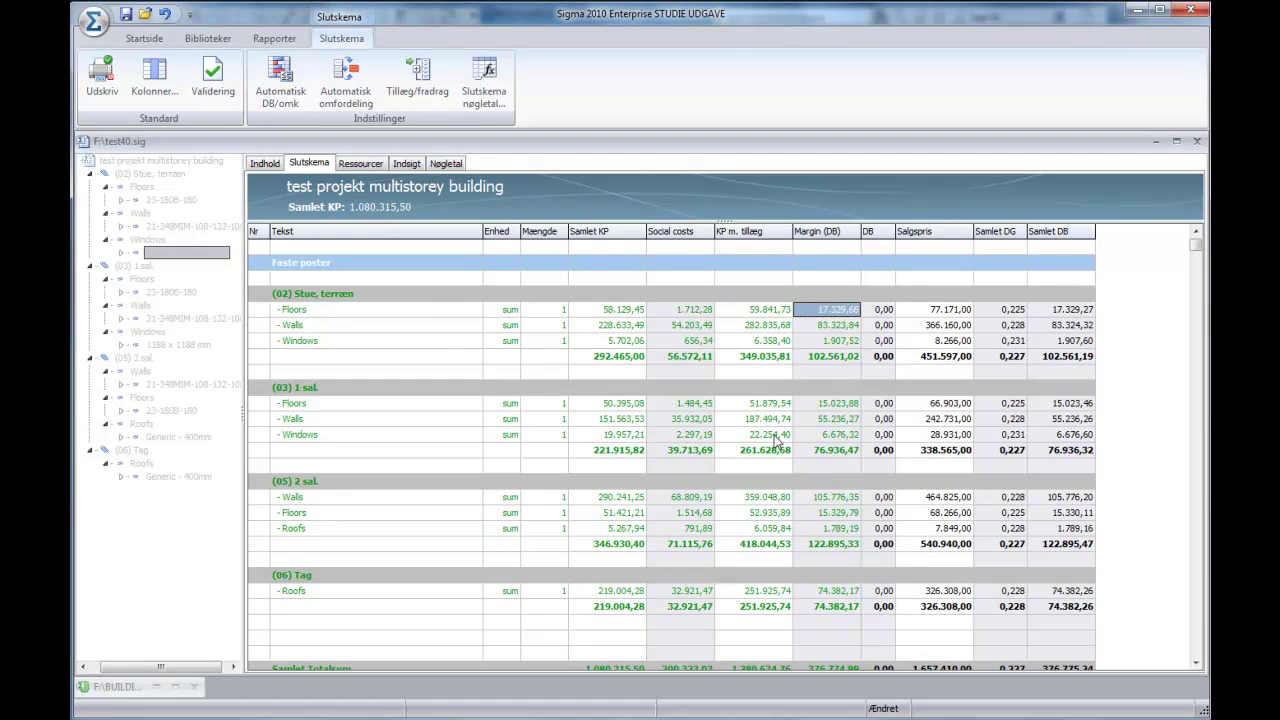
- Add a percentage surcharge line (type P) named Establishing site with a value of 3, based on the cost price
{"action": "scroll", "coordinate": [768, 458], "scroll_direction": "down", "scroll_amount": 1}
{"action": "scroll", "coordinate": [766, 444], "scroll_direction": "up", "scroll_amount": 1}
{"action": "left_click", "coordinate": [410, 85]}
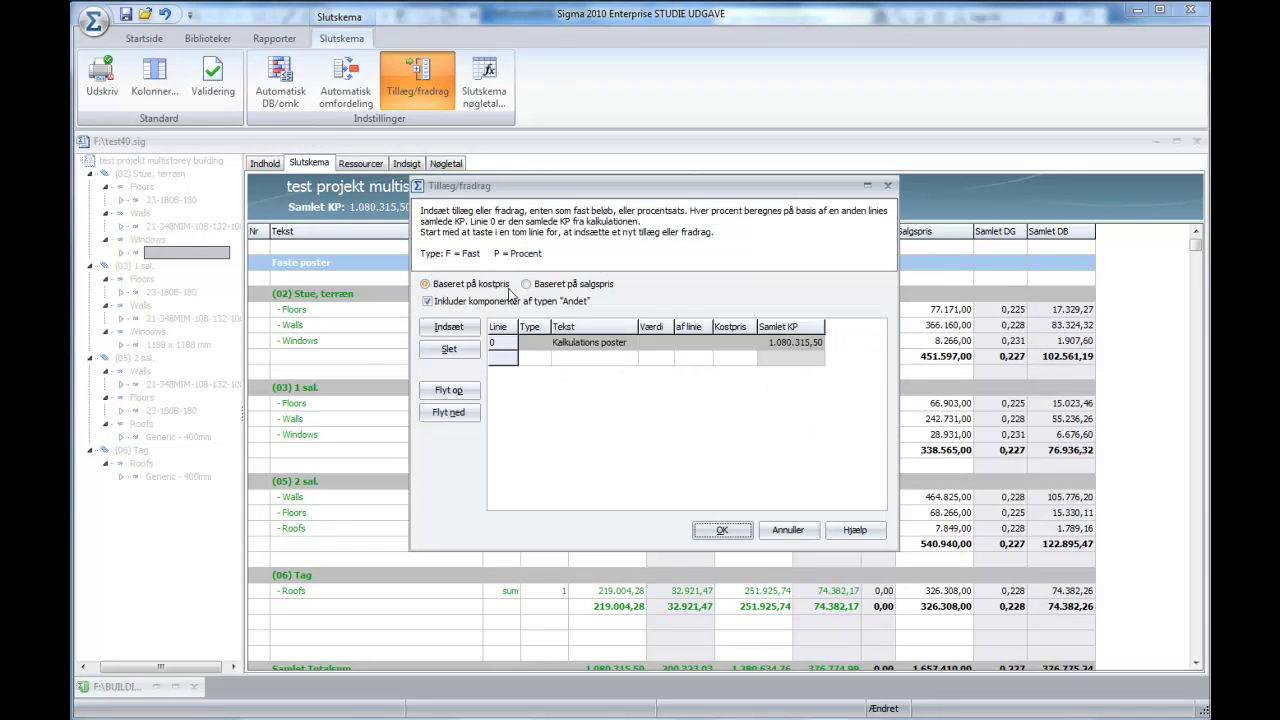
{"action": "left_click", "coordinate": [533, 357]}
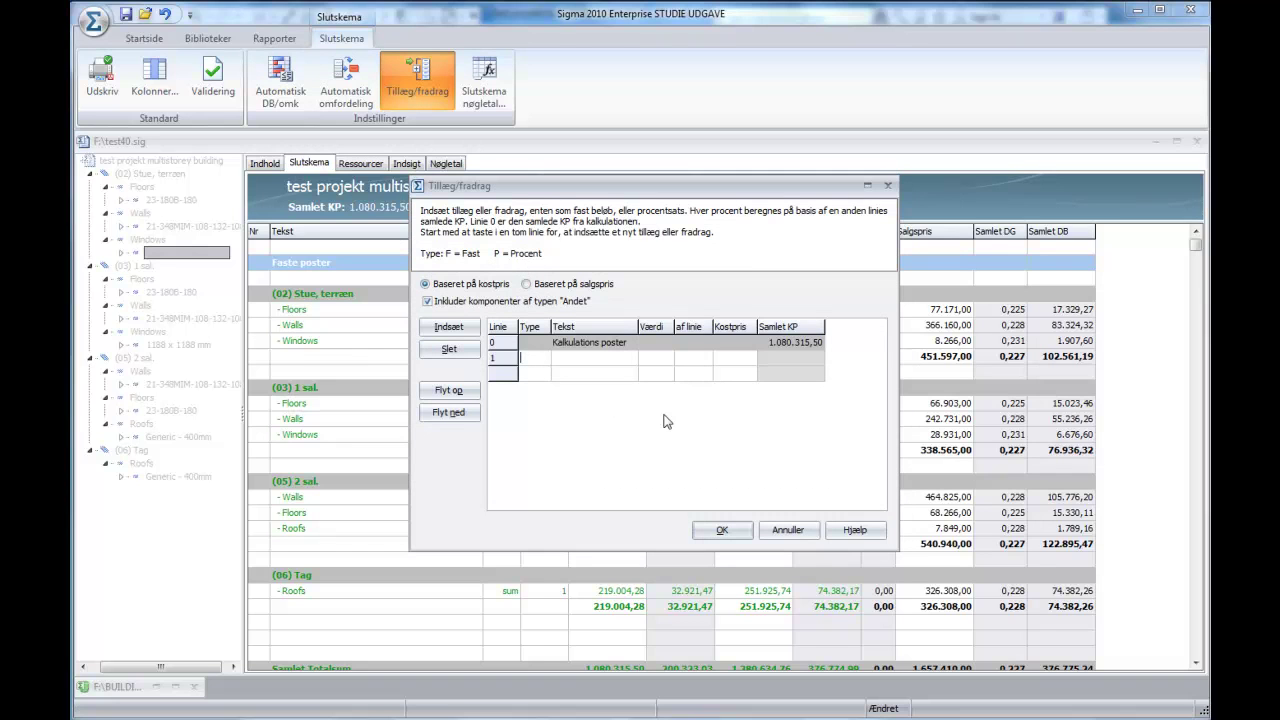
{"action": "left_click", "coordinate": [587, 359]}
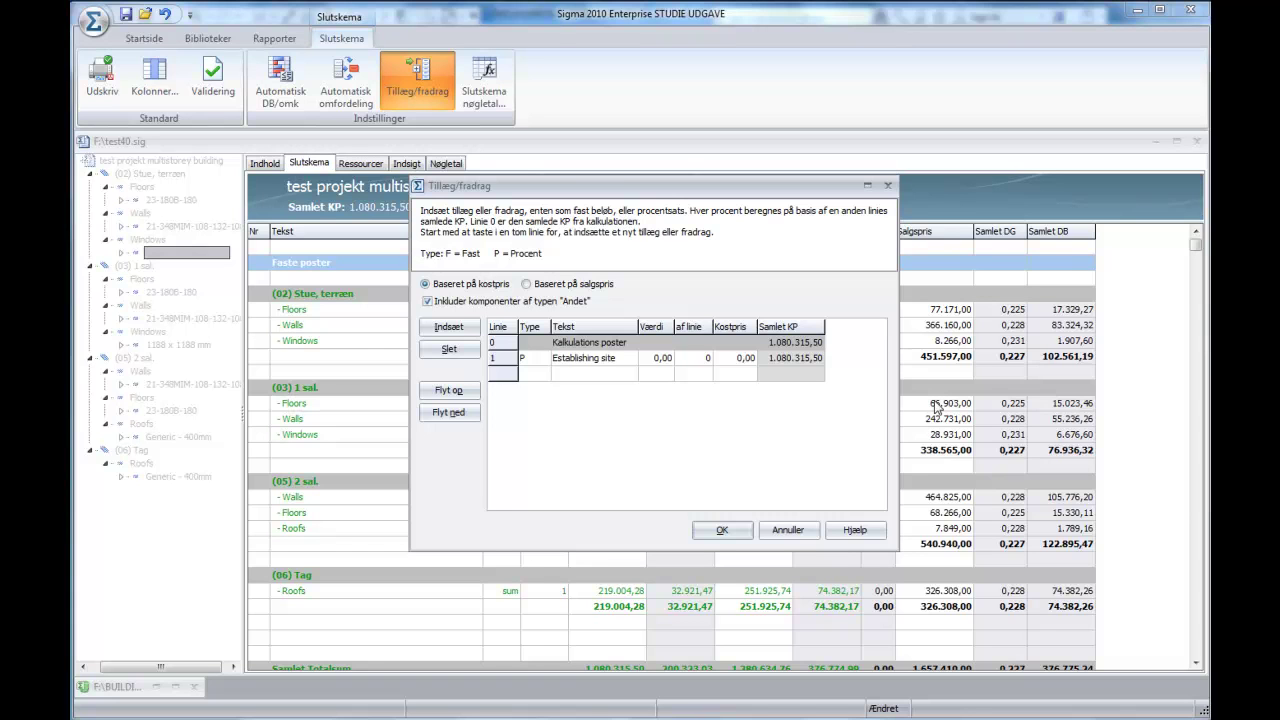
{"action": "left_click", "coordinate": [661, 359]}
{"action": "type", "text": "3"}
- Add a second percentage surcharge line (type P) named Running site with a value of 4 and apply the surcharges
{"action": "left_click", "coordinate": [537, 375]}
{"action": "left_click", "coordinate": [538, 376]}
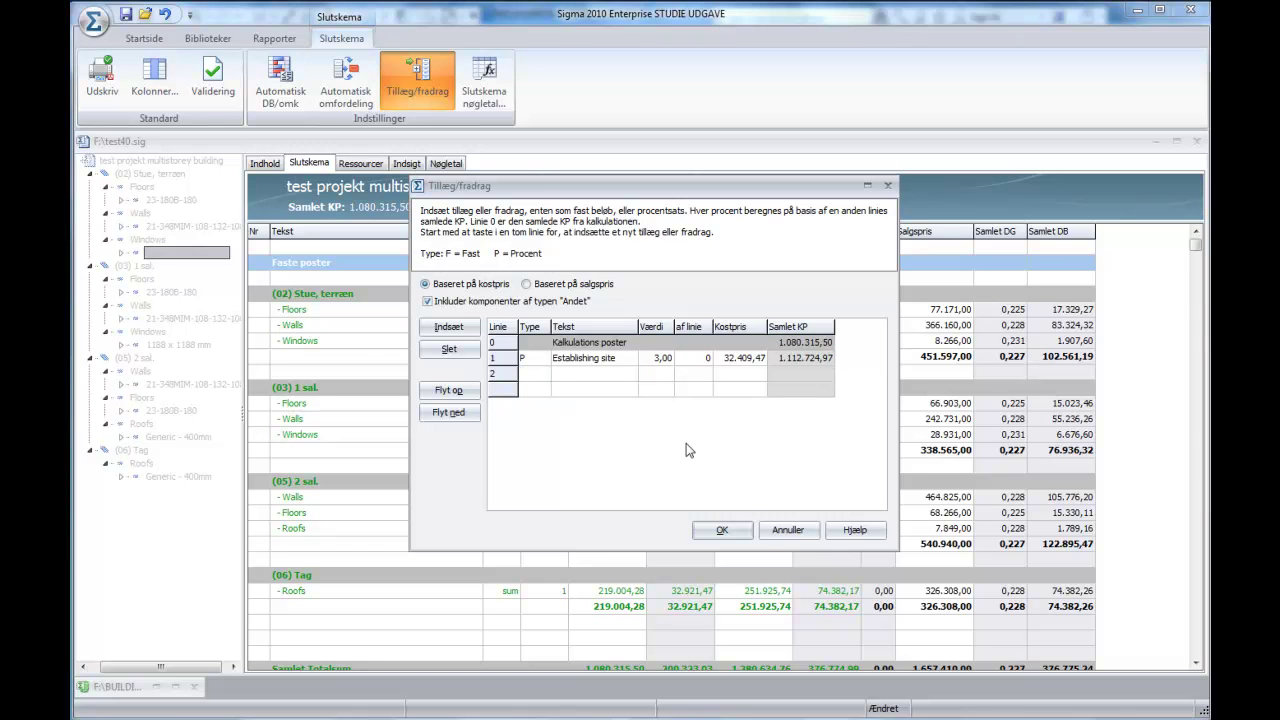
{"action": "type", "text": "P"}
{"action": "key", "text": "Tab"}
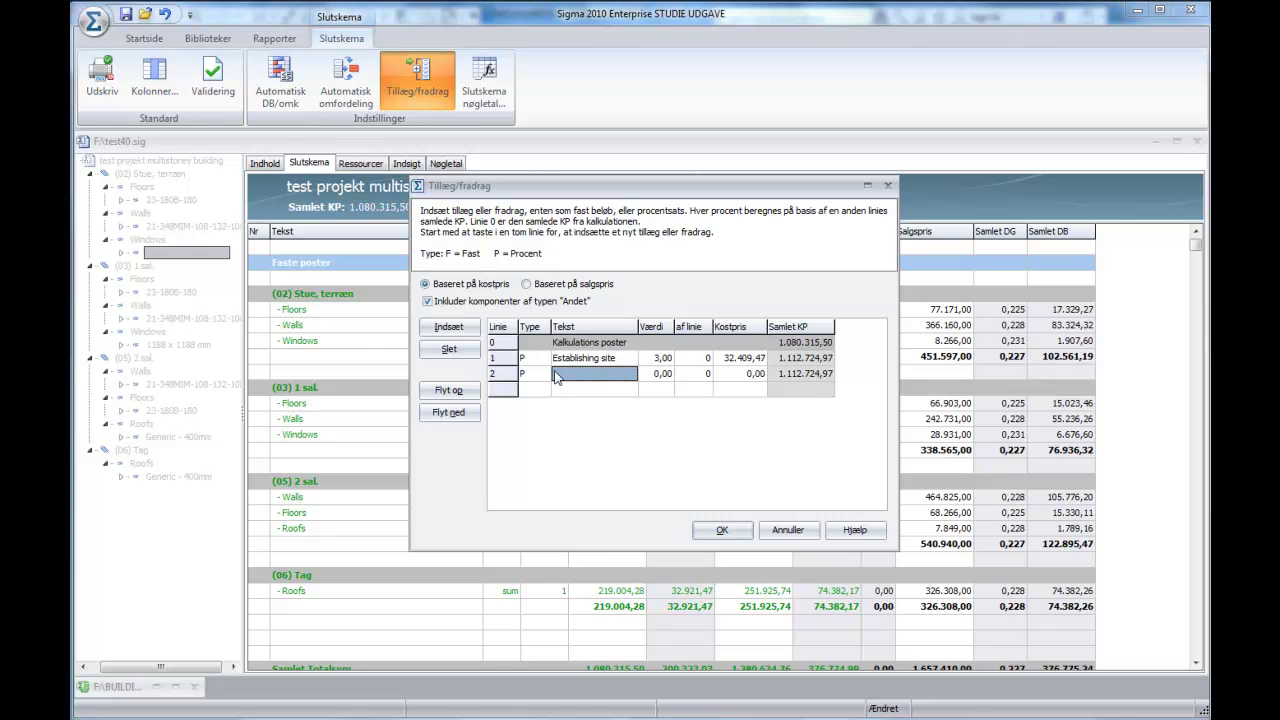
{"action": "type", "text": "Running site"}
{"action": "left_click", "coordinate": [662, 374]}
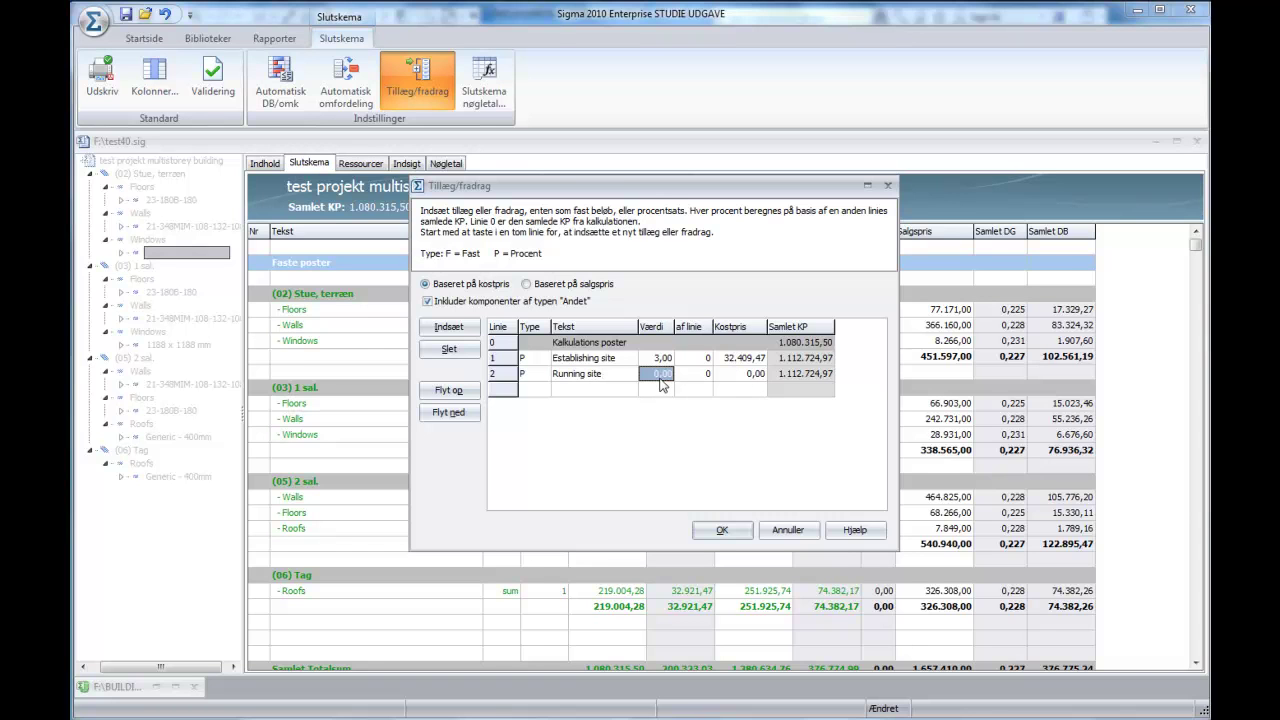
{"action": "left_click", "coordinate": [737, 532]}
- Examine the surcharge lines and totals in the final summary, and view the resource list for the whole project
{"action": "scroll", "coordinate": [730, 540], "scroll_direction": "down", "scroll_amount": 3}
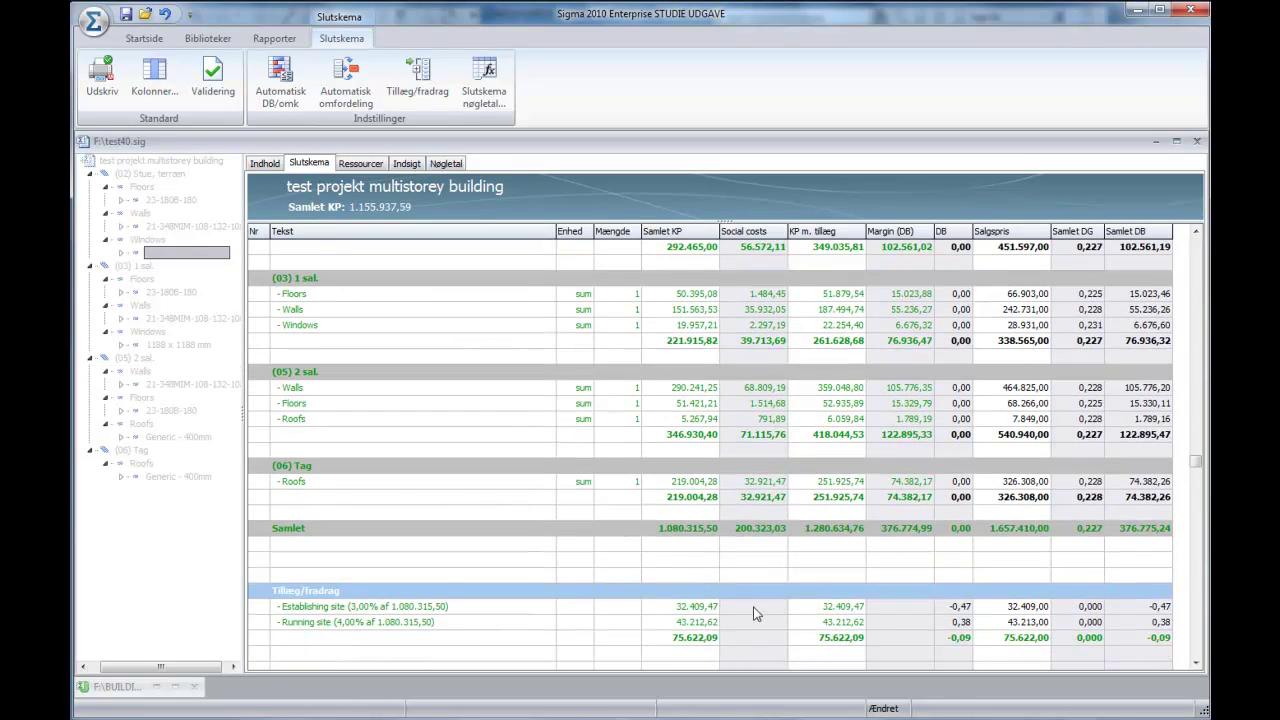
{"action": "scroll", "coordinate": [755, 604], "scroll_direction": "down", "scroll_amount": 1}
{"action": "scroll", "coordinate": [355, 630], "scroll_direction": "down", "scroll_amount": 1}
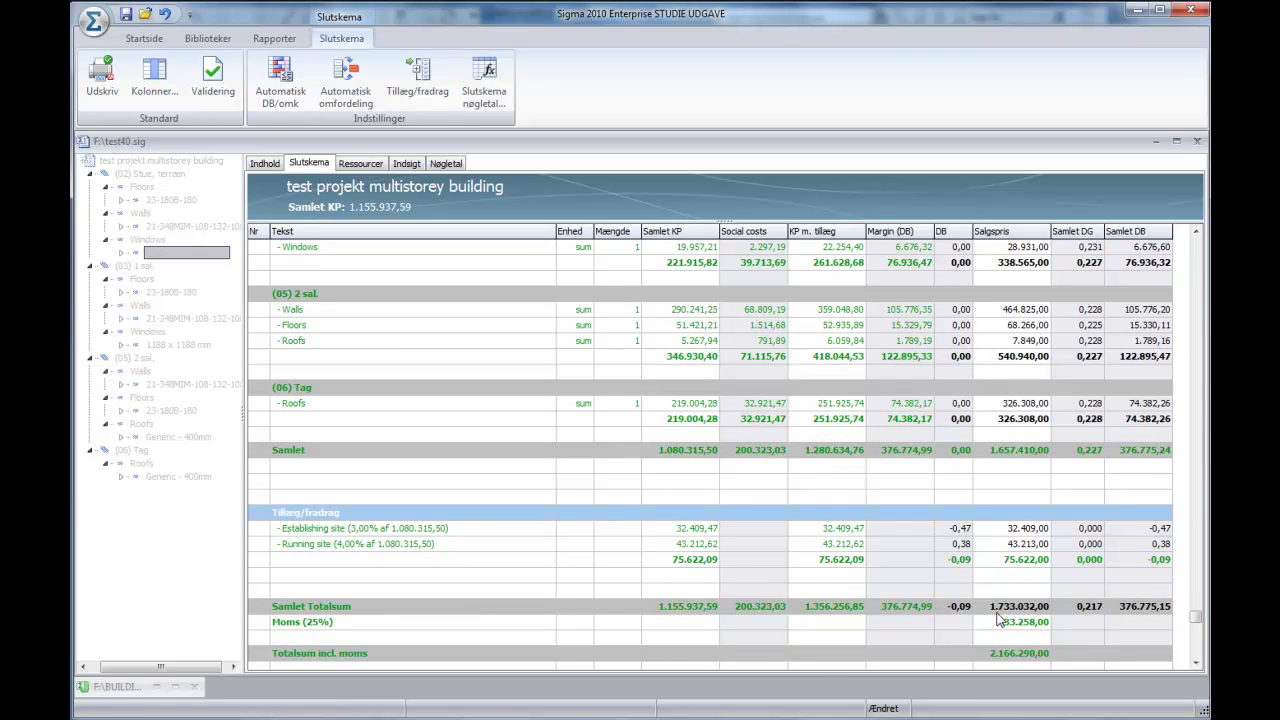
{"action": "scroll", "coordinate": [1030, 622], "scroll_direction": "down", "scroll_amount": 1}
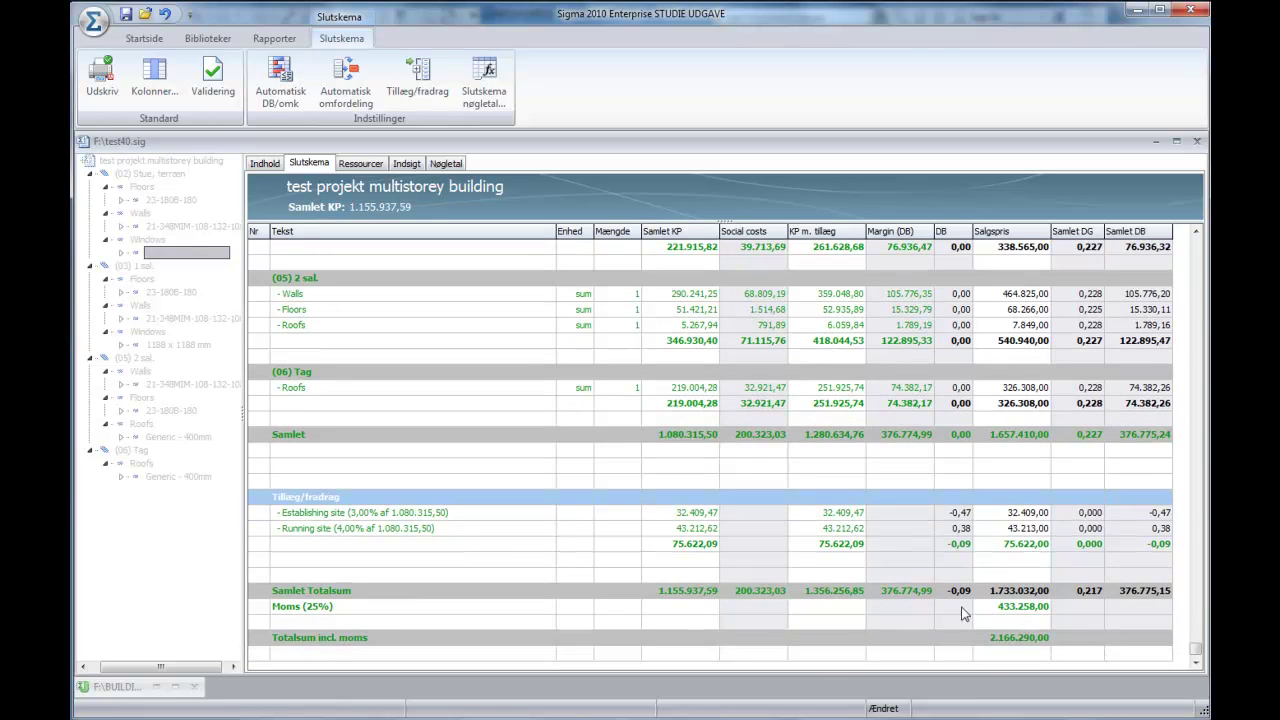
{"action": "scroll", "coordinate": [1060, 622], "scroll_direction": "up", "scroll_amount": 2}
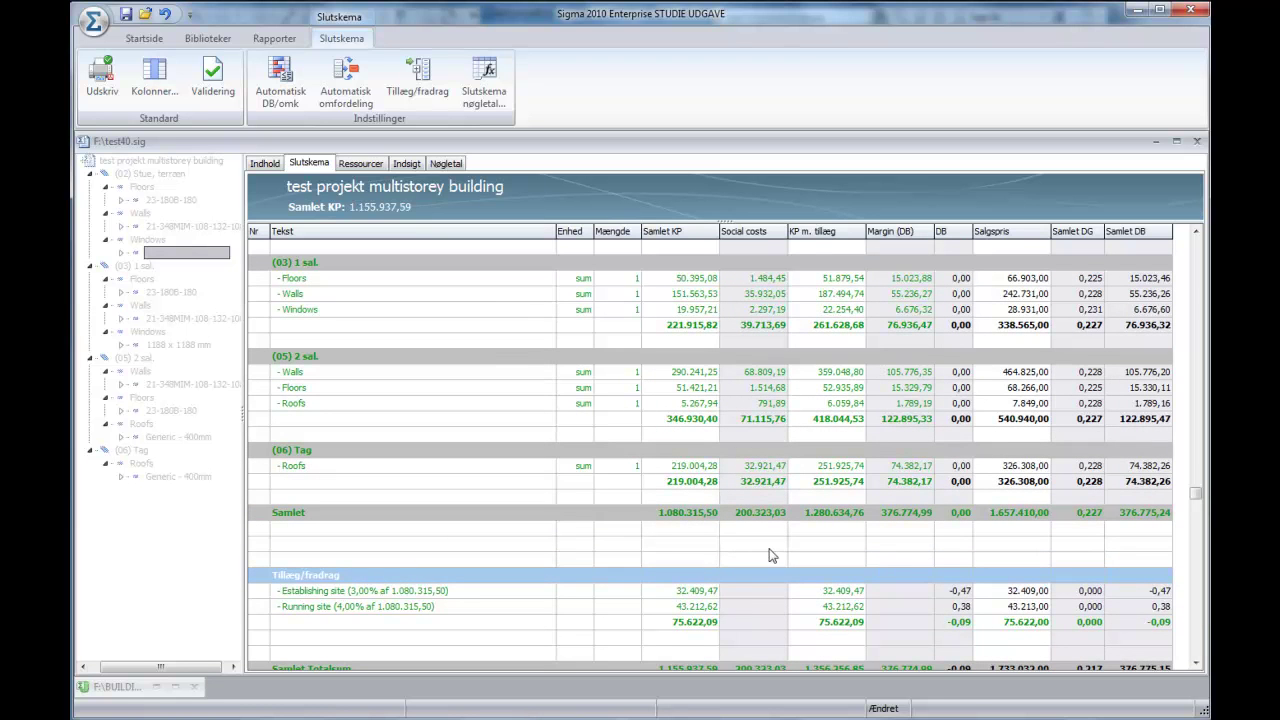
{"action": "left_click", "coordinate": [360, 163]}
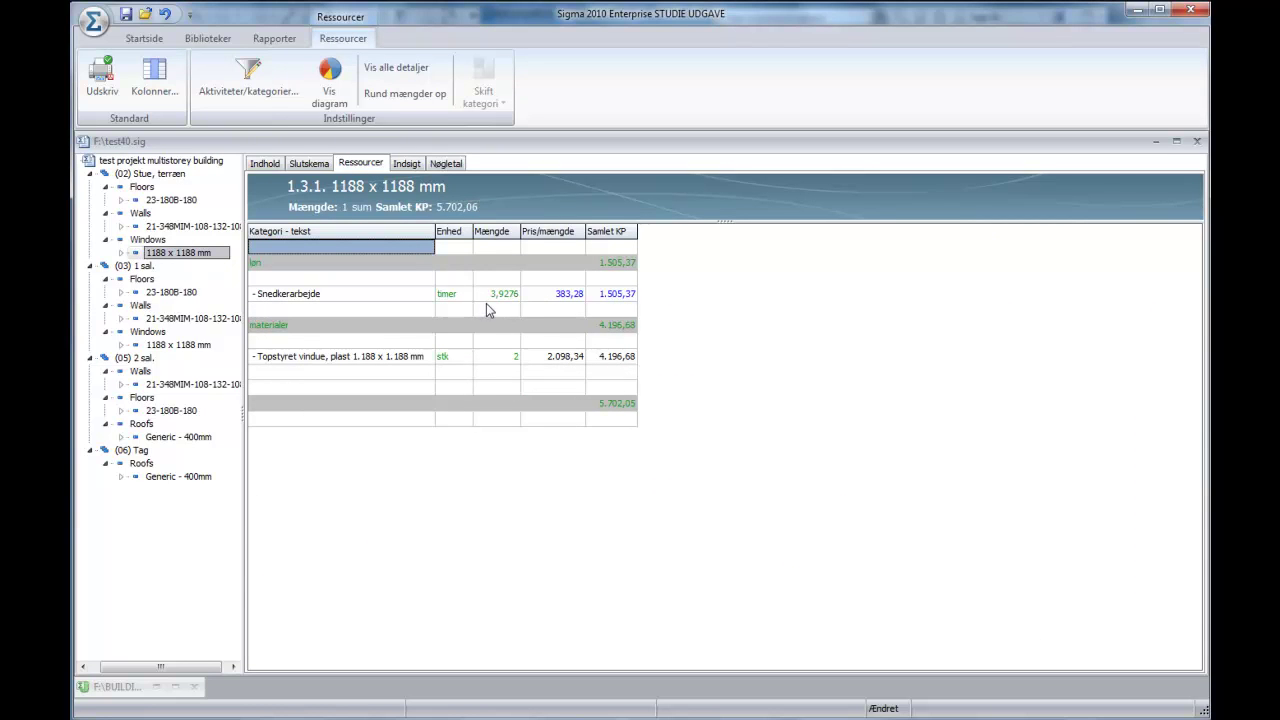
{"action": "left_click", "coordinate": [168, 162]}
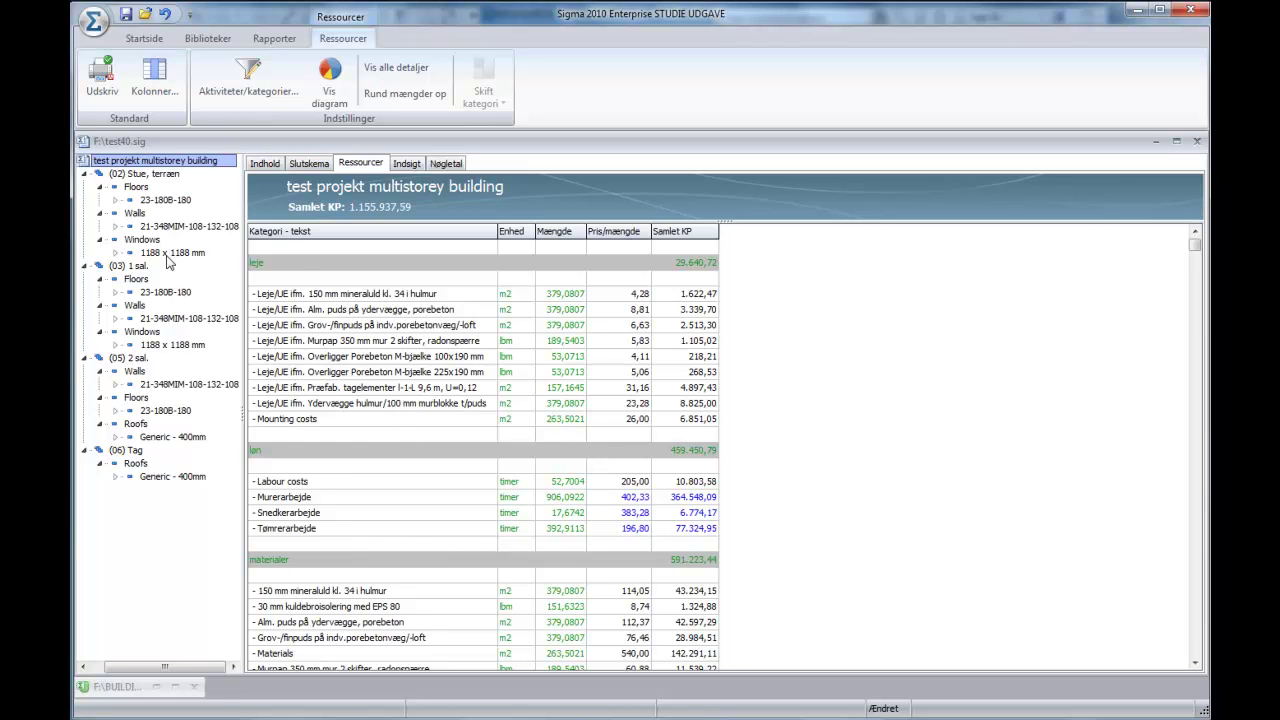
{"action": "key", "text": "ctrl+shift+Tab"}
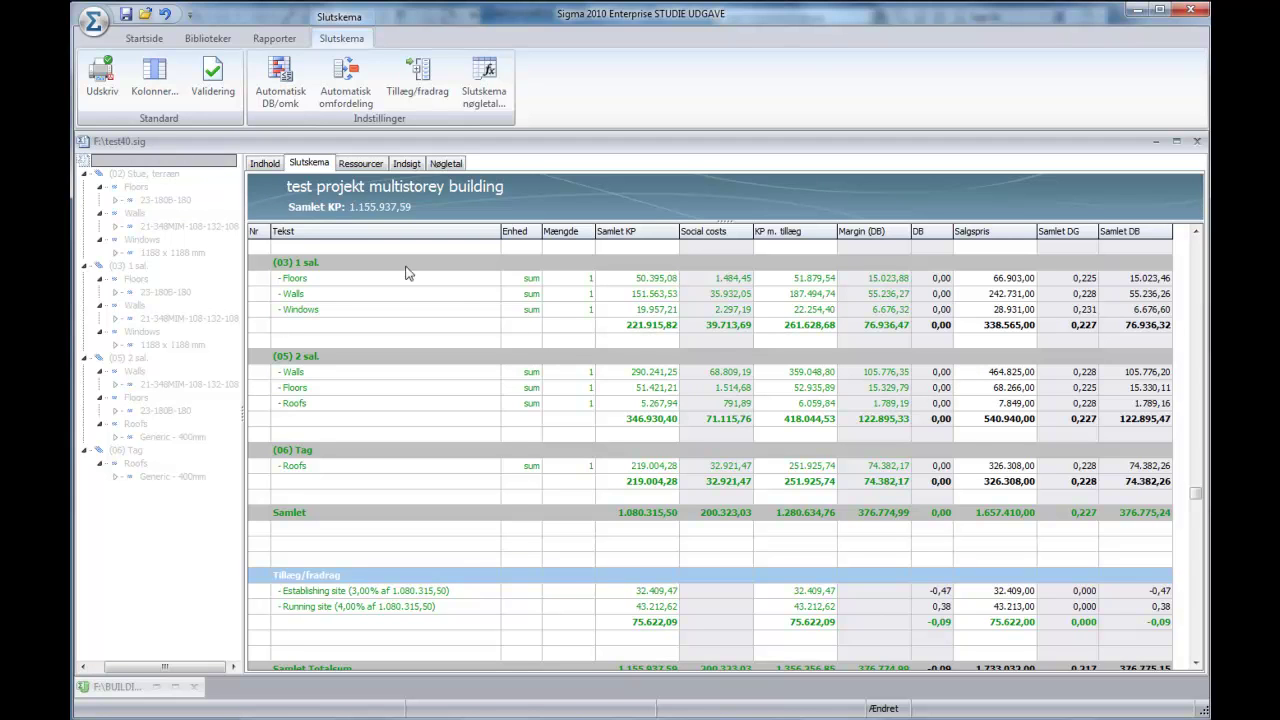
- Transfer the whole project to a new Microsoft Project file with 2 calculation tree levels, the løn category and 7,5 hours per day
{"action": "left_click", "coordinate": [130, 37]}
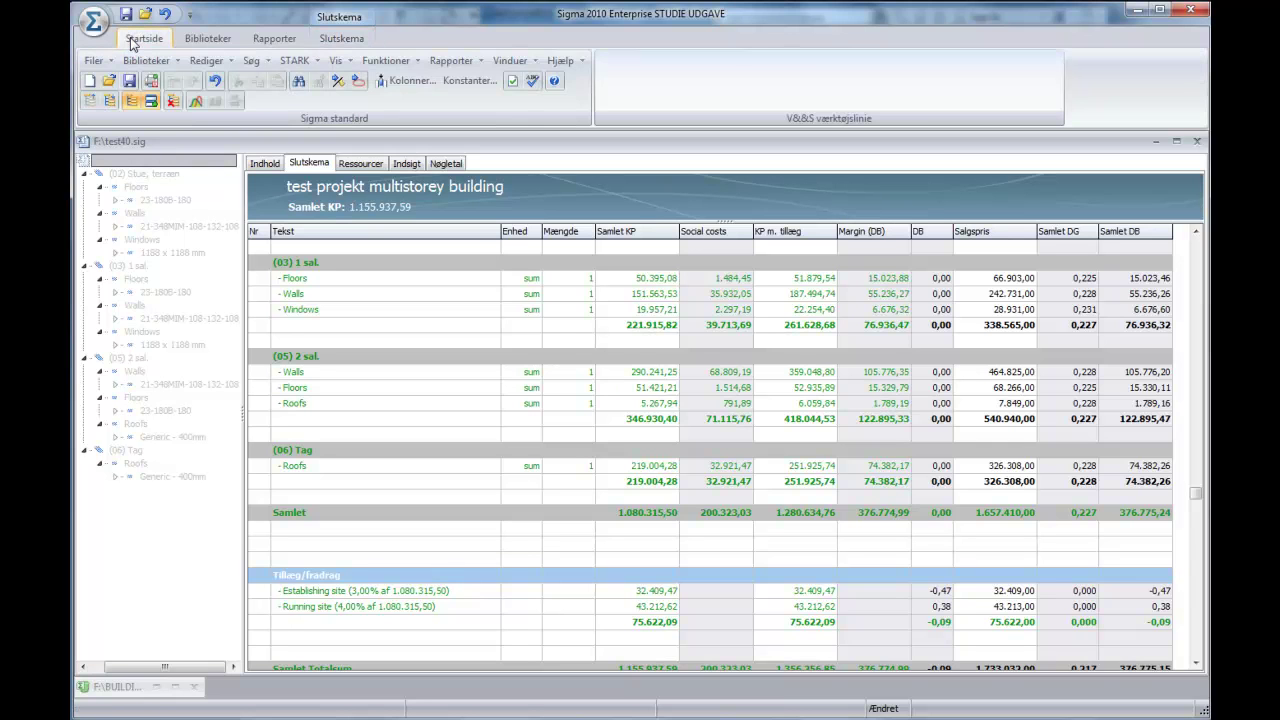
{"action": "left_click", "coordinate": [96, 61]}
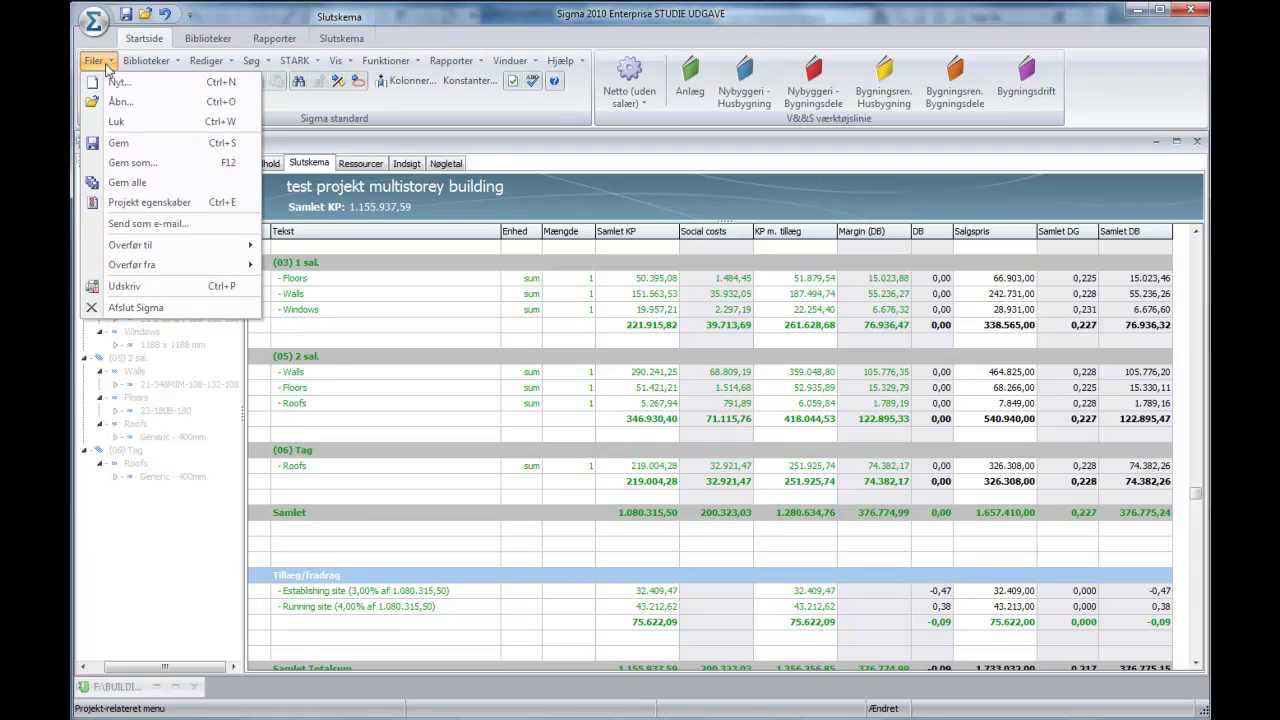
{"action": "mouse_move", "coordinate": [152, 246]}
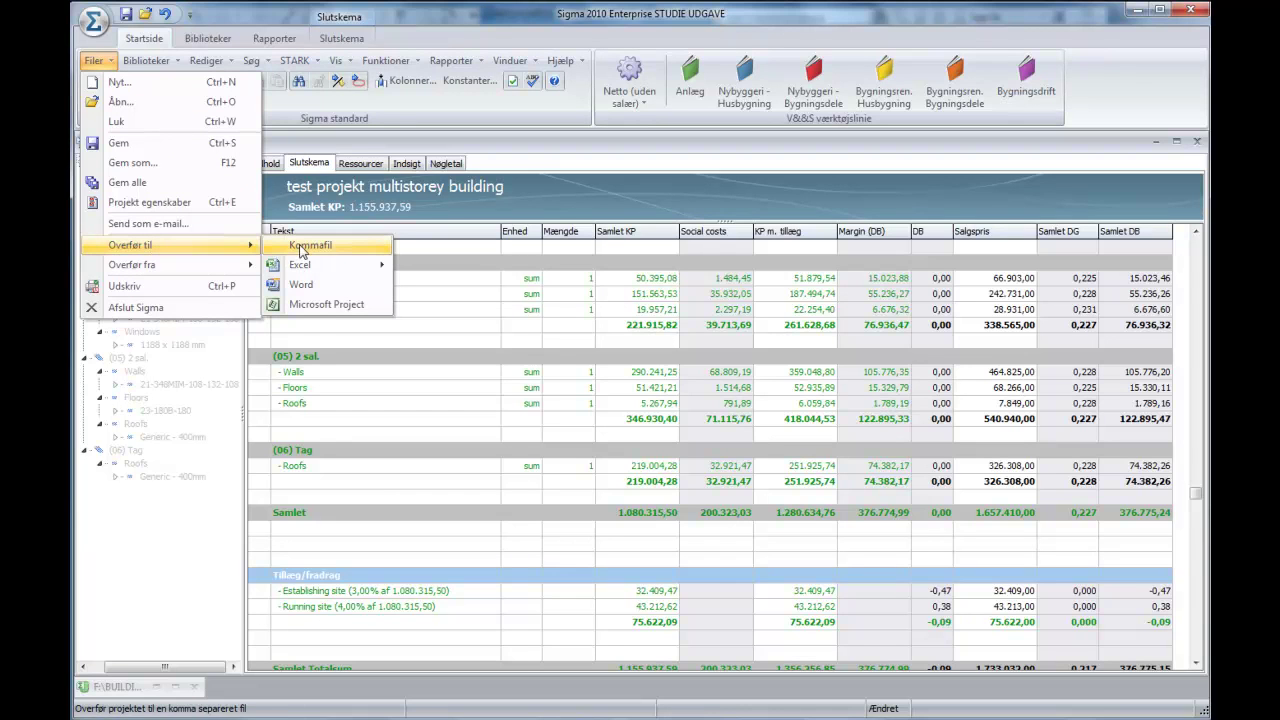
{"action": "left_click", "coordinate": [311, 307]}
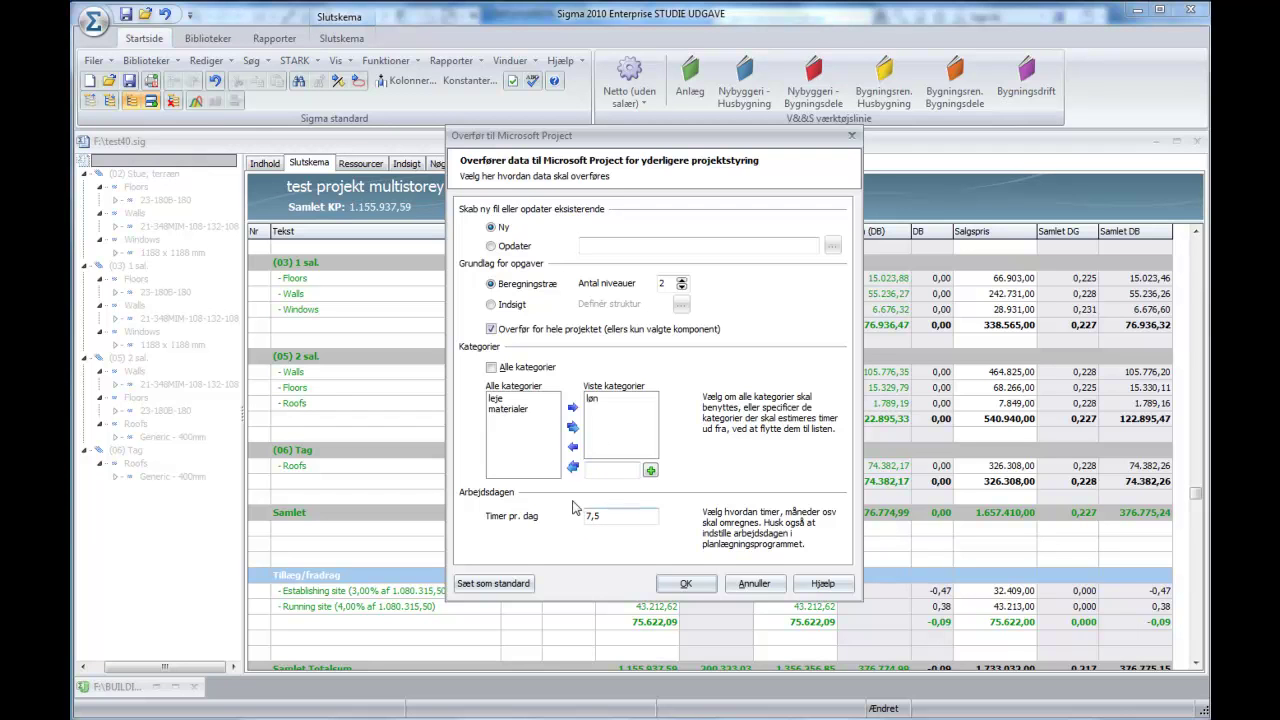
{"action": "left_click", "coordinate": [686, 585]}
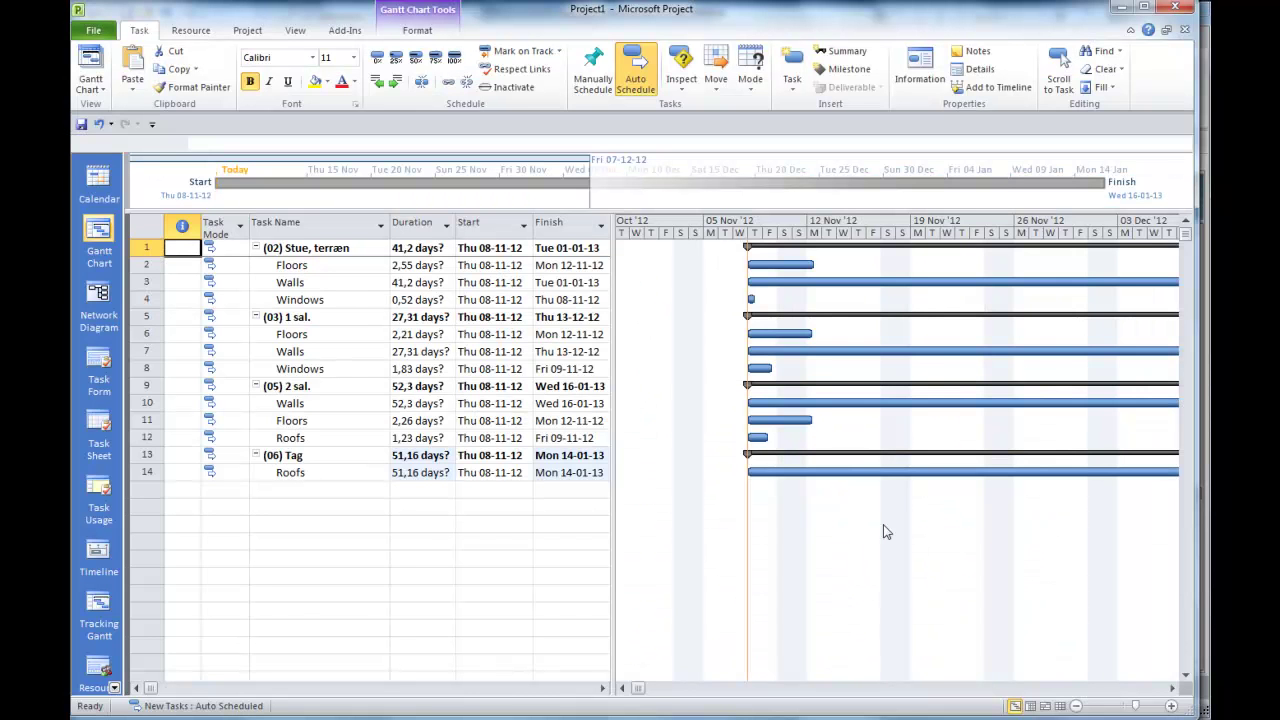
- Zoom the Gantt timescale out and insert a Work column before the Start column in the task table
{"action": "left_click", "coordinate": [1075, 706]}
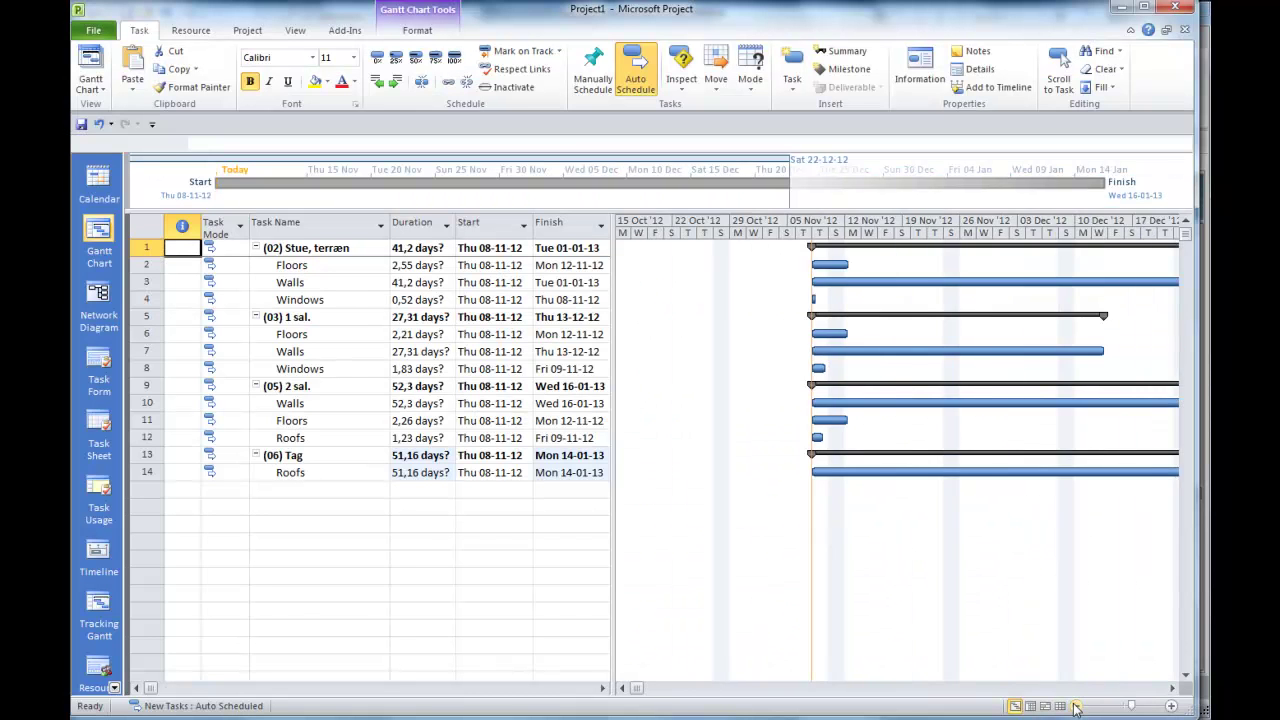
{"action": "left_click", "coordinate": [1172, 689]}
{"action": "left_click", "coordinate": [1172, 689]}
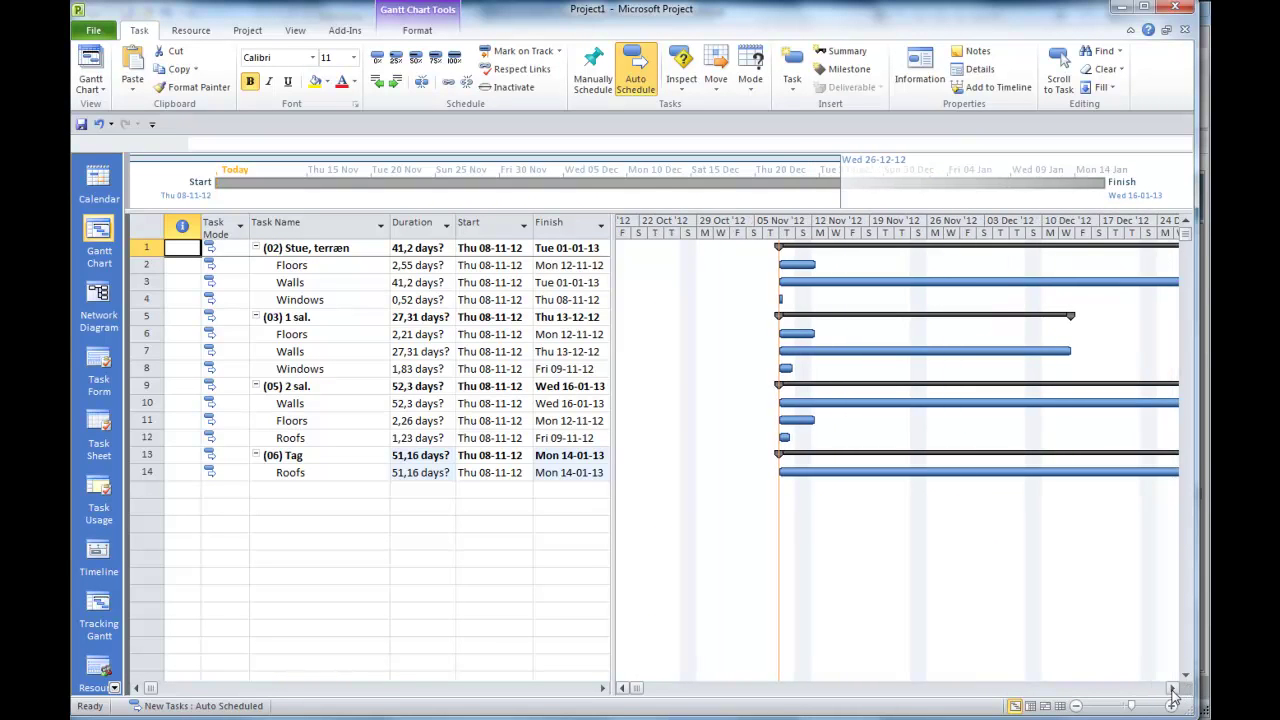
{"action": "left_click", "coordinate": [478, 223]}
{"action": "right_click", "coordinate": [488, 226]}
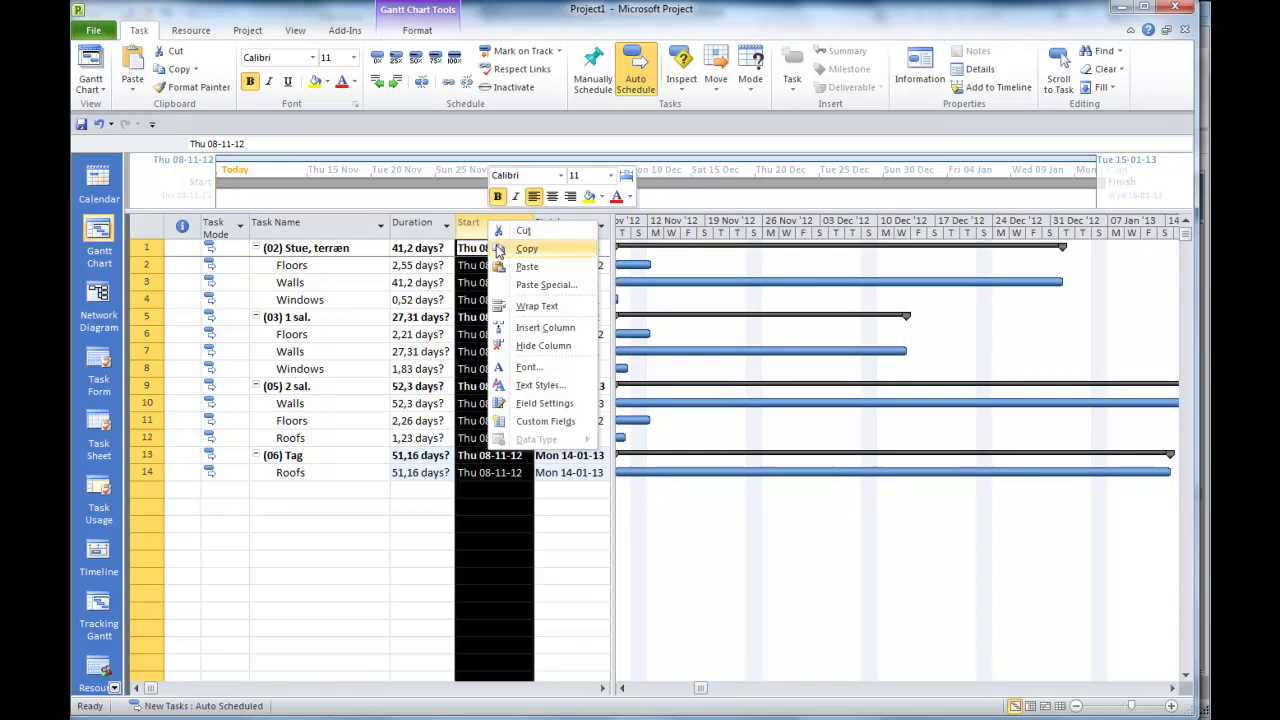
{"action": "left_click", "coordinate": [520, 336]}
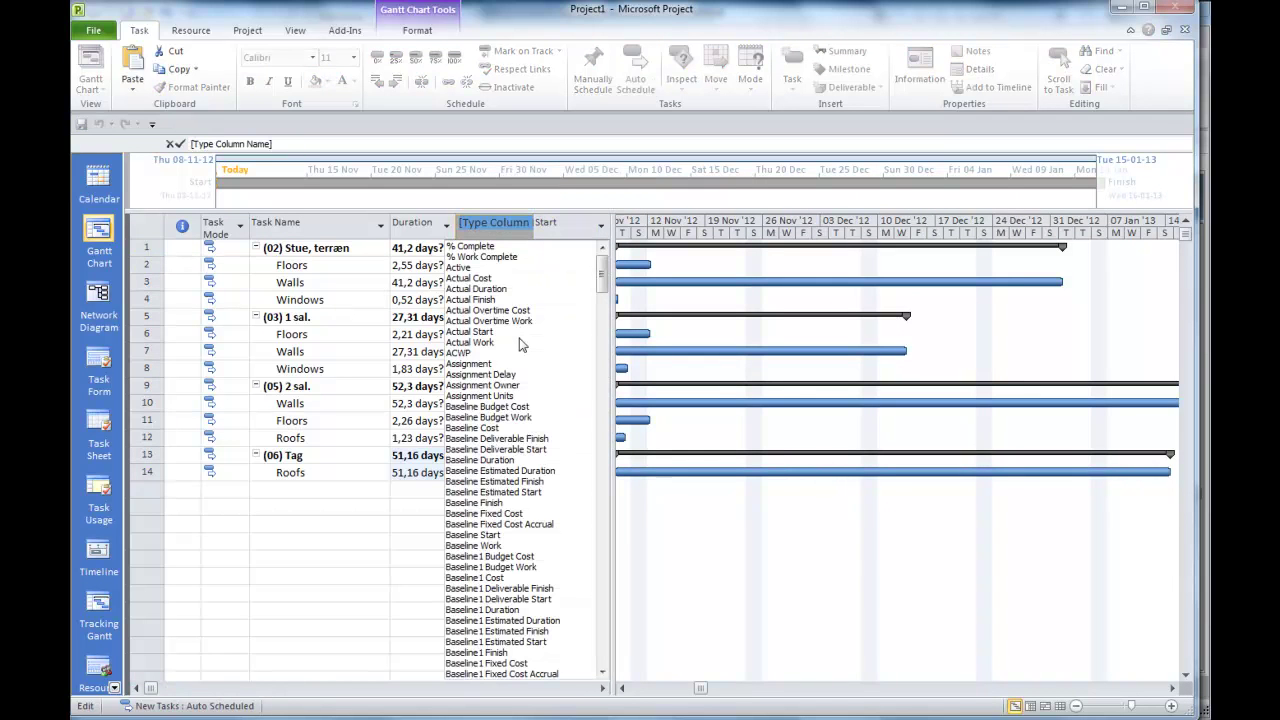
{"action": "type", "text": "Work"}
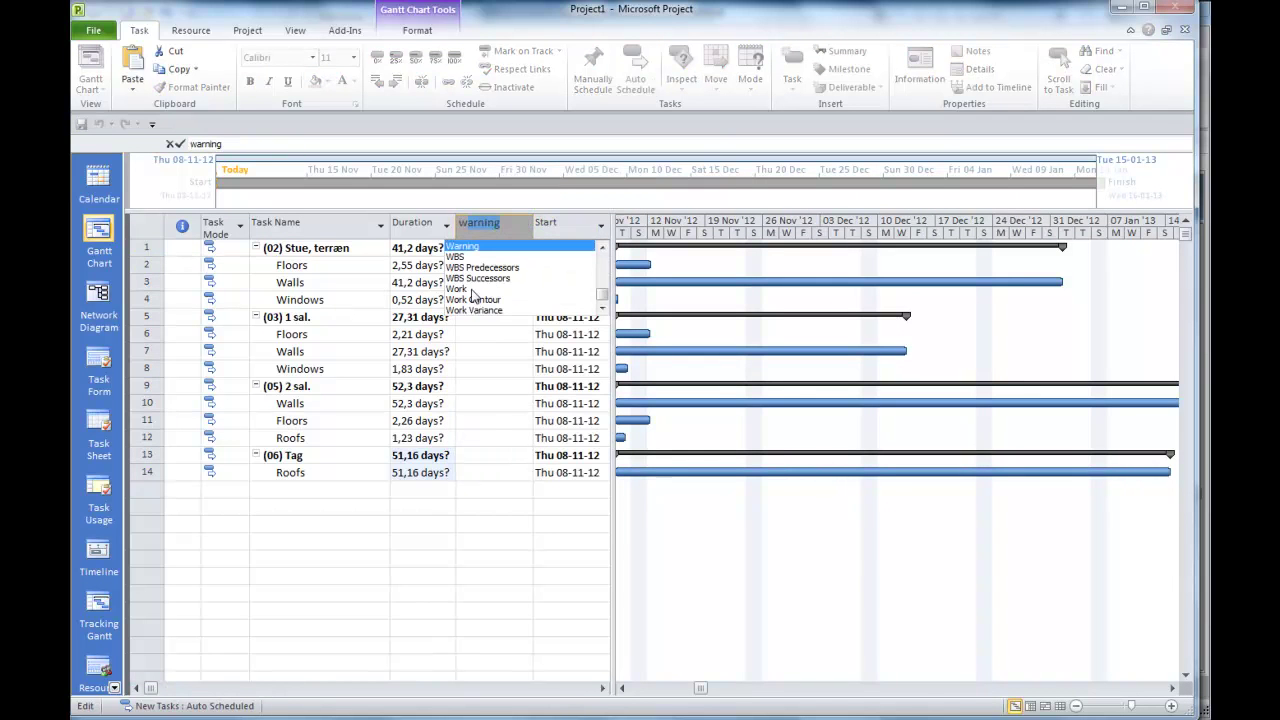
{"action": "key", "text": "Return"}
{"action": "left_click", "coordinate": [480, 523]}
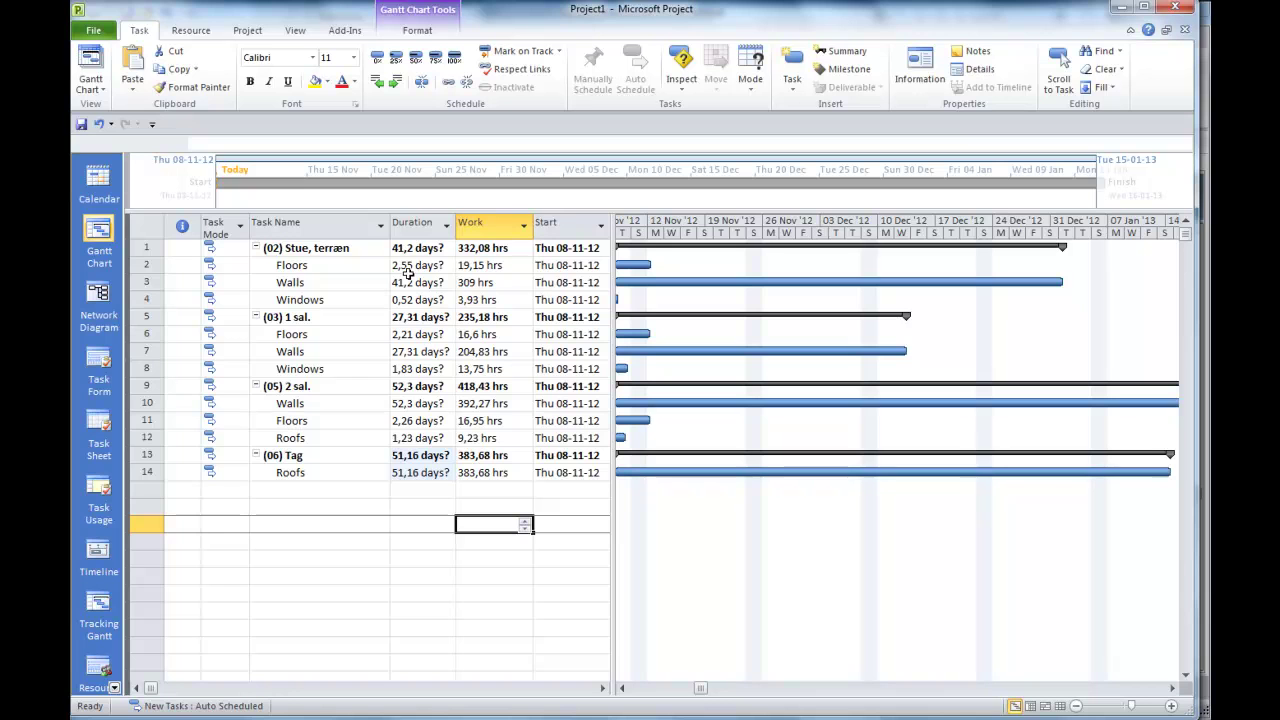
- Check the ground-floor Floors duration by dividing 19,15 by 7,5 in the Windows calculator, and close the calculator
{"action": "key", "text": "super"}
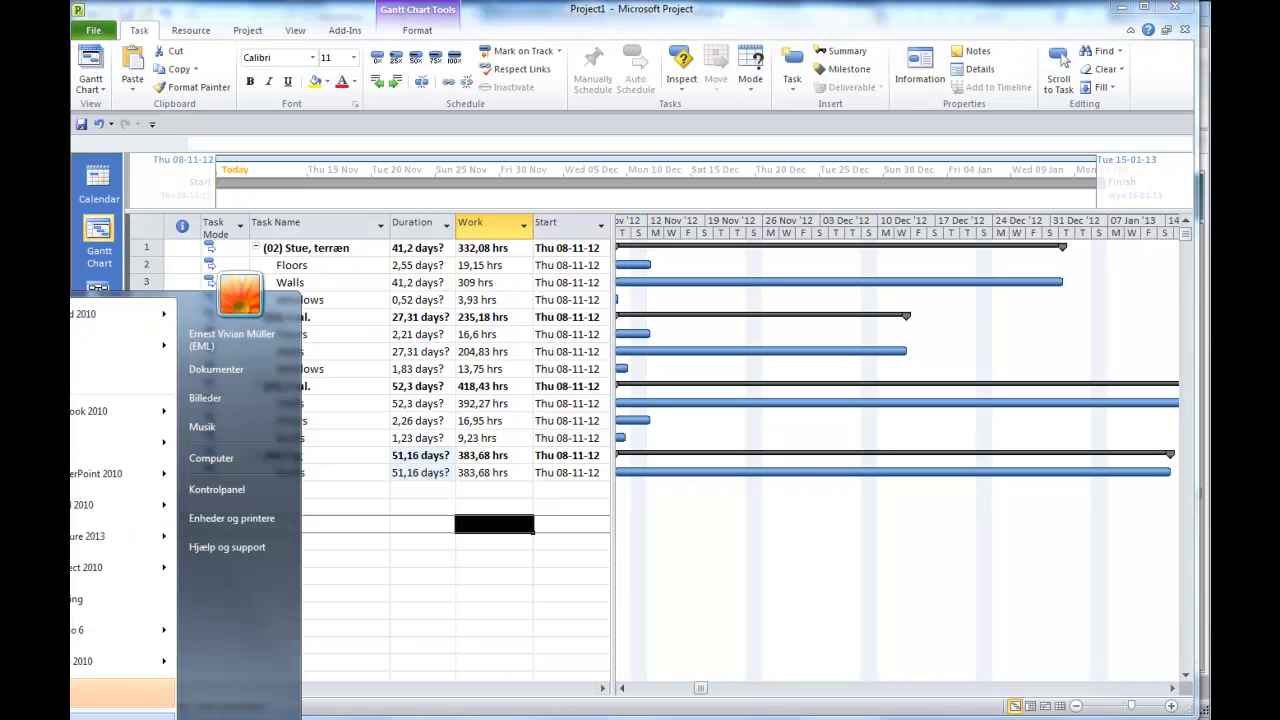
{"action": "key", "text": "Escape"}
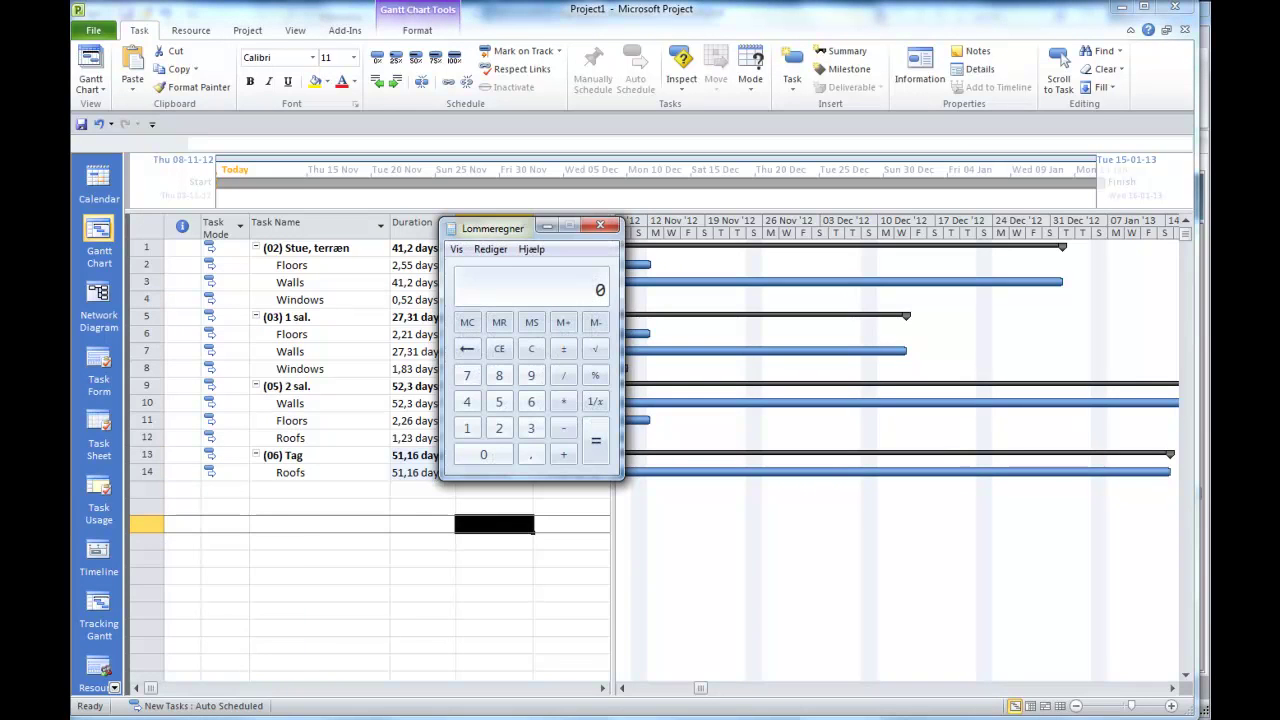
{"action": "left_click_drag", "start_coordinate": [515, 228], "coordinate": [892, 278]}
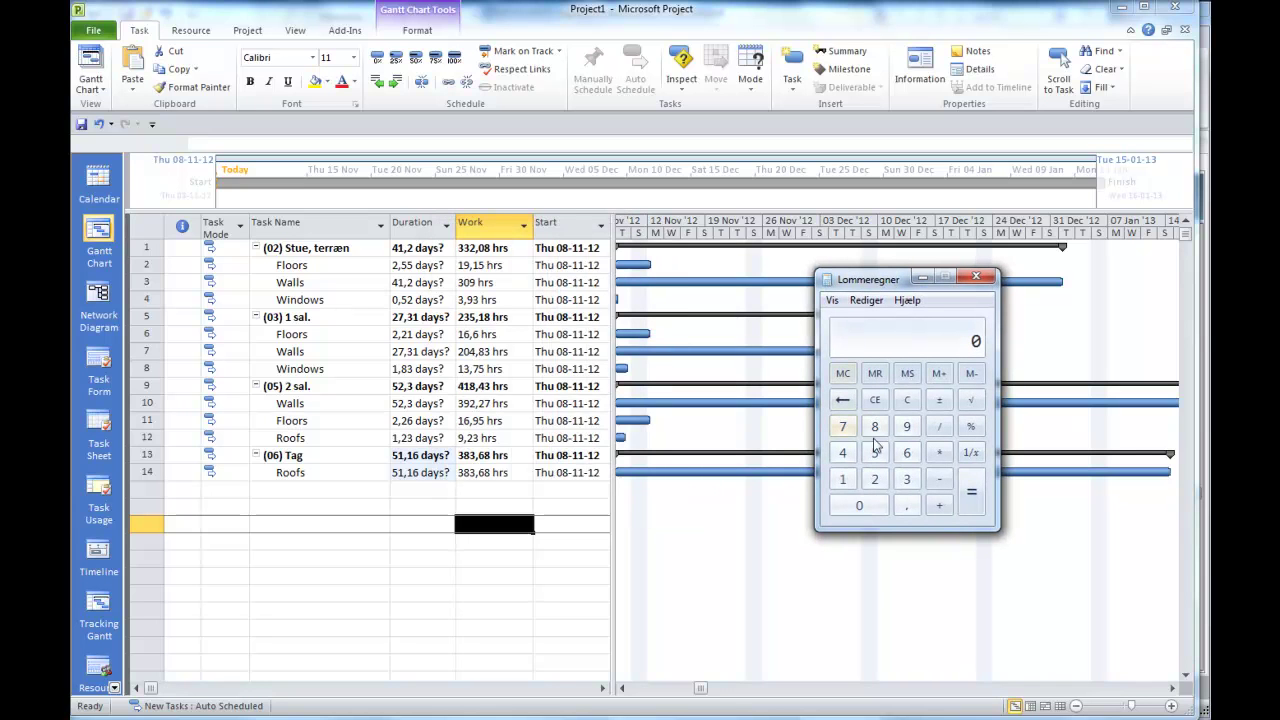
{"action": "left_click", "coordinate": [843, 479]}
{"action": "left_click", "coordinate": [907, 427]}
{"action": "left_click", "coordinate": [907, 505]}
{"action": "left_click", "coordinate": [843, 479]}
{"action": "left_click", "coordinate": [875, 452]}
{"action": "left_click", "coordinate": [939, 432]}
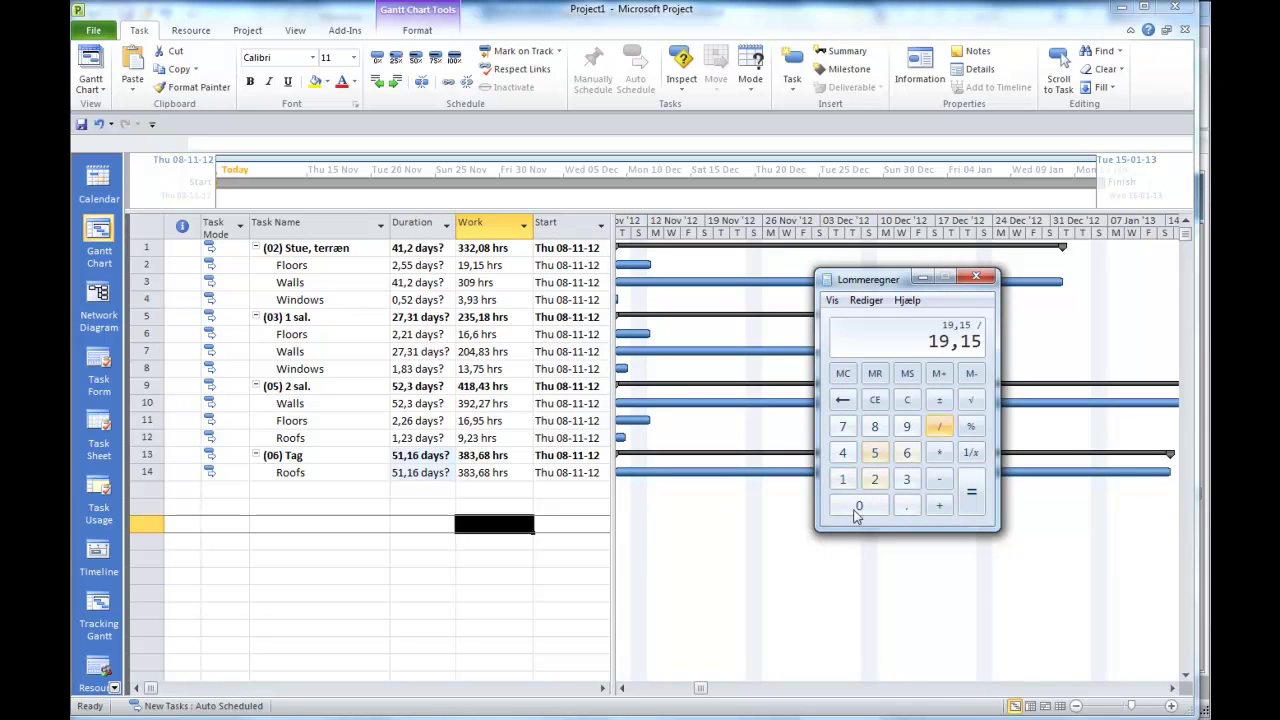
{"action": "left_click", "coordinate": [843, 427]}
{"action": "left_click", "coordinate": [907, 505]}
{"action": "left_click", "coordinate": [875, 453]}
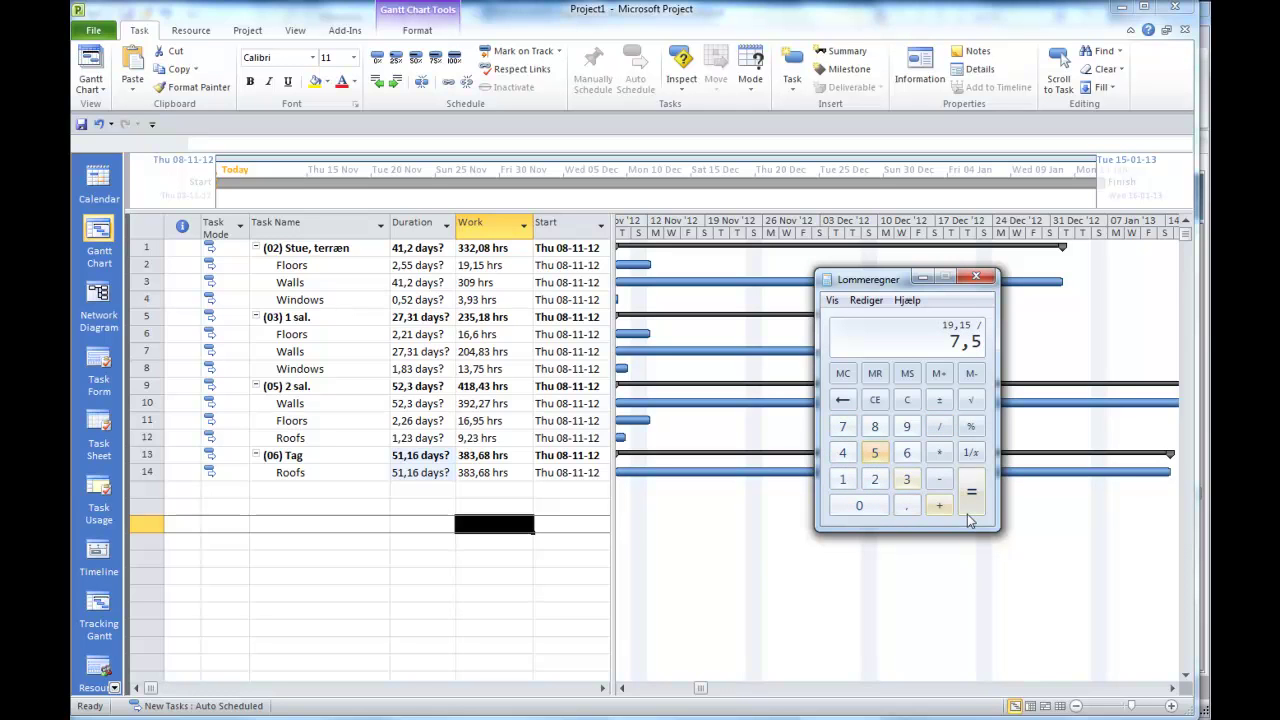
{"action": "left_click", "coordinate": [971, 505]}
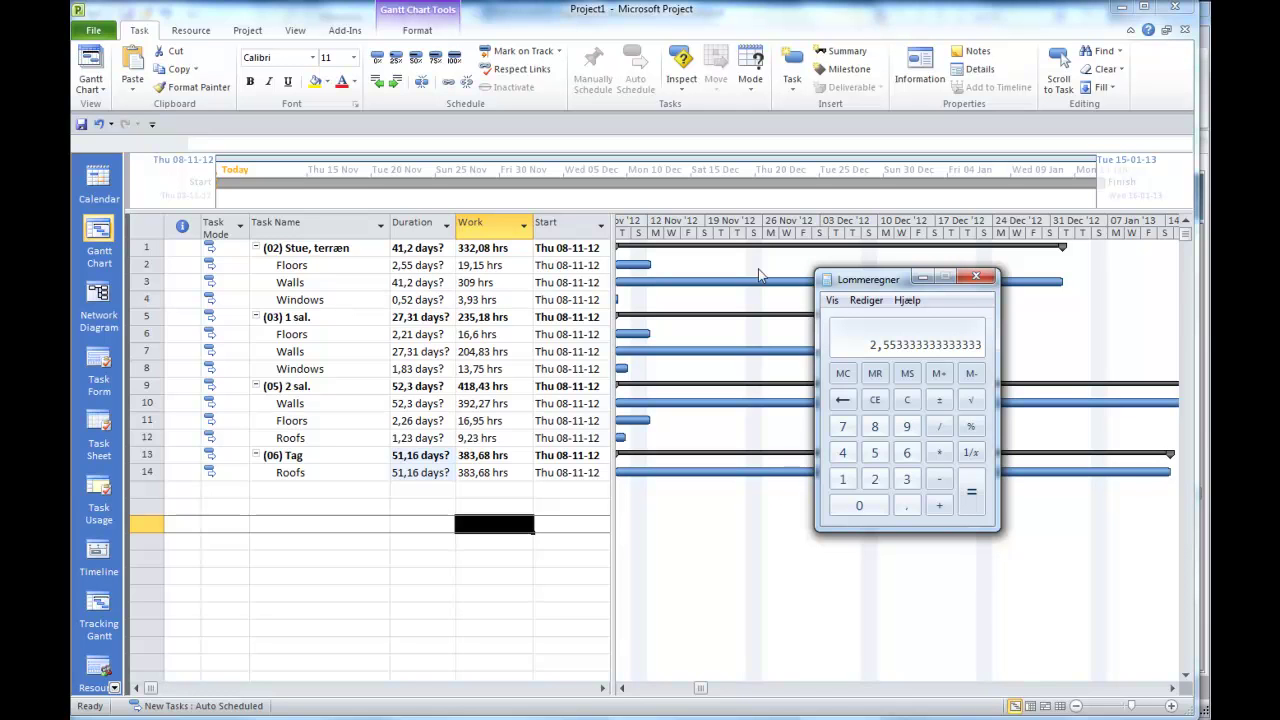
{"action": "left_click", "coordinate": [978, 277]}
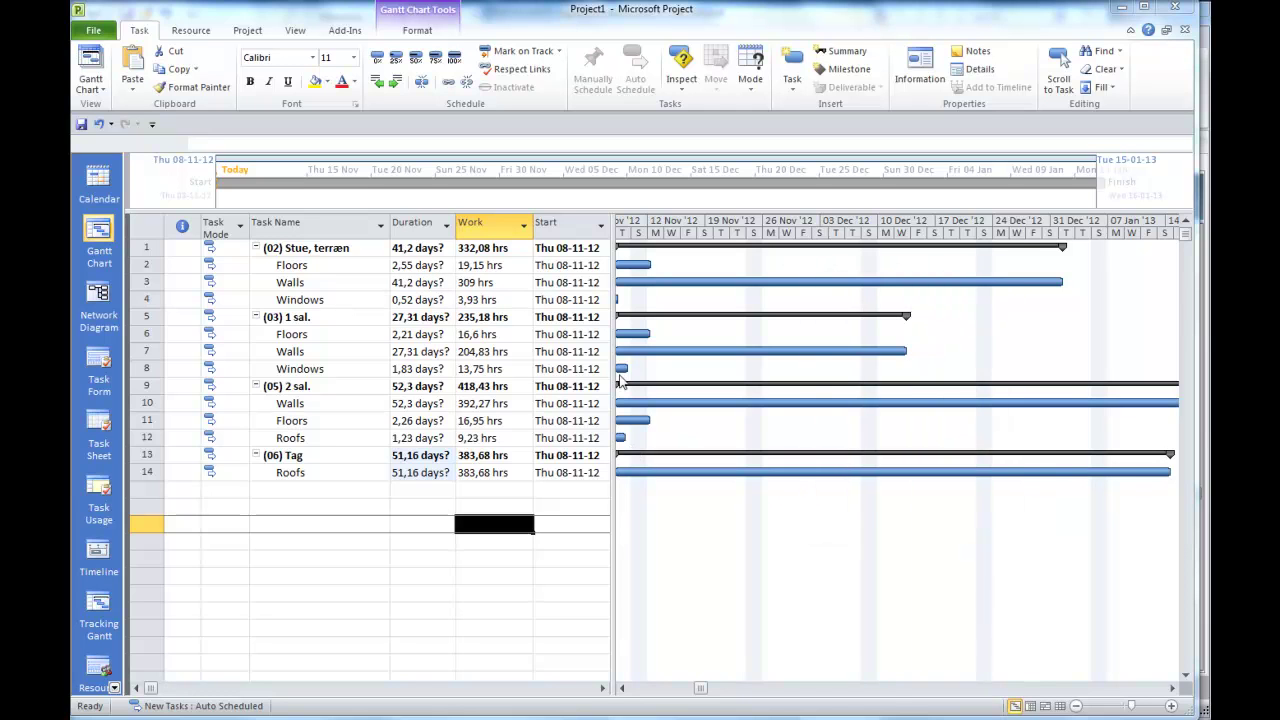
- Show the Task Form details in a split view for the Floors task under (02) Stue, terræn
{"action": "left_click", "coordinate": [621, 688]}
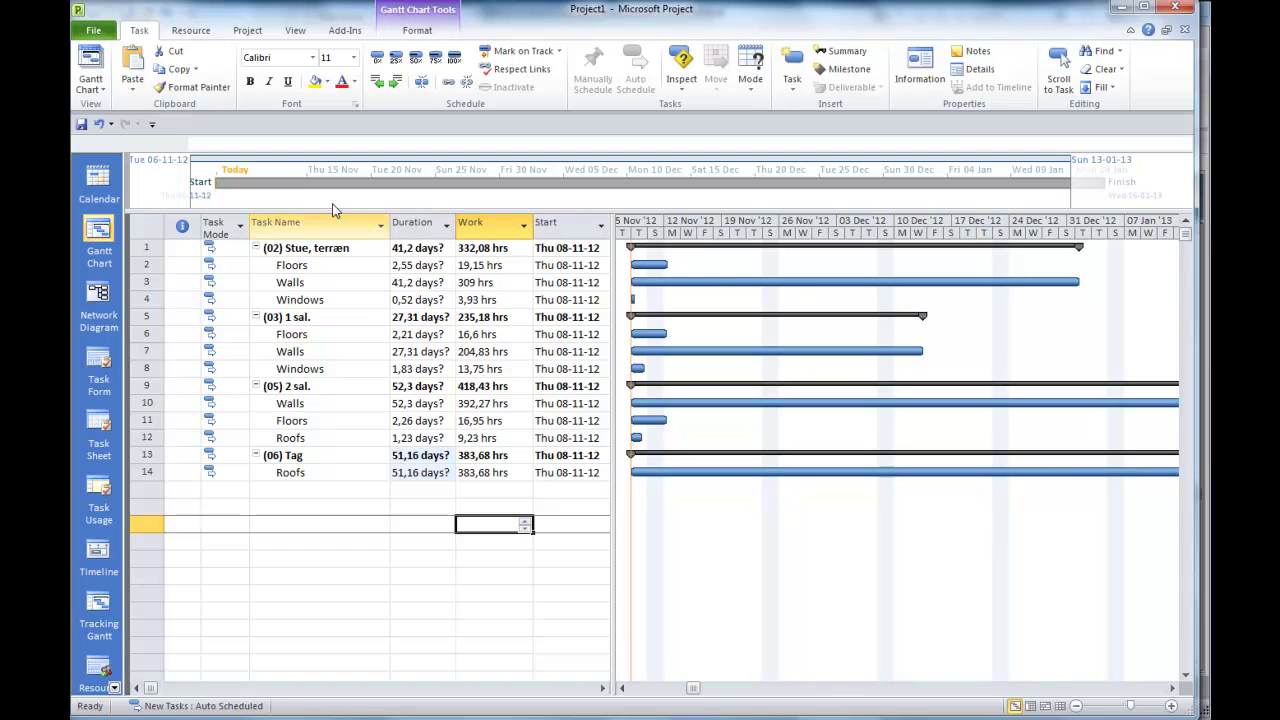
{"action": "left_click", "coordinate": [295, 30]}
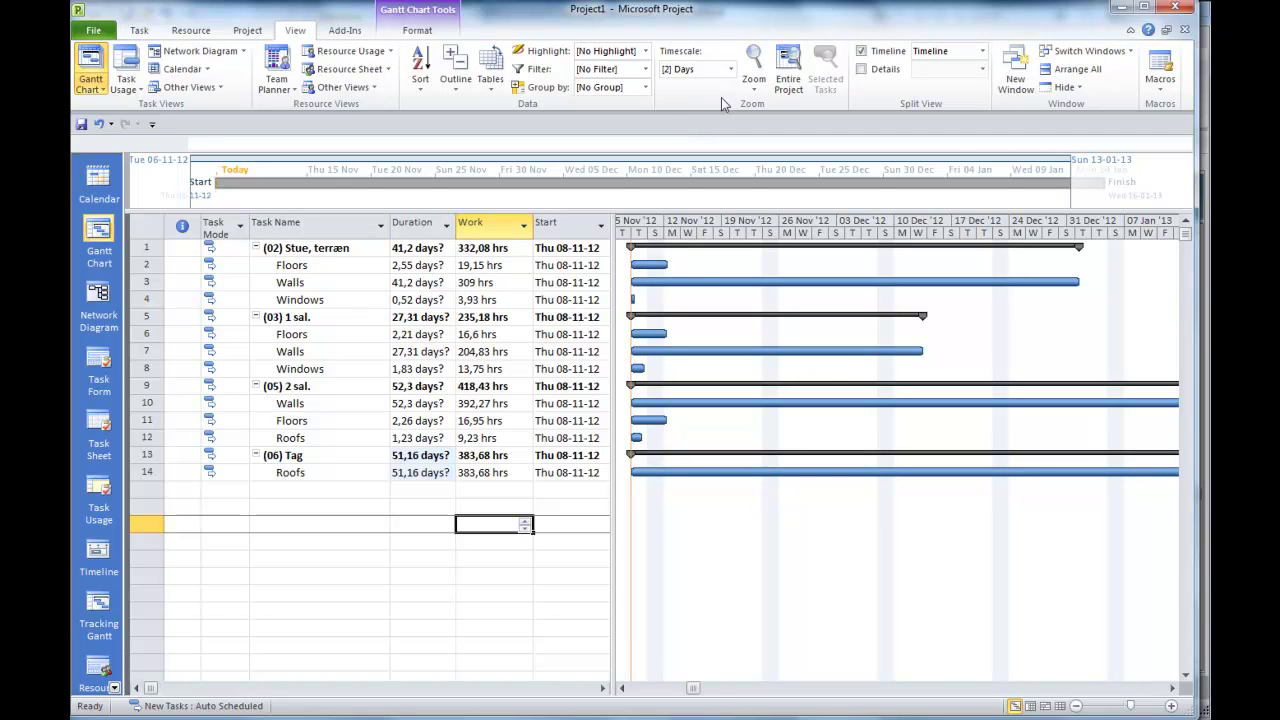
{"action": "left_click", "coordinate": [860, 69]}
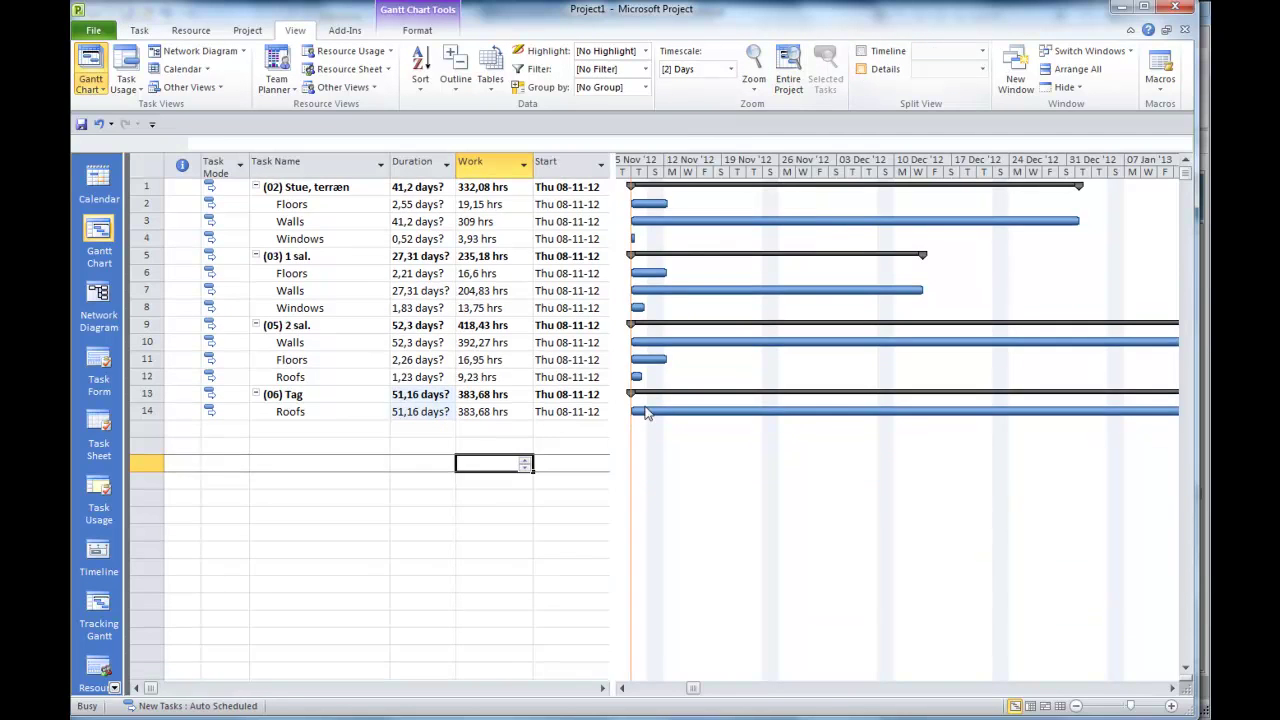
{"action": "left_click", "coordinate": [292, 204]}
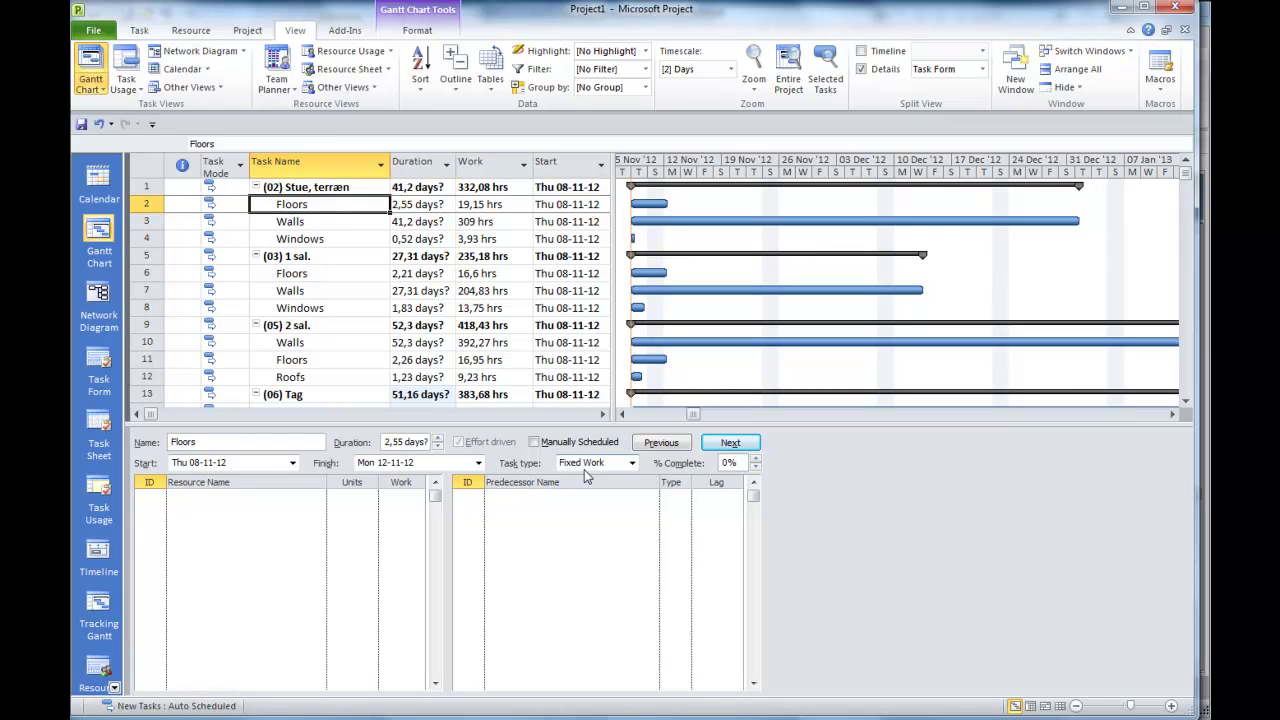
- Assign the resource Labourer to the Floors task under (02) Stue, terræn with 1 unit
{"action": "left_click", "coordinate": [282, 497]}
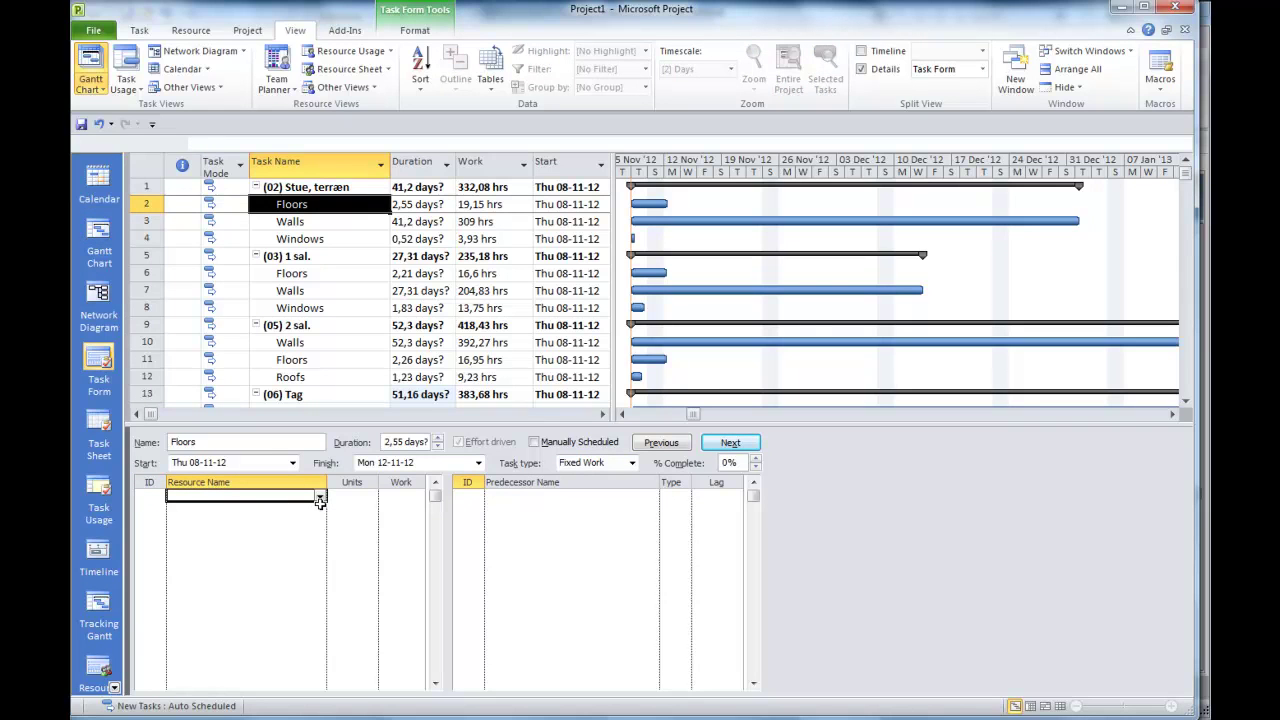
{"action": "type", "text": "ka"}
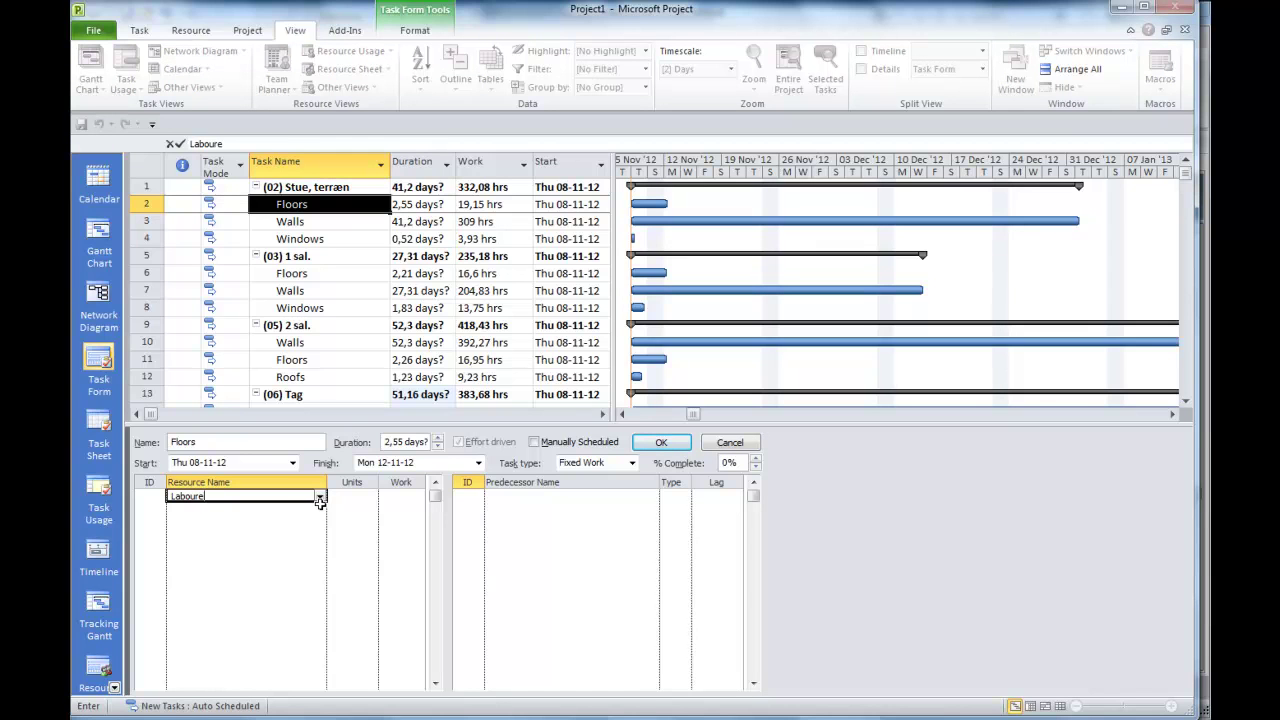
{"action": "left_click", "coordinate": [362, 495]}
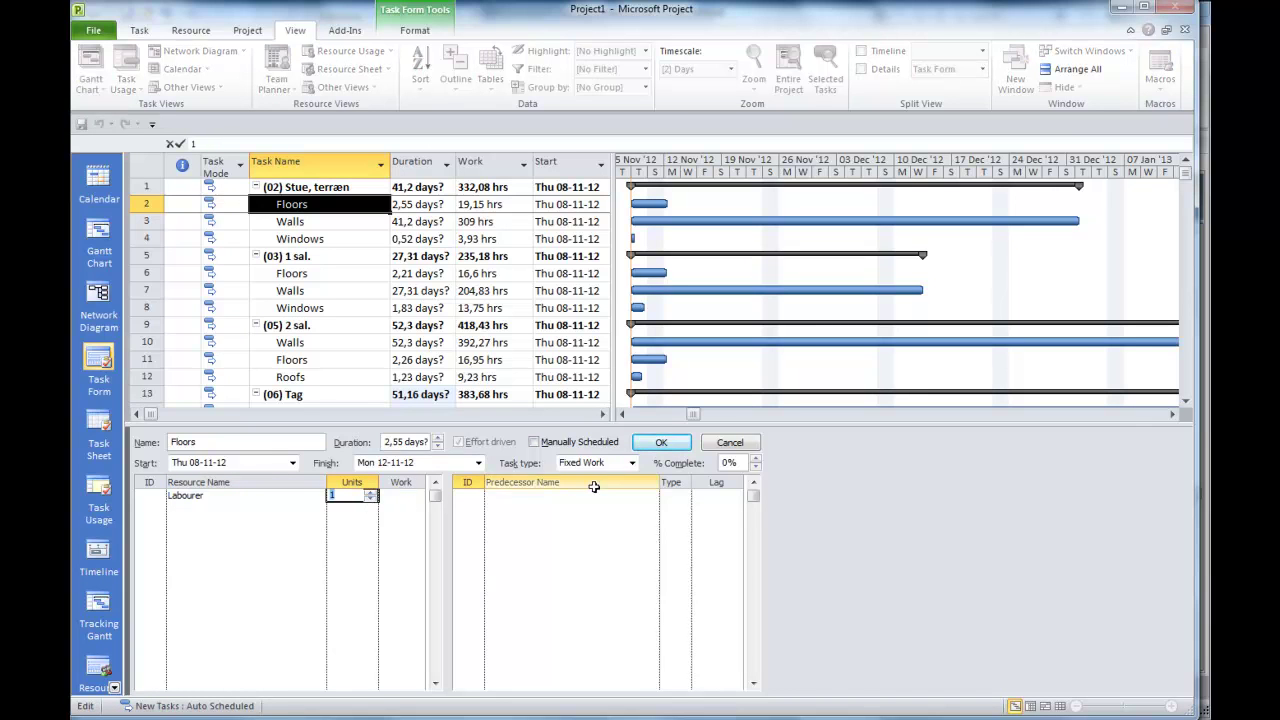
{"action": "left_click", "coordinate": [678, 445]}
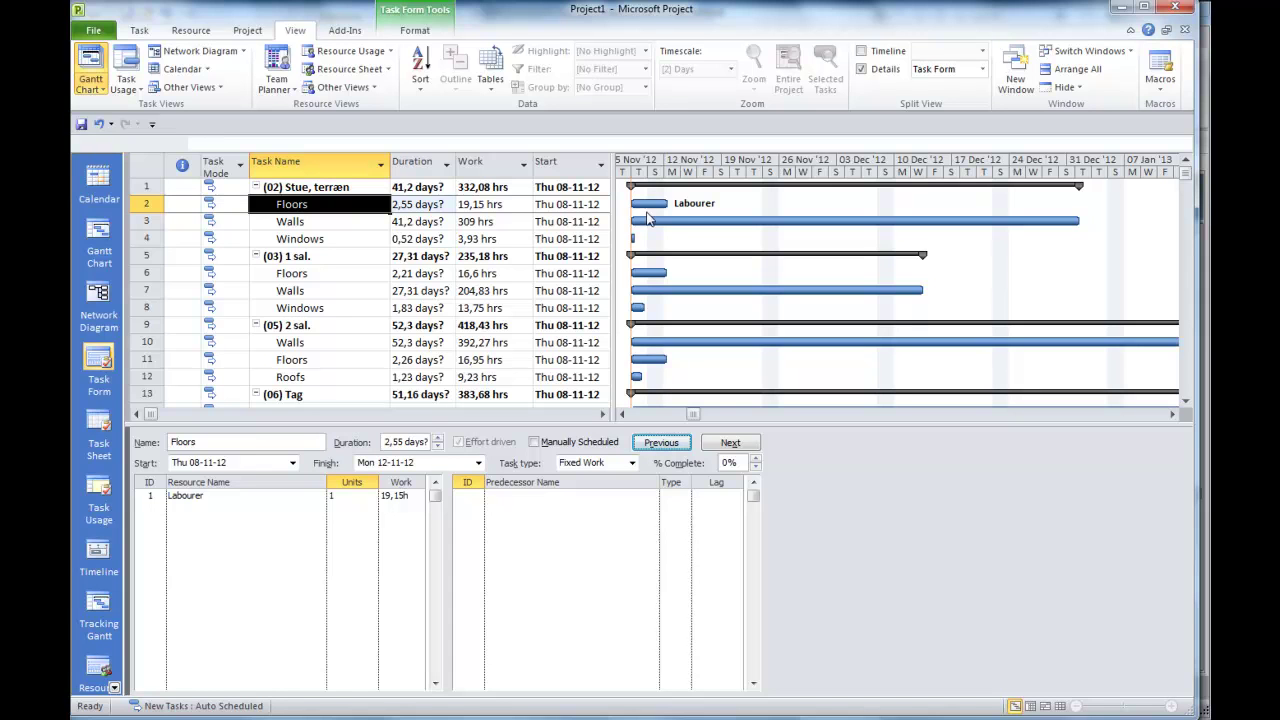
- Set the Labourer units on the ground-floor Floors task to 2 and apply the change
{"action": "left_click", "coordinate": [360, 495]}
{"action": "left_click", "coordinate": [371, 493]}
{"action": "left_click", "coordinate": [371, 493]}
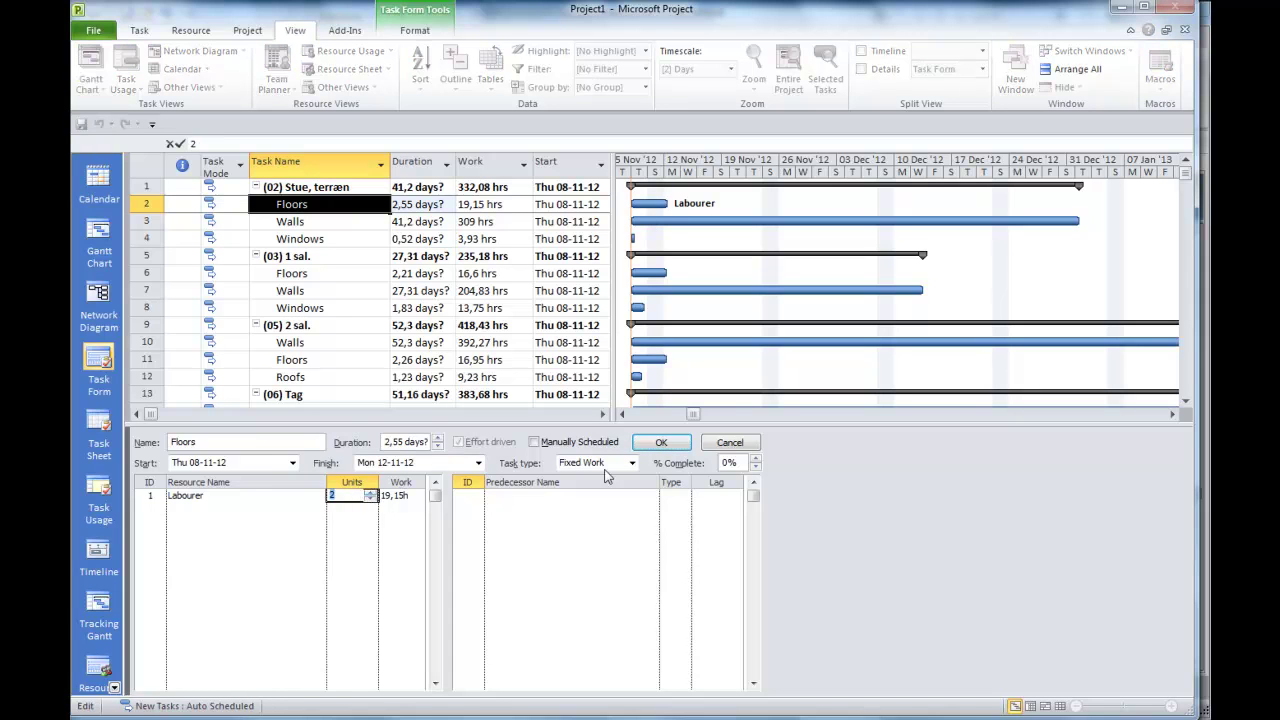
{"action": "left_click", "coordinate": [661, 444]}
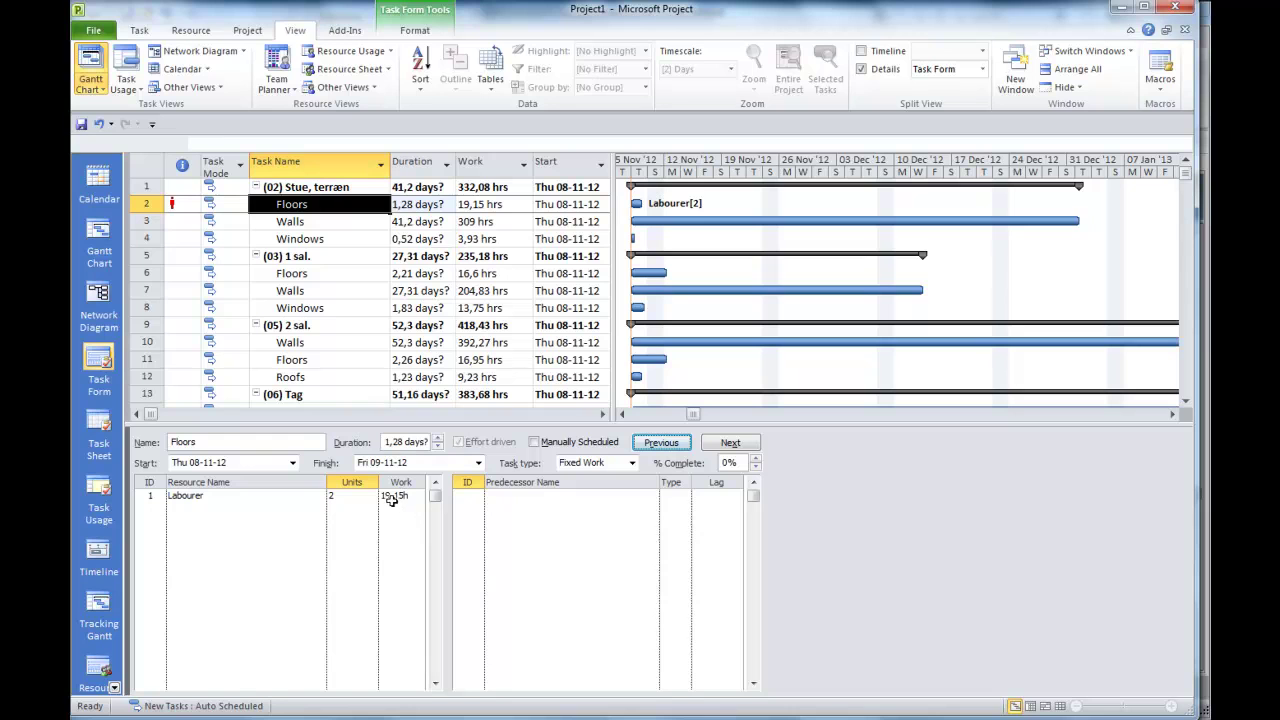
- Assign the resource mason to the Walls task under (02) Stue, terræn with 1 unit
{"action": "left_click", "coordinate": [316, 222]}
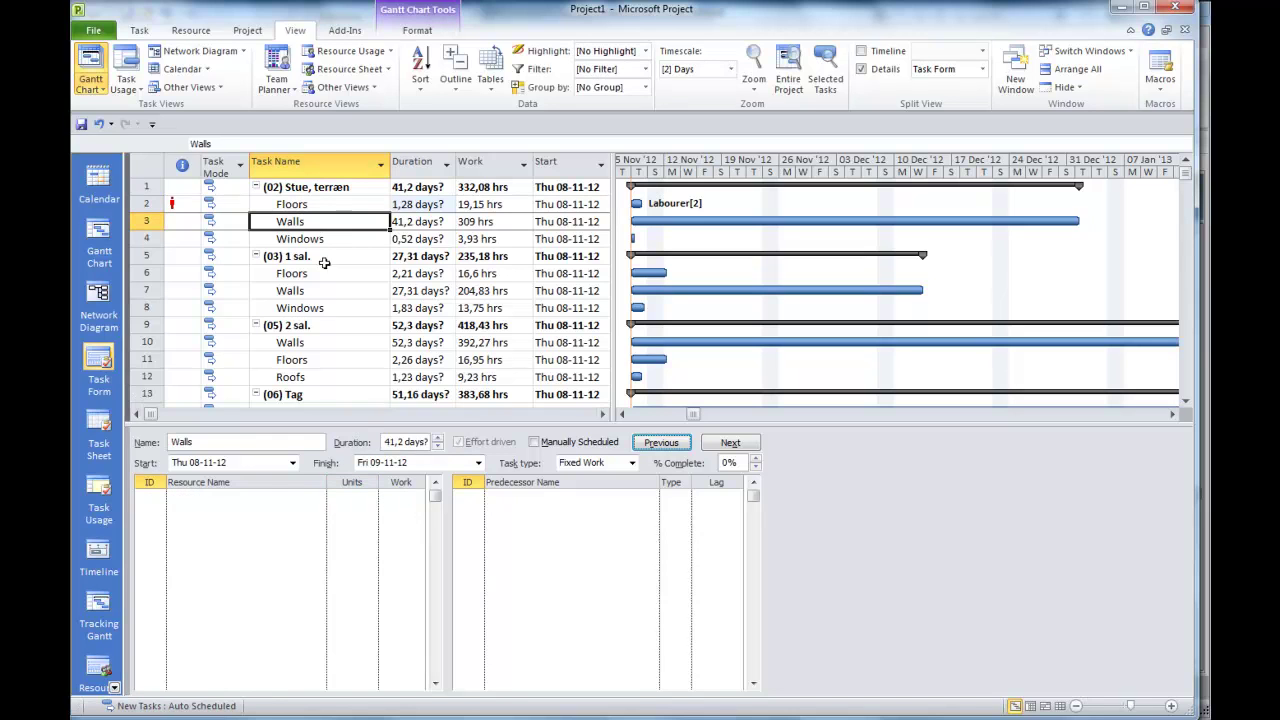
{"action": "left_click", "coordinate": [298, 498]}
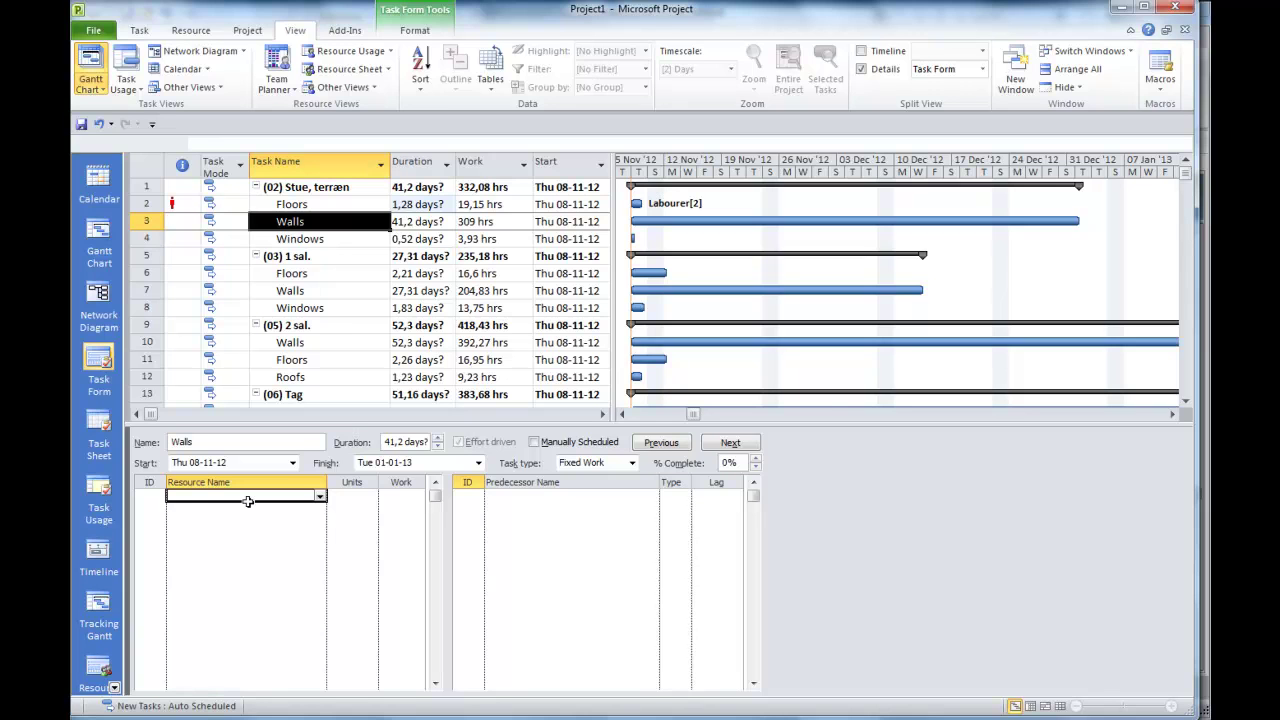
{"action": "type", "text": "ma"}
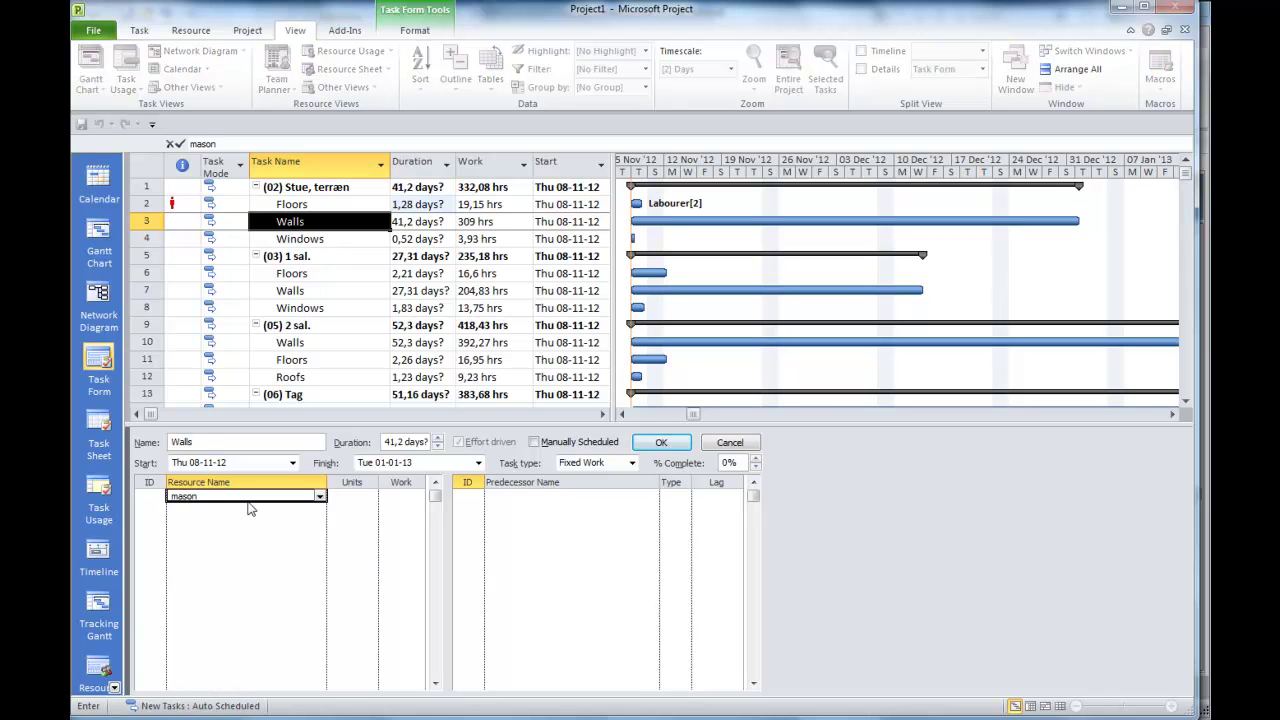
{"action": "type", "text": "son"}
{"action": "left_click", "coordinate": [350, 496]}
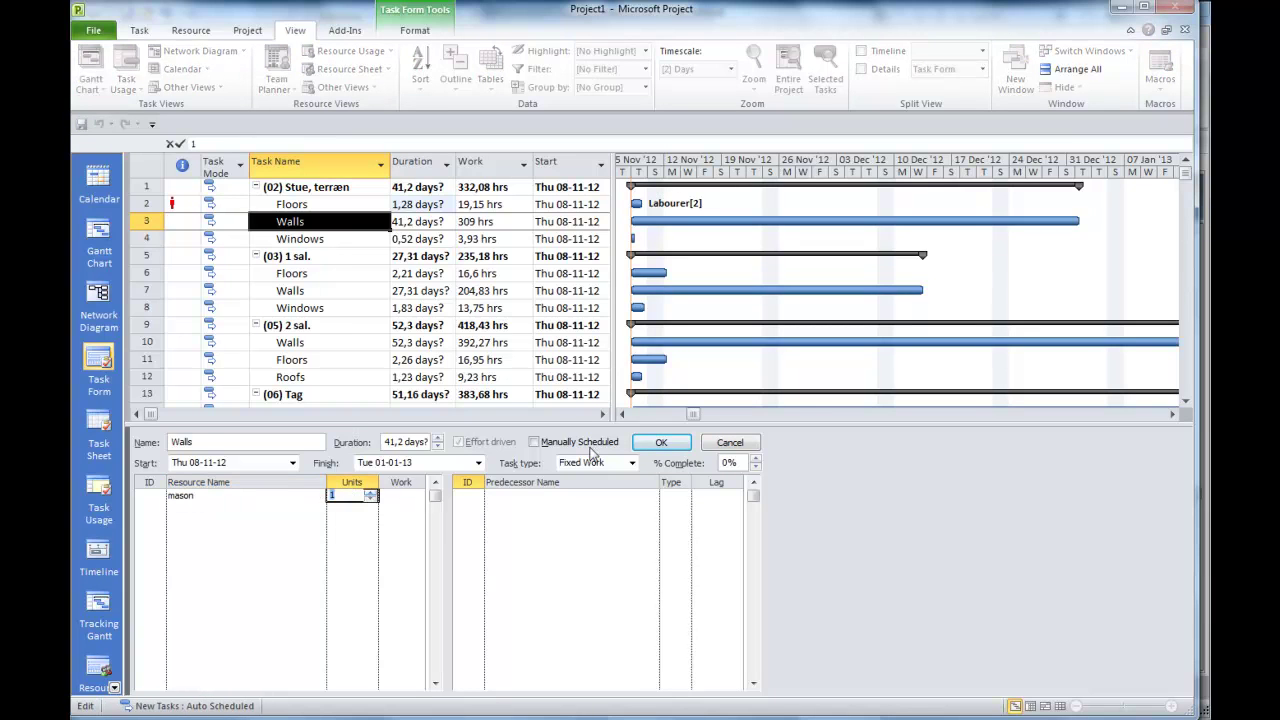
{"action": "left_click", "coordinate": [658, 443]}
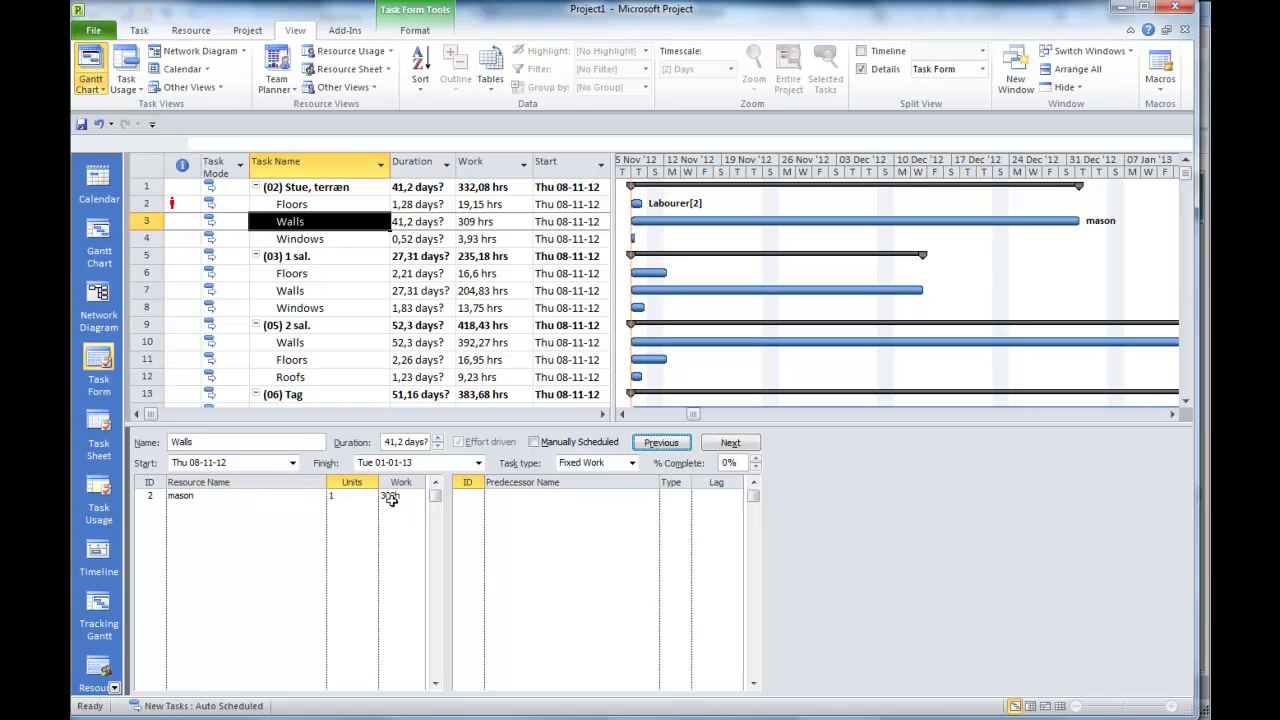
- Set the mason units on the ground-floor Walls task to 2 and apply the change
{"action": "left_click", "coordinate": [355, 499]}
{"action": "left_click", "coordinate": [372, 495]}
{"action": "left_click", "coordinate": [372, 495]}
{"action": "left_click", "coordinate": [372, 495]}
{"action": "left_click", "coordinate": [372, 500]}
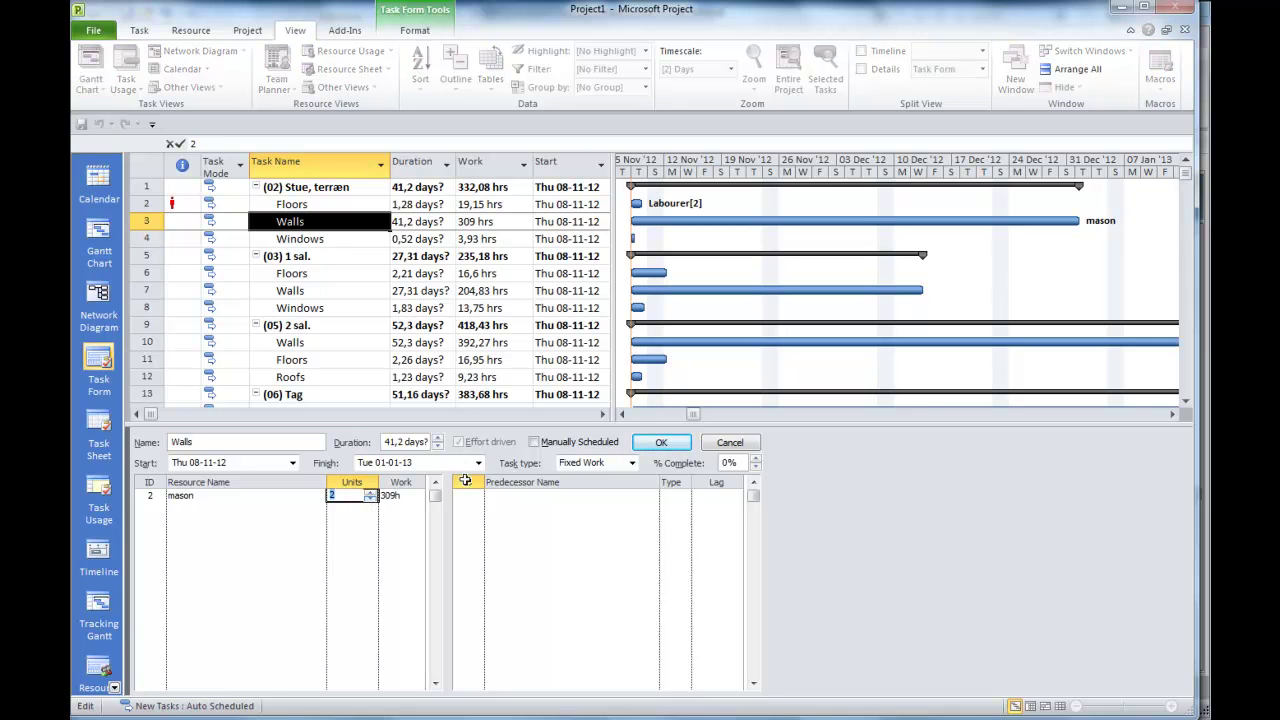
{"action": "left_click", "coordinate": [661, 442]}
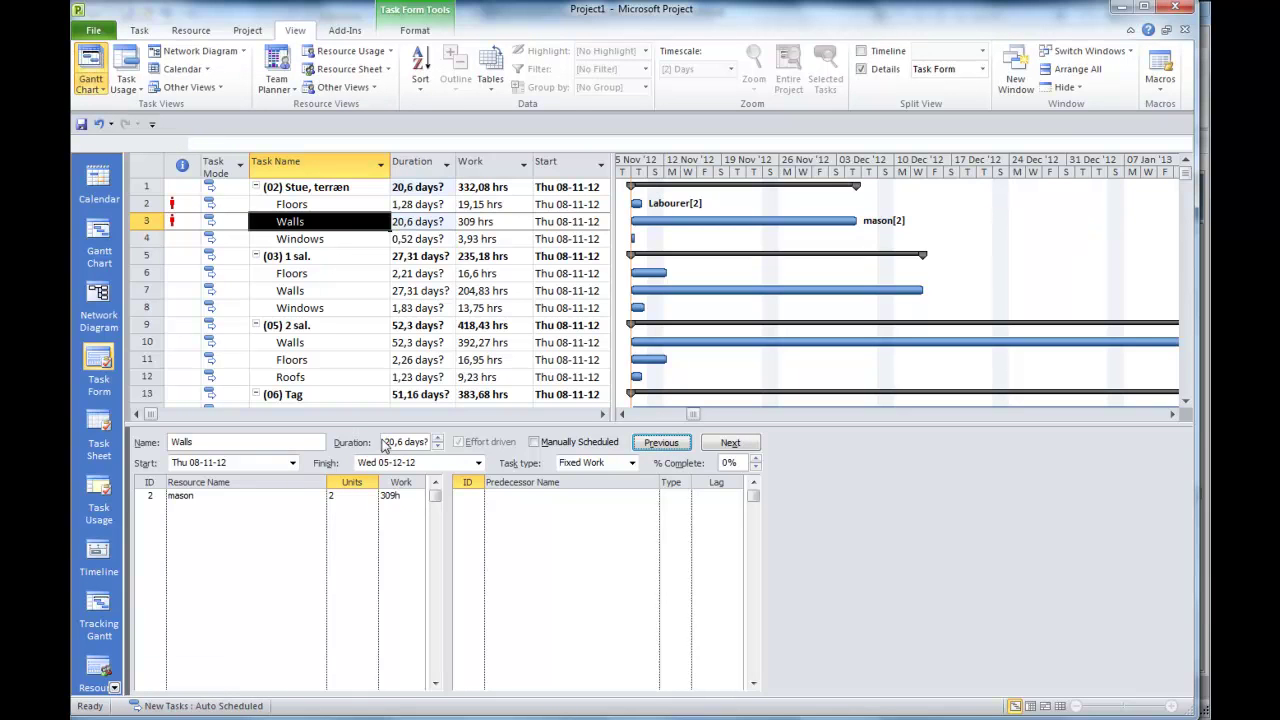
- Set the mason units on the ground-floor Walls task to 3 and apply the change
{"action": "left_click", "coordinate": [355, 495]}
{"action": "left_click", "coordinate": [369, 493]}
{"action": "left_click", "coordinate": [369, 493]}
{"action": "left_click", "coordinate": [661, 442]}
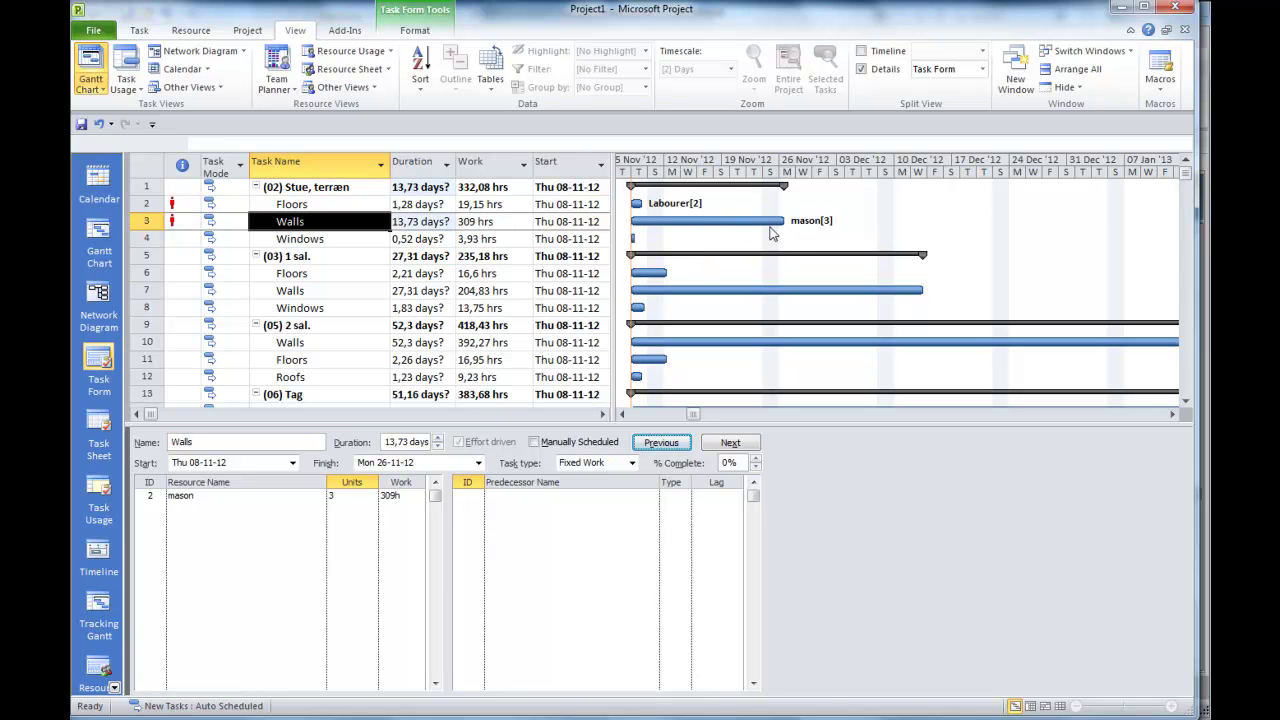
- Show the project summary task in the Gantt chart and widen the Task Name column to fit its longest name
{"action": "mouse_move", "coordinate": [762, 224]}
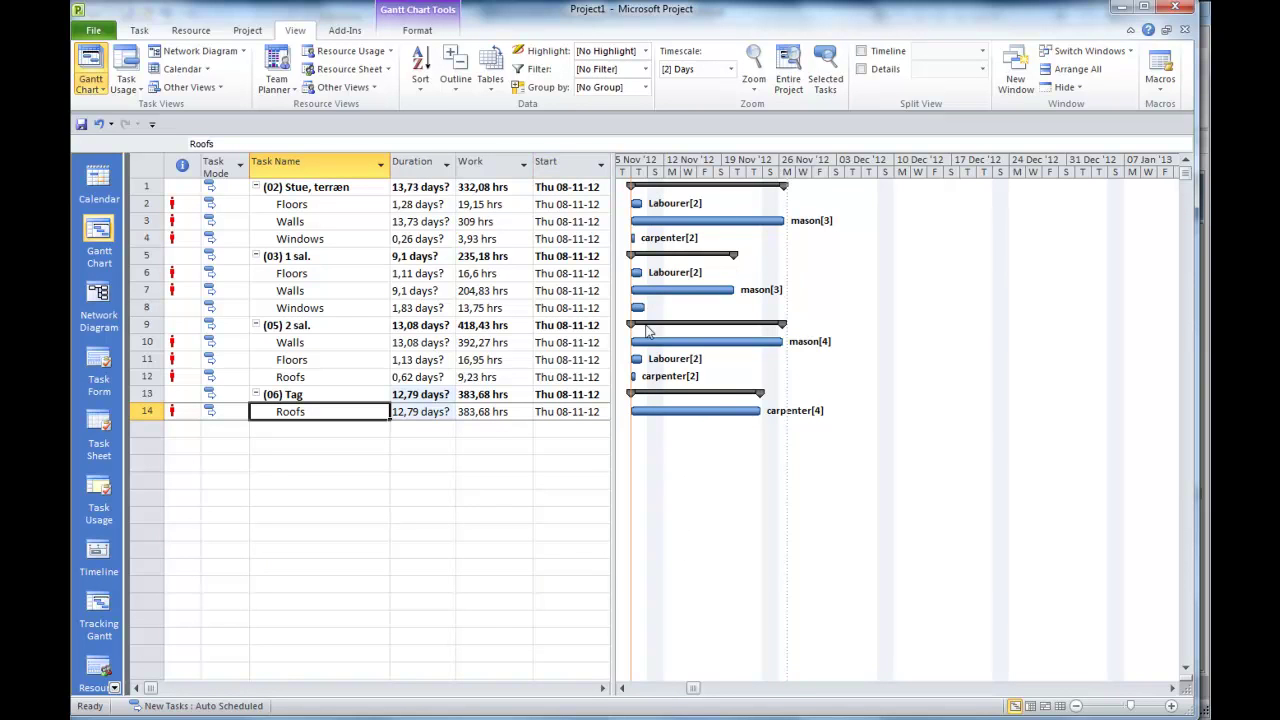
{"action": "left_click", "coordinate": [418, 30]}
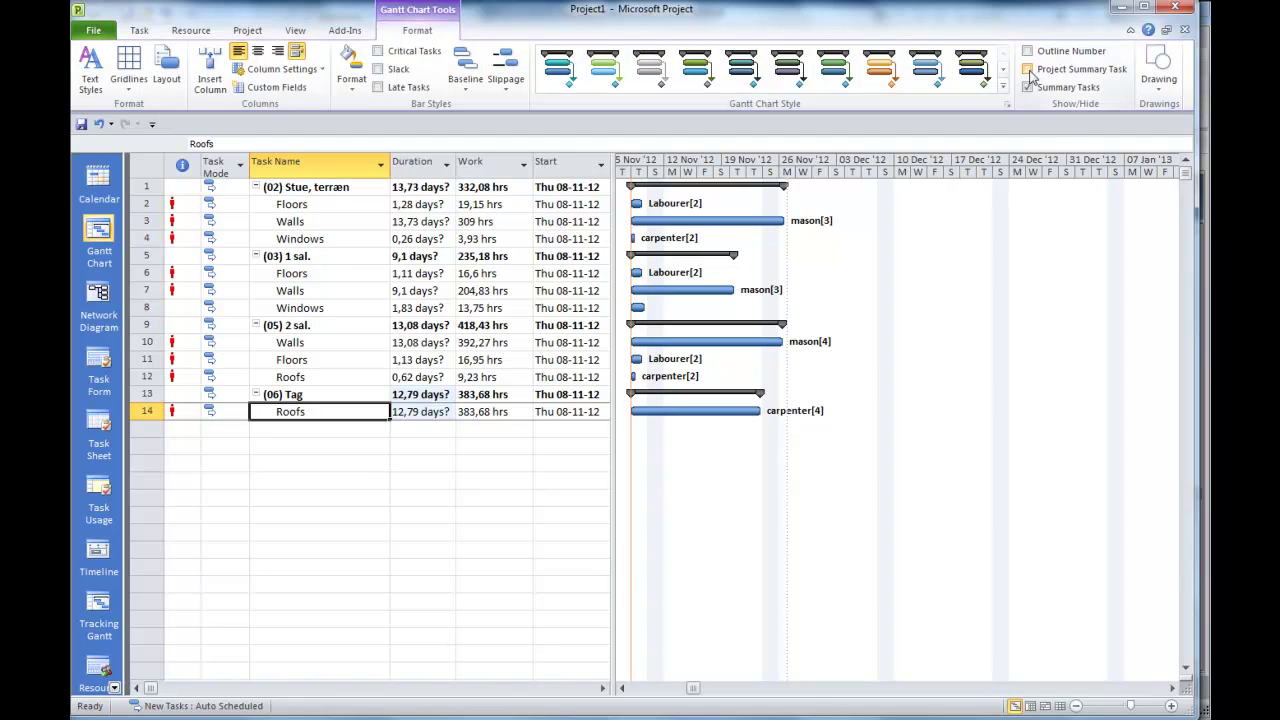
{"action": "left_click", "coordinate": [1028, 70]}
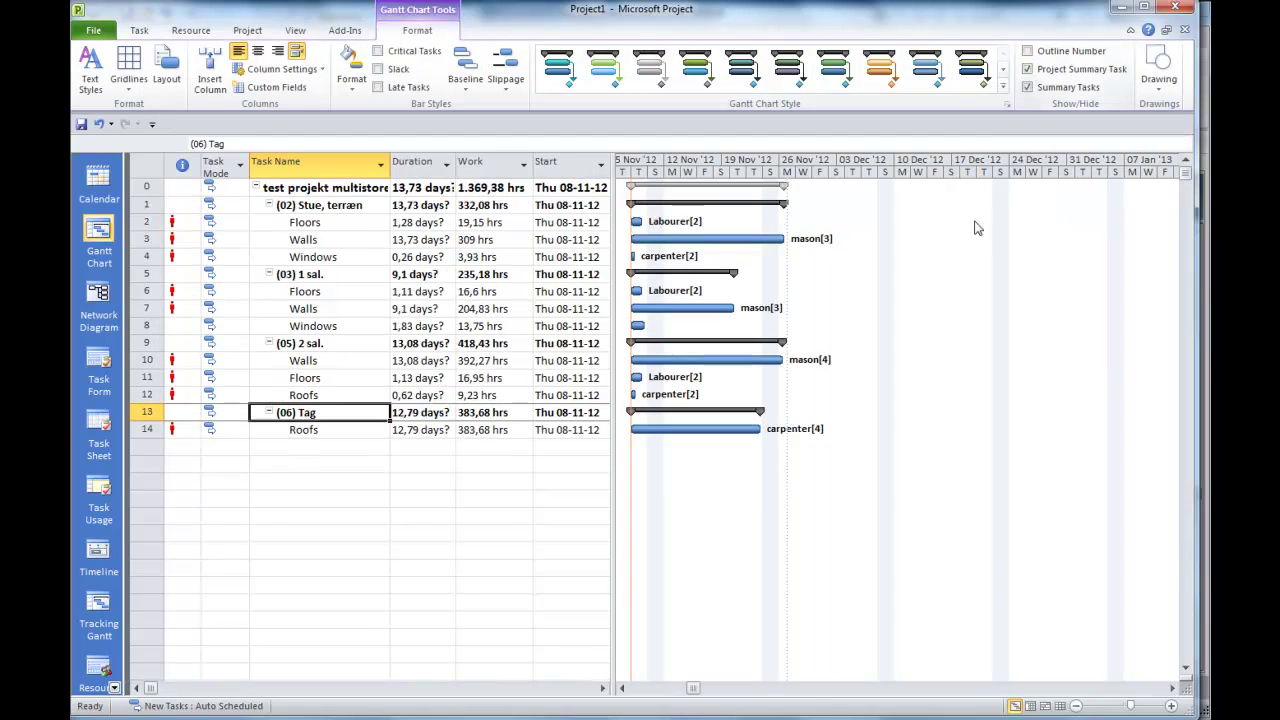
{"action": "double_click", "coordinate": [390, 167]}
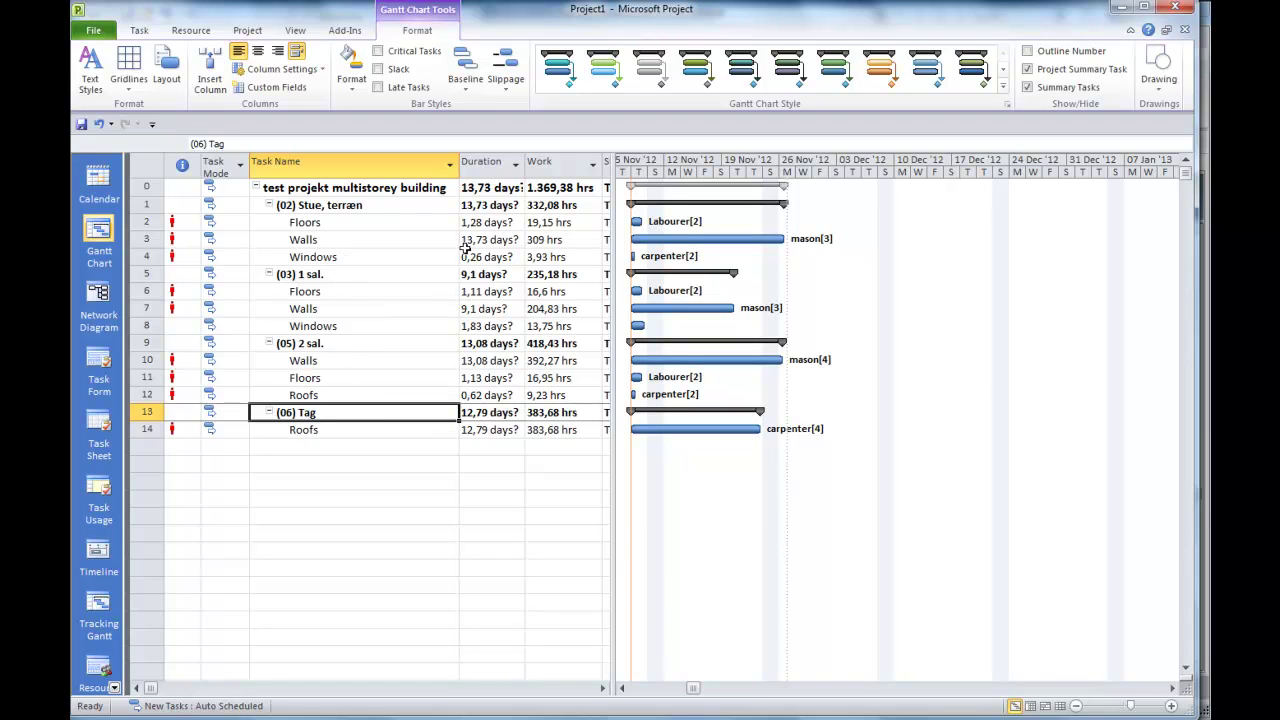
- Move the Windows tasks from (02) Stue, terræn and (03) 1 sal. to the end of the list under (06) Tag
{"action": "left_click", "coordinate": [146, 256]}
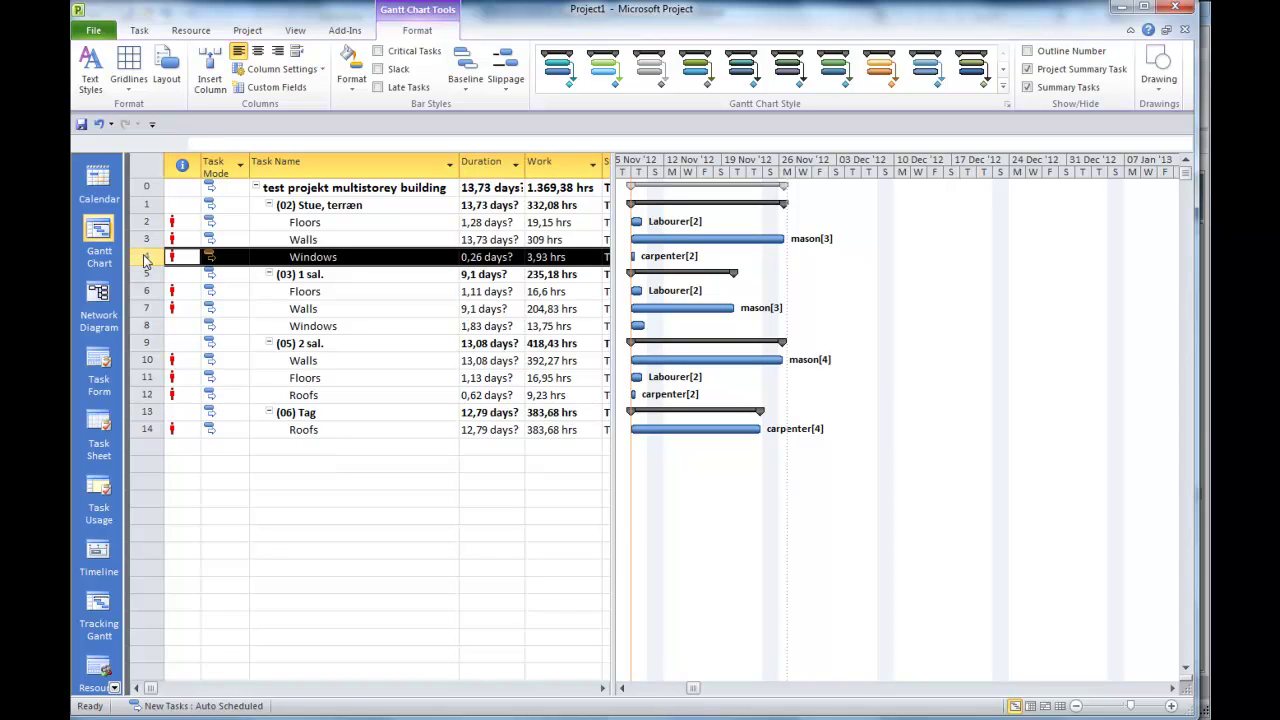
{"action": "left_click_drag", "start_coordinate": [145, 262], "coordinate": [152, 433]}
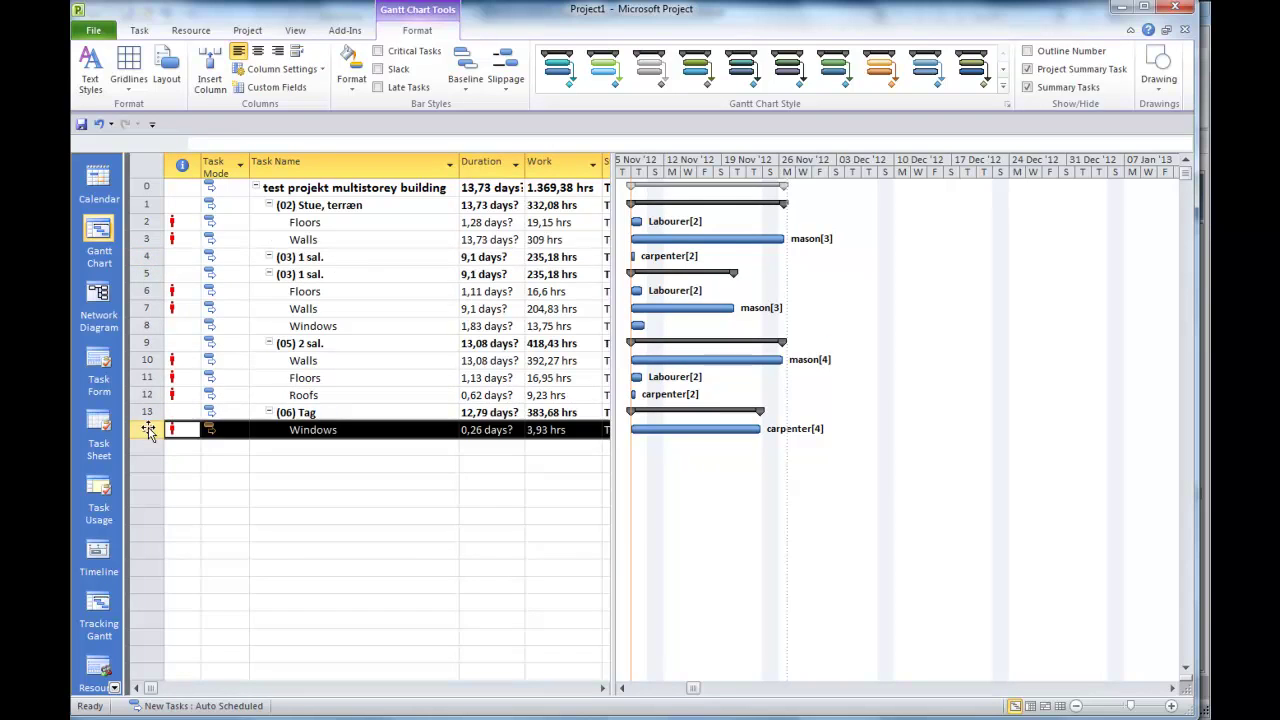
{"action": "left_click", "coordinate": [147, 309]}
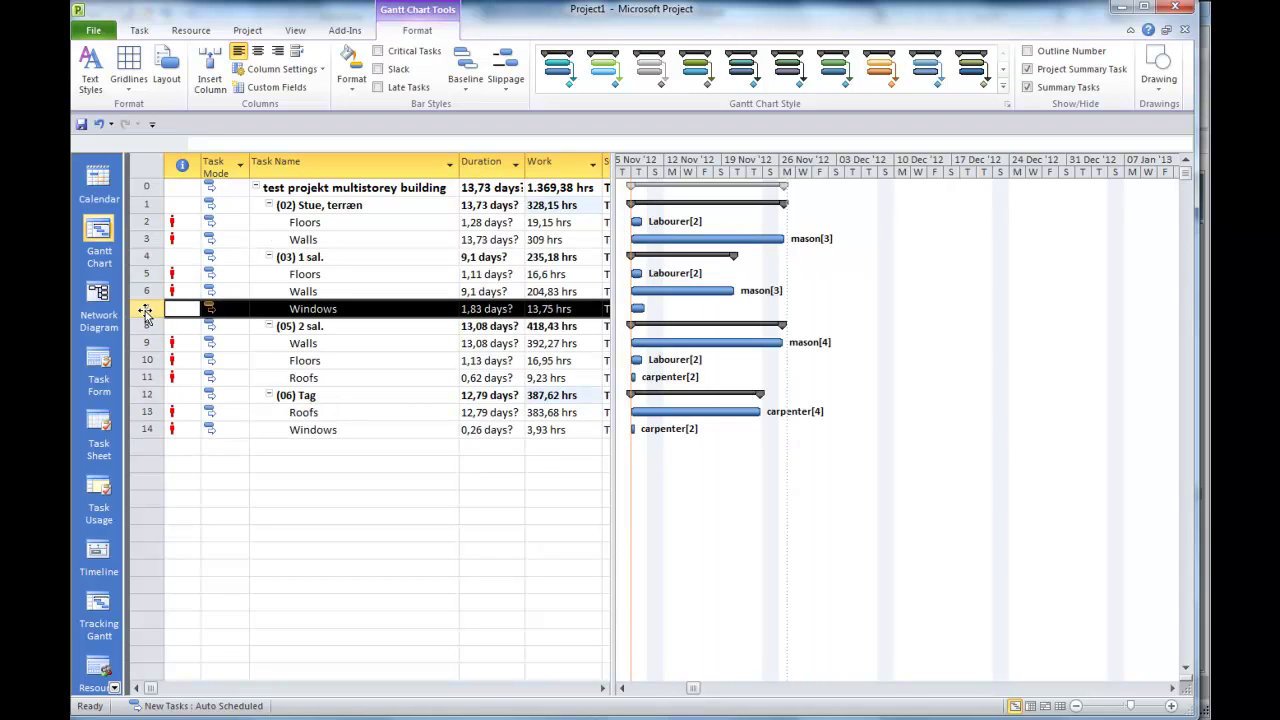
{"action": "left_click_drag", "start_coordinate": [143, 321], "coordinate": [158, 436]}
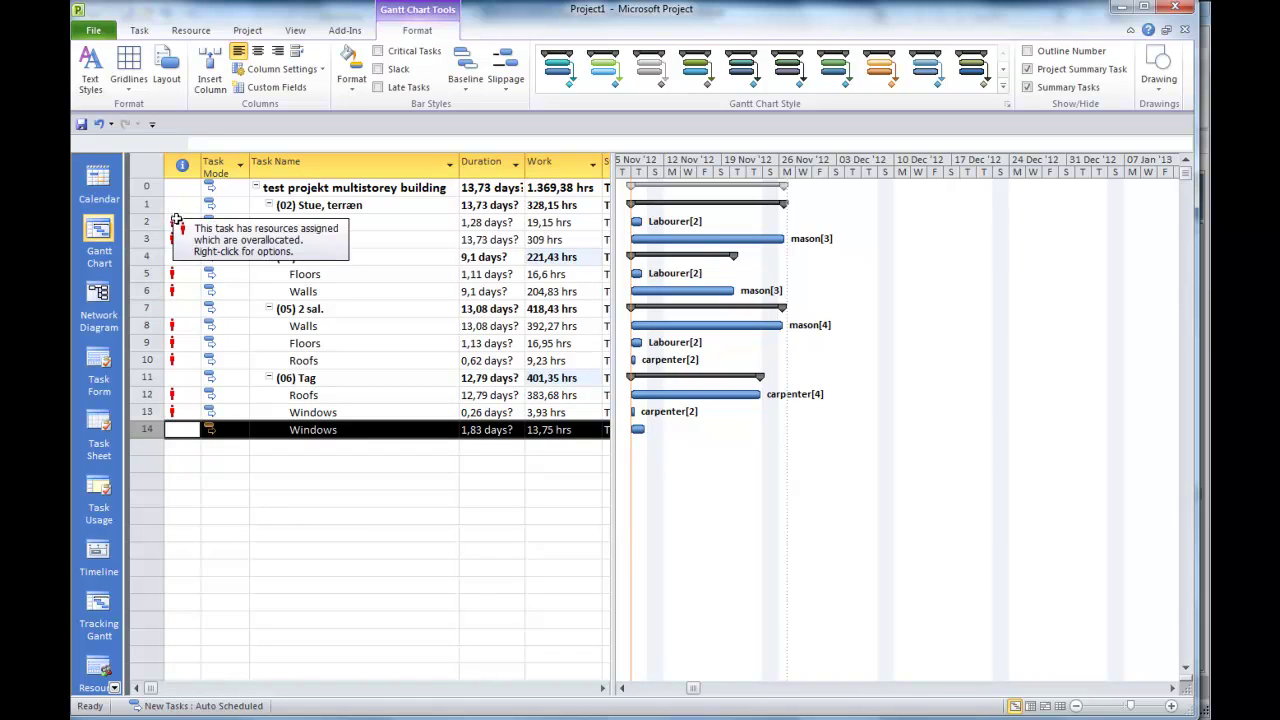
- Link the Floors task to the Walls task under (02) Stue, terræn
{"action": "left_click", "coordinate": [298, 224]}
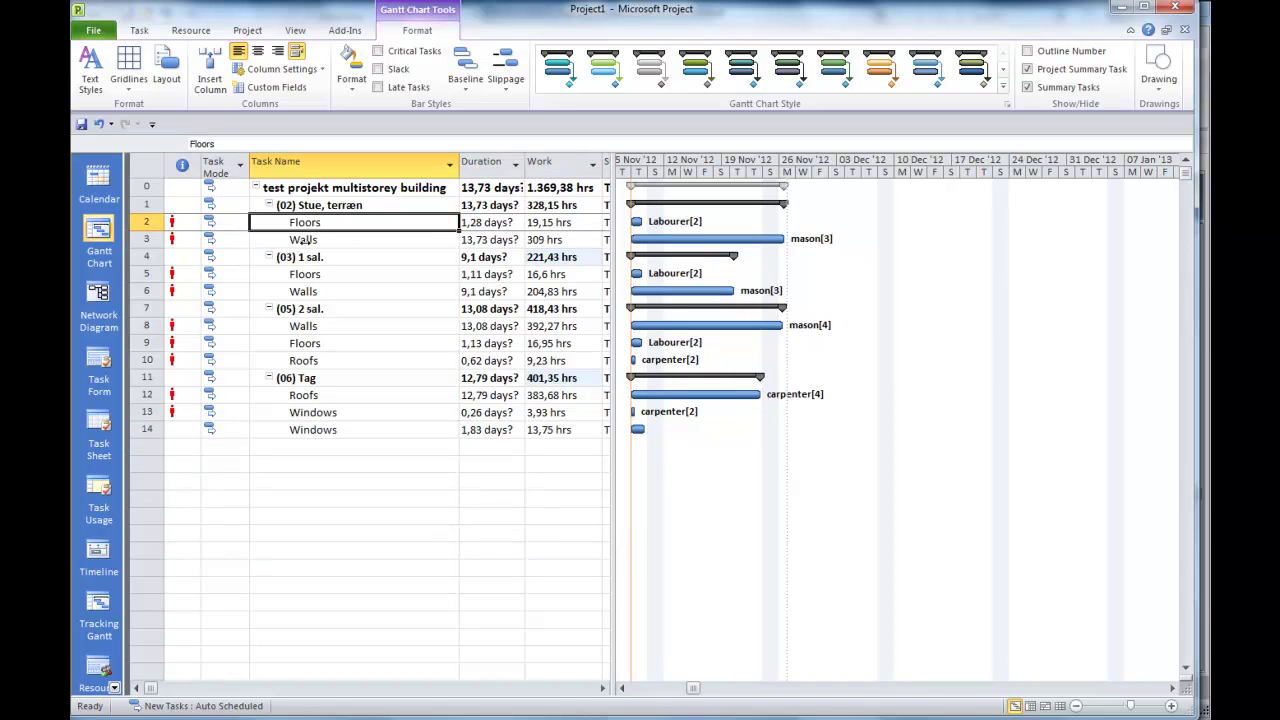
{"action": "left_click", "coordinate": [303, 240], "text": "shift"}
{"action": "right_click", "coordinate": [310, 239]}
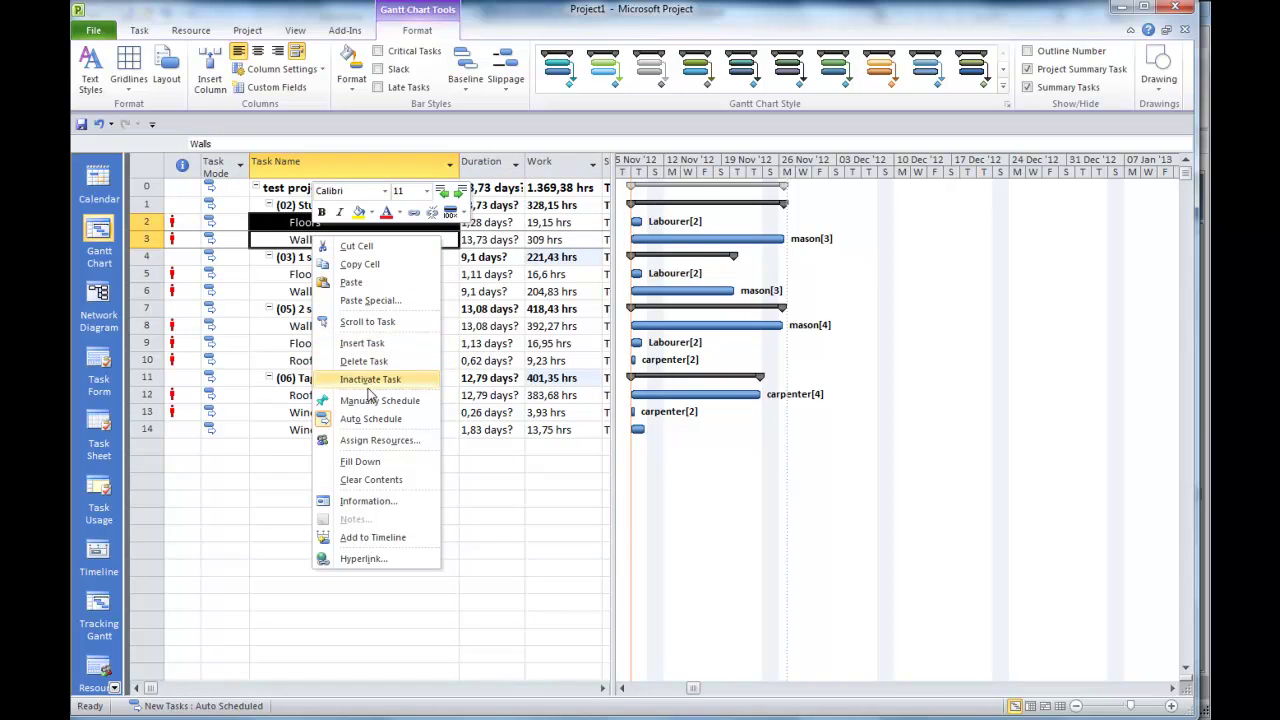
{"action": "left_click", "coordinate": [414, 212]}
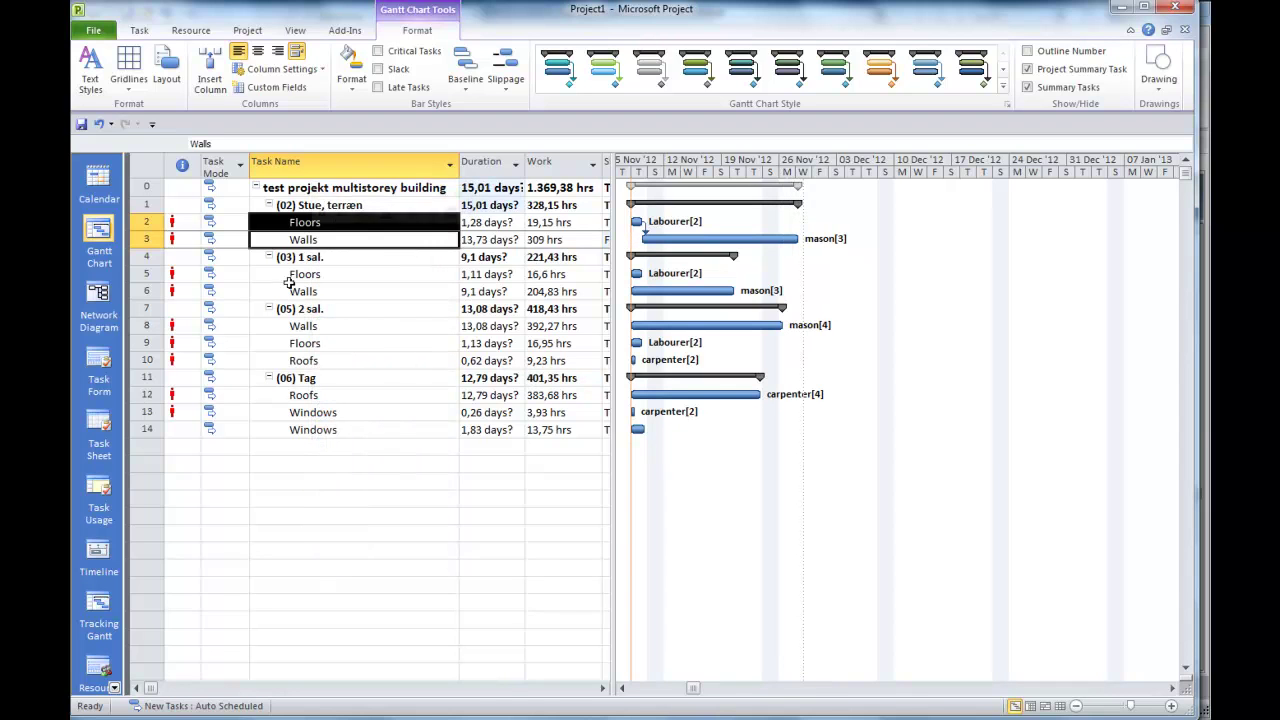
- Link the Walls task under (02) Stue, terræn to the Floors task under (03) 1 sal
{"action": "left_click", "coordinate": [276, 240]}
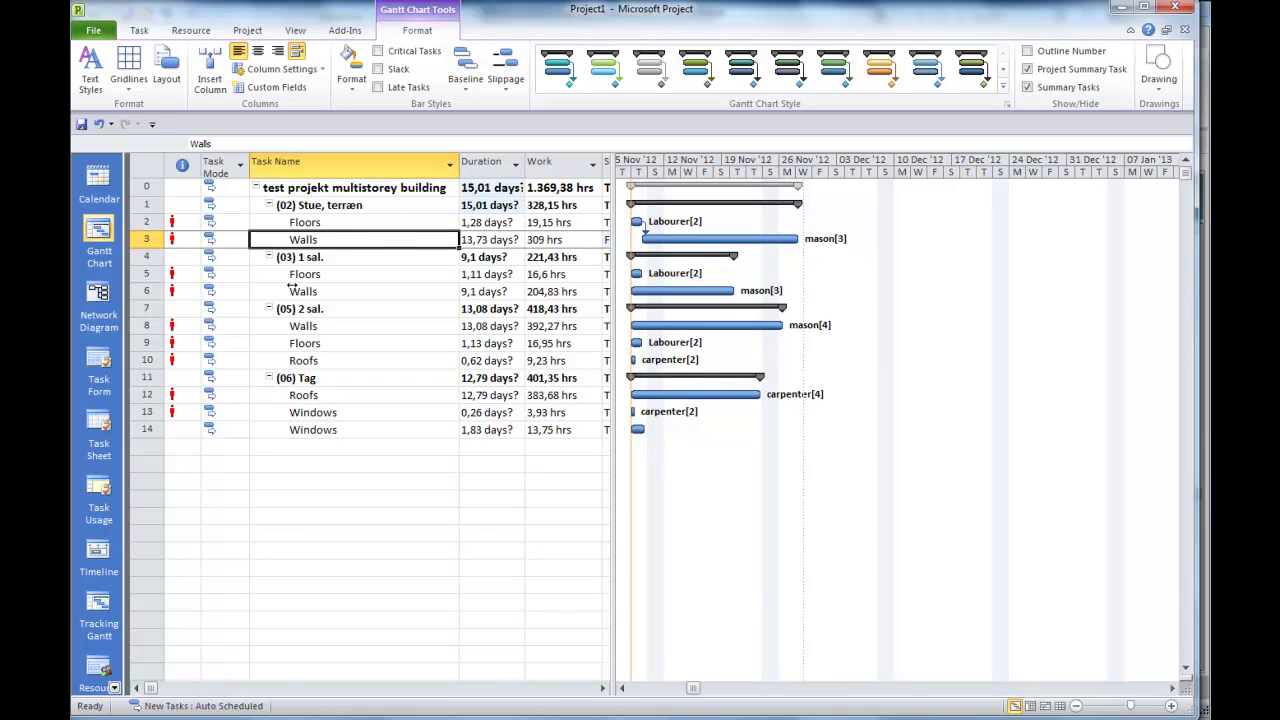
{"action": "left_click", "coordinate": [288, 274], "text": "ctrl"}
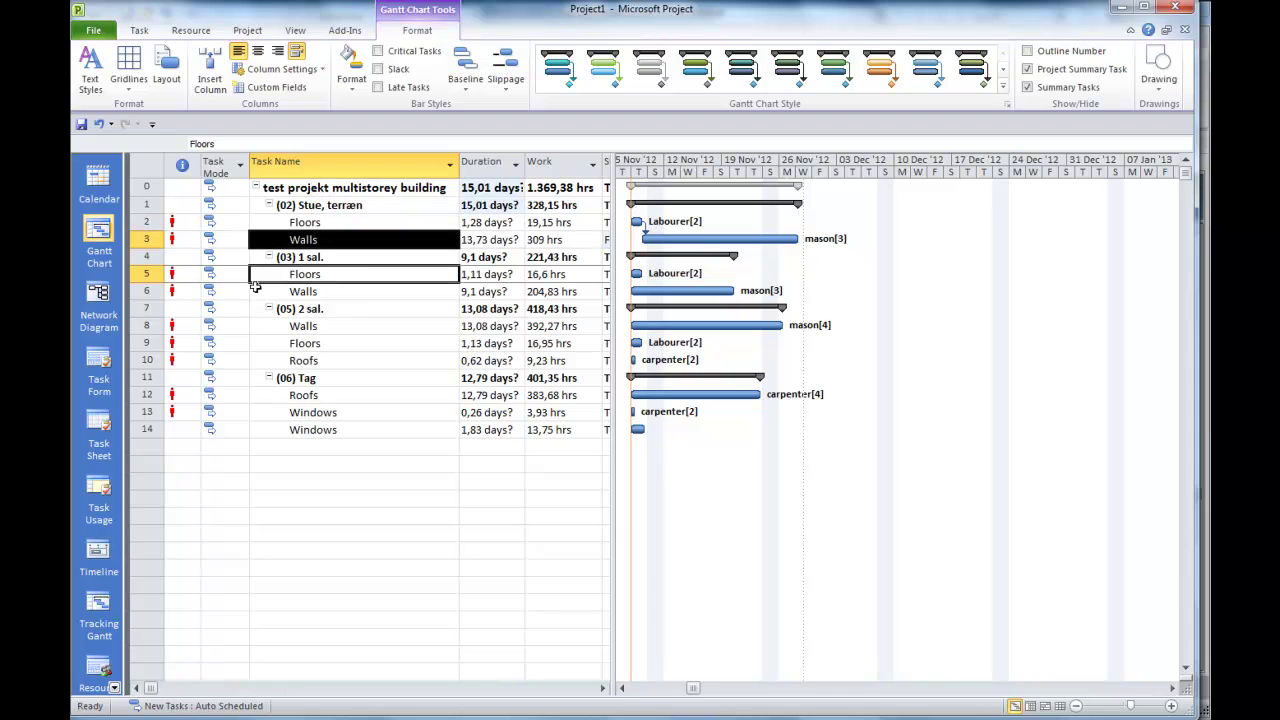
{"action": "right_click", "coordinate": [340, 240]}
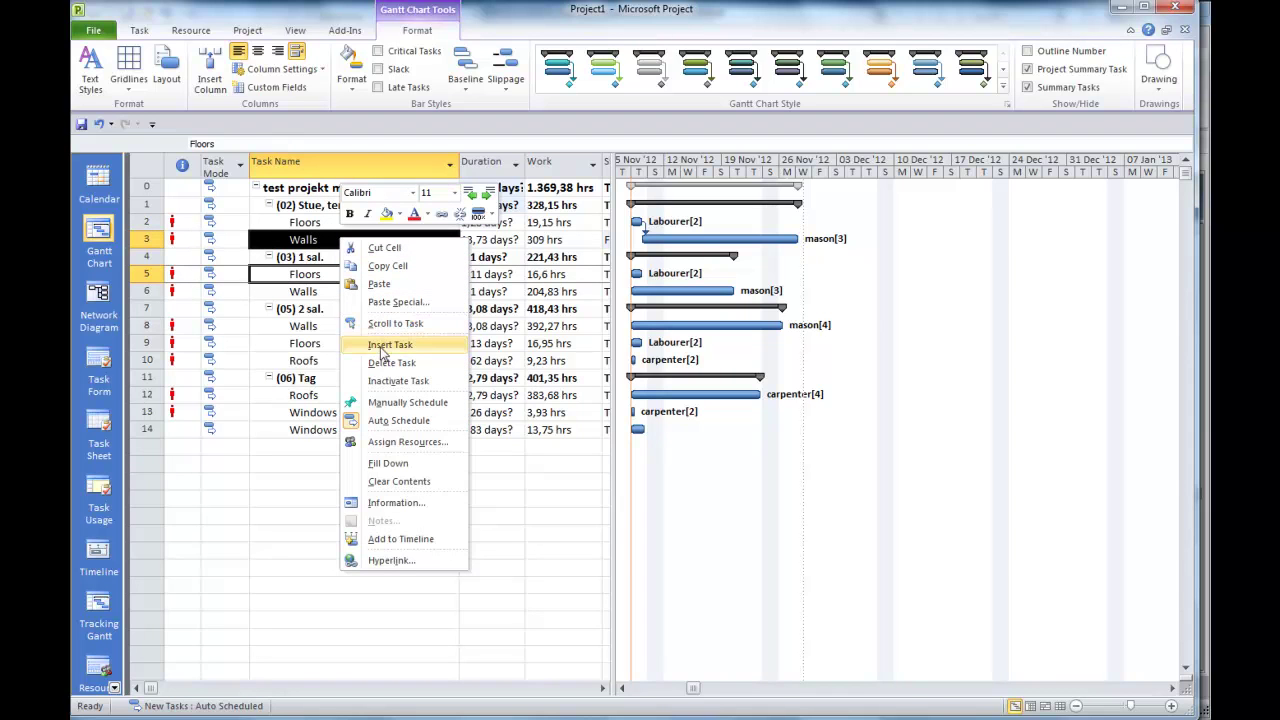
{"action": "left_click", "coordinate": [441, 216]}
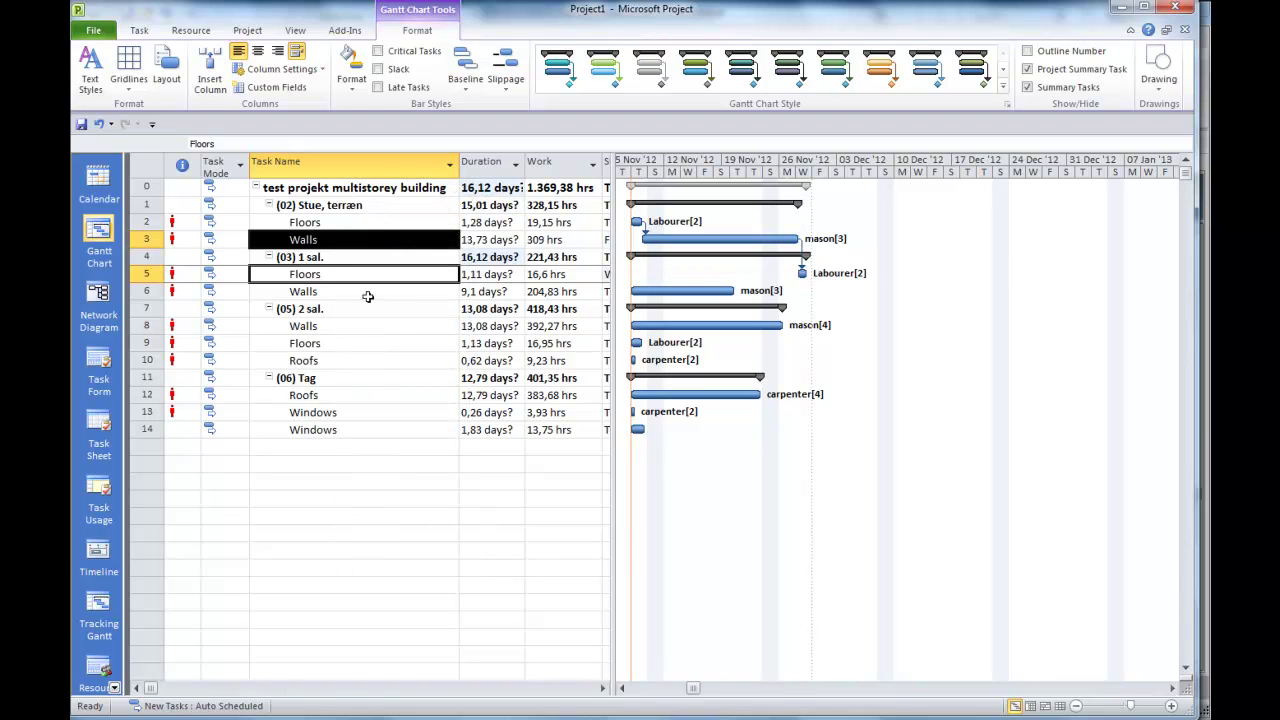
- Link the Floors task to the Walls task under (03) 1 sal
{"action": "left_click", "coordinate": [317, 274]}
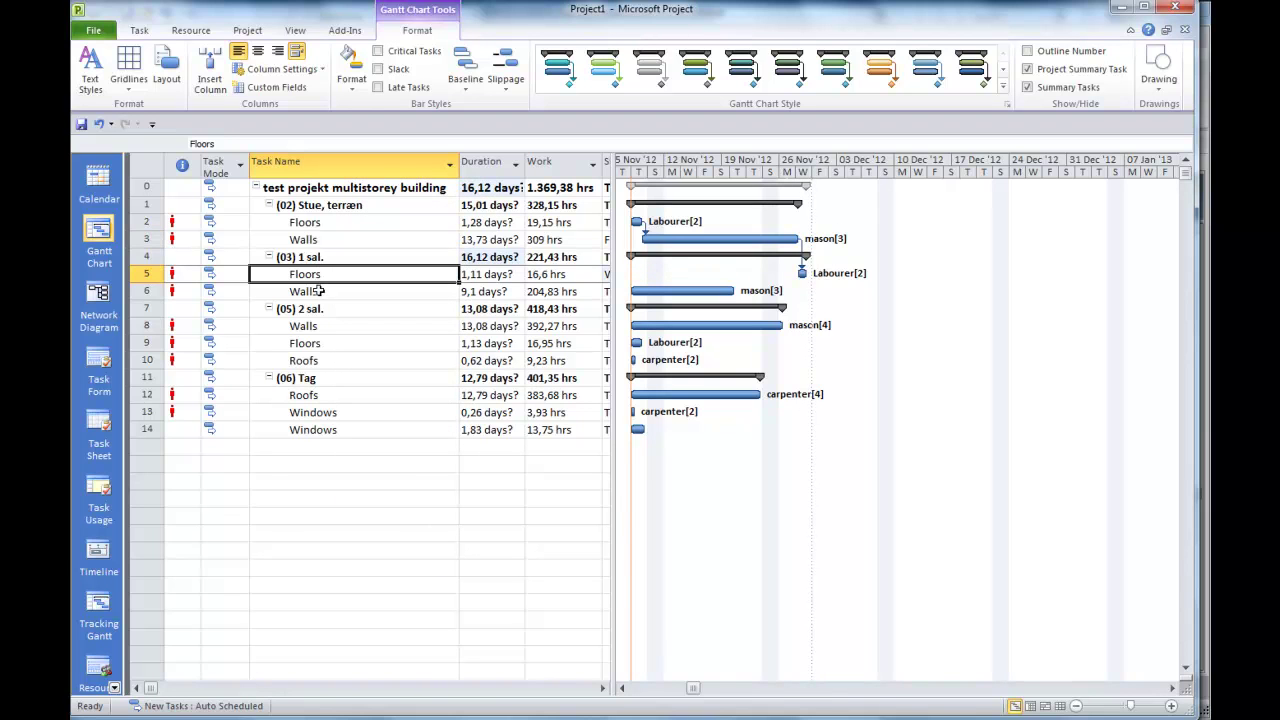
{"action": "left_click", "coordinate": [313, 291], "text": "ctrl"}
{"action": "right_click", "coordinate": [322, 296]}
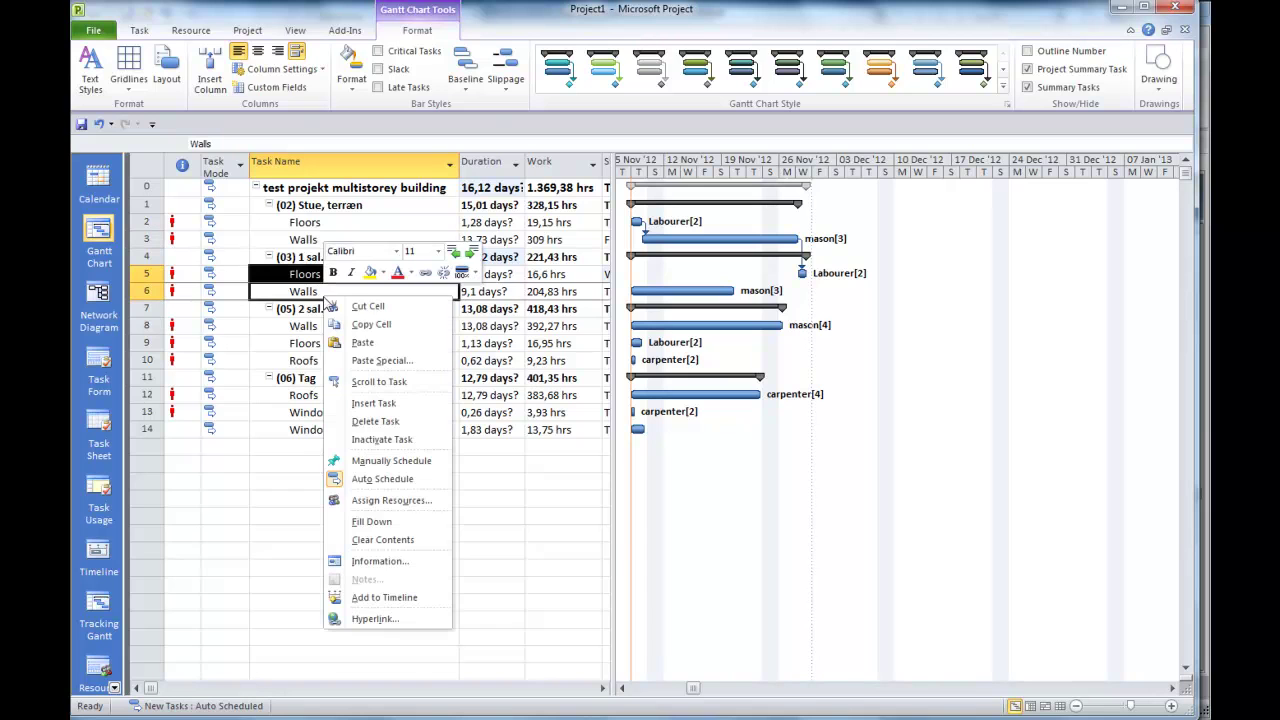
{"action": "left_click", "coordinate": [425, 273]}
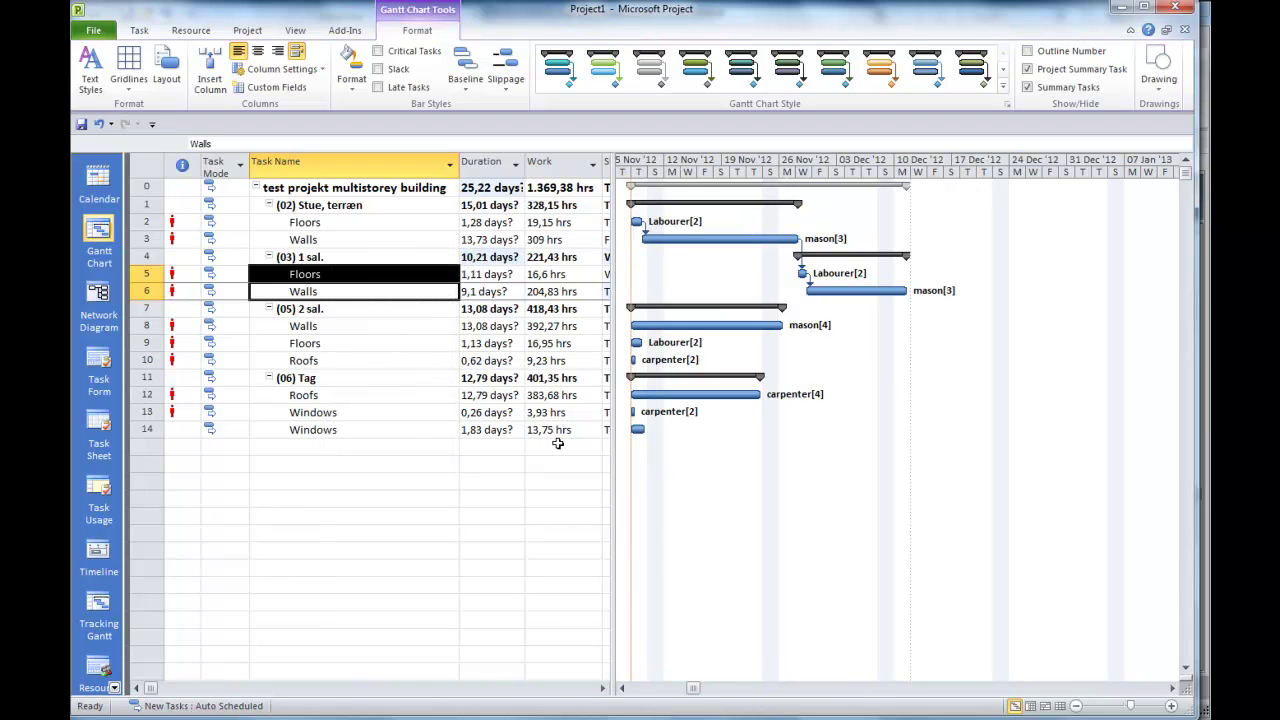
- Place Floors above Walls under (05) 2 sal. and link them in sequence after the (03) 1 sal. Walls task
{"action": "left_click_drag", "start_coordinate": [300, 326], "coordinate": [300, 343]}
{"action": "right_click", "coordinate": [313, 343]}
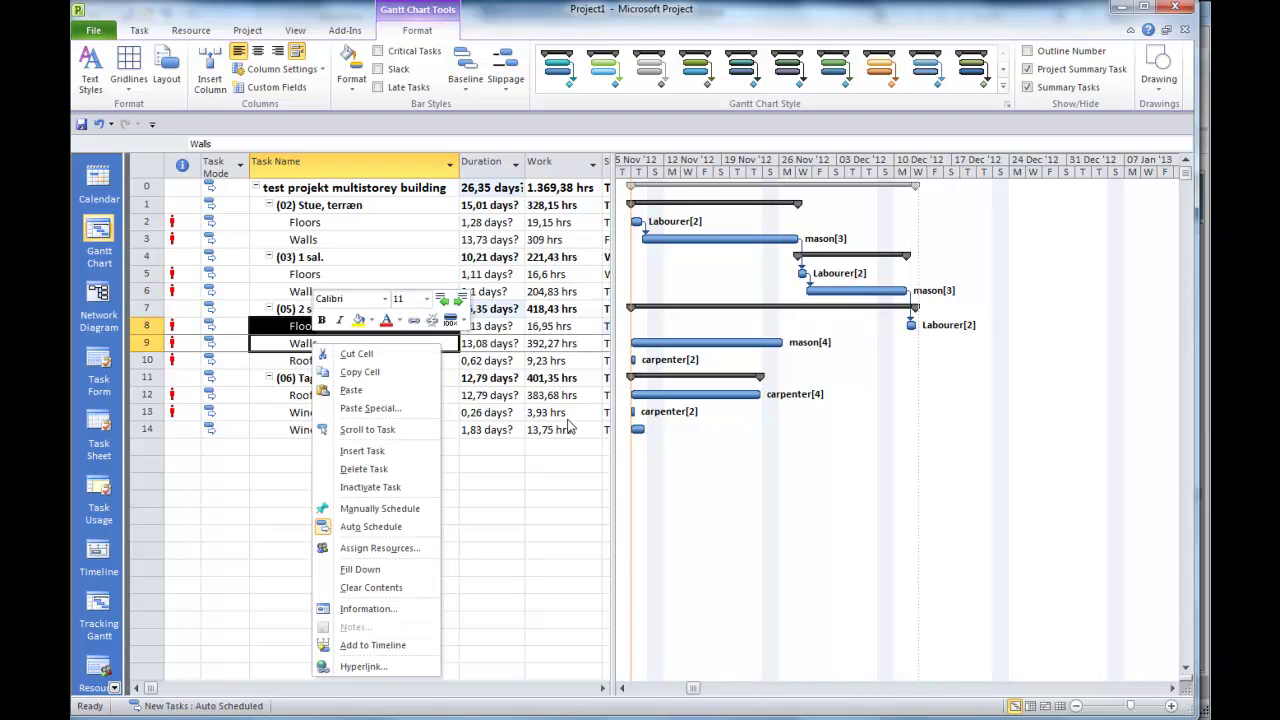
{"action": "left_click", "coordinate": [413, 322]}
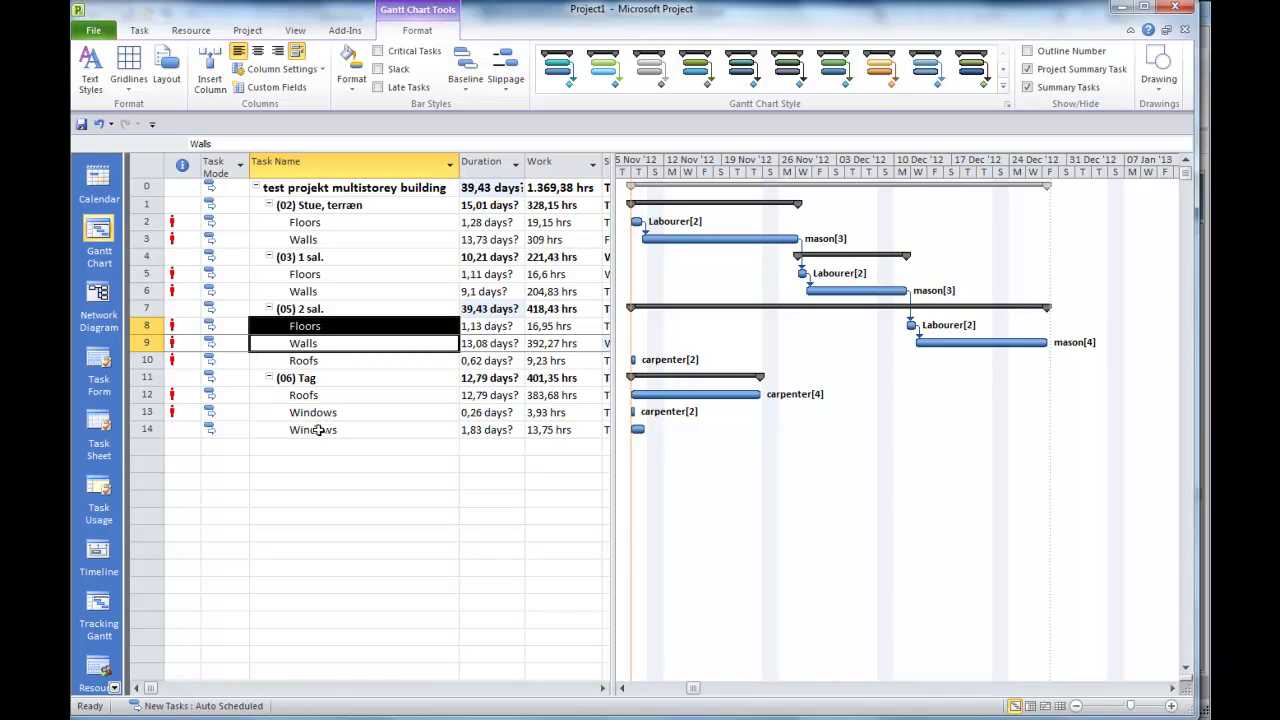
- Move the (05) 2 sal. Roofs task under (06) Tag and link the Roofs and Windows tasks in sequence after the (05) 2 sal. Walls
{"action": "left_click", "coordinate": [316, 430], "text": "shift"}
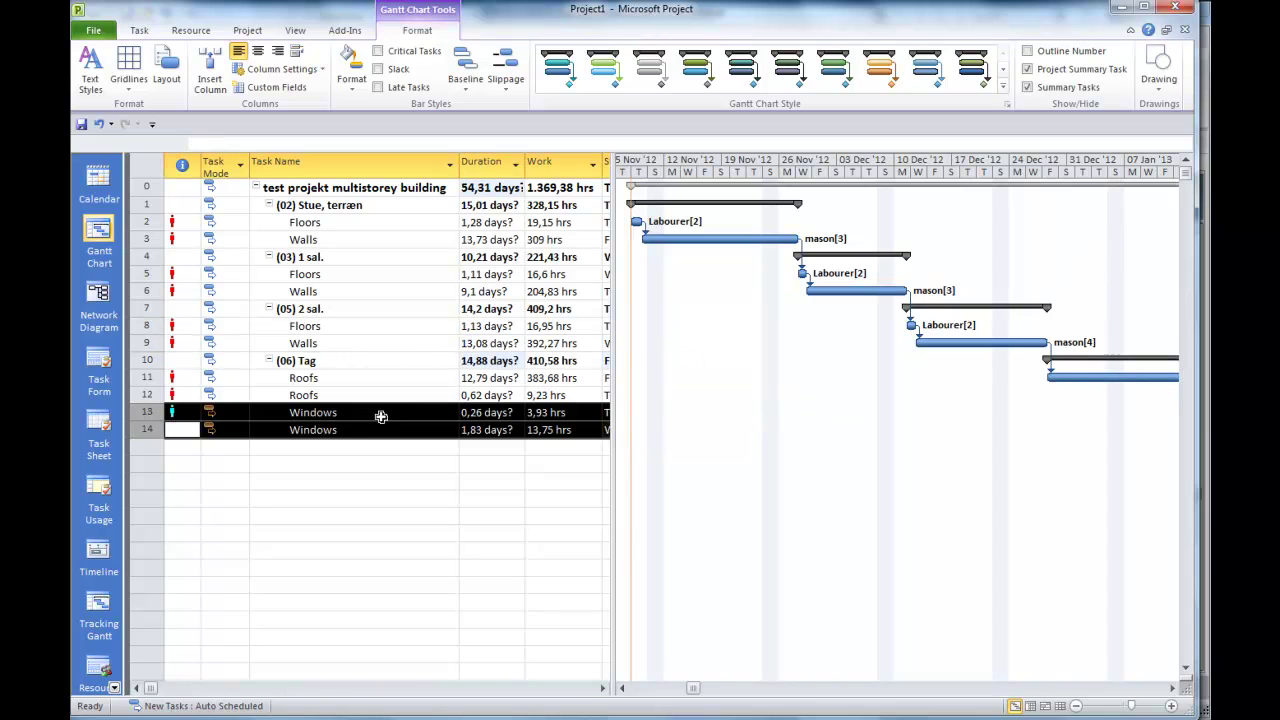
{"action": "left_click", "coordinate": [1173, 688]}
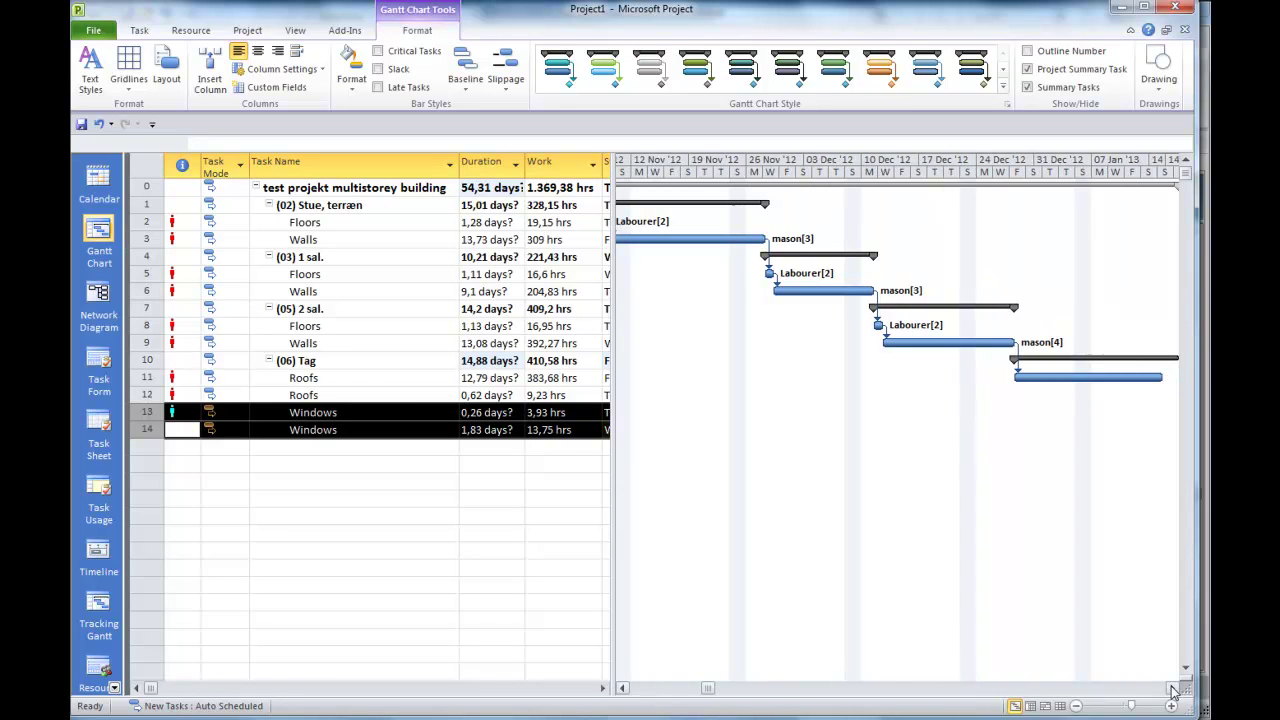
{"action": "left_click", "coordinate": [622, 688]}
{"action": "left_click", "coordinate": [622, 688]}
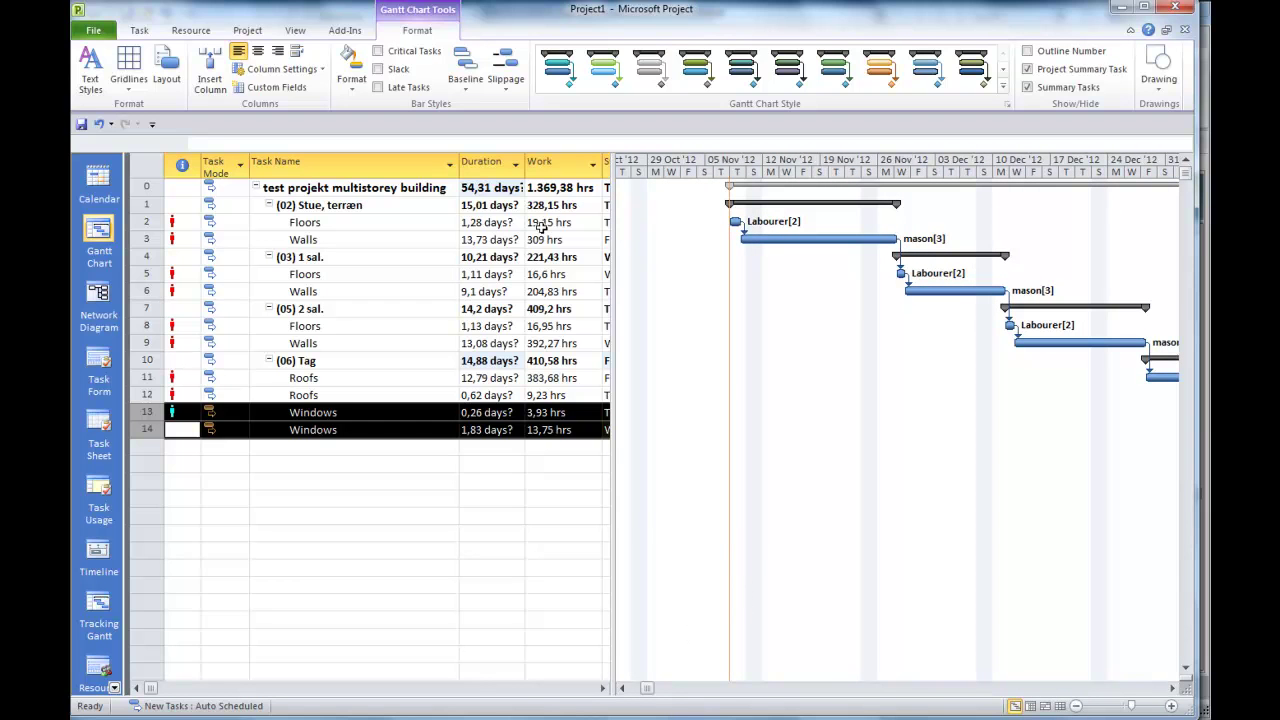
- Insert a Cost column before the Start column and resize the task table so the new column is fully shown
{"action": "left_click_drag", "start_coordinate": [612, 178], "coordinate": [733, 188]}
{"action": "left_click", "coordinate": [638, 166]}
{"action": "right_click", "coordinate": [638, 166]}
{"action": "left_click", "coordinate": [680, 278]}
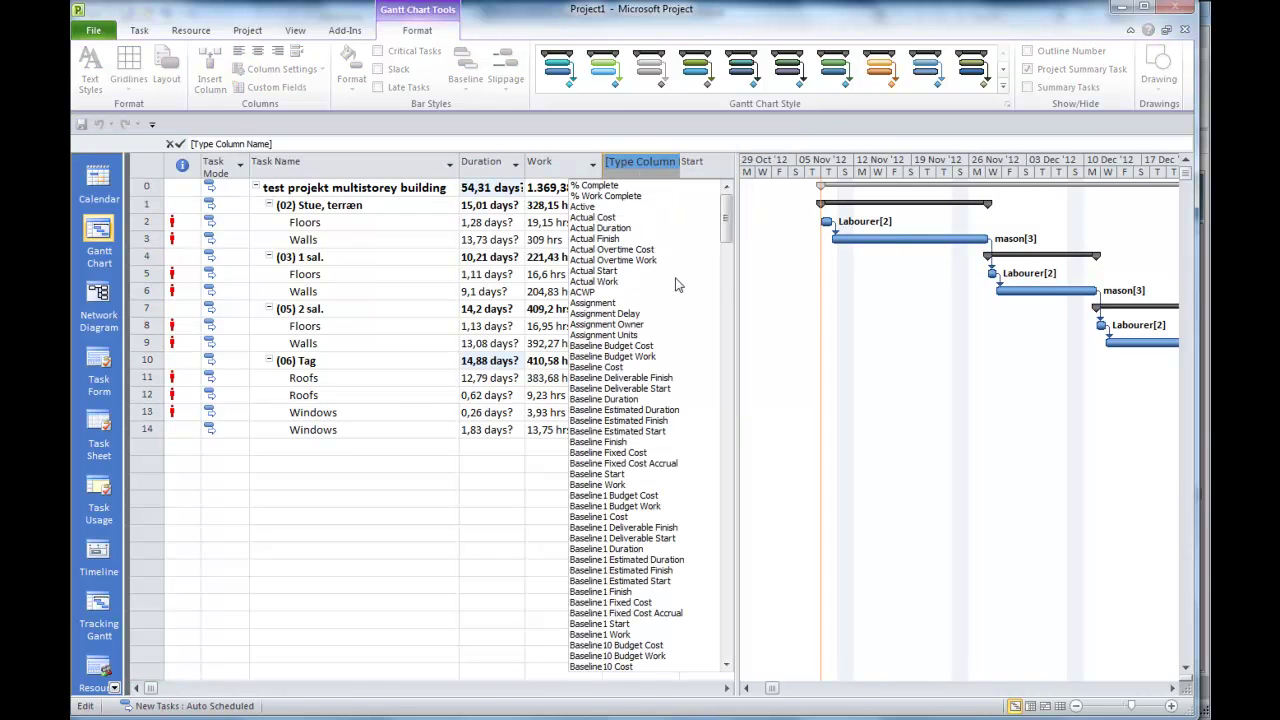
{"action": "type", "text": "confirmed"}
{"action": "left_click", "coordinate": [585, 238]}
{"action": "left_click_drag", "start_coordinate": [760, 350], "coordinate": [692, 350]}
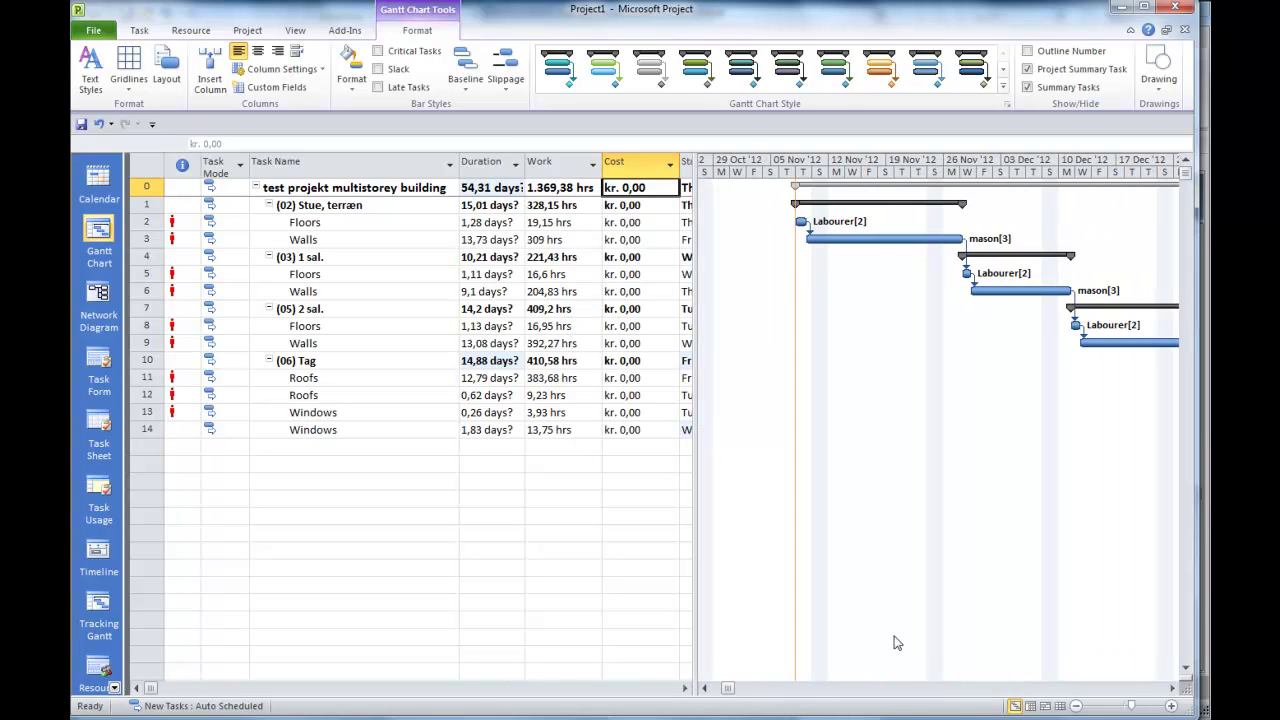
- Examine the chain of linked task bars along the Gantt timeline up to the end of the project
{"action": "left_click", "coordinate": [1172, 688]}
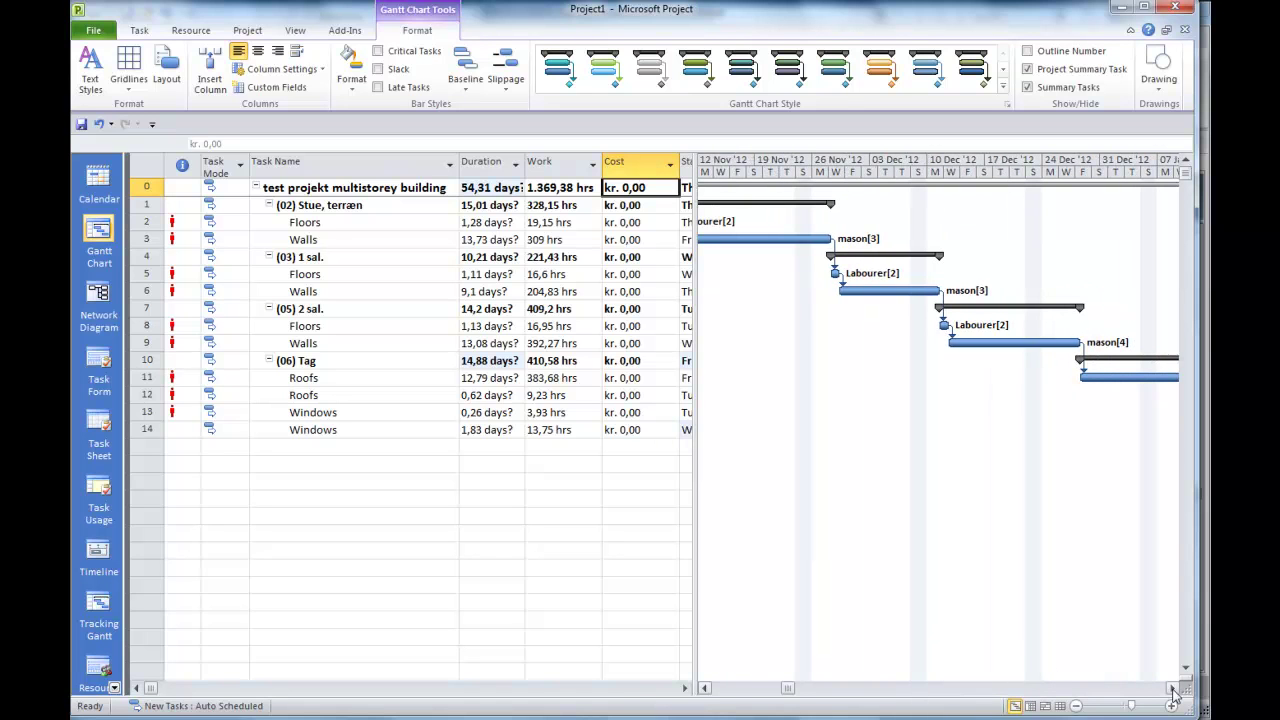
{"action": "left_click", "coordinate": [1172, 688]}
{"action": "left_click", "coordinate": [1172, 688]}
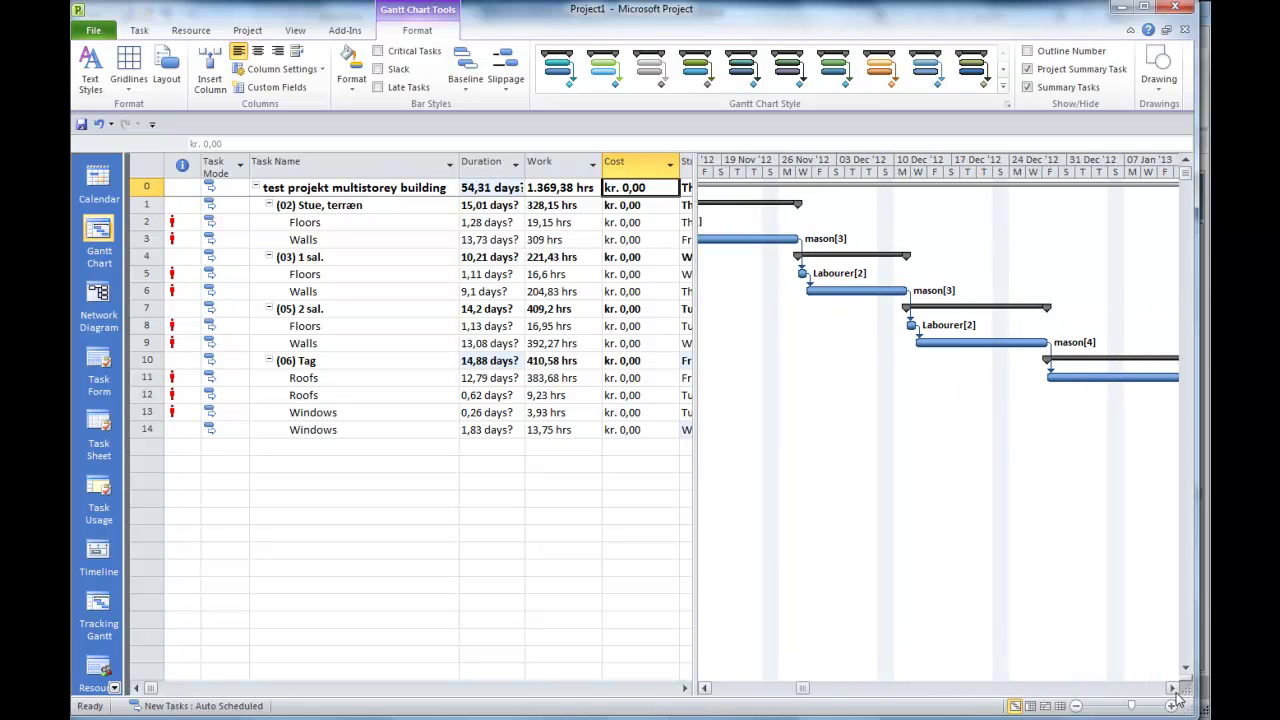
{"action": "left_click", "coordinate": [705, 688]}
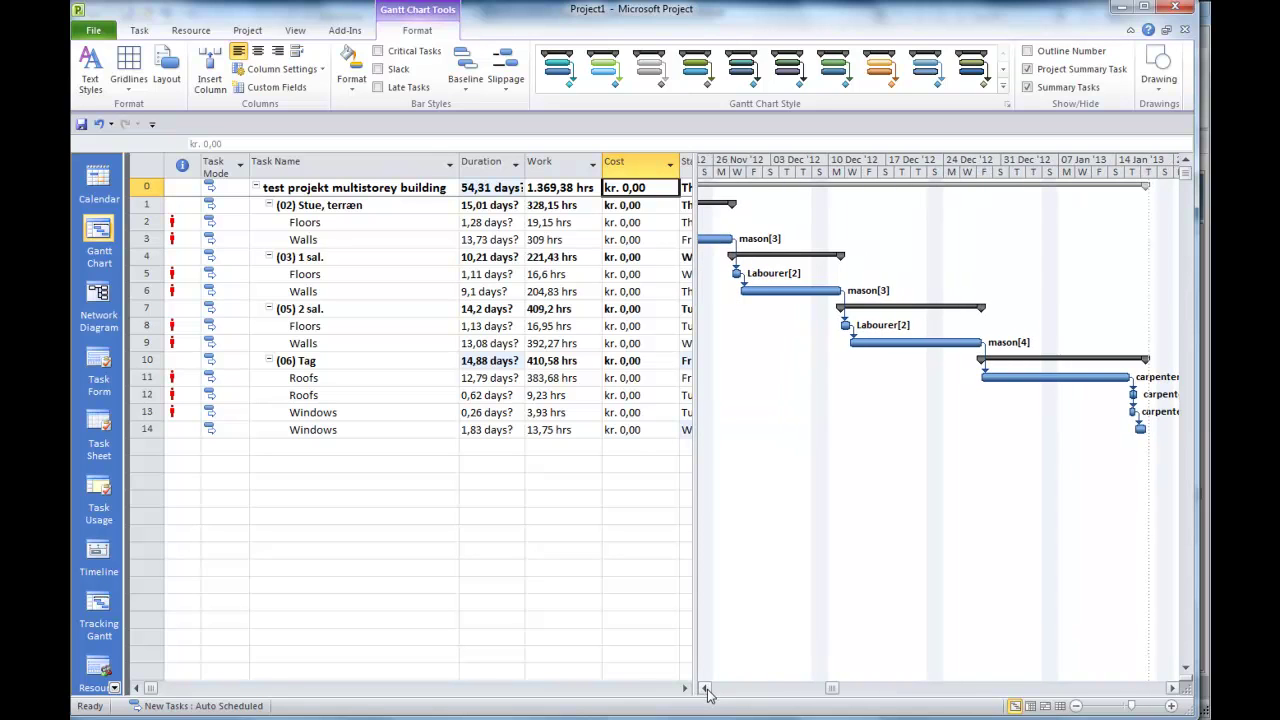
{"action": "left_click", "coordinate": [705, 688]}
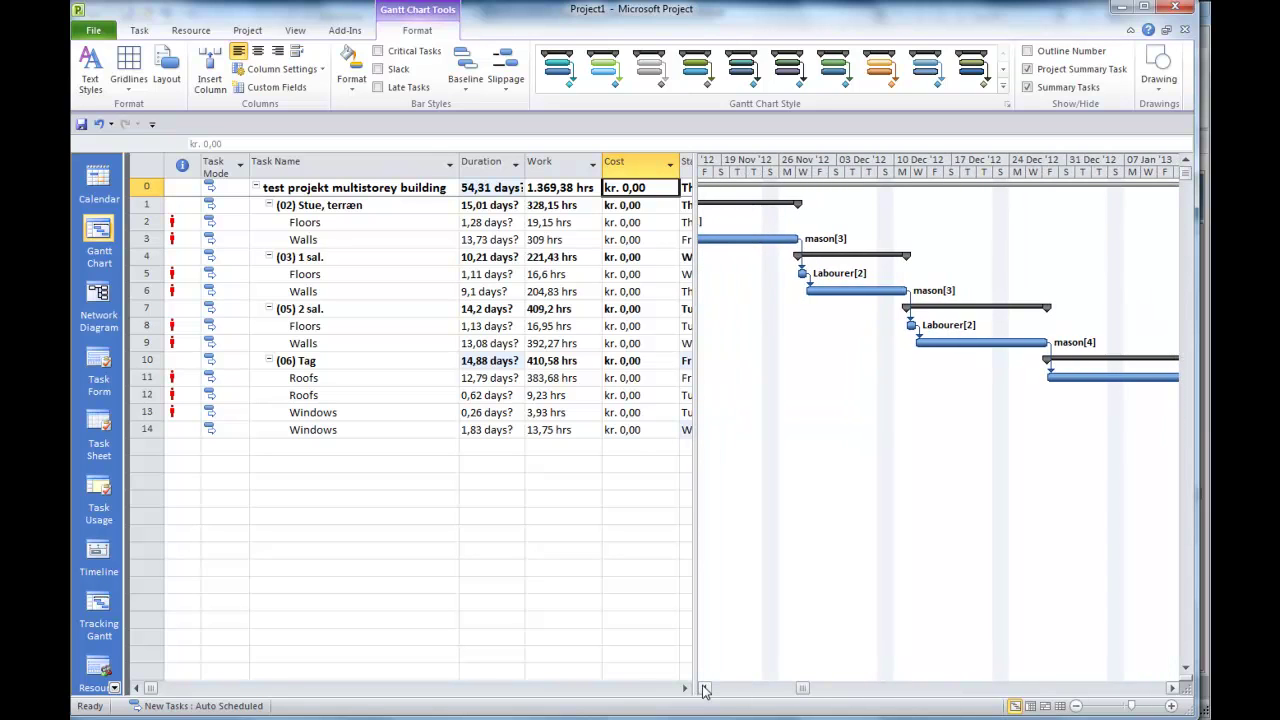
{"action": "left_click", "coordinate": [705, 688]}
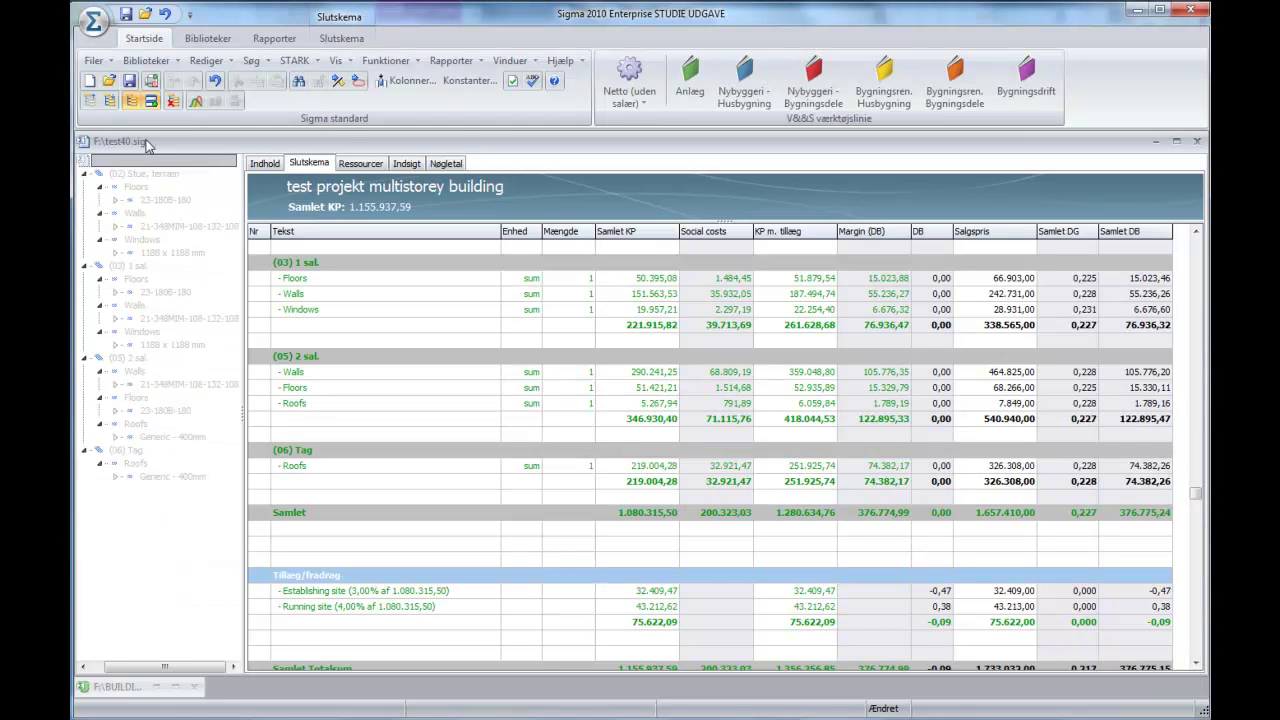
- Transfer the final cost table (Slutskema) of the test projekt multistorey building from Sigma to Excel
{"action": "left_click", "coordinate": [93, 60]}
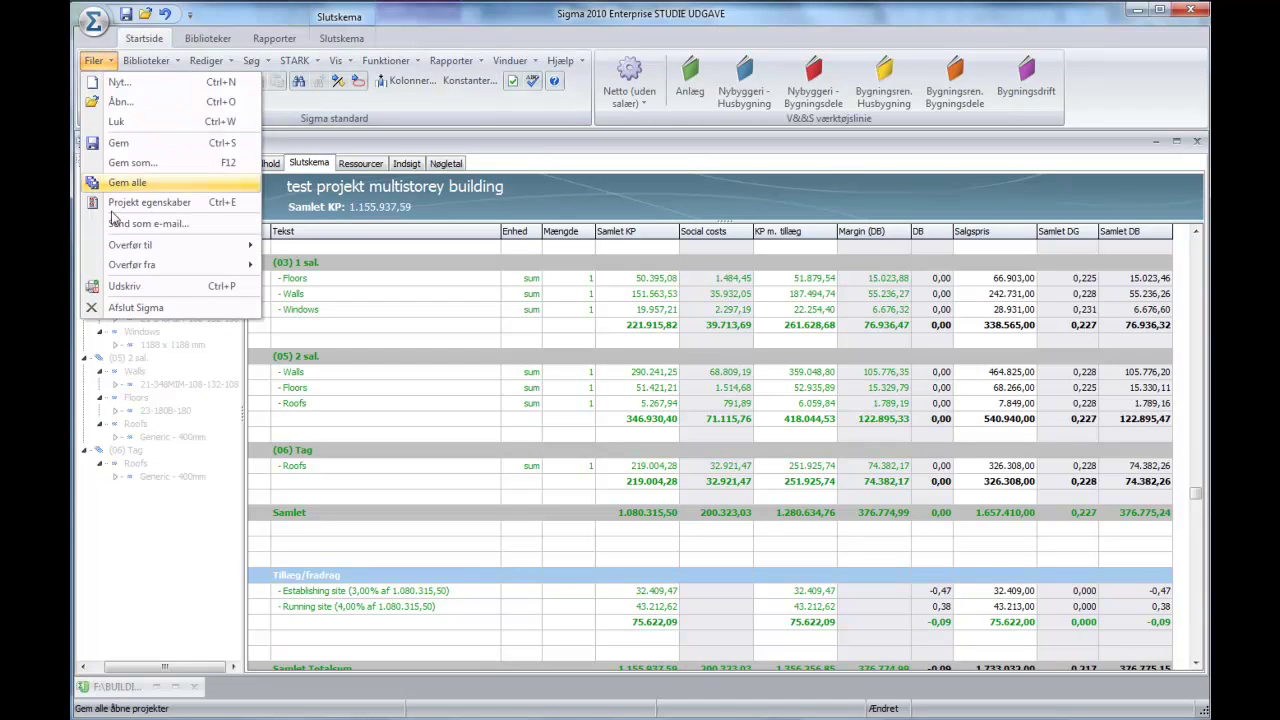
{"action": "mouse_move", "coordinate": [116, 245]}
{"action": "mouse_move", "coordinate": [318, 270]}
{"action": "left_click", "coordinate": [423, 275]}
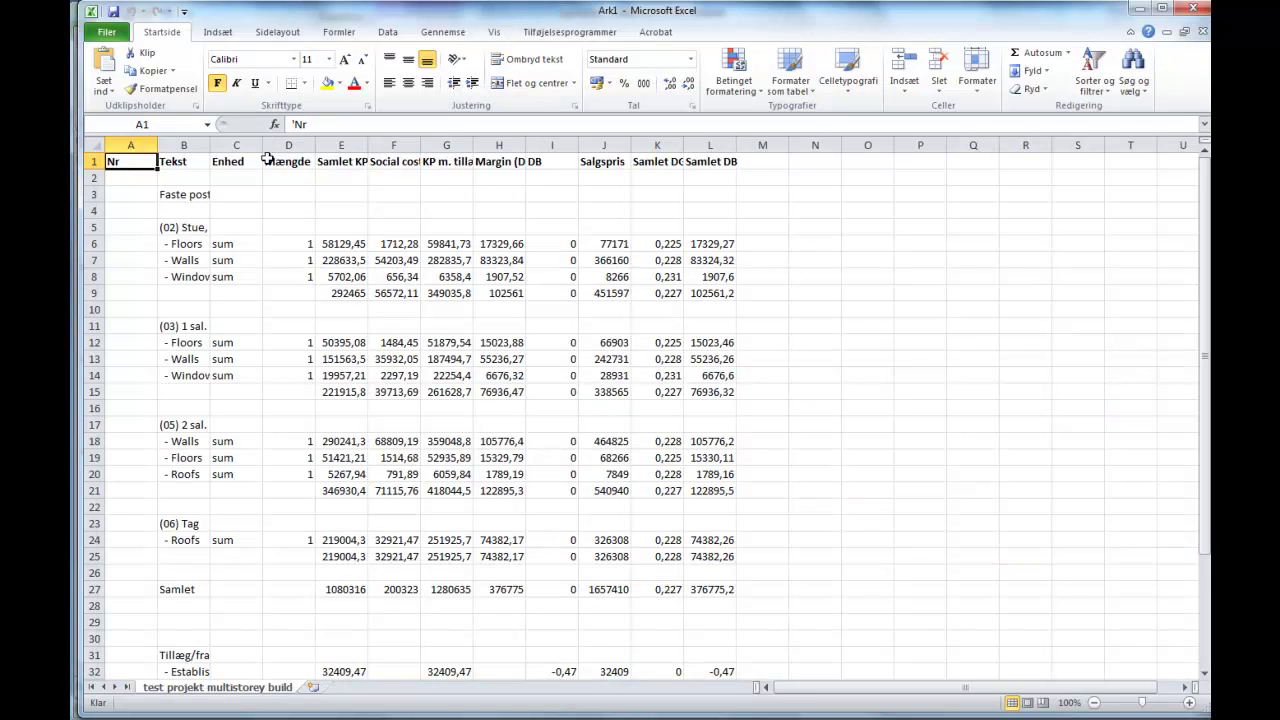
- Widen the Tekst column to fit its contents and fill the Salgspris column with yellow
{"action": "double_click", "coordinate": [210, 145]}
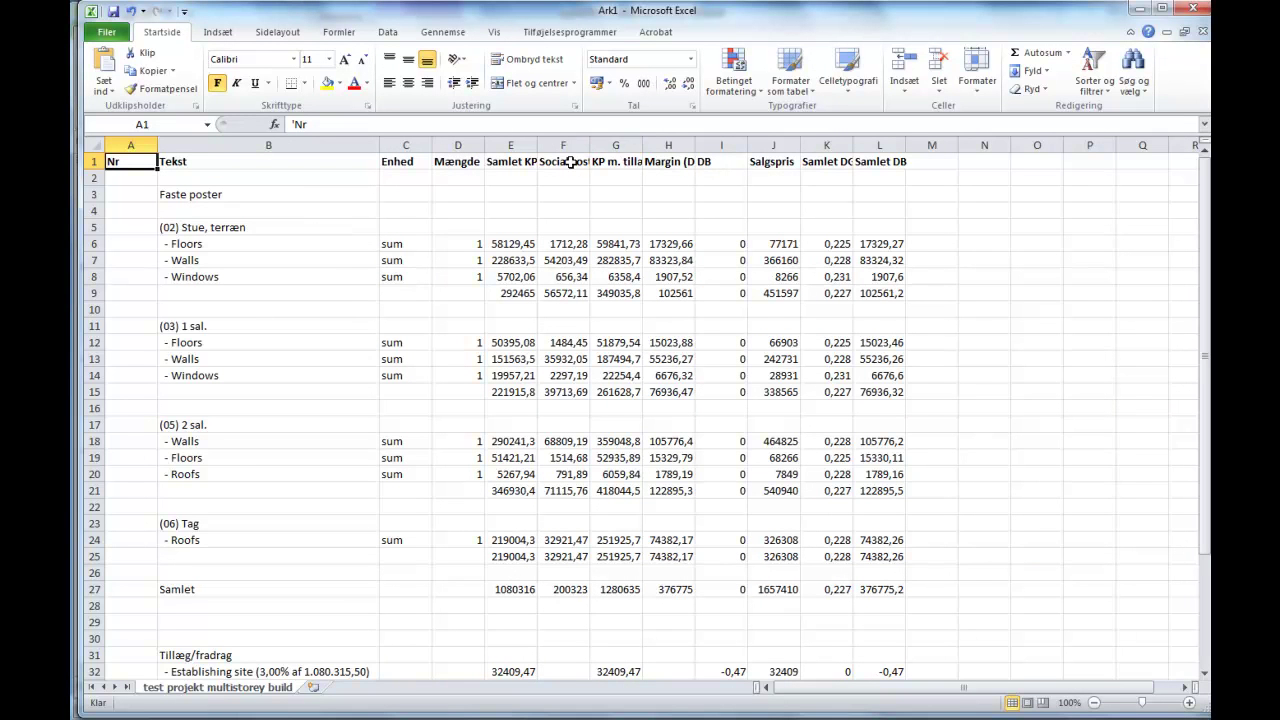
{"action": "left_click", "coordinate": [773, 145]}
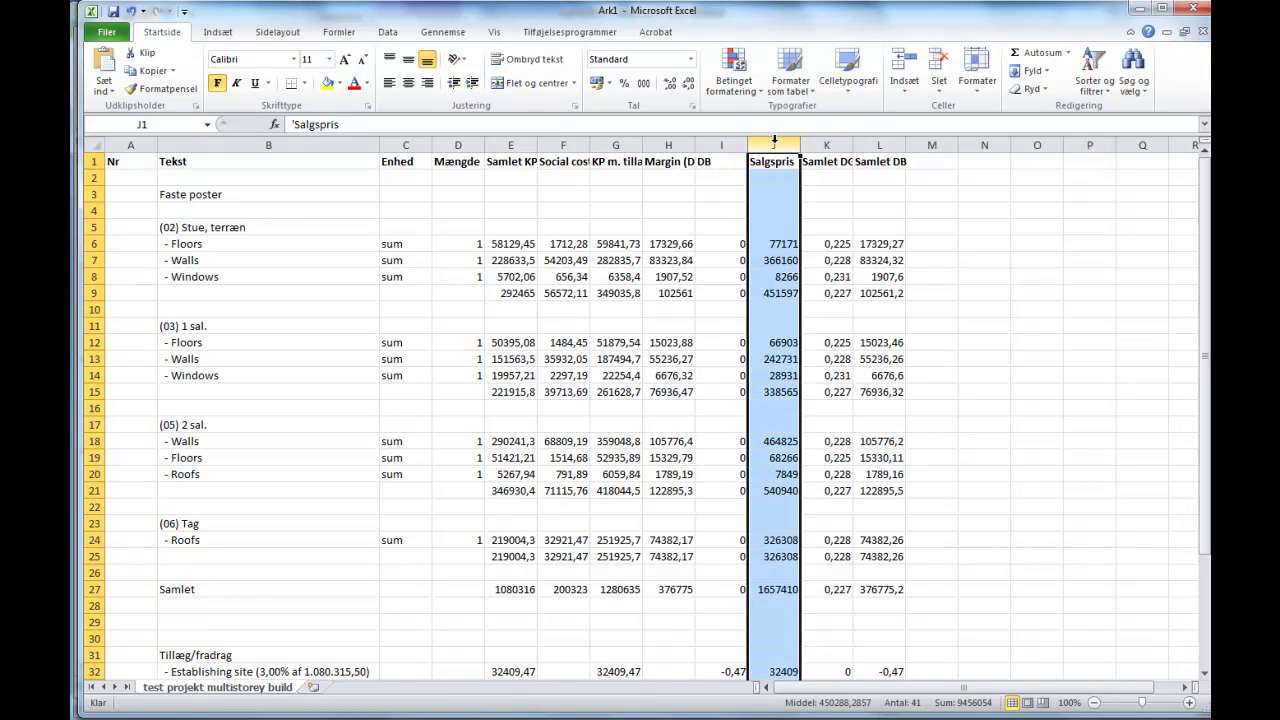
{"action": "right_click", "coordinate": [773, 145]}
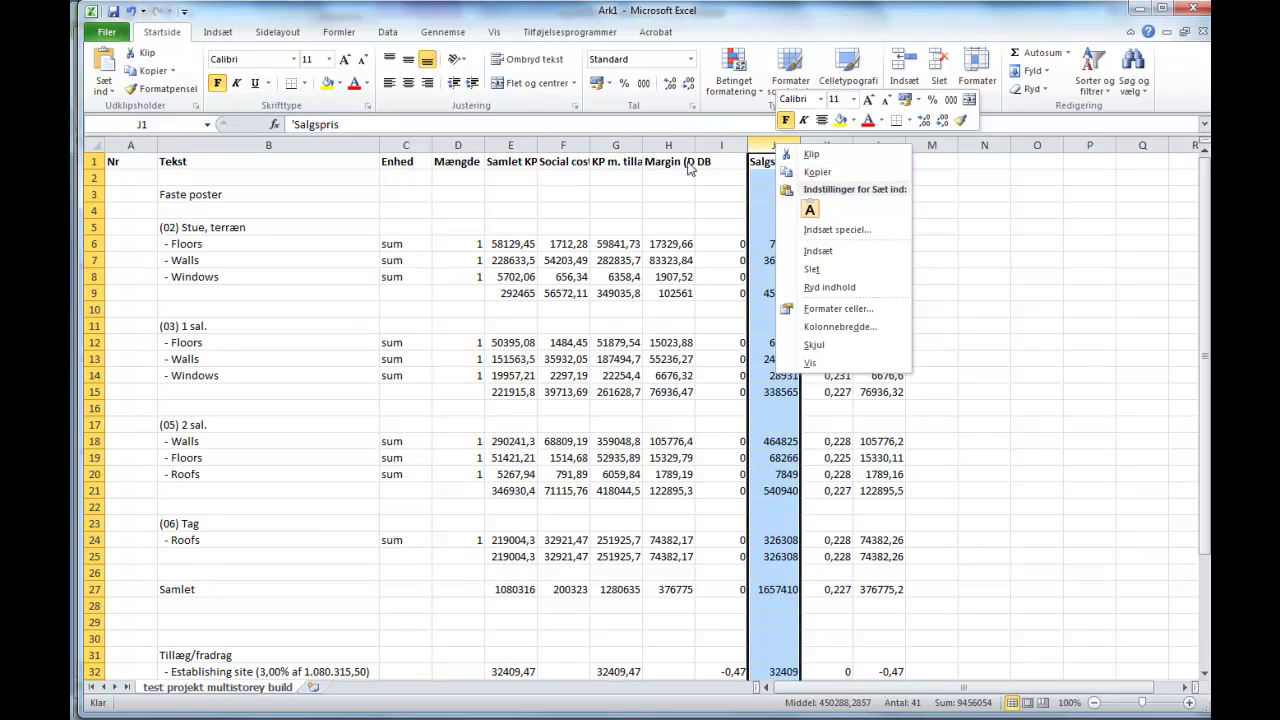
{"action": "left_click", "coordinate": [326, 86]}
{"action": "left_click", "coordinate": [921, 295]}
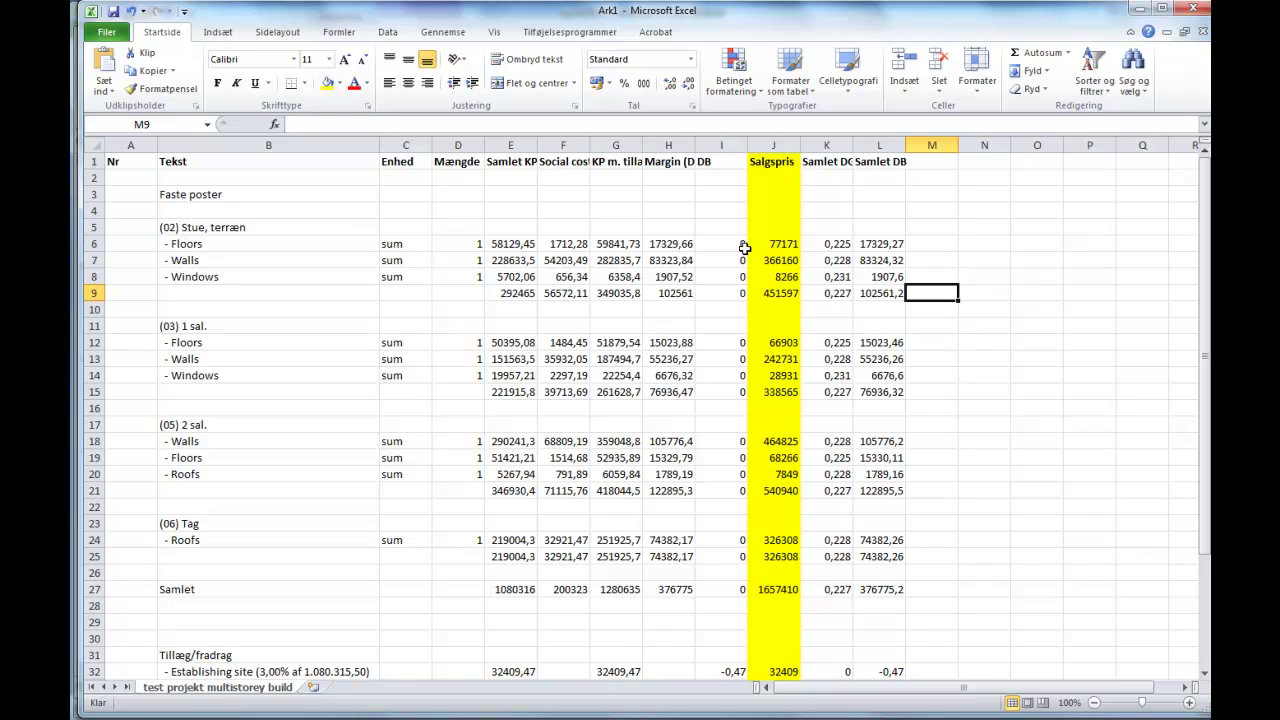
- Copy the Salgspris of the (02) Stue, terræn Floors from Excel into the Cost cell of the matching Floors task in Microsoft Project
{"action": "left_click", "coordinate": [778, 246]}
{"action": "right_click", "coordinate": [781, 248]}
{"action": "left_click", "coordinate": [819, 274]}
{"action": "key", "text": "alt+Tab"}
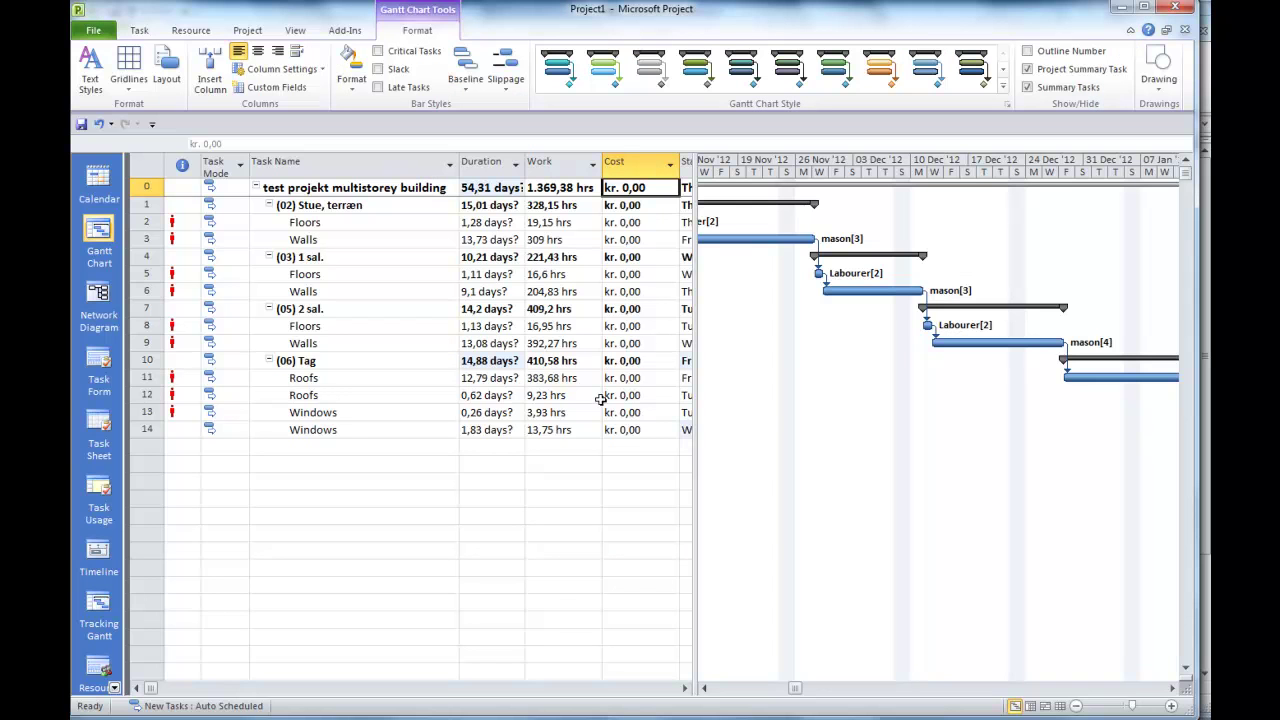
{"action": "left_click", "coordinate": [624, 222]}
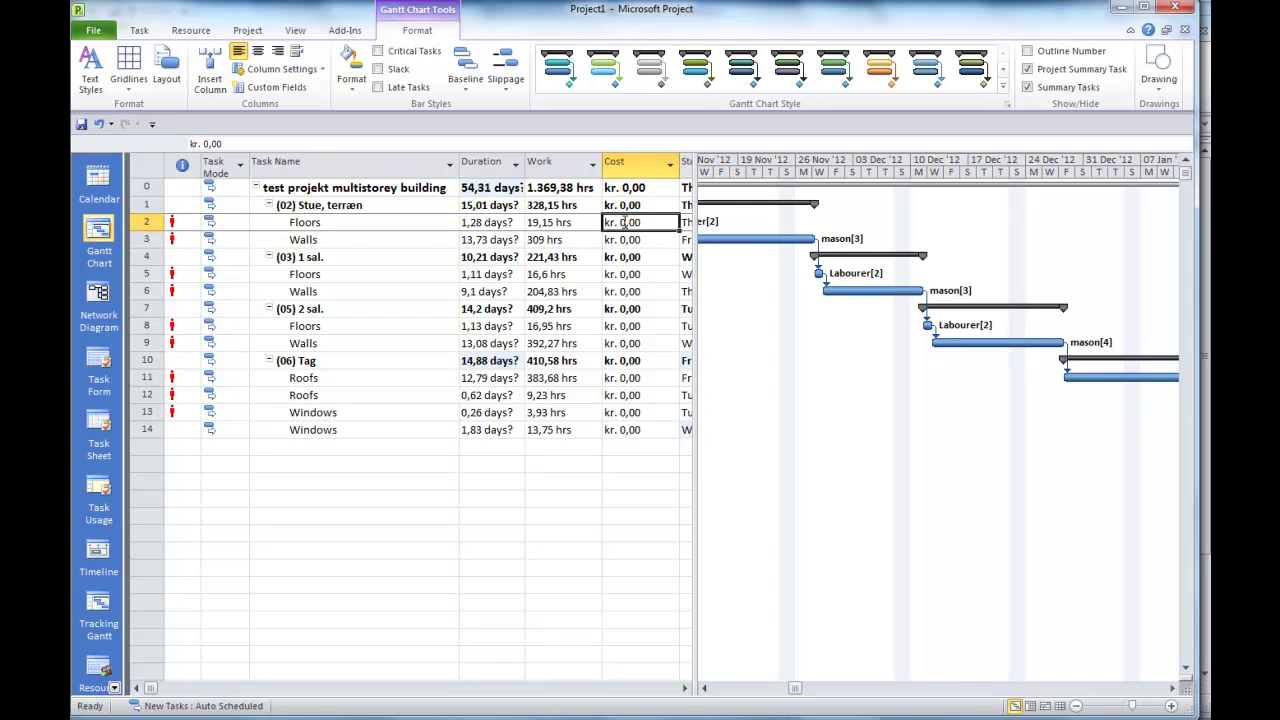
{"action": "right_click", "coordinate": [624, 222]}
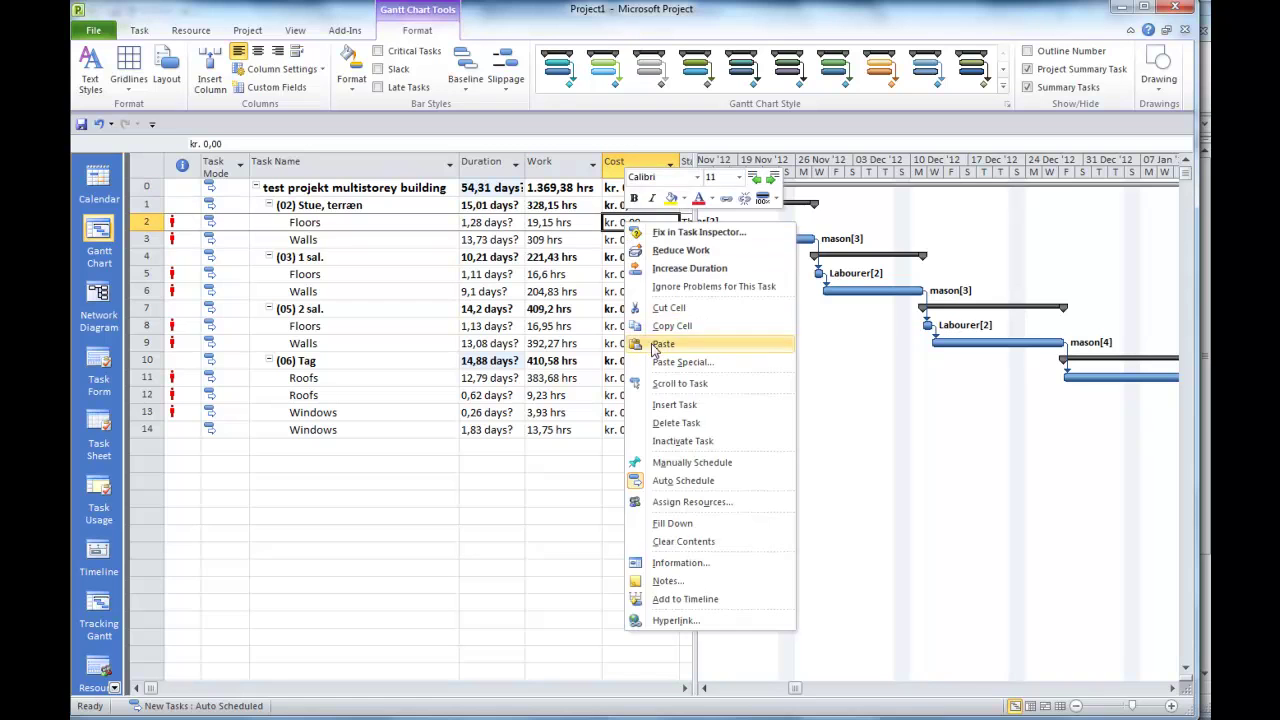
{"action": "left_click", "coordinate": [655, 343]}
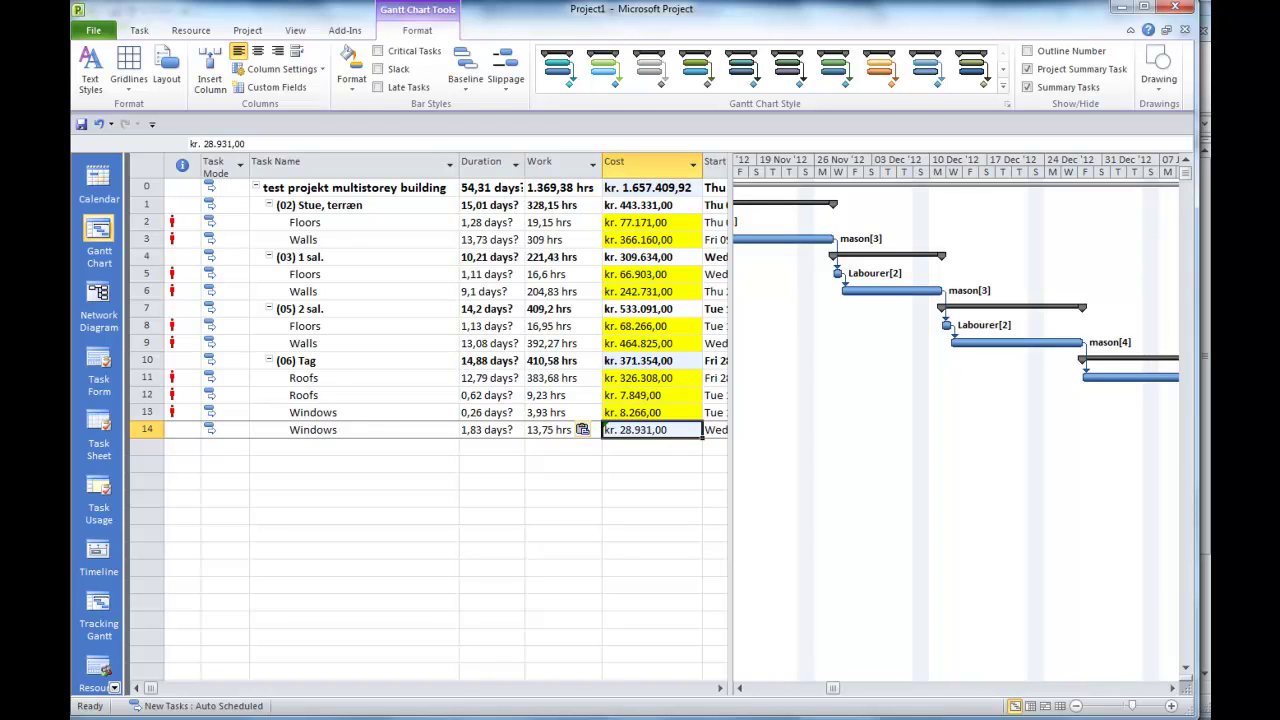
- Switch to Sigma and check the overall sales price totals at the end of the Slutskema
{"action": "key", "text": "alt+Tab"}
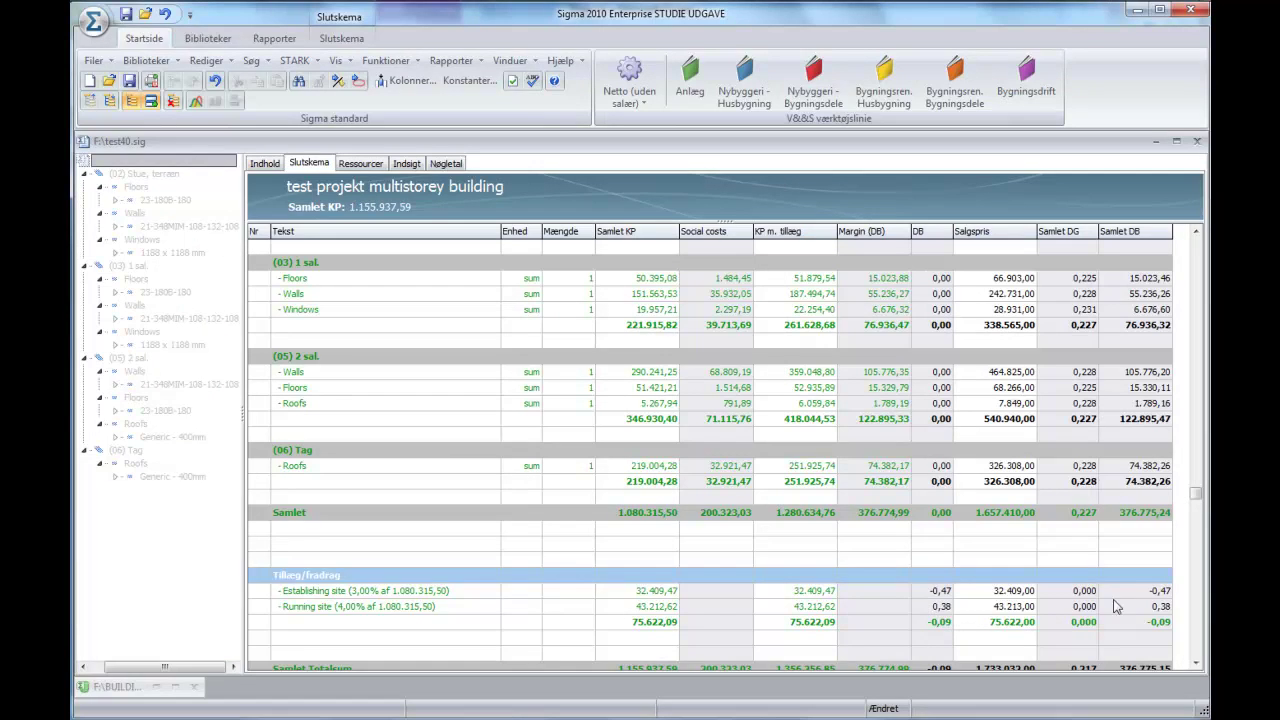
{"action": "left_click", "coordinate": [1195, 662]}
{"action": "scroll", "coordinate": [1199, 668], "scroll_direction": "down", "scroll_amount": 1}
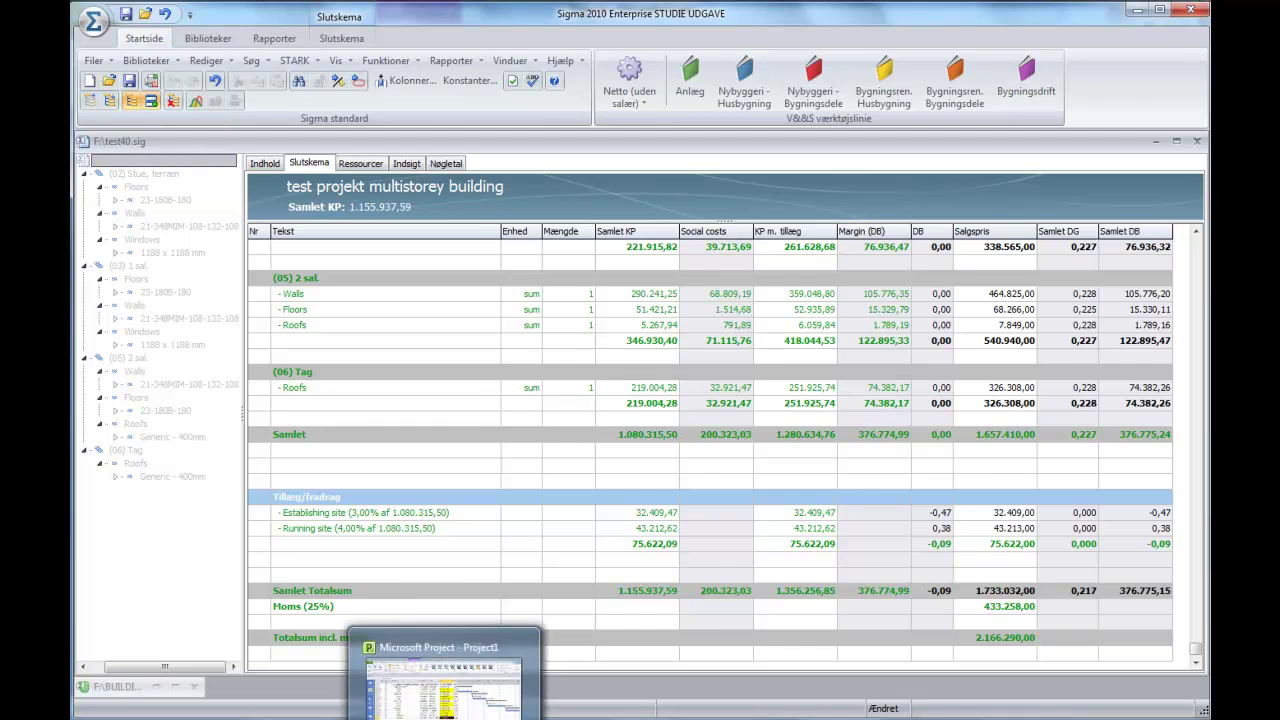
- Switch back to Microsoft Project, narrow the task table to the end of the Cost column, and bring the Gantt timeline to the project start
{"action": "left_click", "coordinate": [445, 668]}
{"action": "mouse_move", "coordinate": [733, 360]}
{"action": "left_mouse_down"}
{"action": "mouse_move", "coordinate": [706, 360]}
{"action": "mouse_move", "coordinate": [719, 360]}
{"action": "left_mouse_up"}
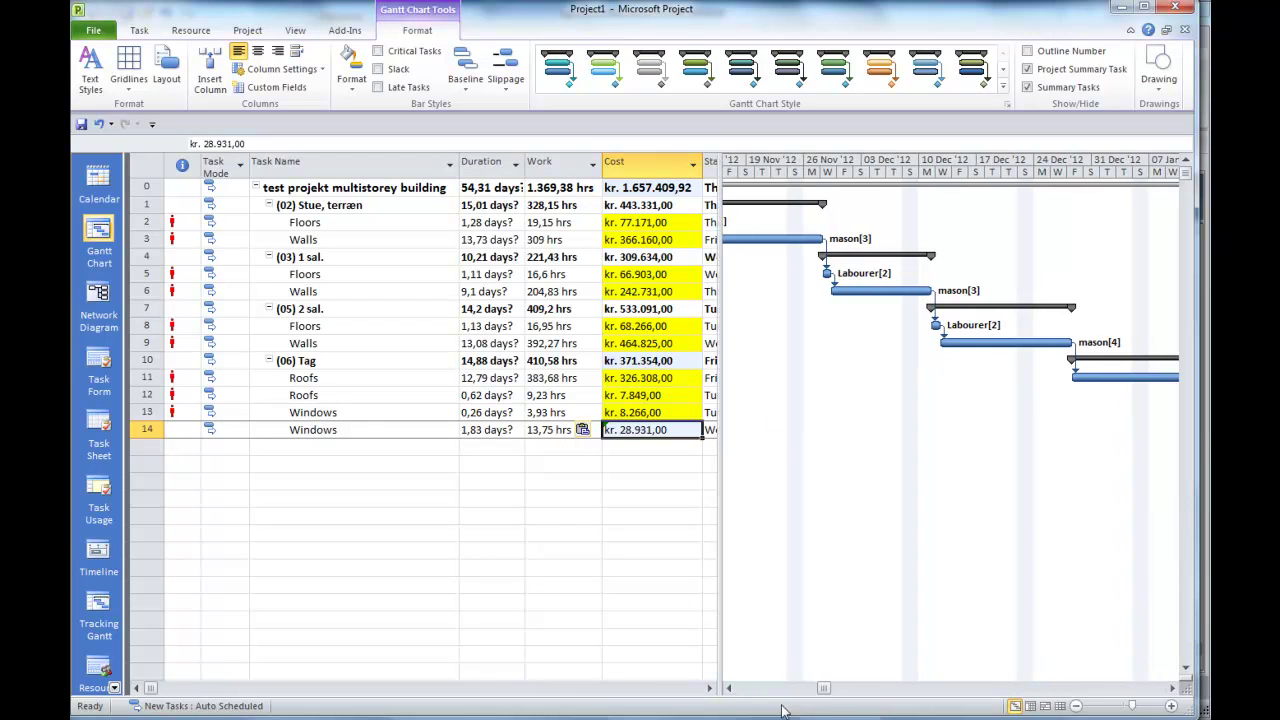
{"action": "left_click", "coordinate": [728, 688]}
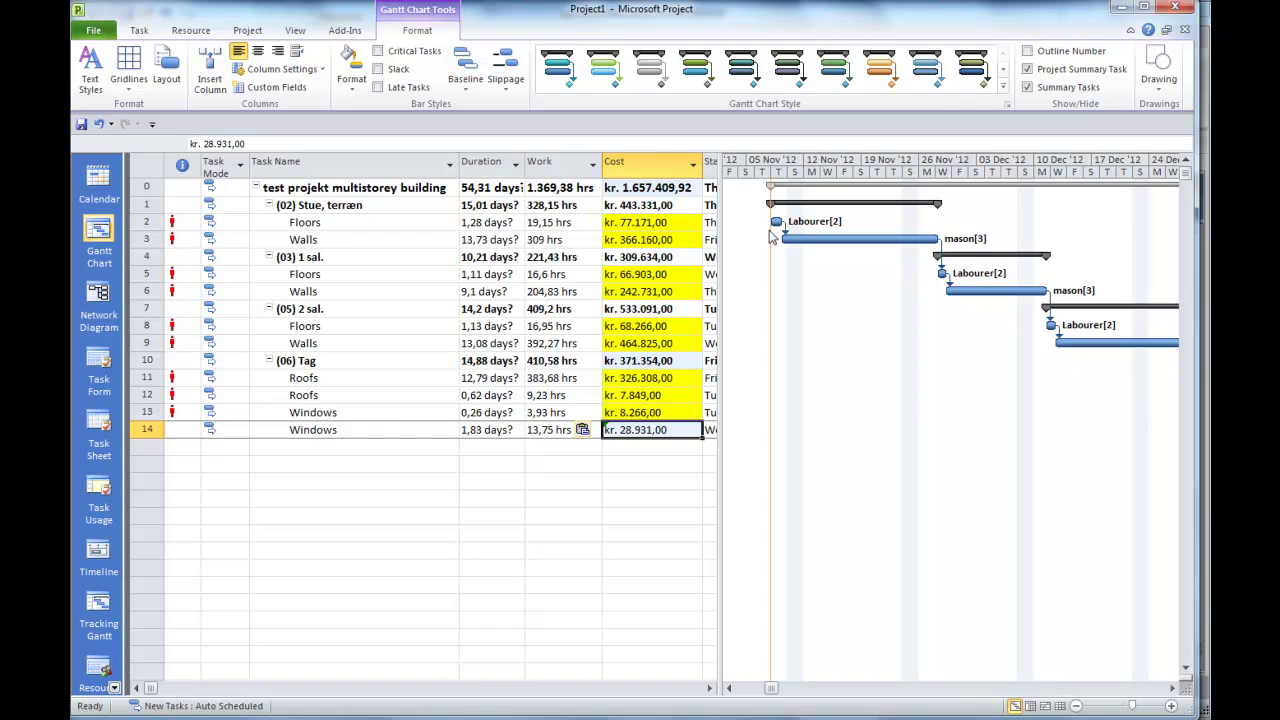
- Set the Cash Flow cost report to monthly columns and generate it as a print preview
{"action": "left_click", "coordinate": [246, 36]}
{"action": "left_click", "coordinate": [762, 78]}
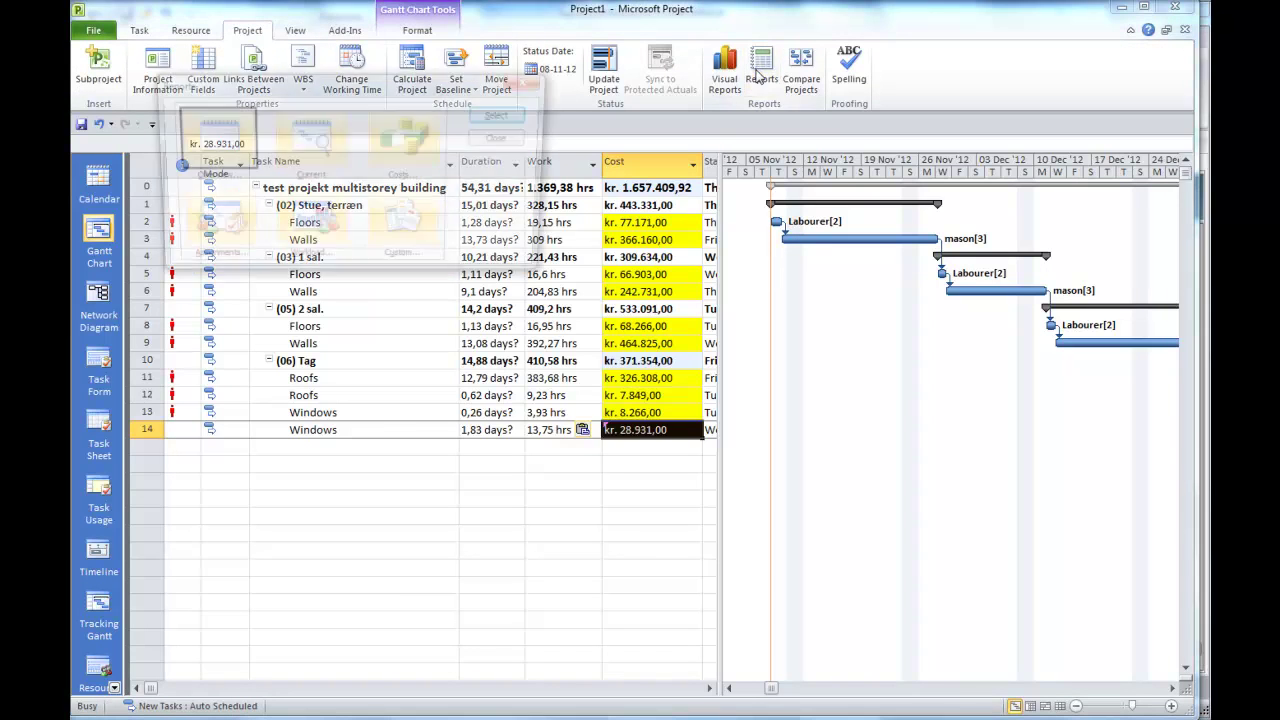
{"action": "left_click", "coordinate": [404, 166]}
{"action": "left_click", "coordinate": [495, 118]}
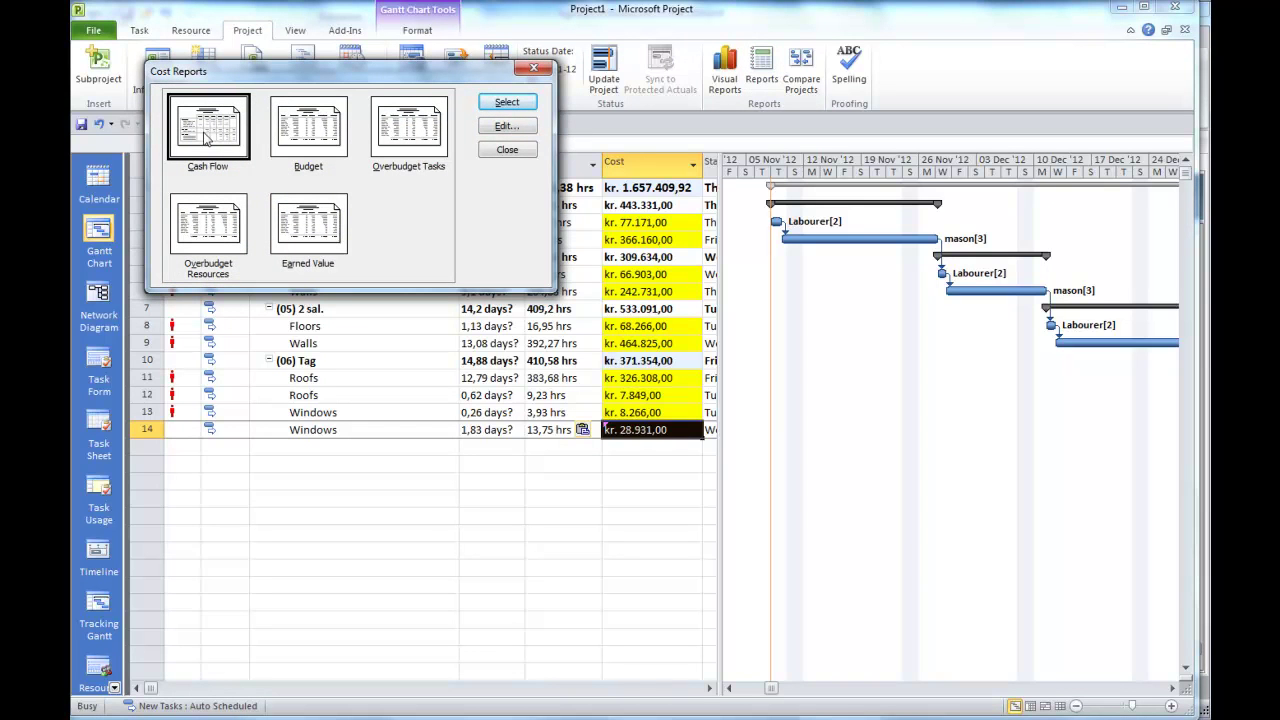
{"action": "left_click", "coordinate": [505, 126]}
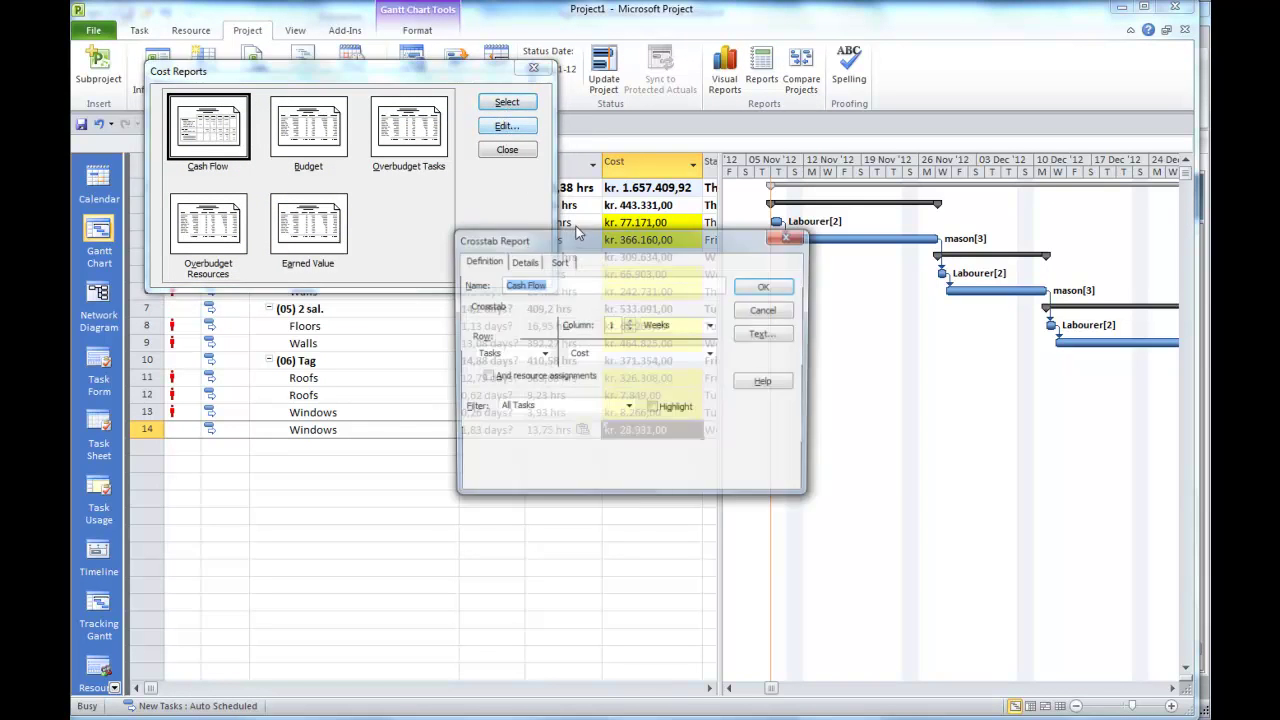
{"action": "left_click", "coordinate": [711, 325]}
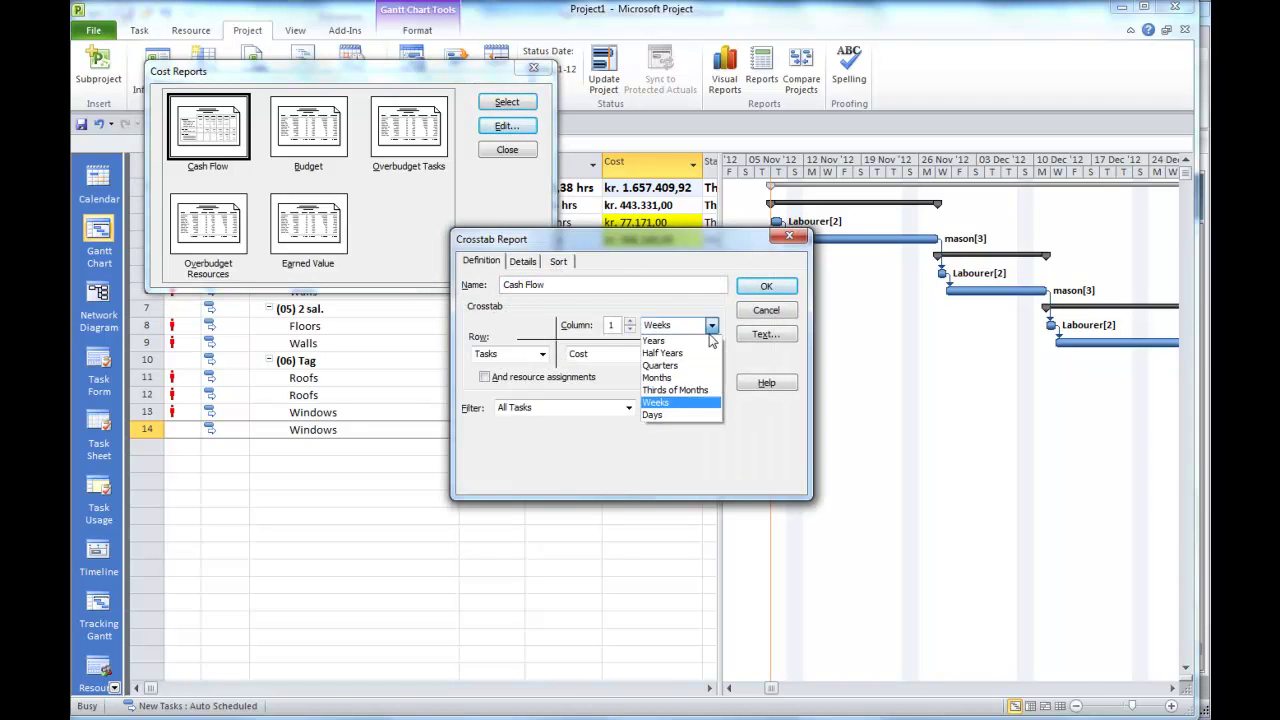
{"action": "left_click", "coordinate": [688, 380]}
{"action": "left_click", "coordinate": [766, 286]}
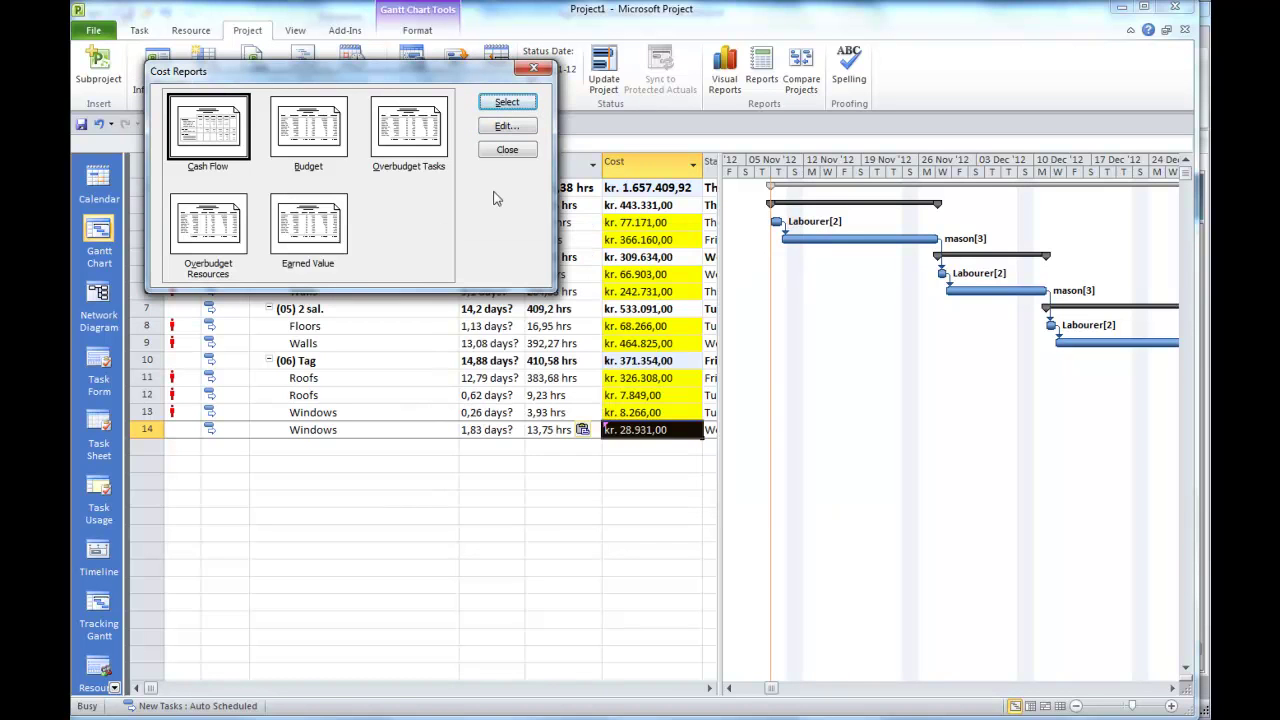
{"action": "left_click", "coordinate": [528, 106]}
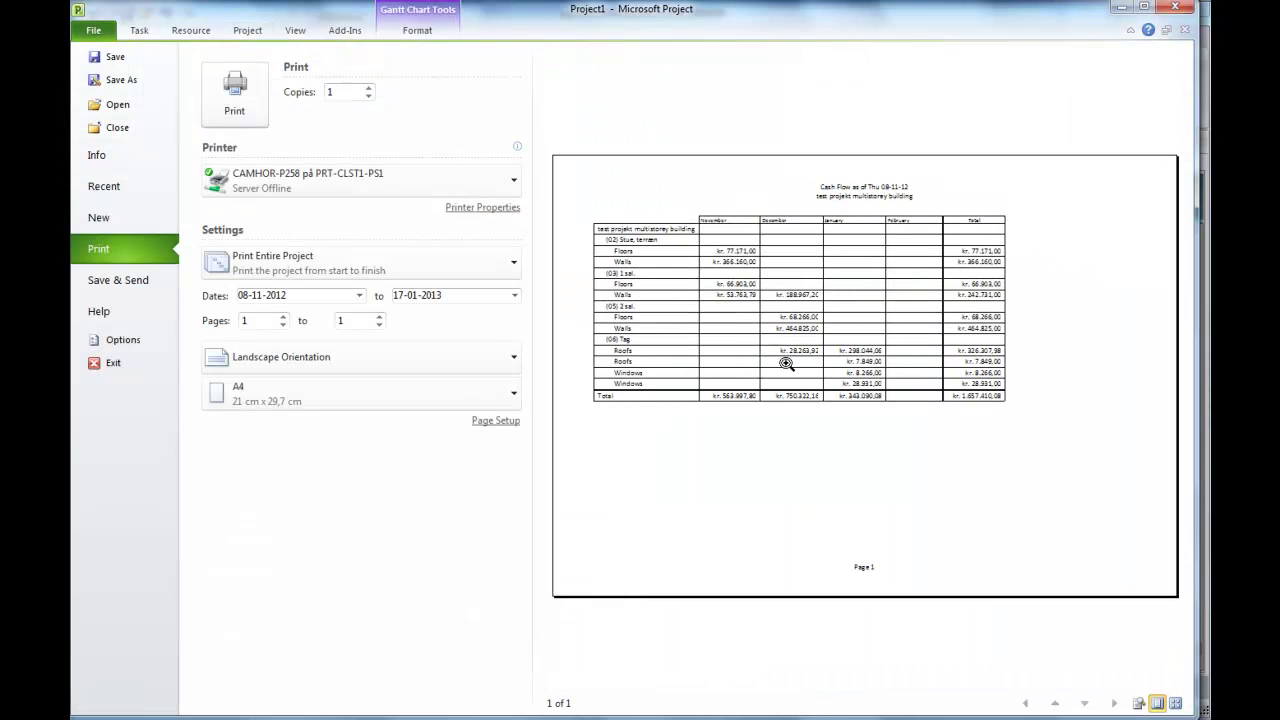
- Examine the Cash Flow report enlarged, from the November column across to the Total column, and return to the Gantt chart
{"action": "left_click", "coordinate": [787, 362]}
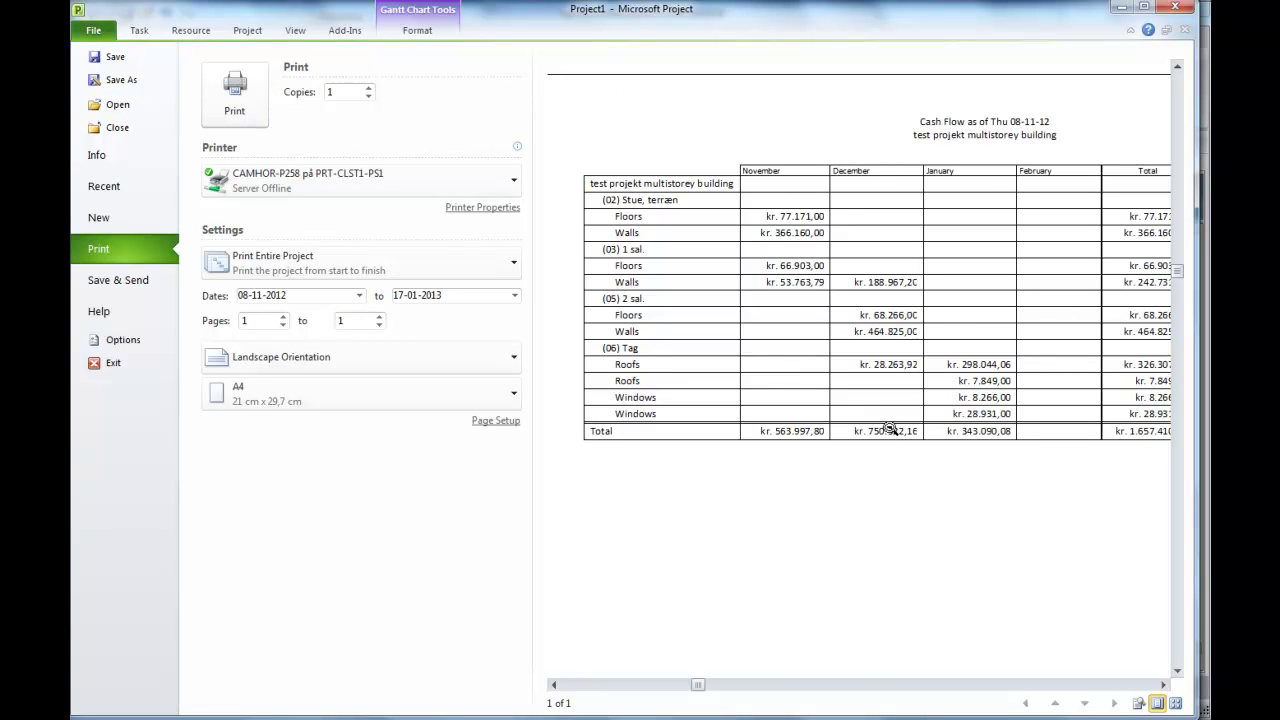
{"action": "left_click", "coordinate": [1163, 685]}
{"action": "left_click", "coordinate": [1163, 685]}
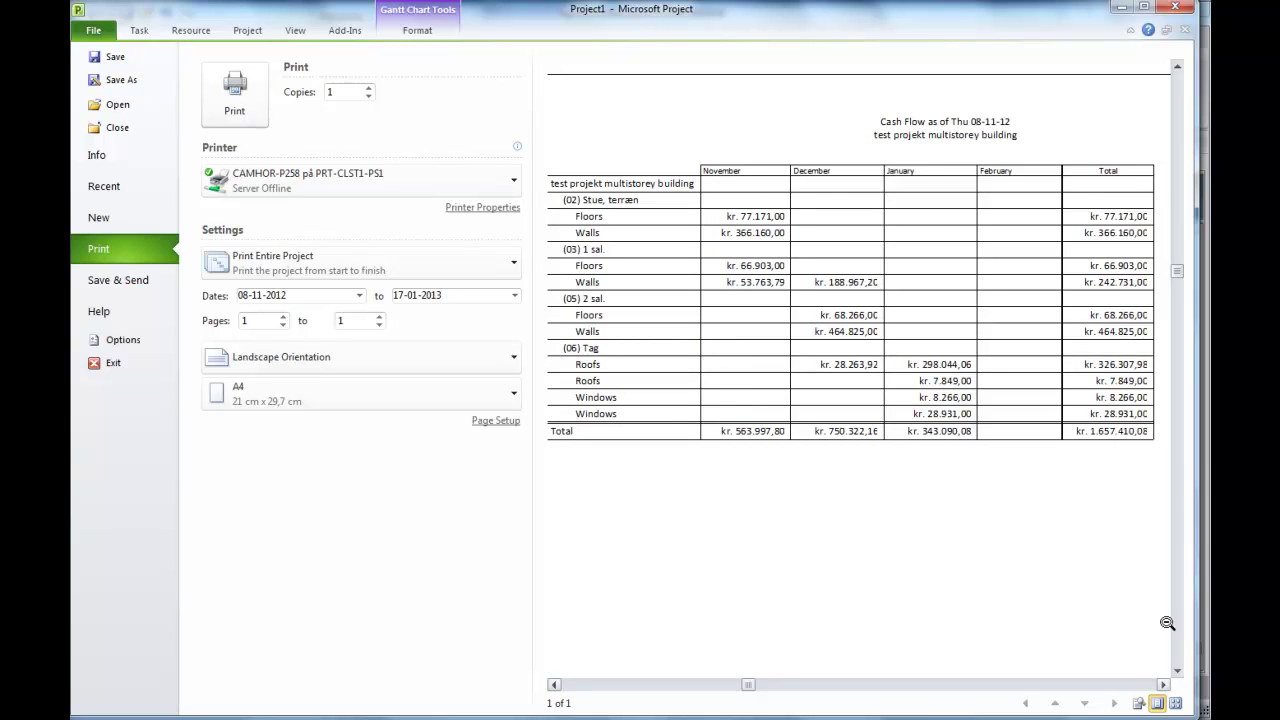
{"action": "left_click", "coordinate": [554, 685]}
{"action": "left_click", "coordinate": [554, 685]}
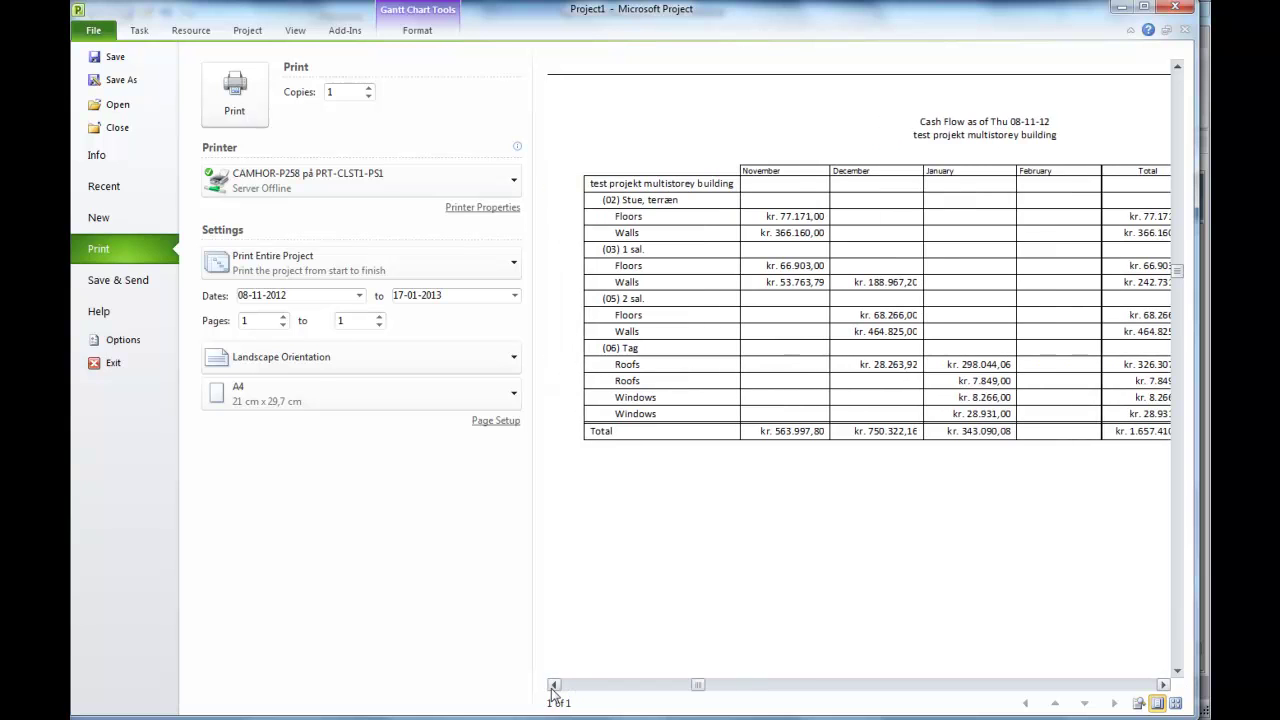
{"action": "left_click", "coordinate": [1163, 685]}
{"action": "left_click", "coordinate": [1163, 685]}
{"action": "left_click", "coordinate": [1163, 685]}
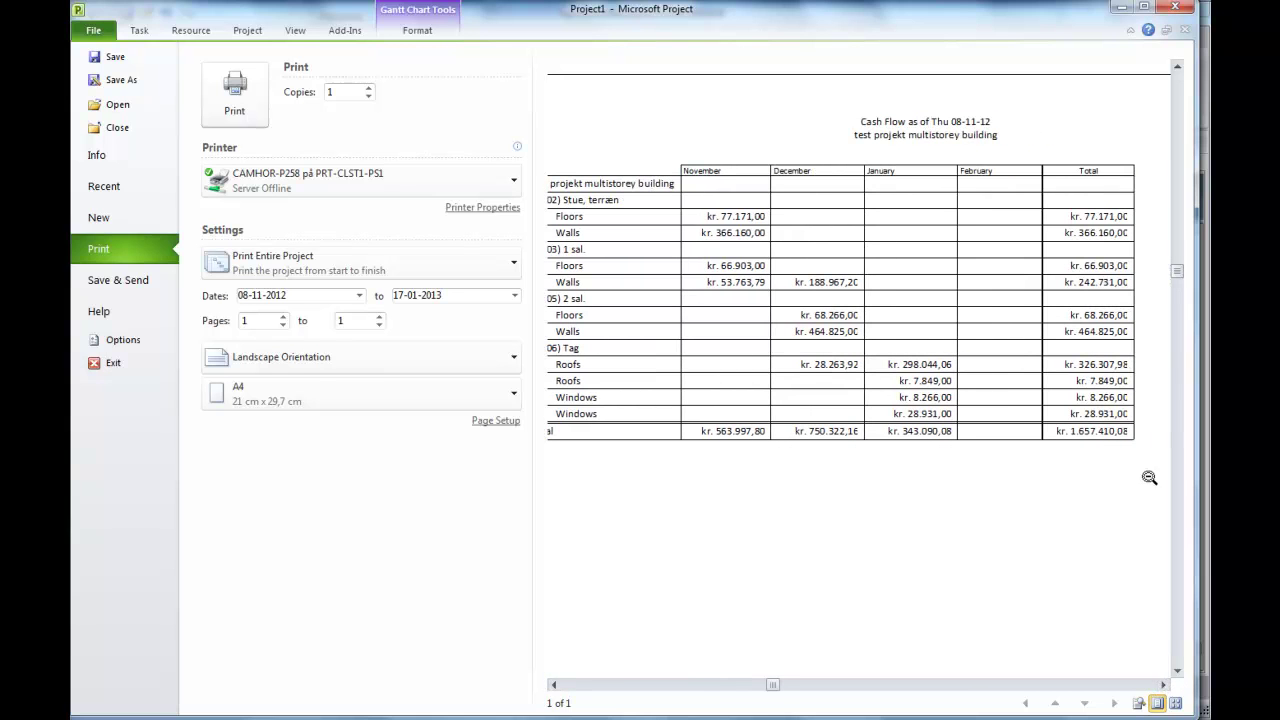
{"action": "left_click", "coordinate": [139, 30]}
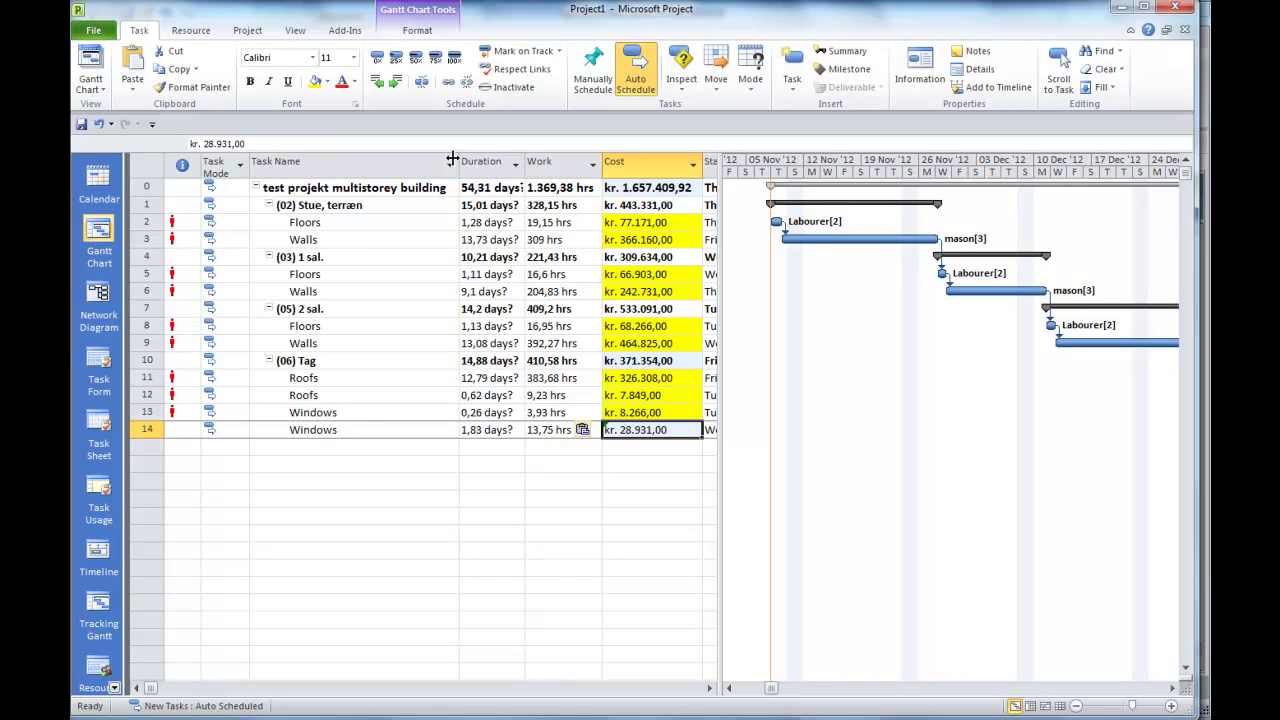
- Set the Resource Usage workload report to show Peak Units per week and generate it as a print preview
{"action": "left_click", "coordinate": [247, 30]}
{"action": "left_click", "coordinate": [762, 70]}
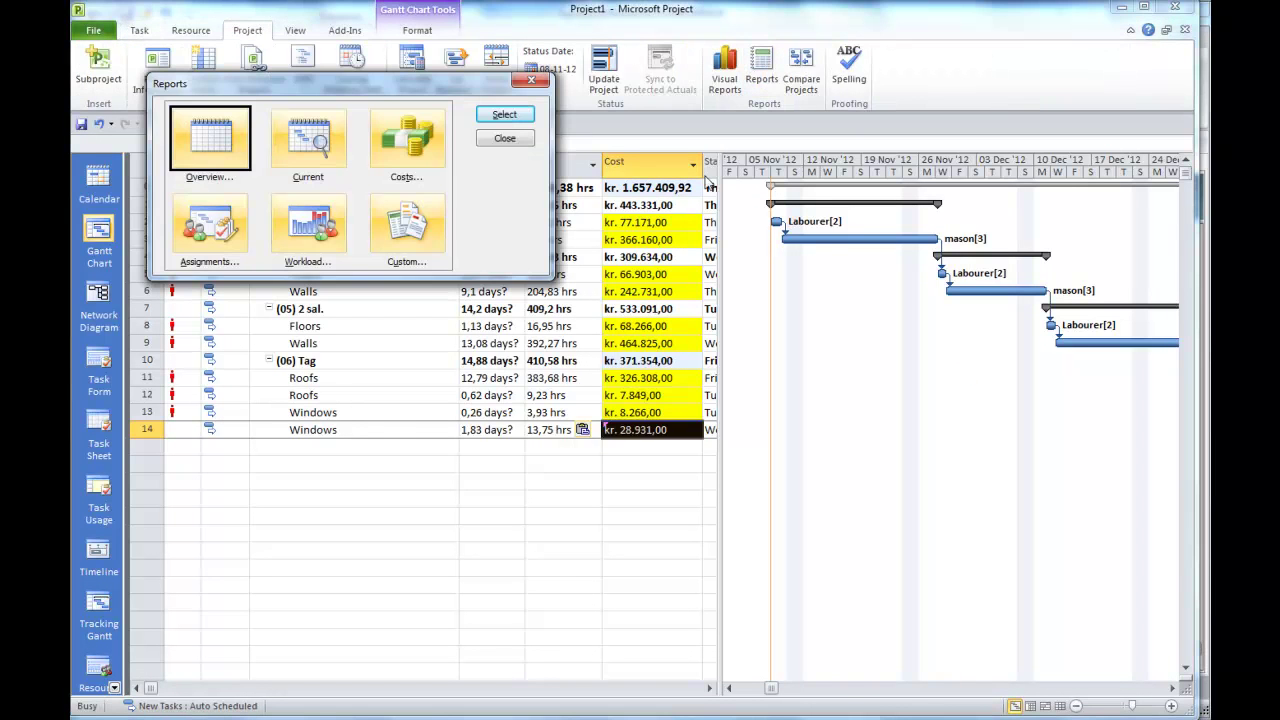
{"action": "left_click", "coordinate": [310, 228]}
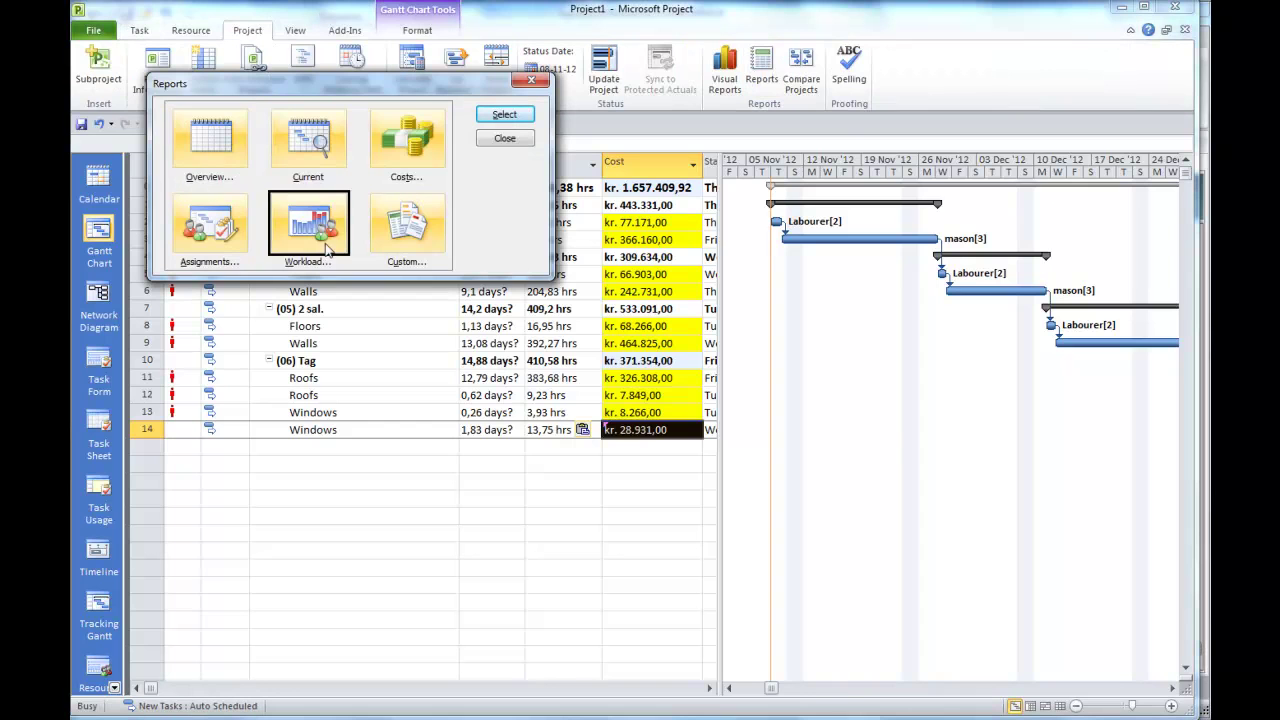
{"action": "left_click", "coordinate": [505, 114]}
{"action": "left_click", "coordinate": [344, 205]}
{"action": "left_click", "coordinate": [466, 182]}
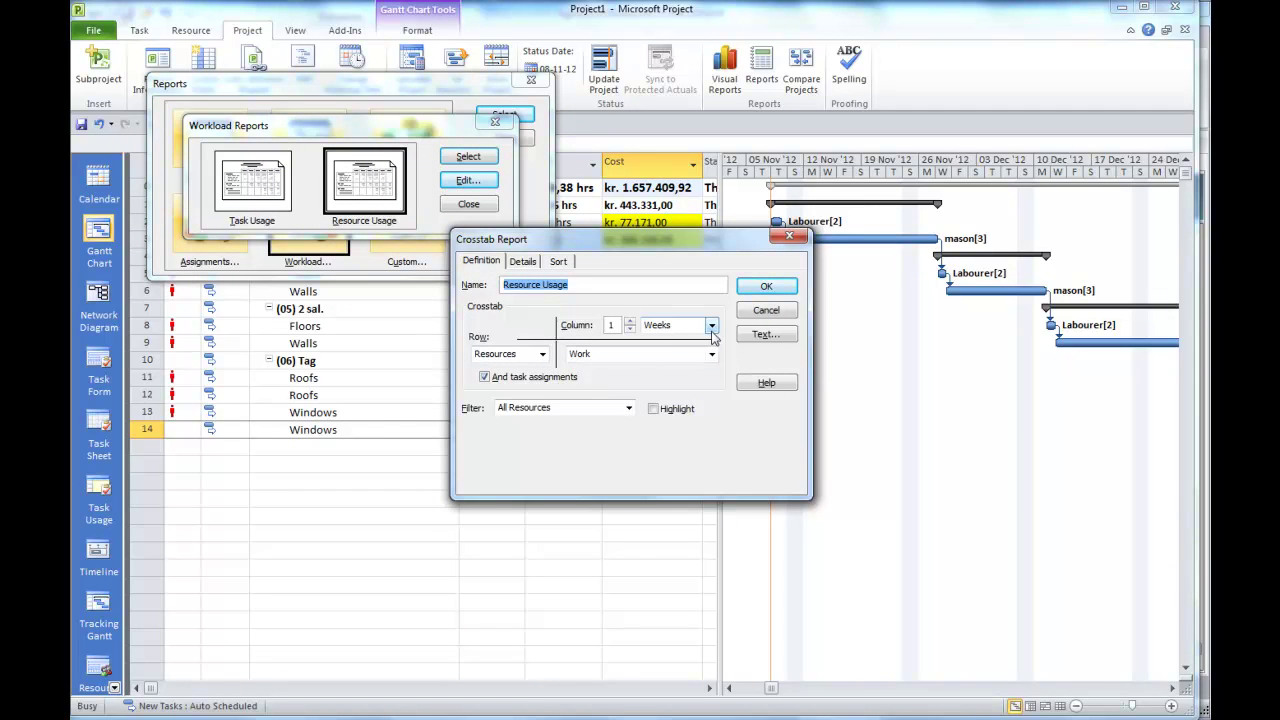
{"action": "left_click", "coordinate": [712, 355]}
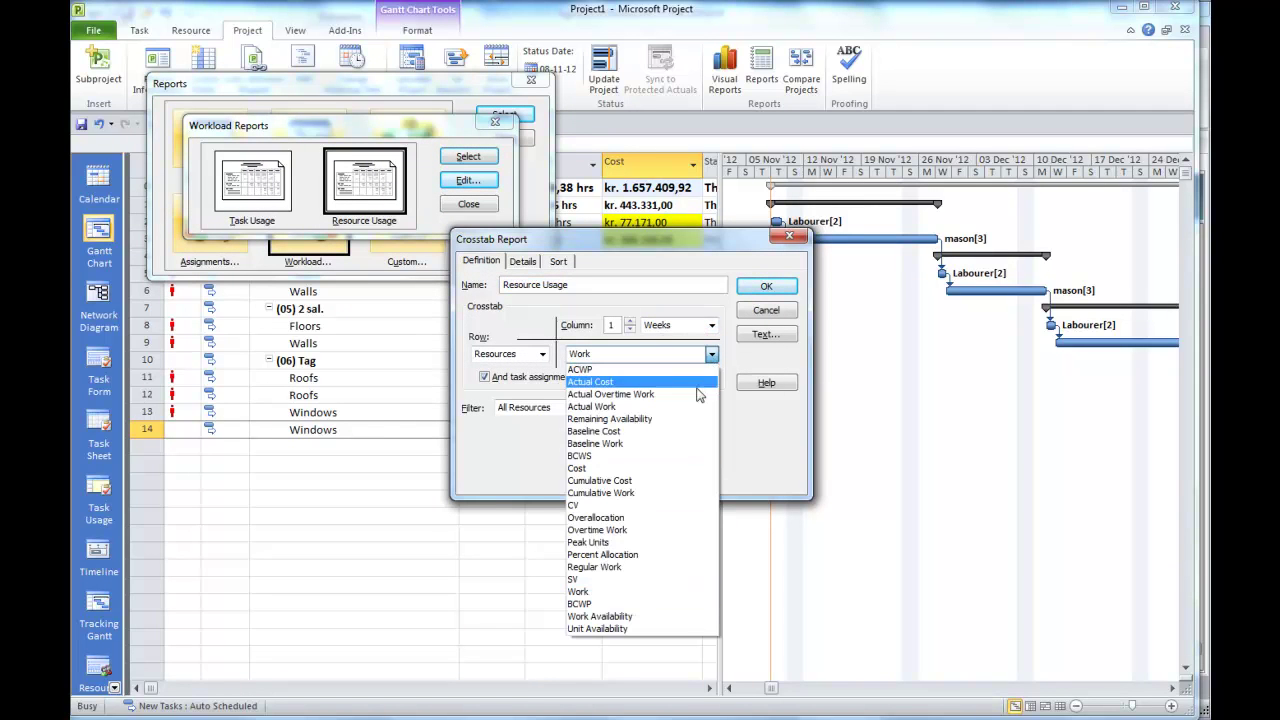
{"action": "left_click", "coordinate": [695, 549]}
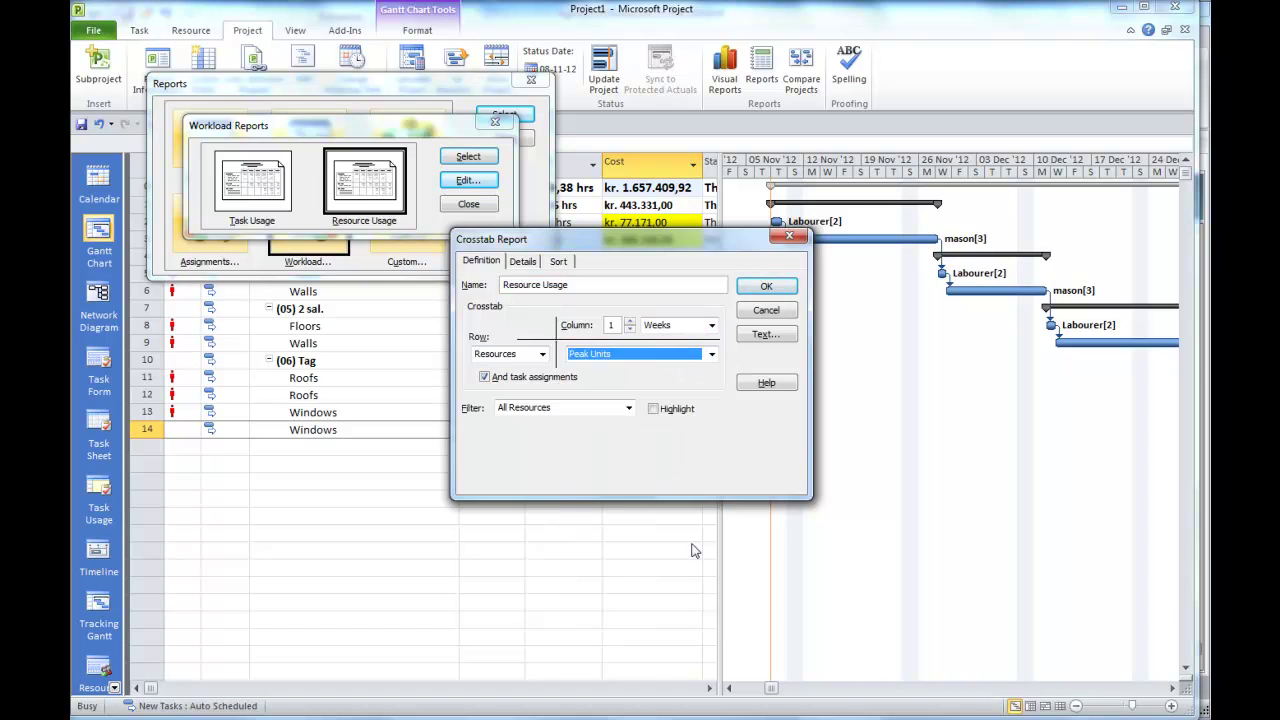
{"action": "left_click", "coordinate": [766, 286]}
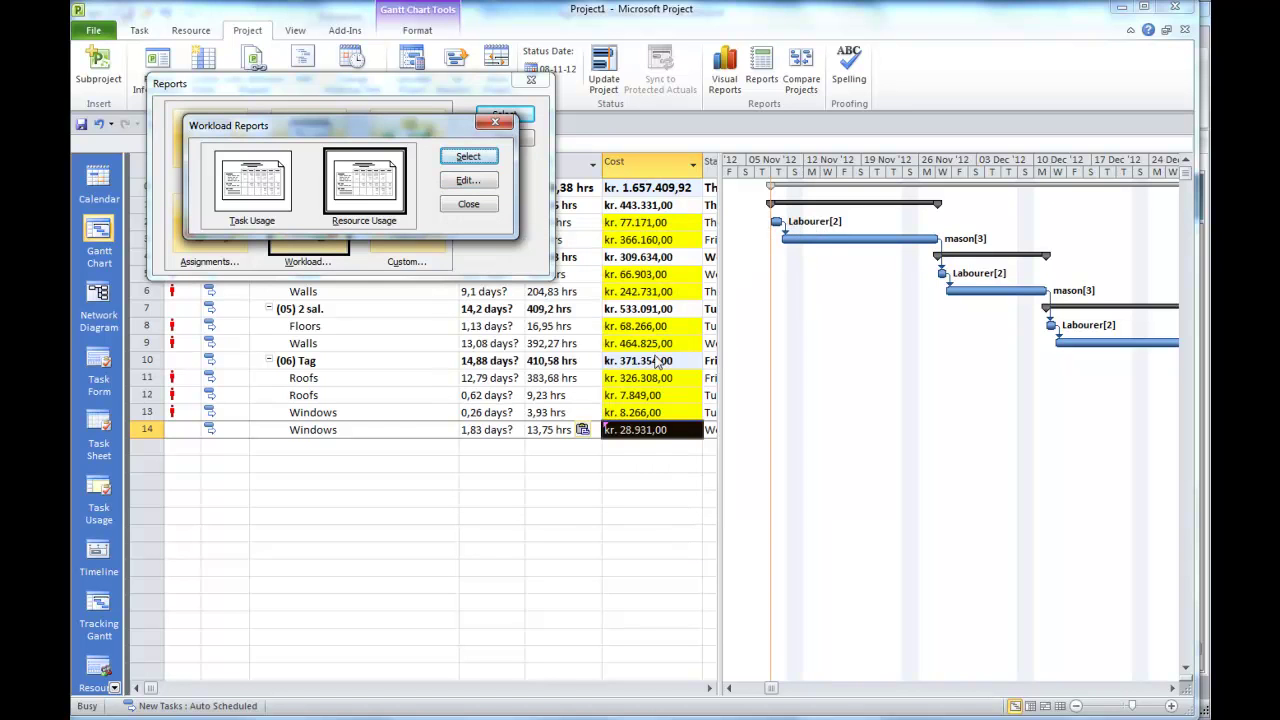
{"action": "left_click", "coordinate": [472, 160]}
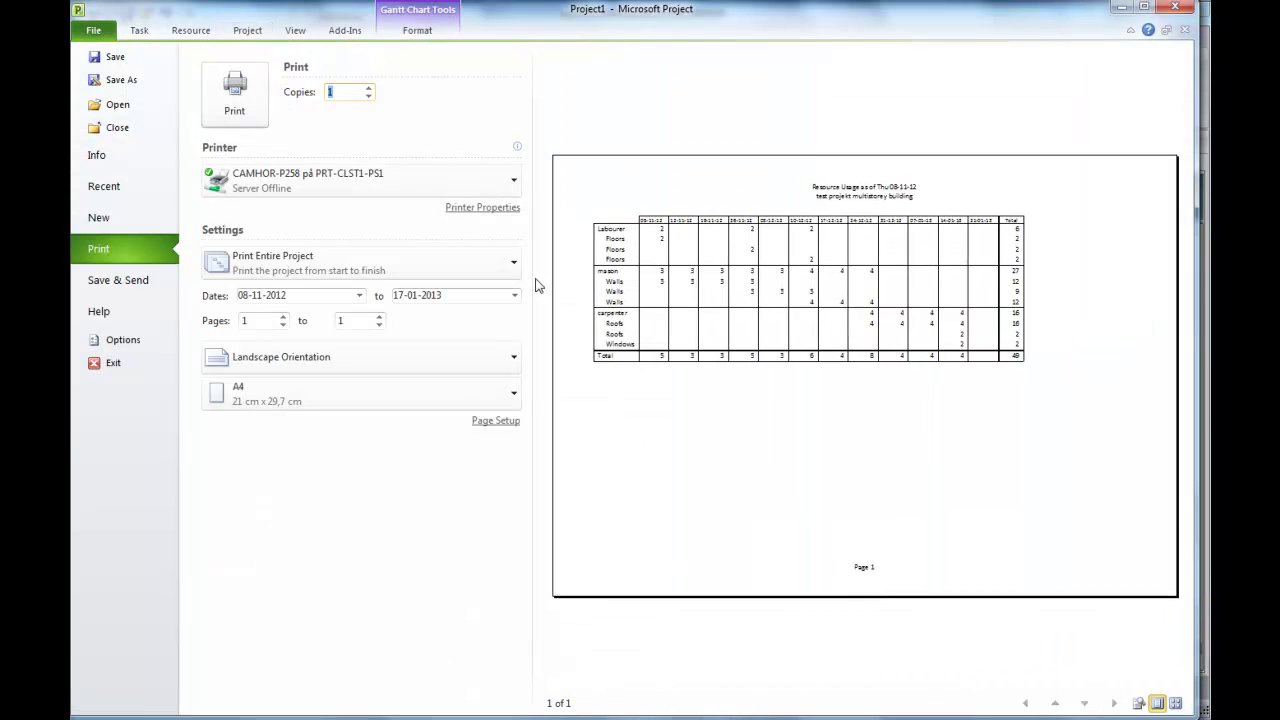
- Examine the weekly crew numbers in the Resource Usage report across to its Total column, and return to the Gantt chart's task bars
{"action": "left_click", "coordinate": [774, 340]}
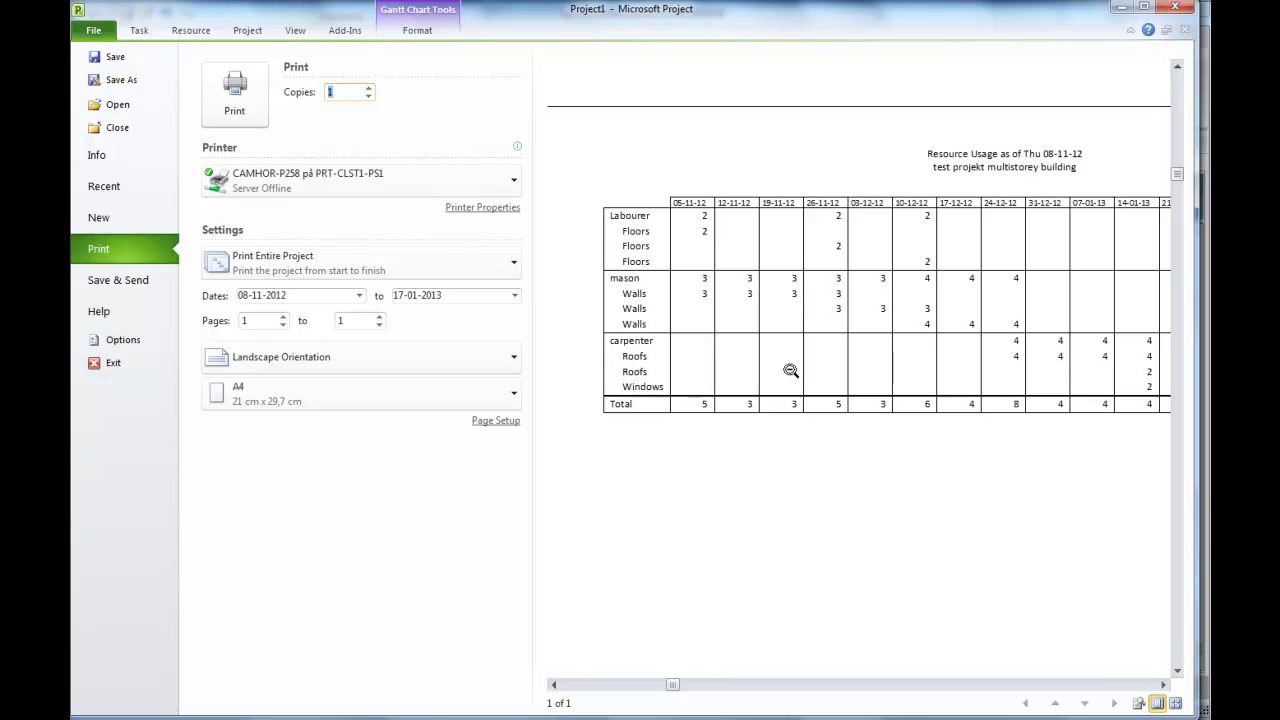
{"action": "left_click", "coordinate": [1164, 685]}
{"action": "left_click", "coordinate": [1164, 685]}
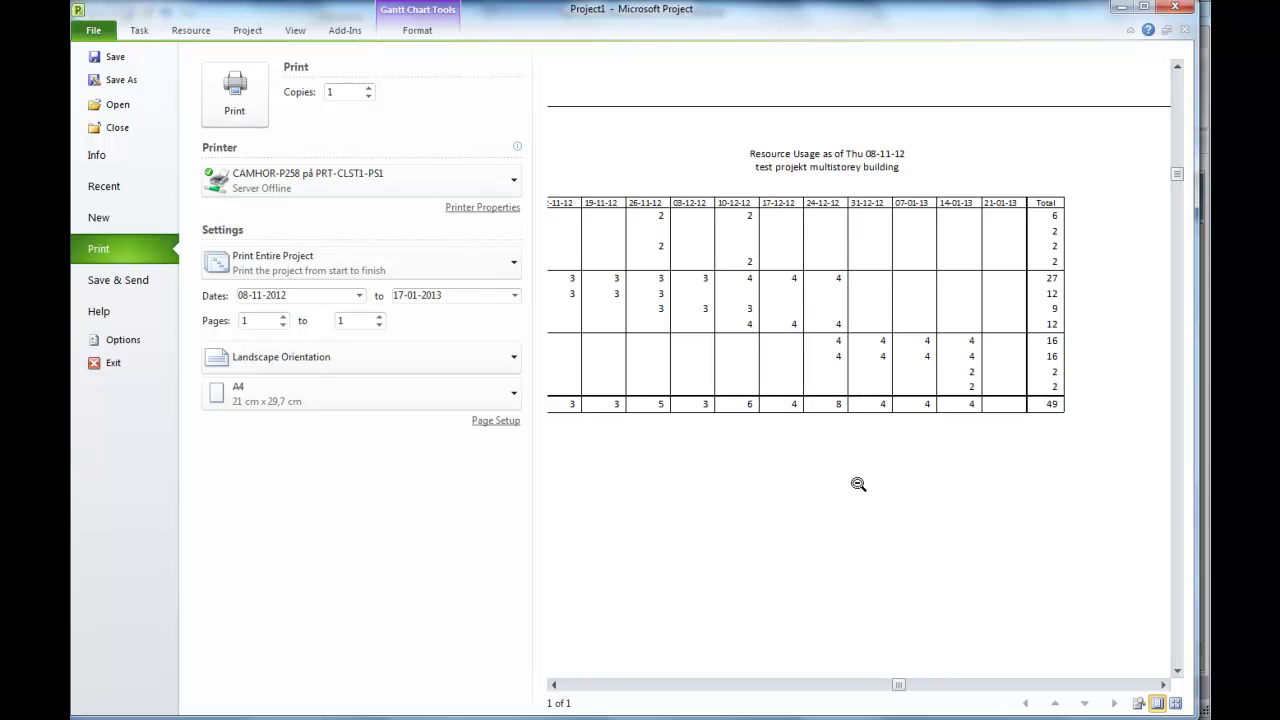
{"action": "left_click", "coordinate": [131, 36]}
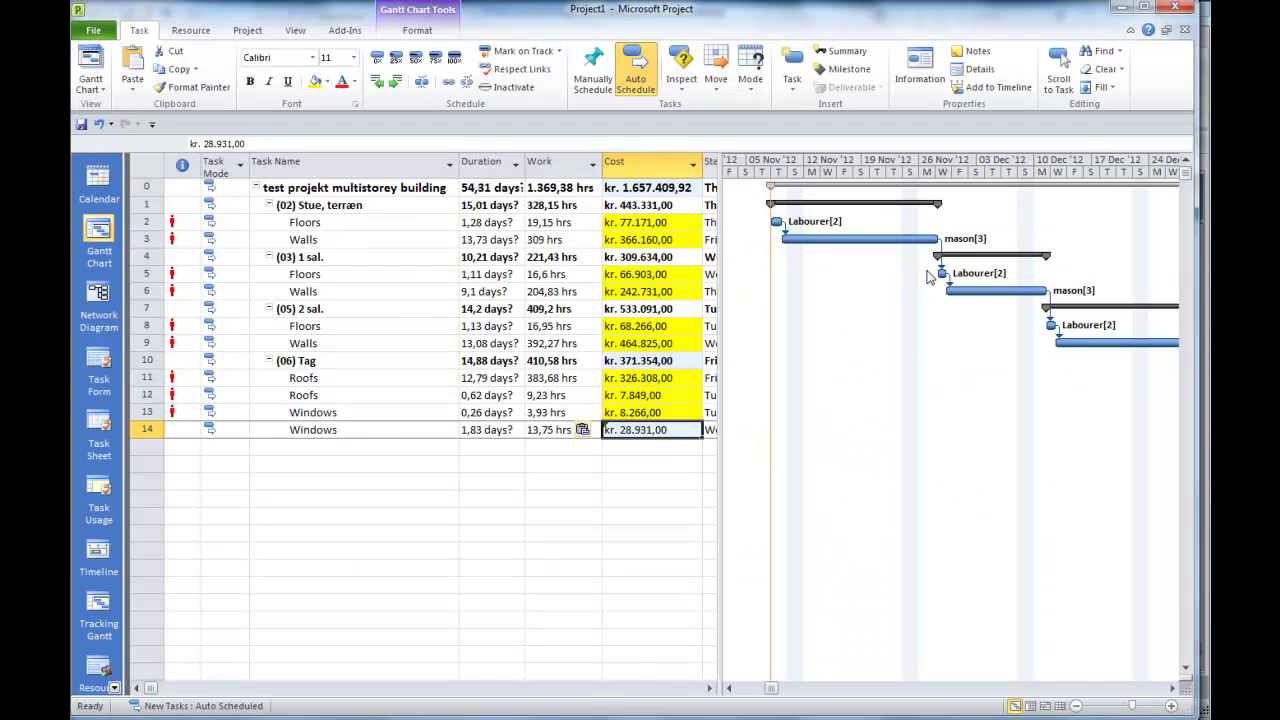
{"action": "left_click", "coordinate": [1172, 688]}
{"action": "left_click", "coordinate": [1172, 688]}
- Switch to Sigma and create an áconto workbook in Excel with 6 invoicing sheets from the test projekt multistorey building
{"action": "key", "text": "F10"}
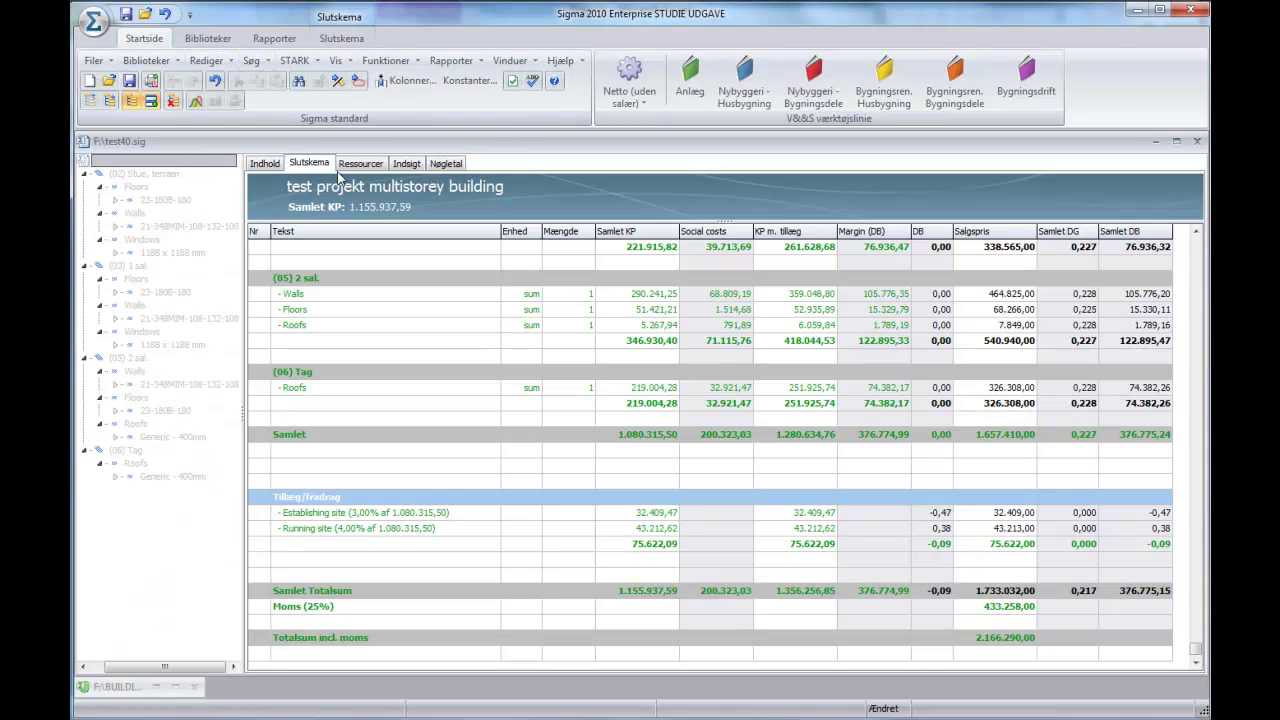
{"action": "left_click", "coordinate": [385, 61]}
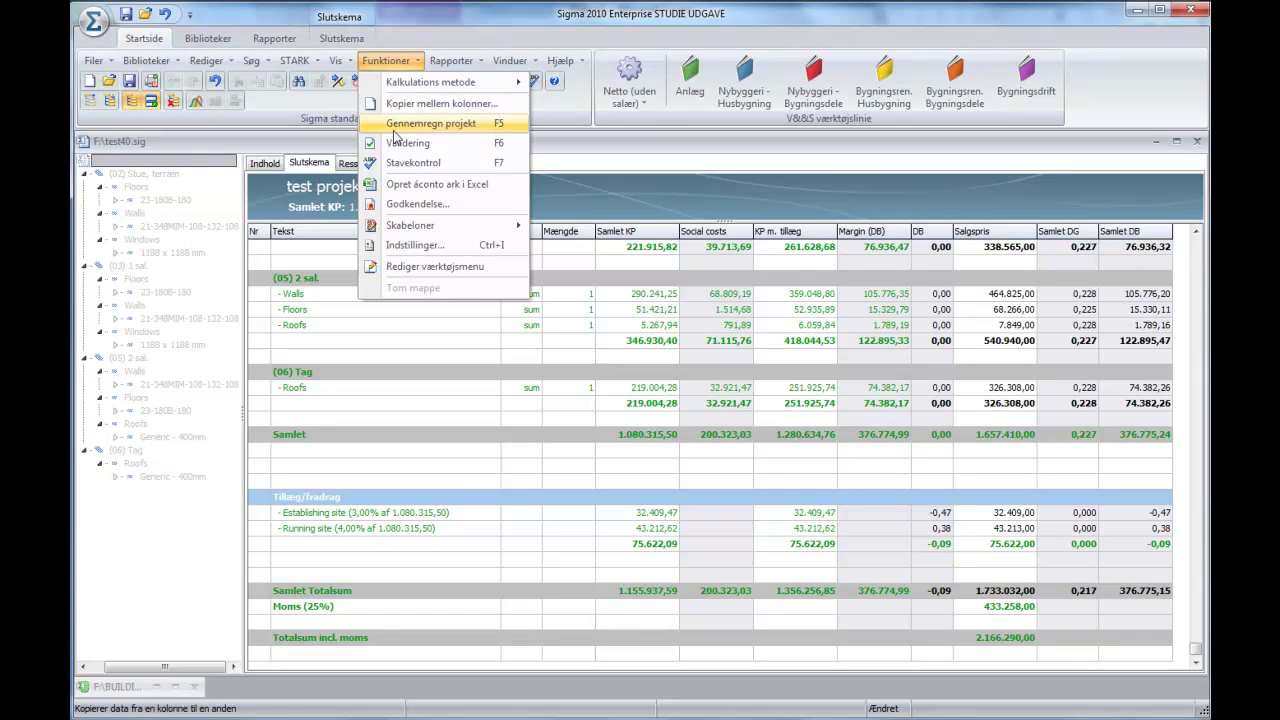
{"action": "left_click", "coordinate": [409, 188]}
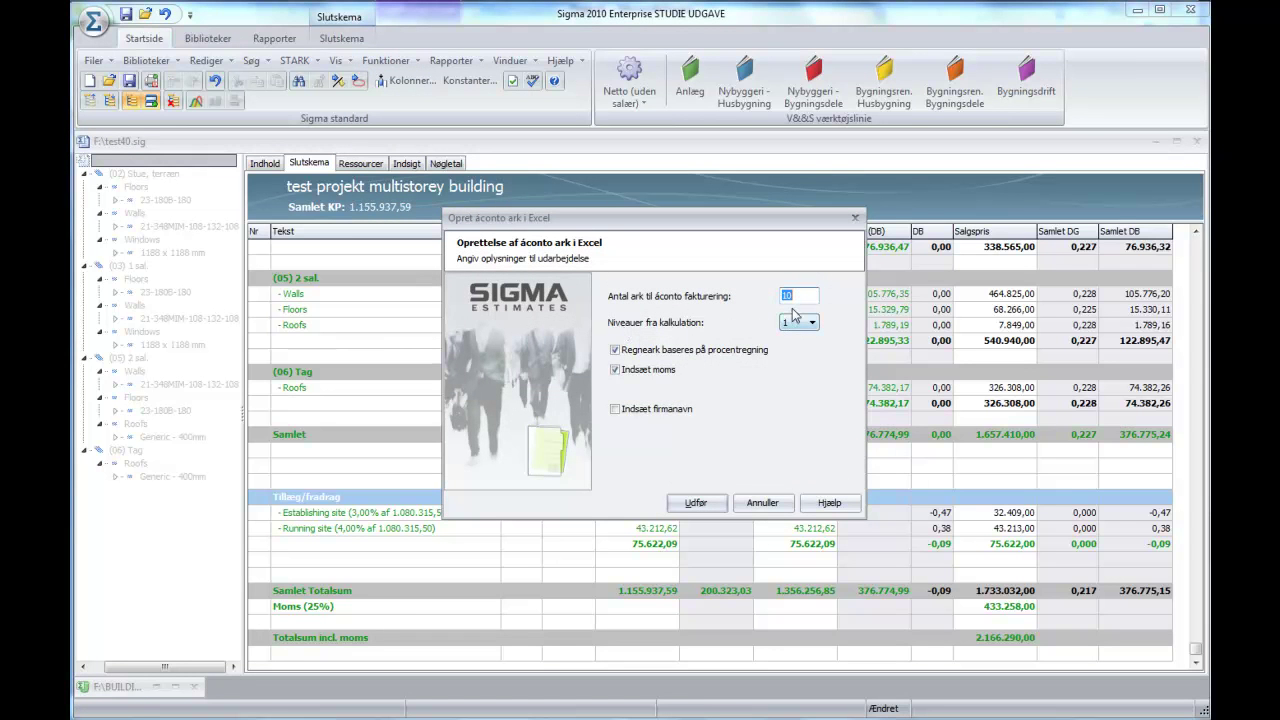
{"action": "type", "text": "6"}
{"action": "left_click", "coordinate": [697, 504]}
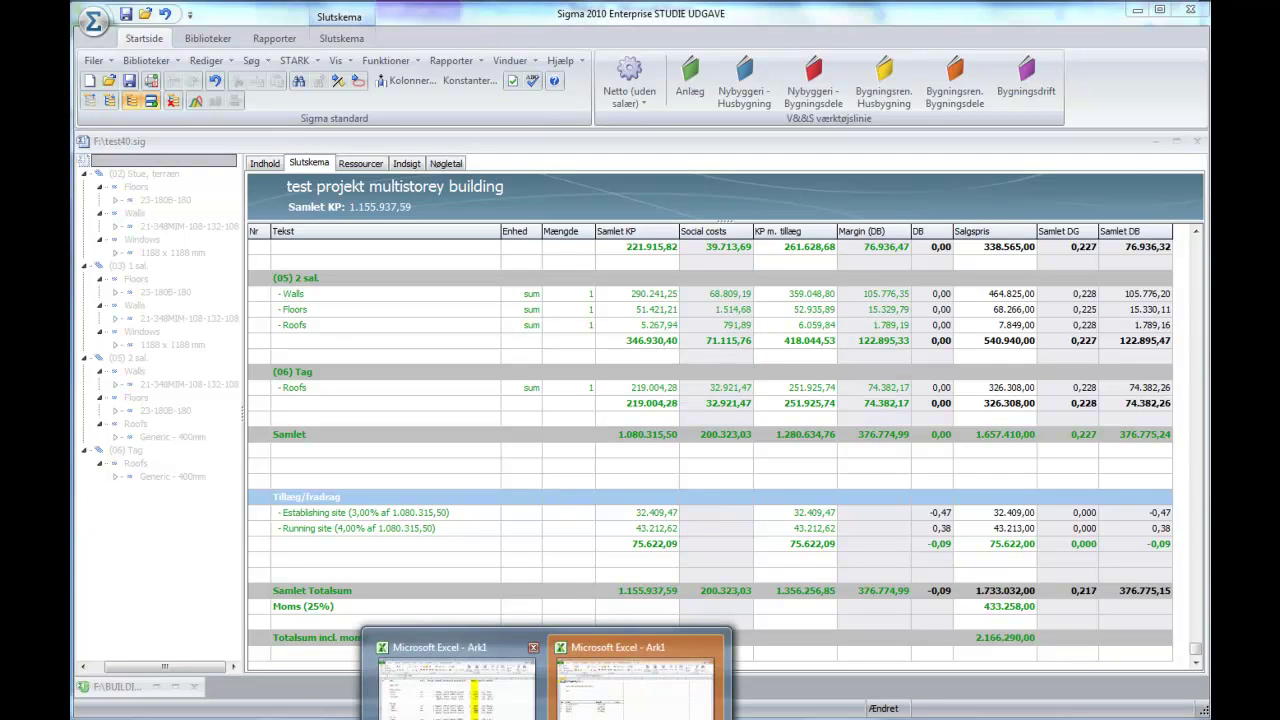
- Switch to the new áconto workbook in Excel and enter 50 % for (02) Stue, terræn on the Aconto1 sheet
{"action": "left_click", "coordinate": [640, 680]}
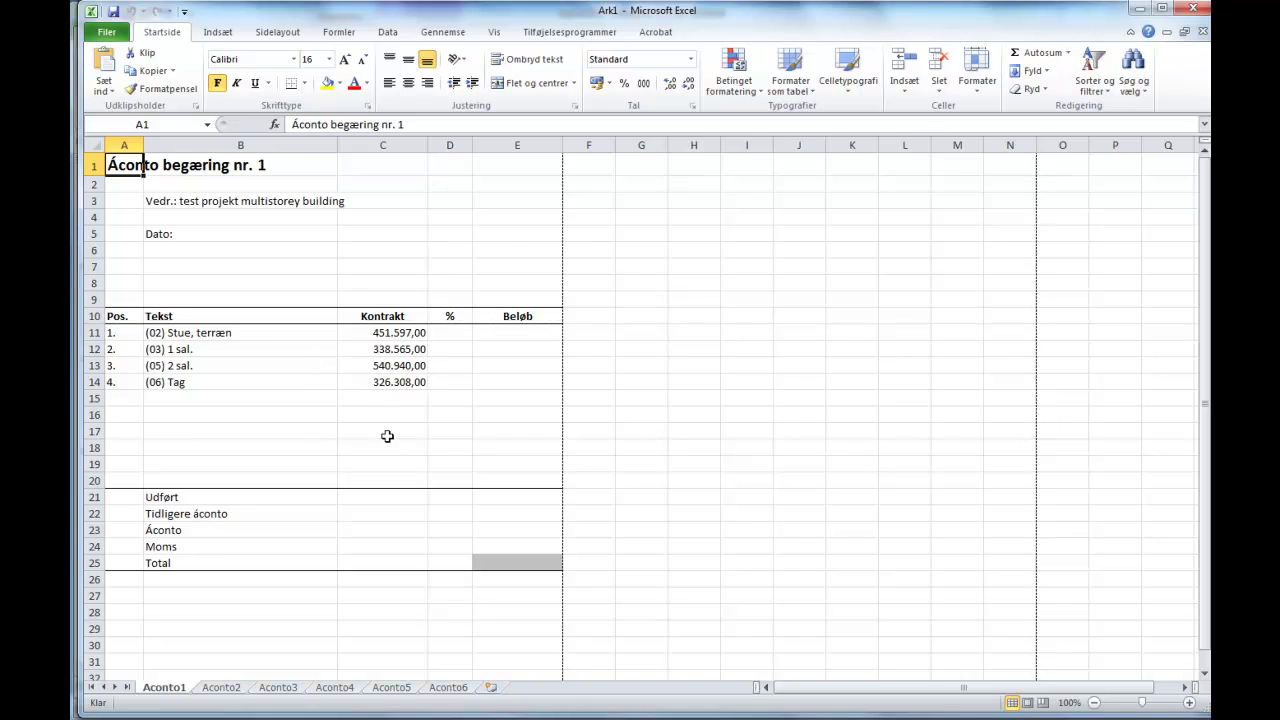
{"action": "left_click", "coordinate": [450, 334]}
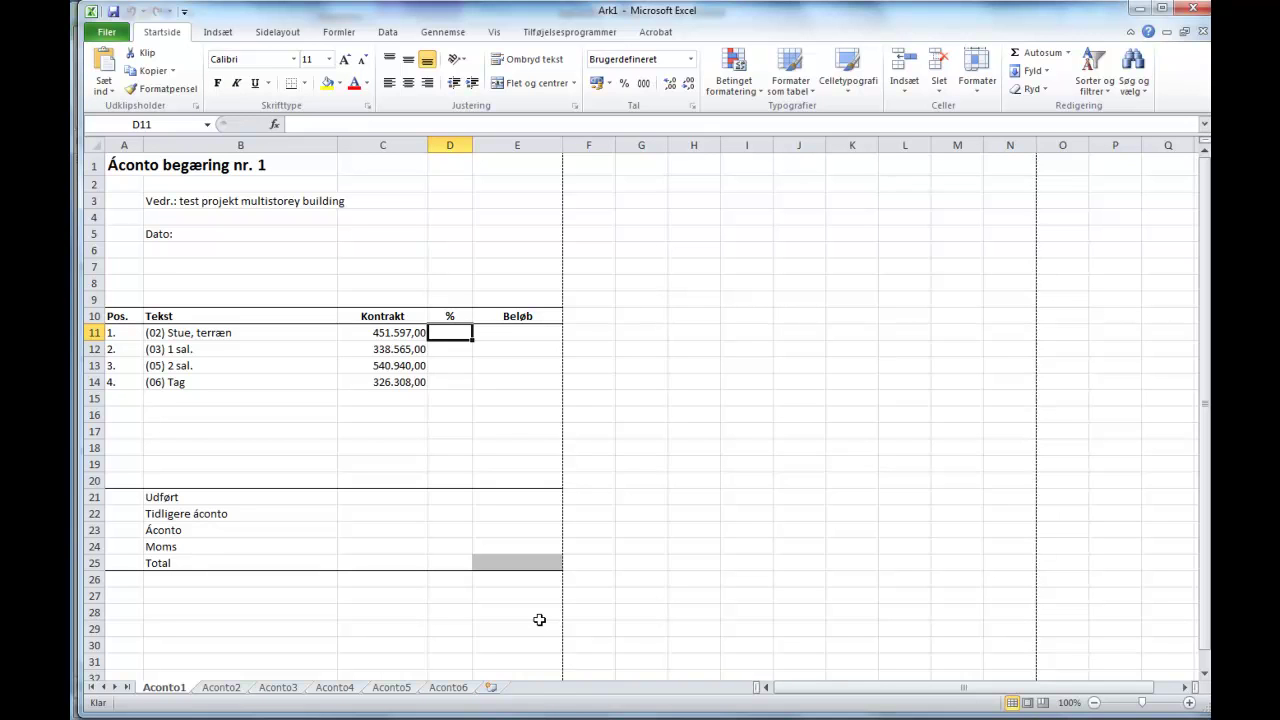
{"action": "type", "text": "50"}
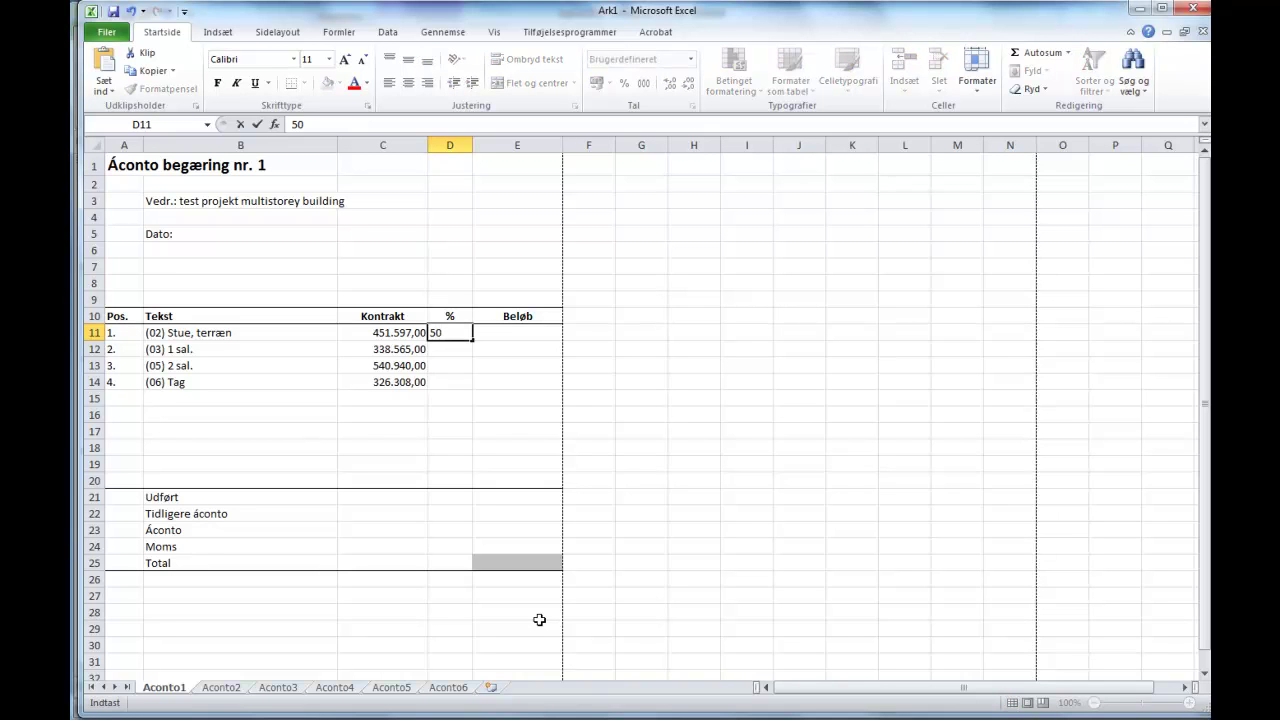
{"action": "key", "text": "Return"}
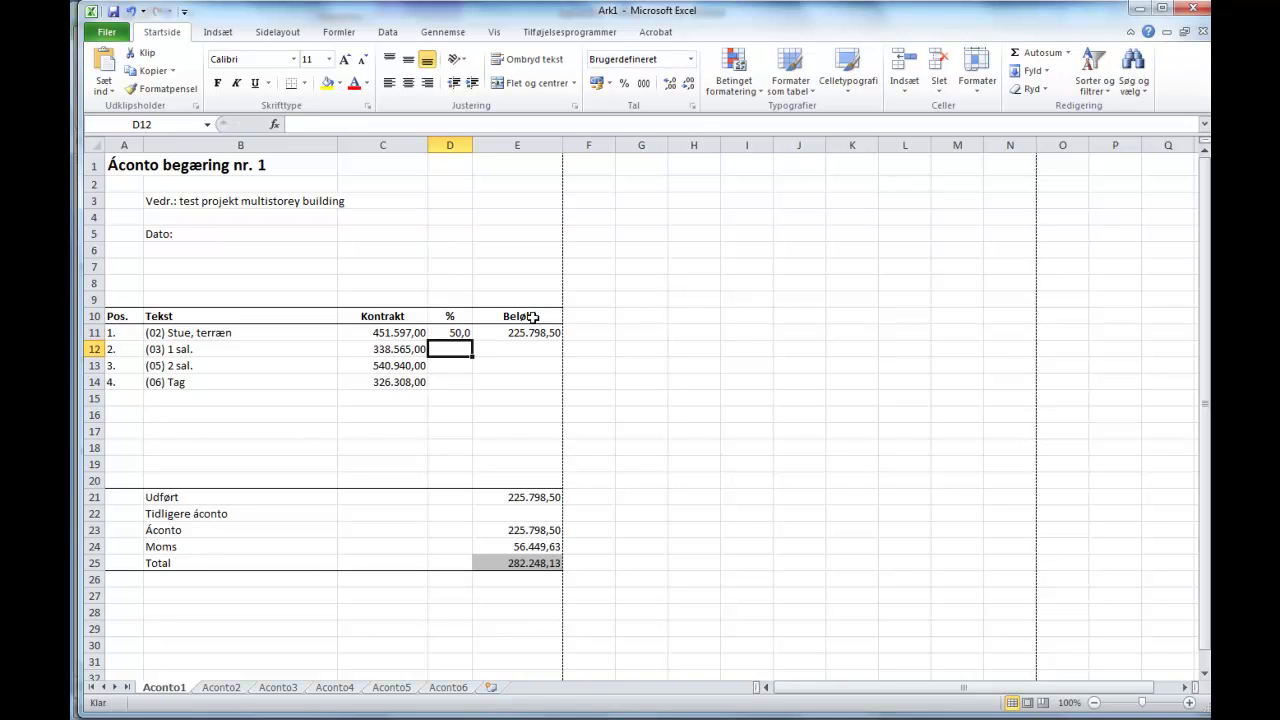
- On the Aconto2 sheet, set the percentages to 70 for (02) Stue, terræn and 40 for (03) 1 sal
{"action": "left_click", "coordinate": [222, 689]}
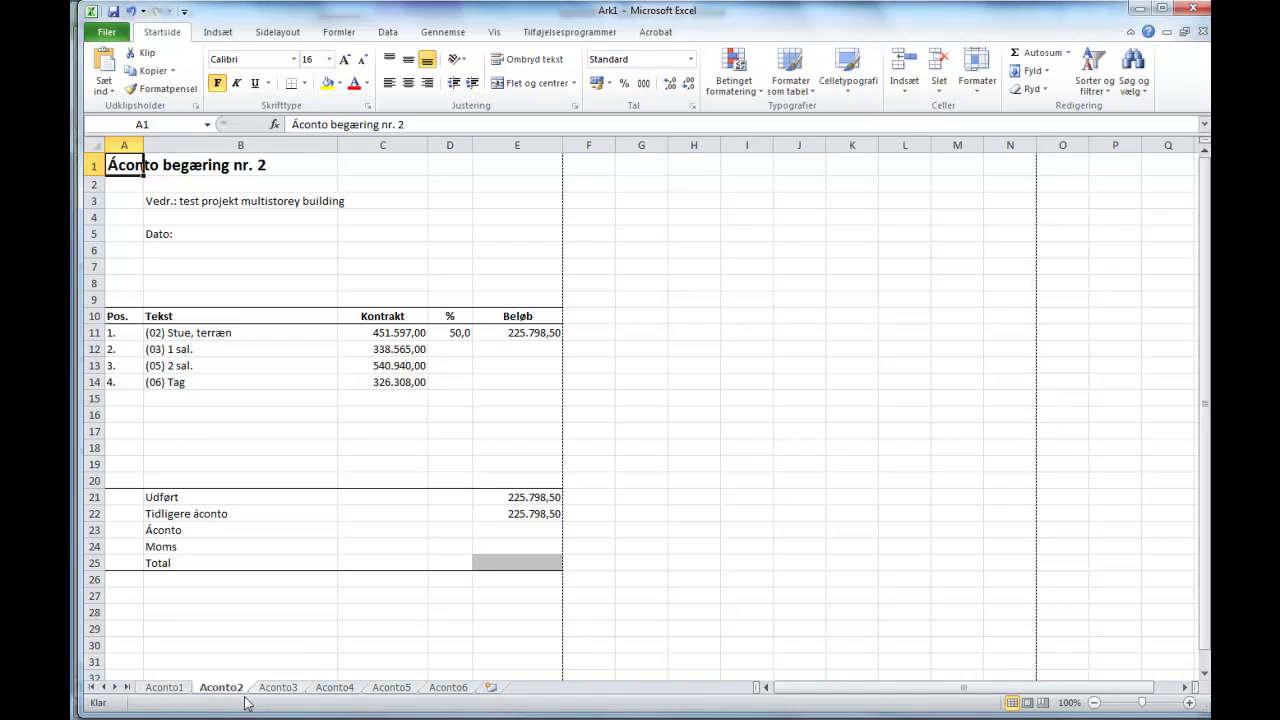
{"action": "left_click", "coordinate": [456, 332]}
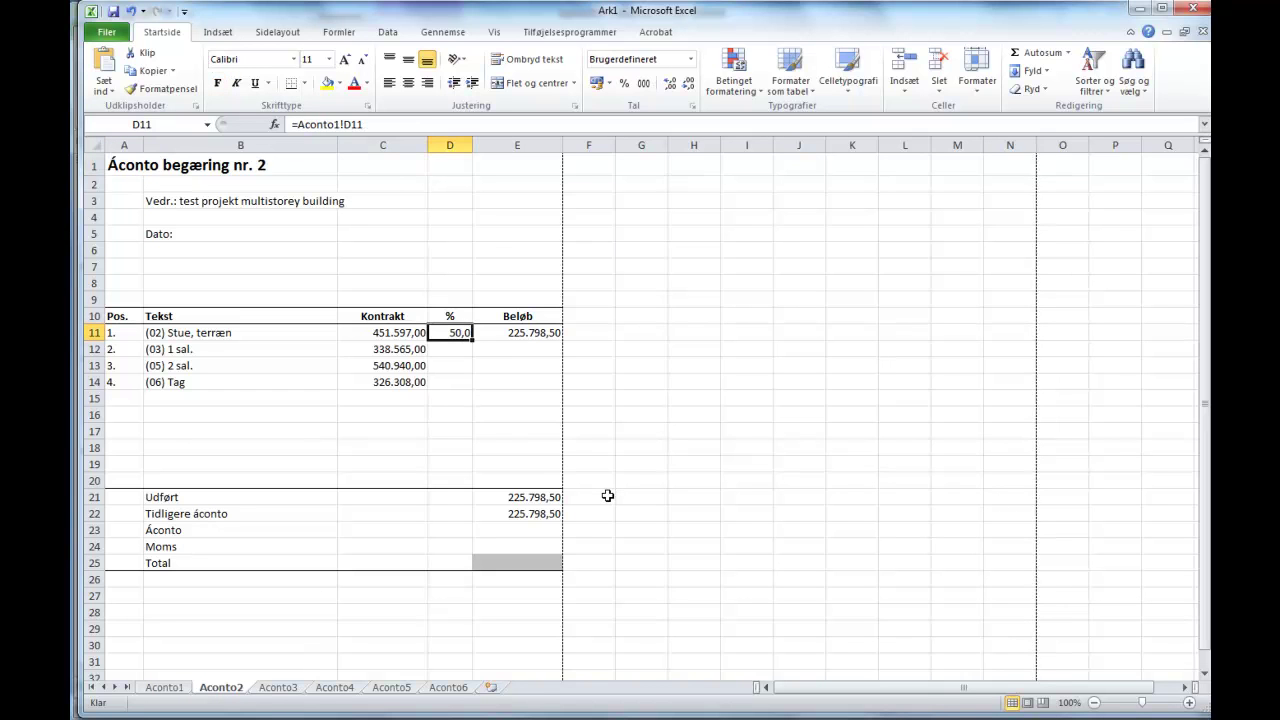
{"action": "type", "text": "70"}
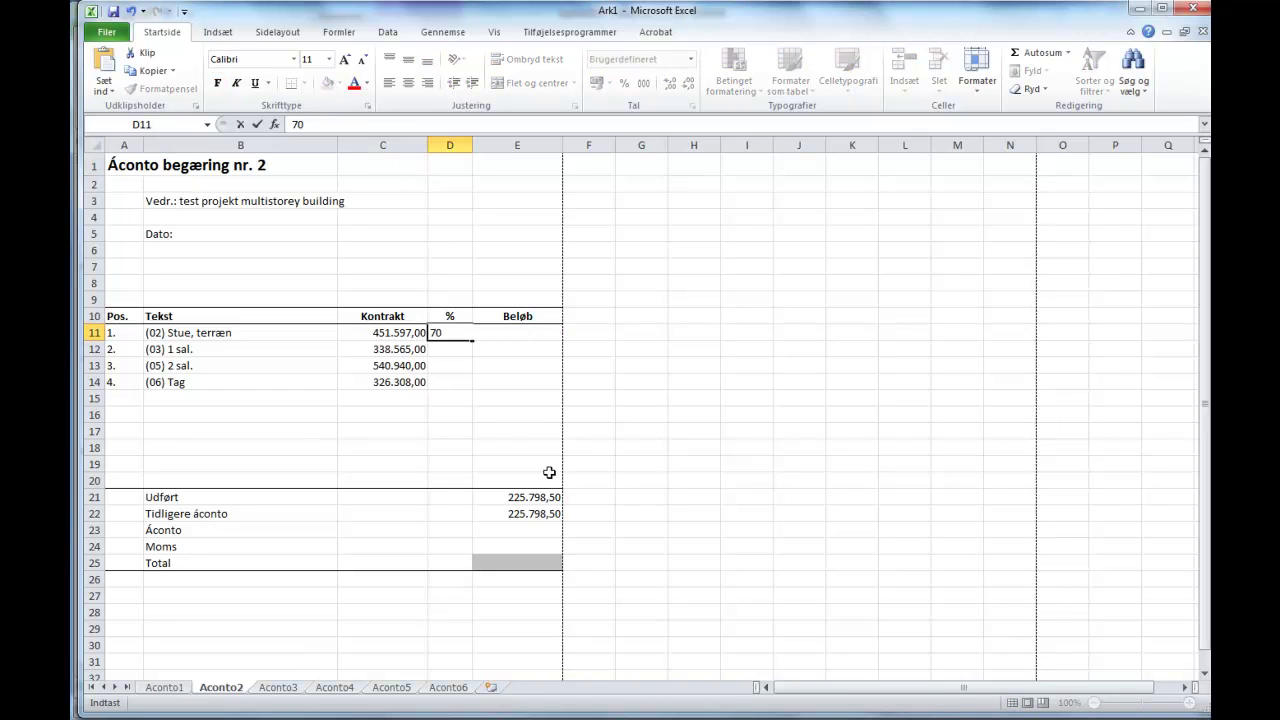
{"action": "key", "text": "Return"}
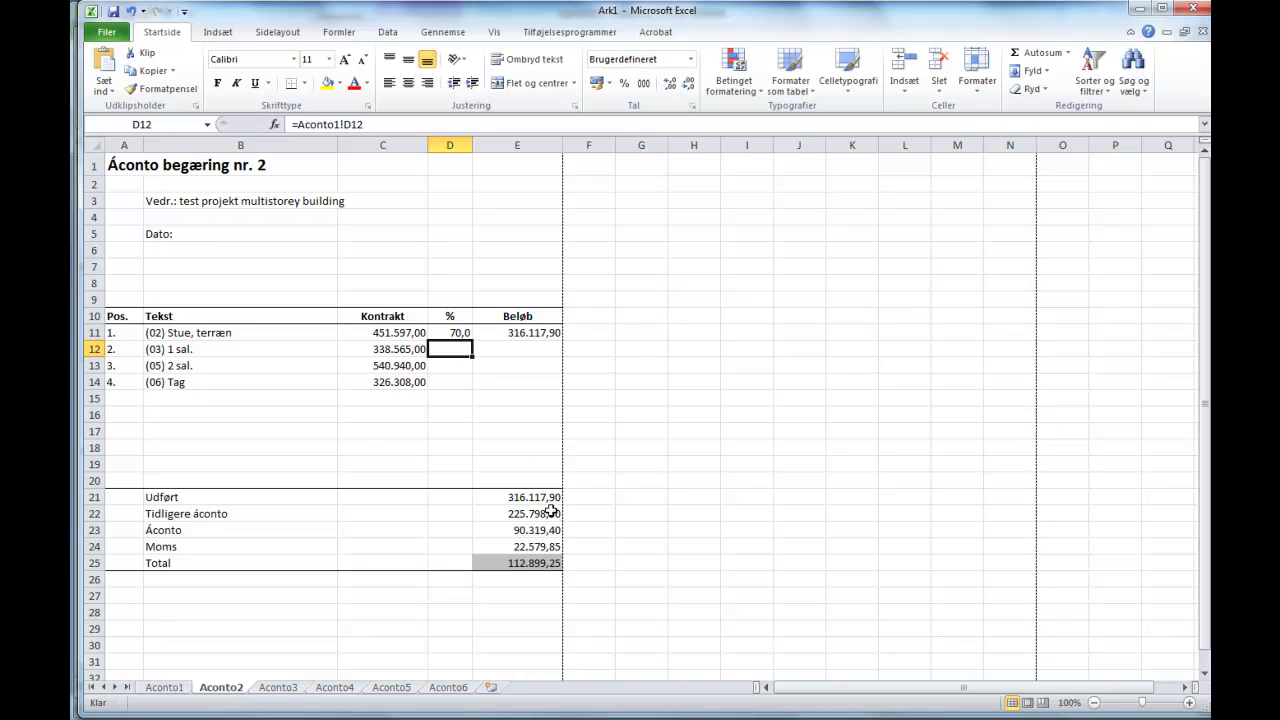
{"action": "type", "text": "40"}
{"action": "key", "text": "Return"}
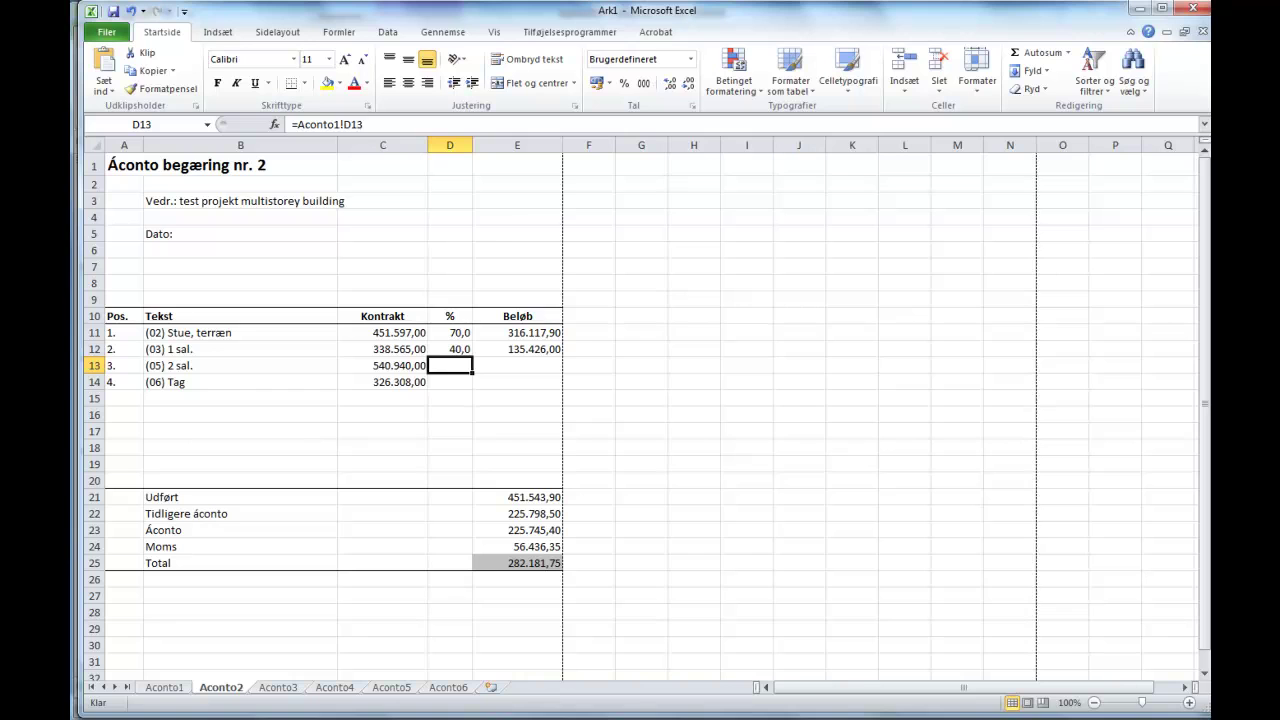
- Review the Revit 3D model and the Sigma Slutskema, and return to the Gantt chart in Microsoft Project
{"action": "key", "text": "alt+Tab"}
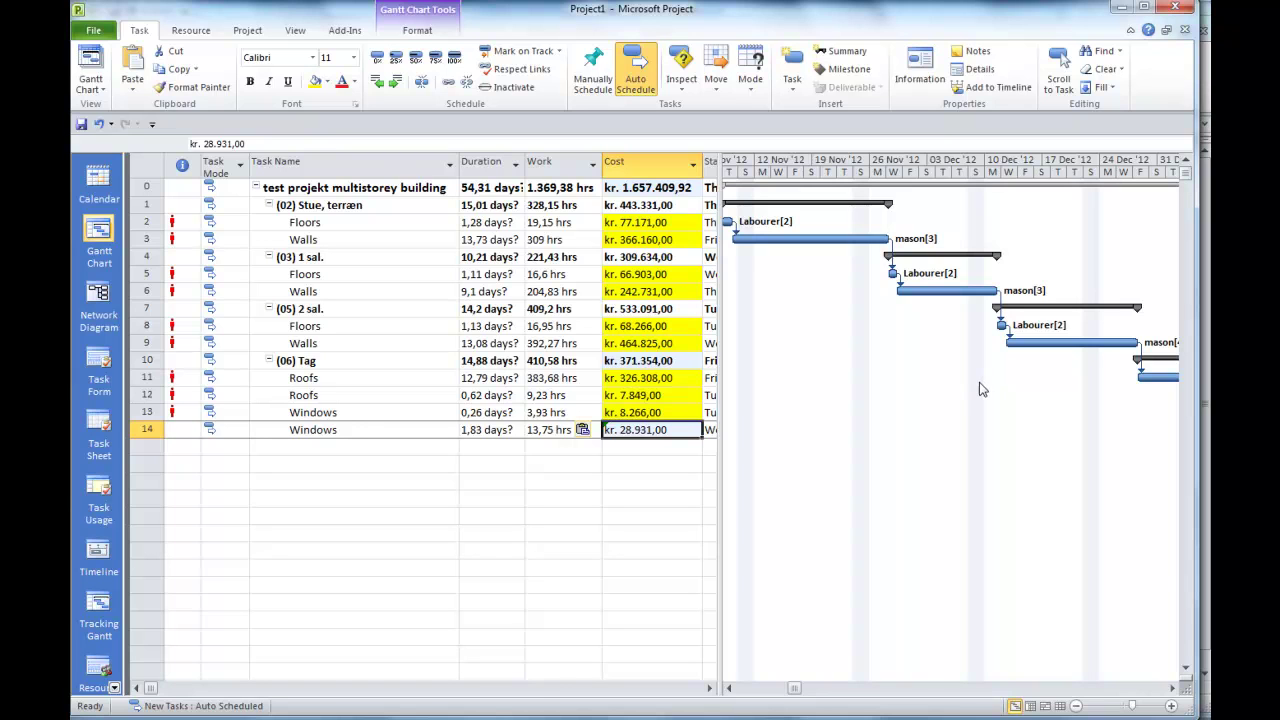
{"action": "mouse_move", "coordinate": [395, 716]}
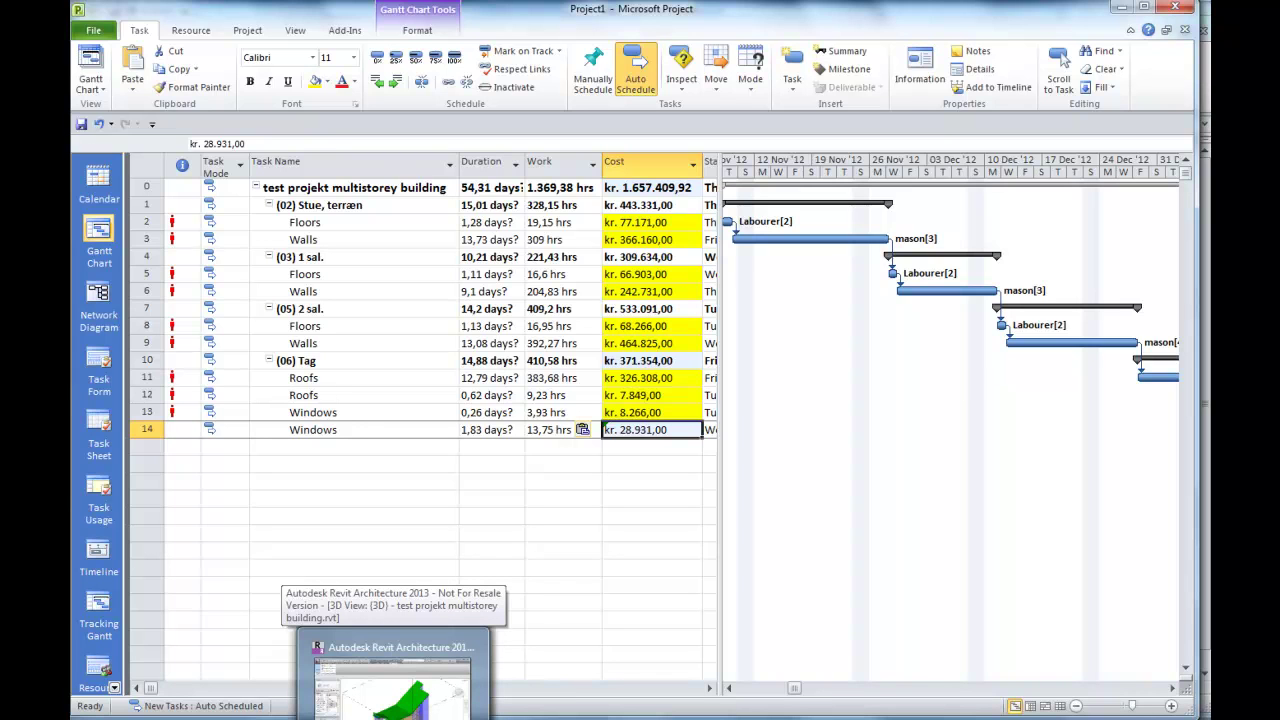
{"action": "left_click", "coordinate": [392, 690]}
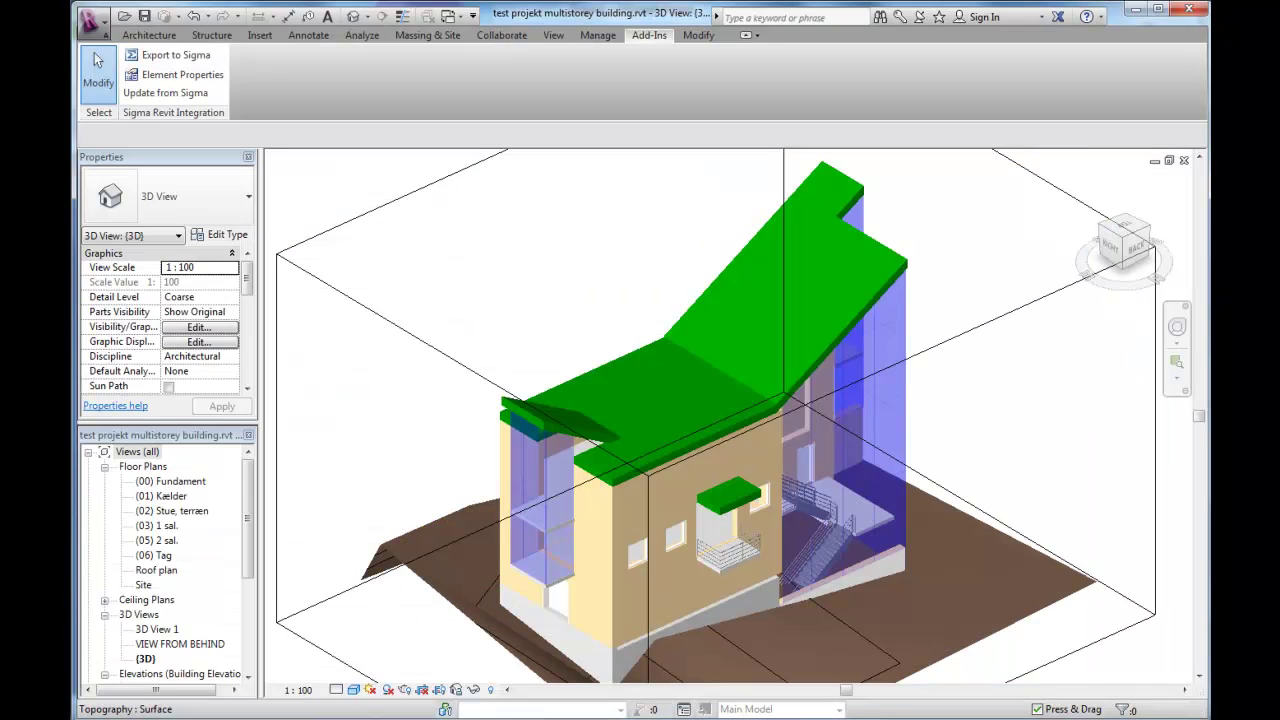
{"action": "mouse_move", "coordinate": [240, 716]}
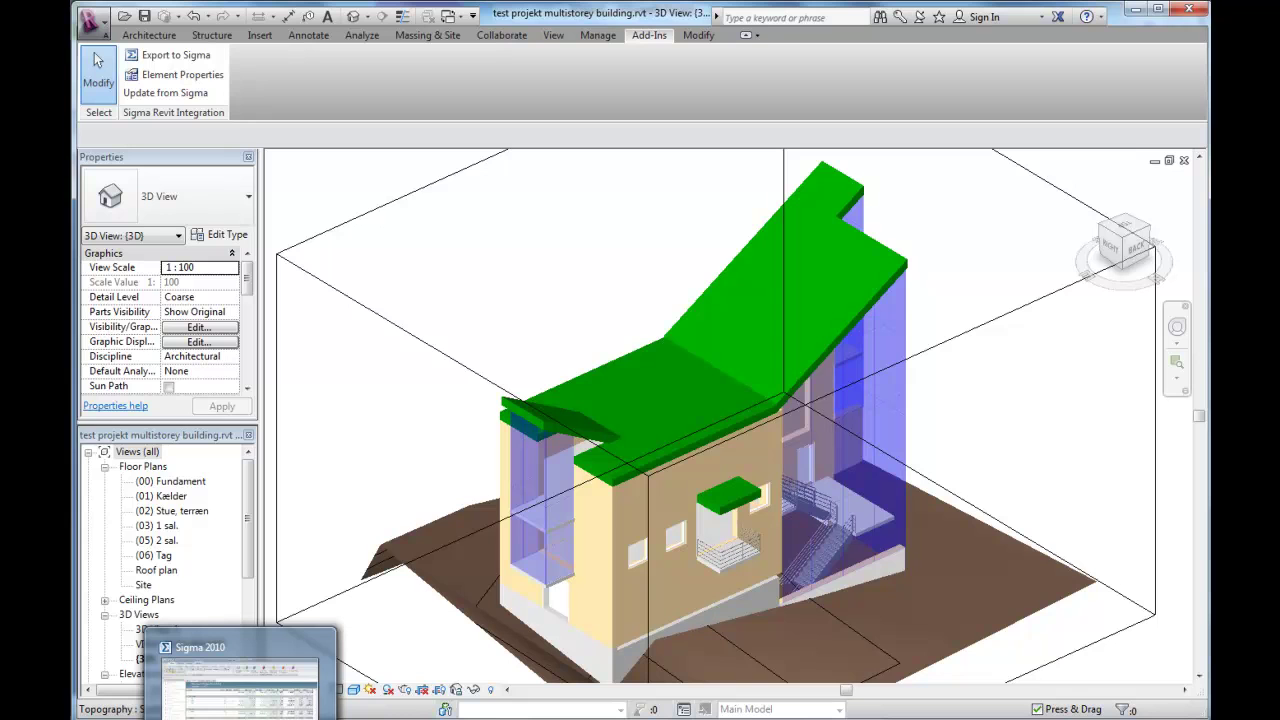
{"action": "left_click", "coordinate": [240, 690]}
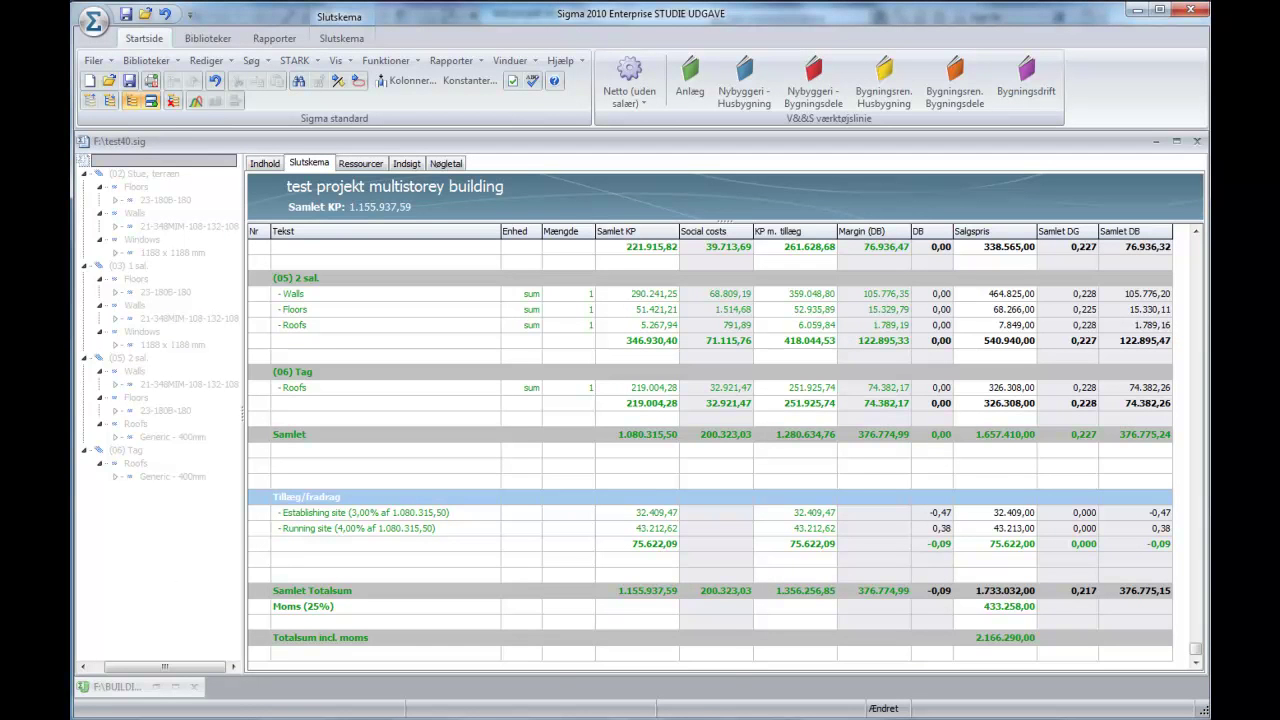
{"action": "left_click", "coordinate": [700, 680]}
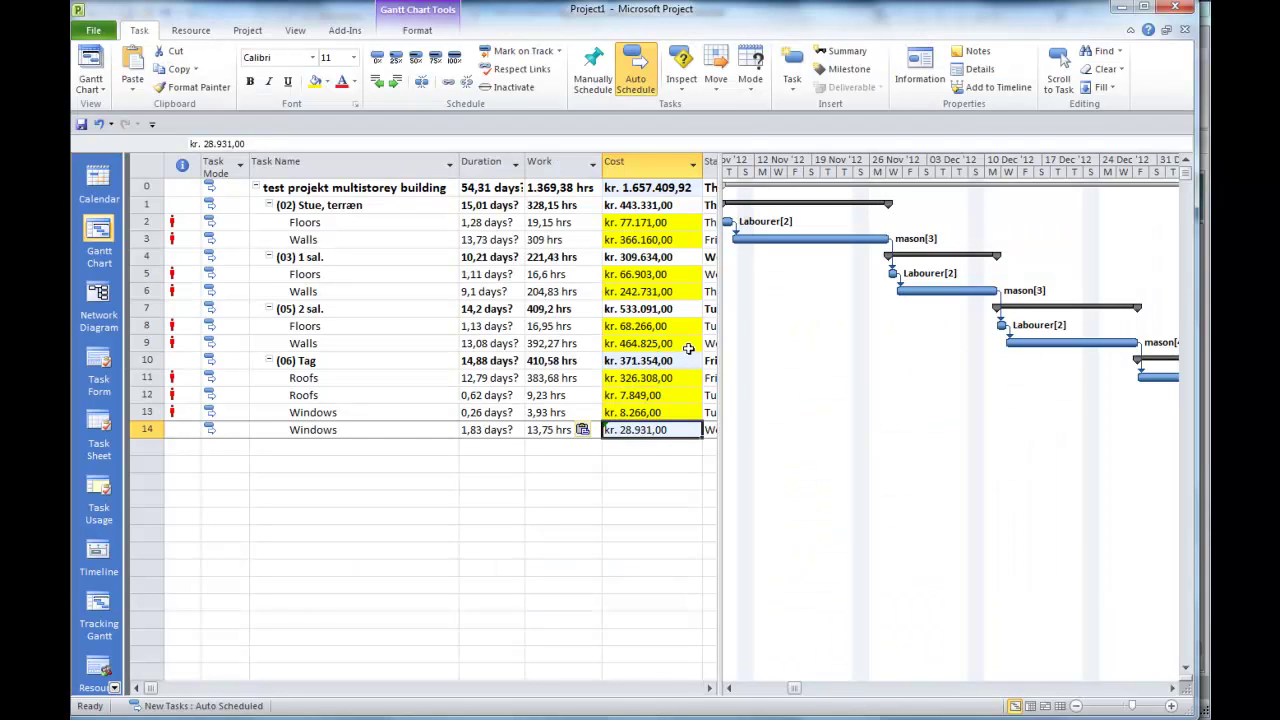